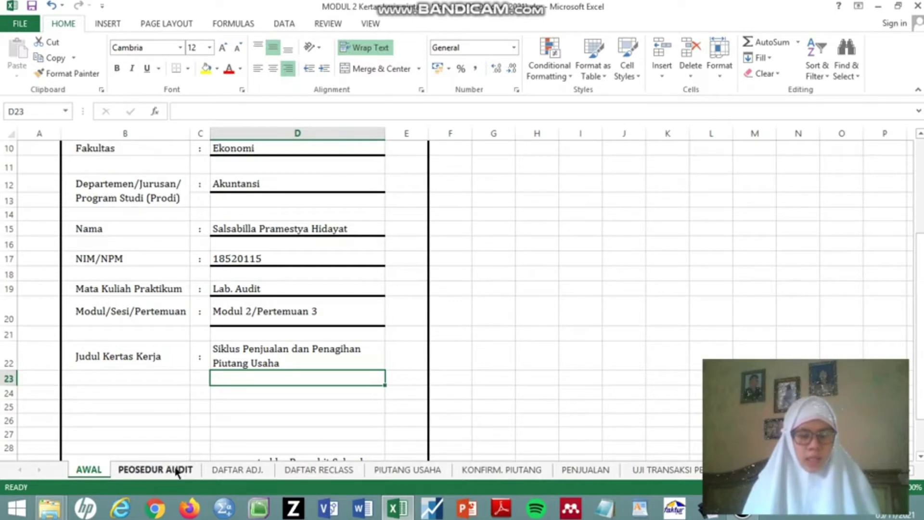
Step: Open the PEOSEDUR AUDIT sheet and review Piutang Usaha procedures 1 and 2 with their index and initials entries
{"action": "left_click", "coordinate": [177, 471]}
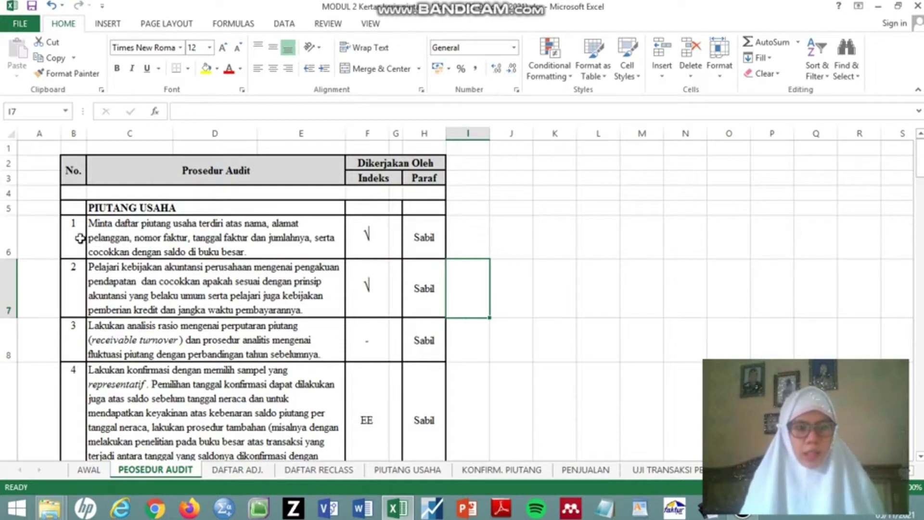
{"action": "left_click", "coordinate": [110, 236]}
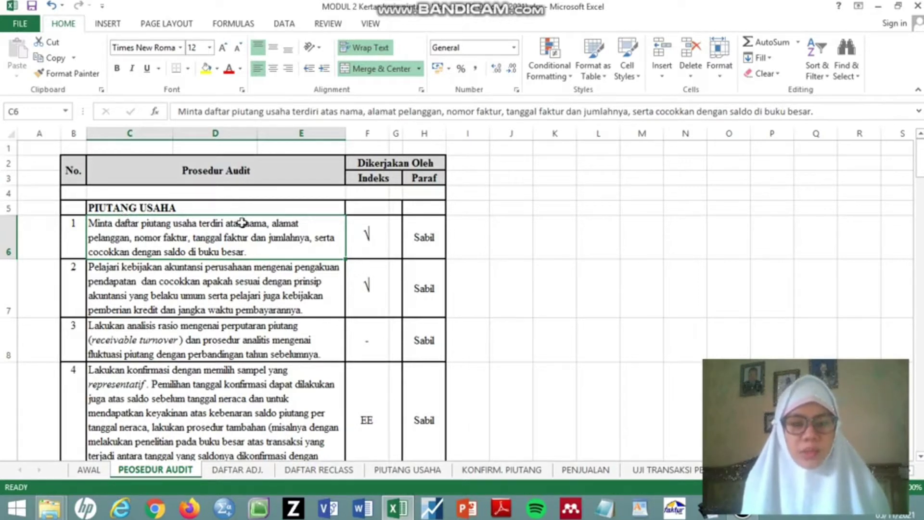
{"action": "left_click", "coordinate": [372, 231]}
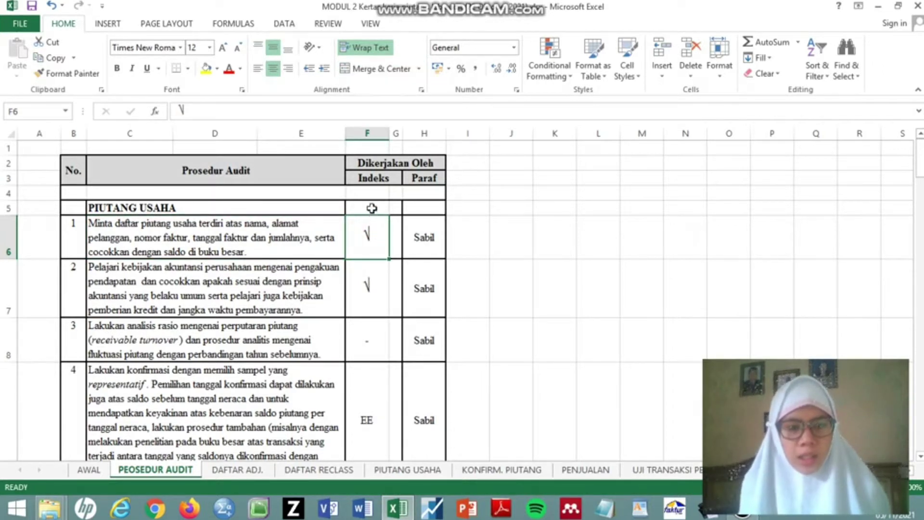
{"action": "left_click", "coordinate": [429, 232]}
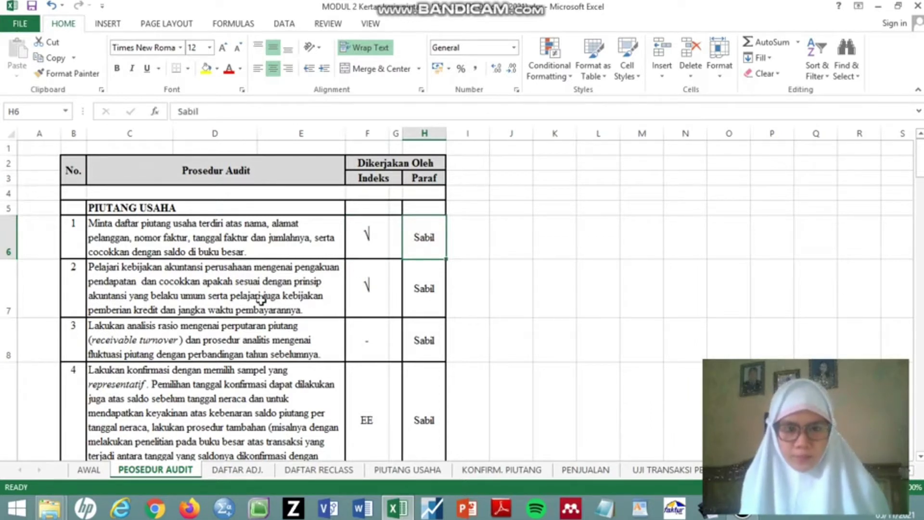
{"action": "left_click", "coordinate": [212, 291]}
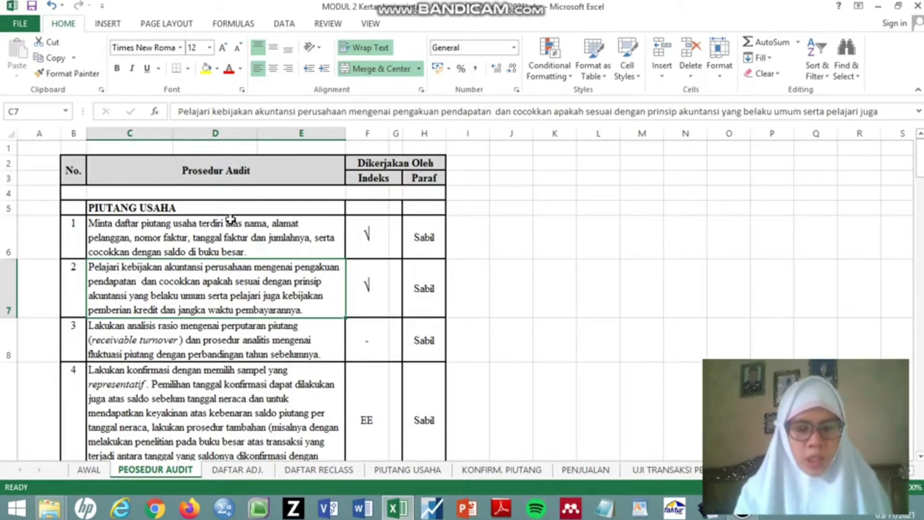
{"action": "key", "text": "Right"}
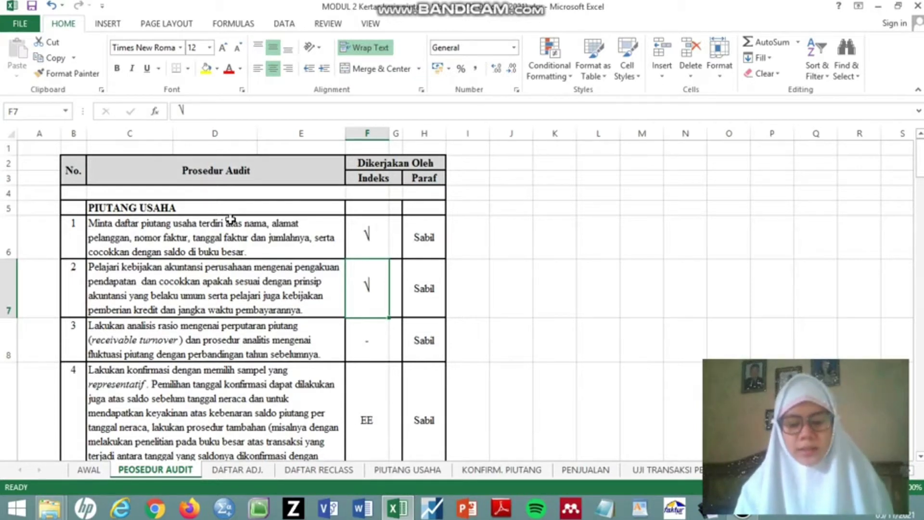
{"action": "key", "text": "Right"}
{"action": "key", "text": "Right"}
Step: Examine Piutang Usaha procedure 3 on receivable turnover analysis together with its index entry
{"action": "key", "text": "Down"}
{"action": "key", "text": "Left"}
{"action": "key", "text": "Left"}
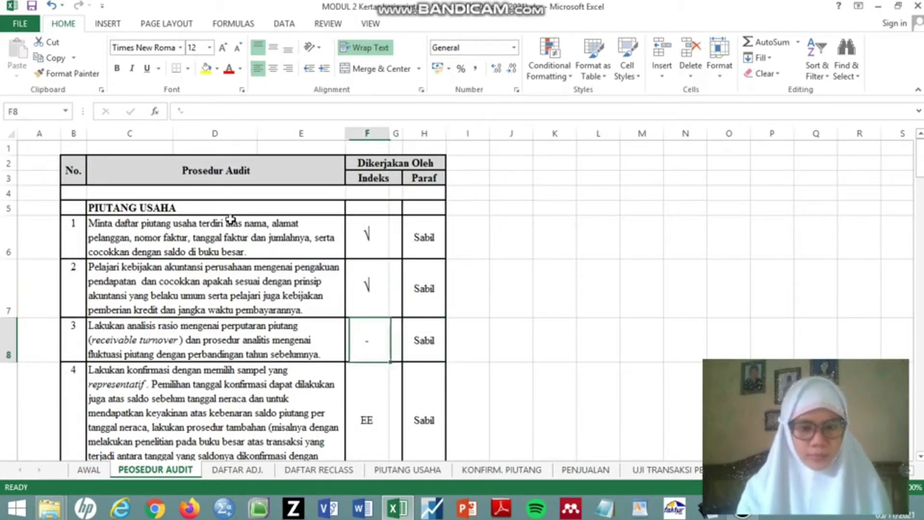
{"action": "key", "text": "Left"}
{"action": "key", "text": "Right"}
{"action": "key", "text": "Left"}
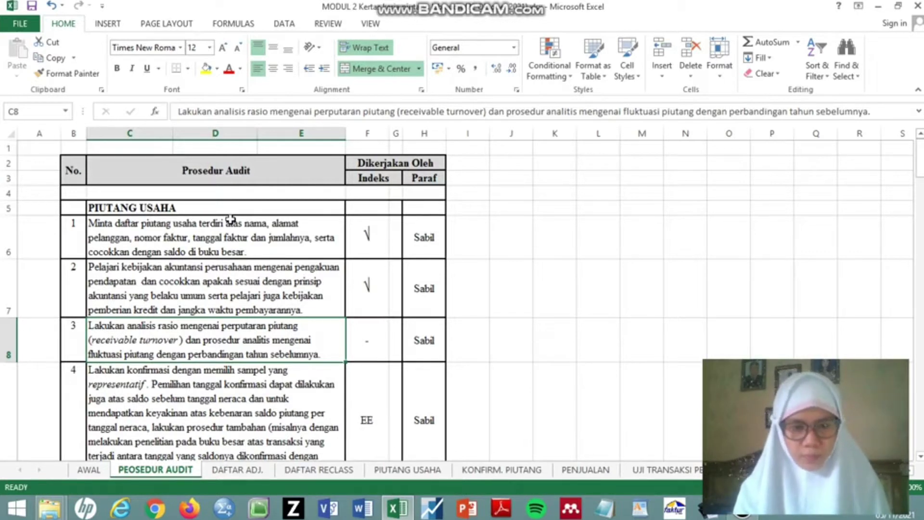
{"action": "key", "text": "Right"}
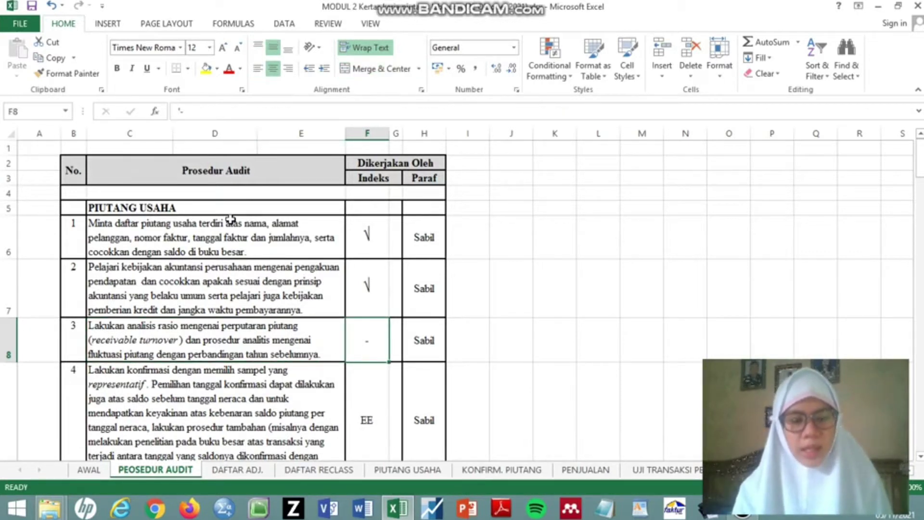
{"action": "key", "text": "Left"}
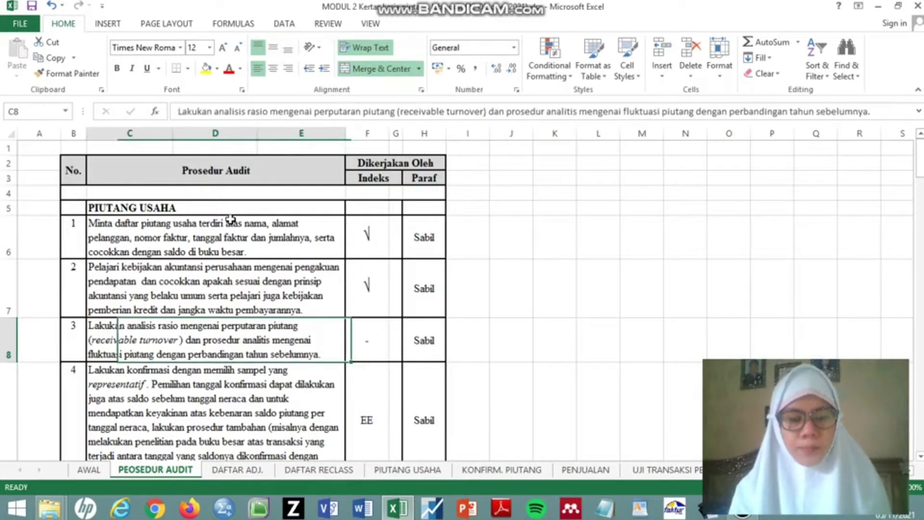
Step: Review Piutang Usaha procedures 4 to 6 on receivable confirmations and alternative procedures, including their index entries
{"action": "key", "text": "Down"}
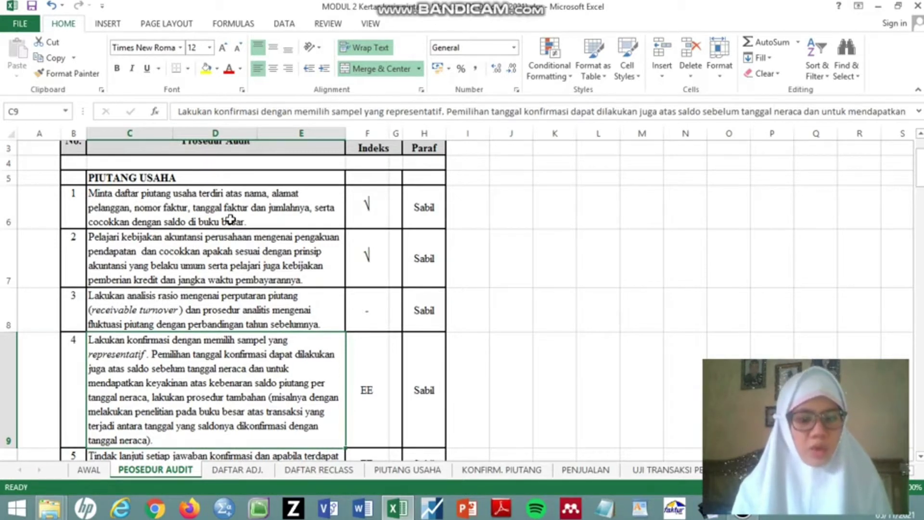
{"action": "key", "text": "Right"}
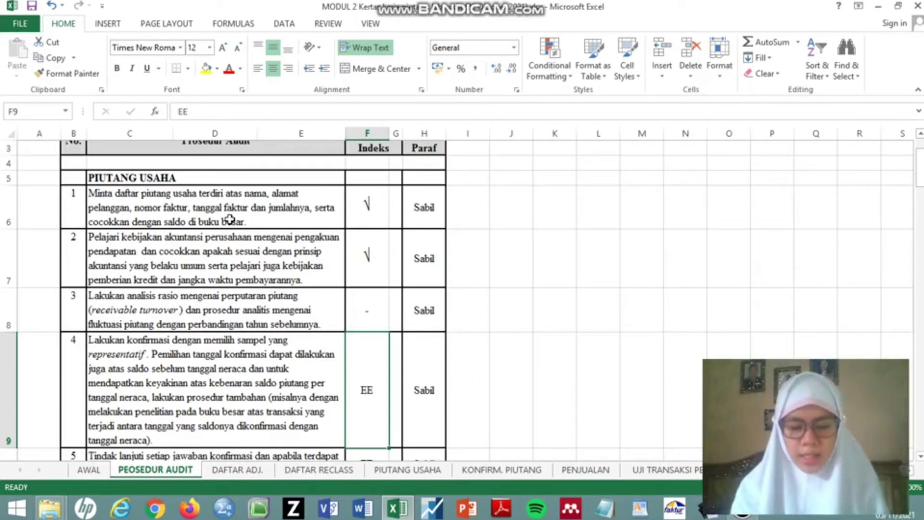
{"action": "key", "text": "Down"}
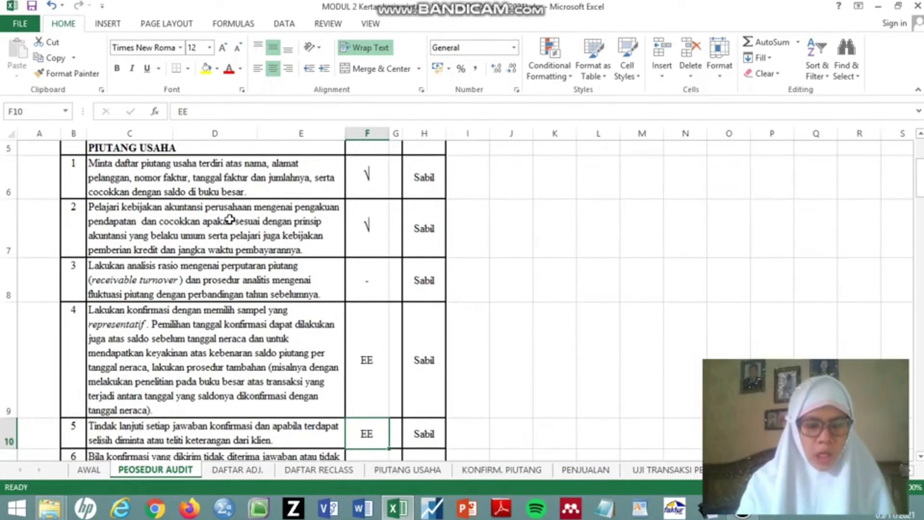
{"action": "key", "text": "Down"}
{"action": "key", "text": "Up"}
{"action": "key", "text": "Up"}
{"action": "key", "text": "Left"}
{"action": "key", "text": "Down"}
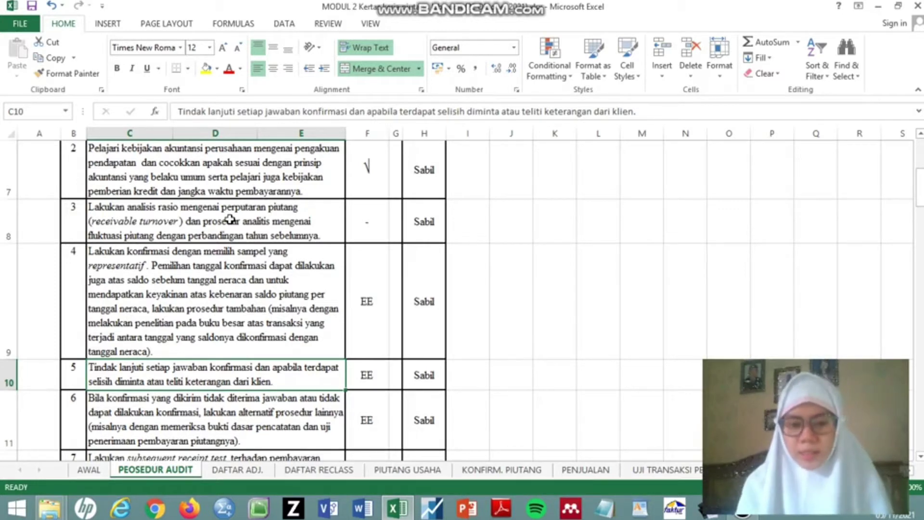
{"action": "key", "text": "Right"}
{"action": "key", "text": "Down"}
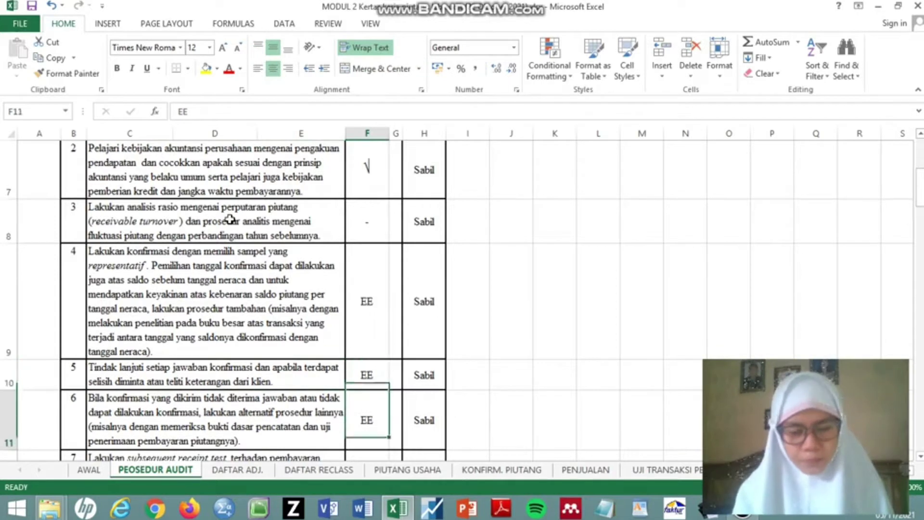
{"action": "key", "text": "Left"}
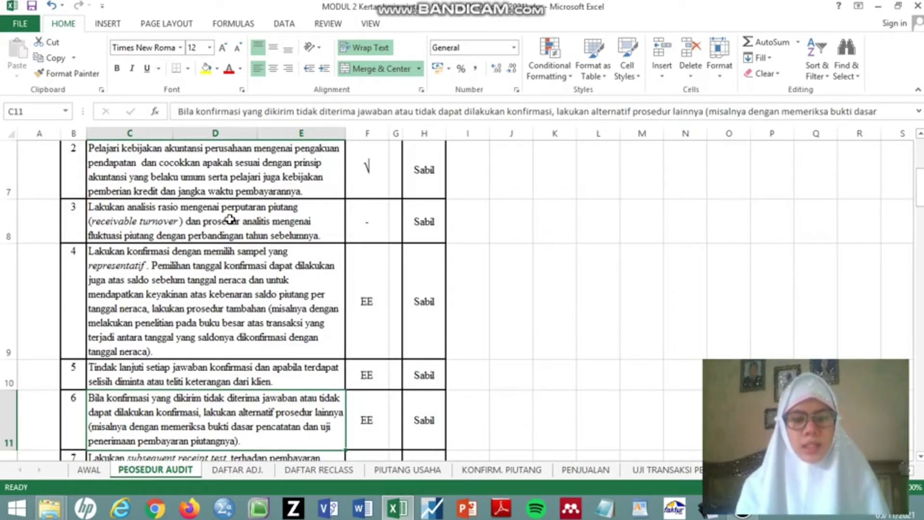
Step: Review Piutang Usaha procedures 7 to 9 on subsequent receipts, sales returns and sales cut-off, including the cut-off index
{"action": "key", "text": "Down"}
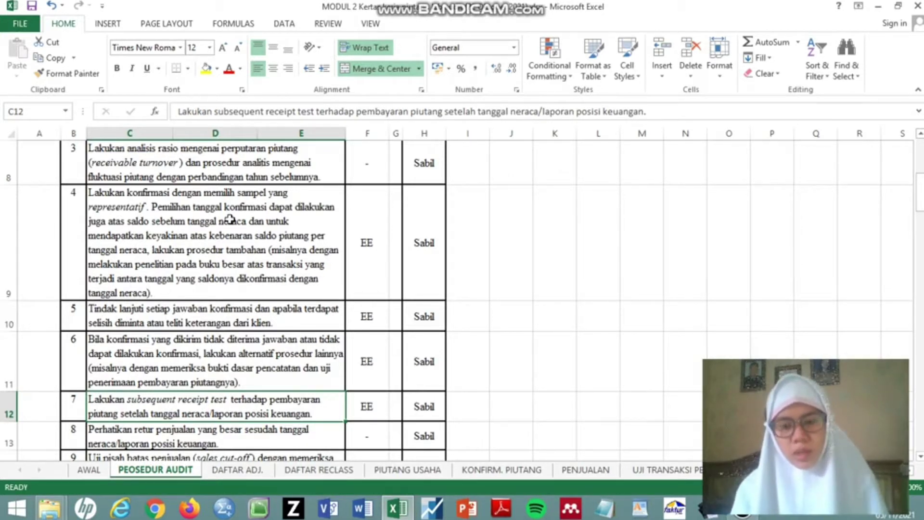
{"action": "key", "text": "Down"}
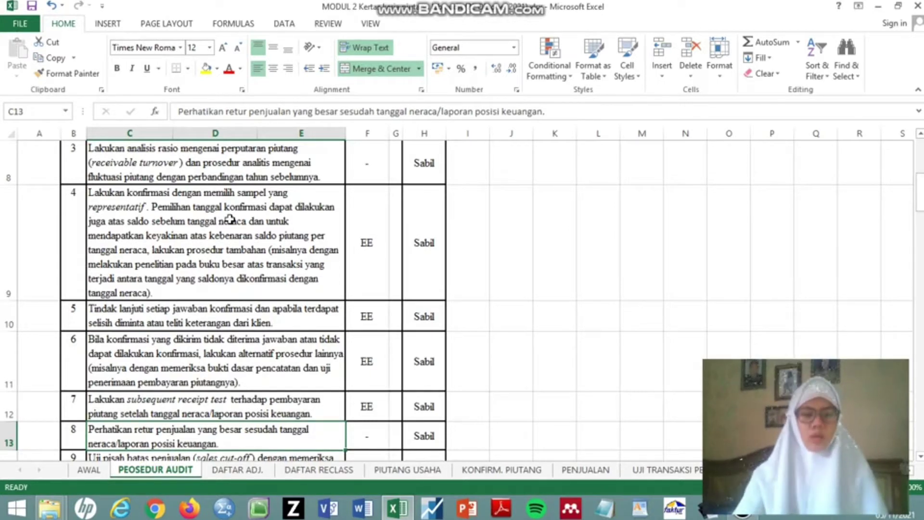
{"action": "key", "text": "Down"}
{"action": "key", "text": "Up"}
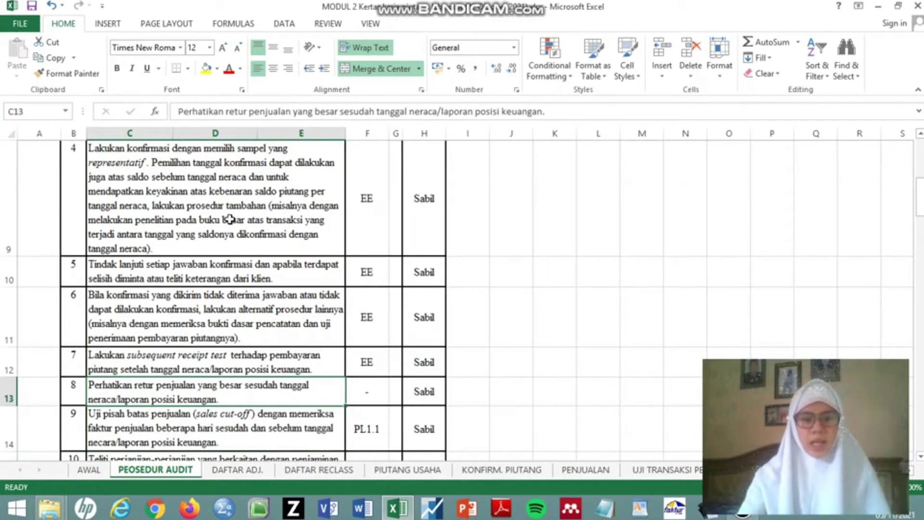
{"action": "key", "text": "Right"}
{"action": "key", "text": "Left"}
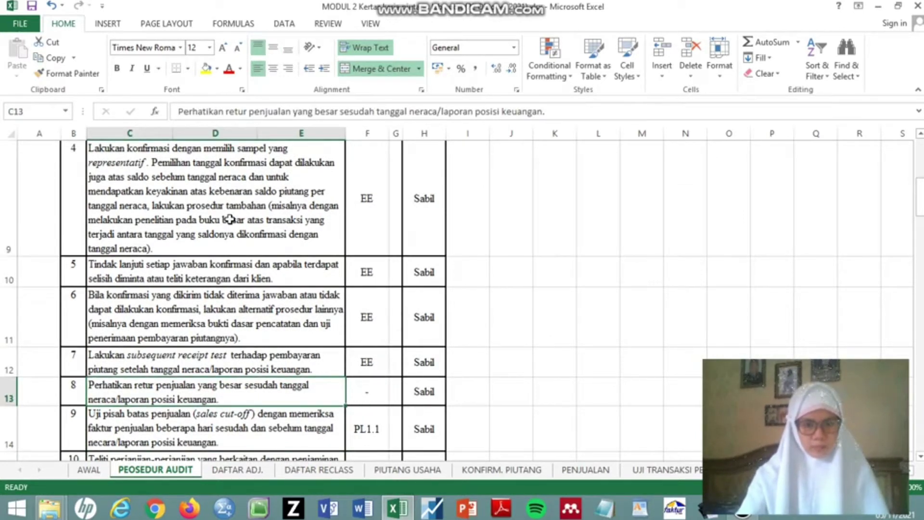
{"action": "key", "text": "Down"}
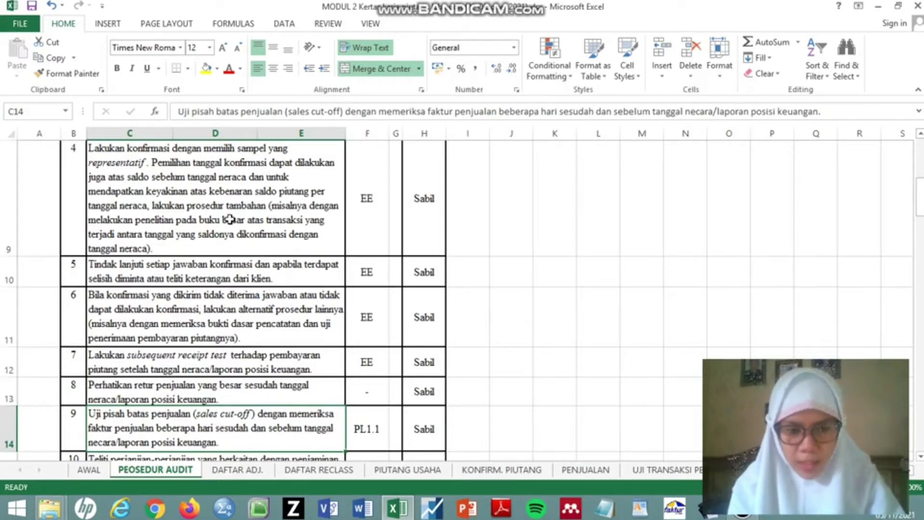
{"action": "key", "text": "Right"}
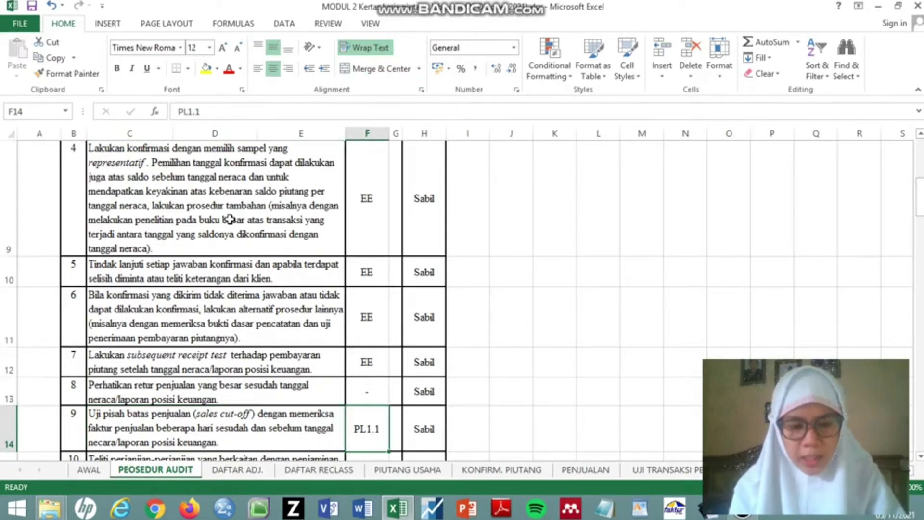
Step: Review Piutang Usaha procedures 10 to 12 on receivable guarantees, the bad debt allowance and matters for partner attention
{"action": "key", "text": "Down"}
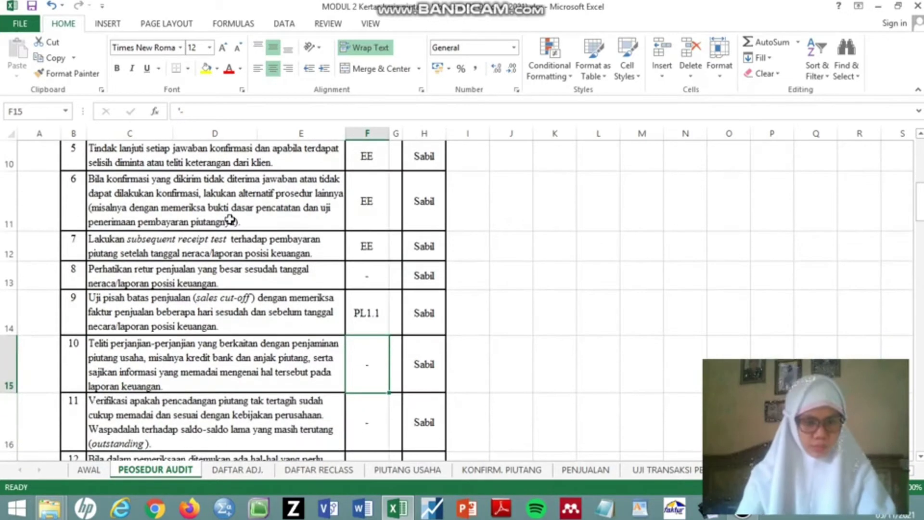
{"action": "key", "text": "Left"}
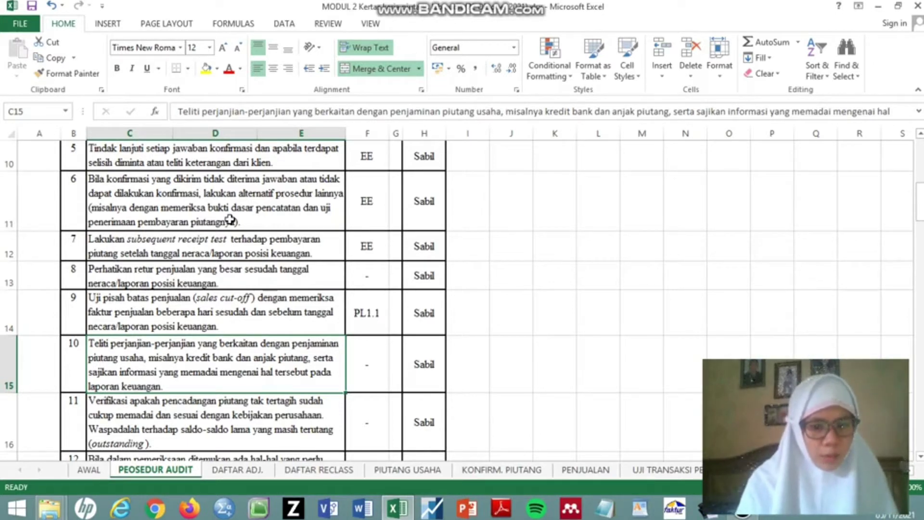
{"action": "key", "text": "Right"}
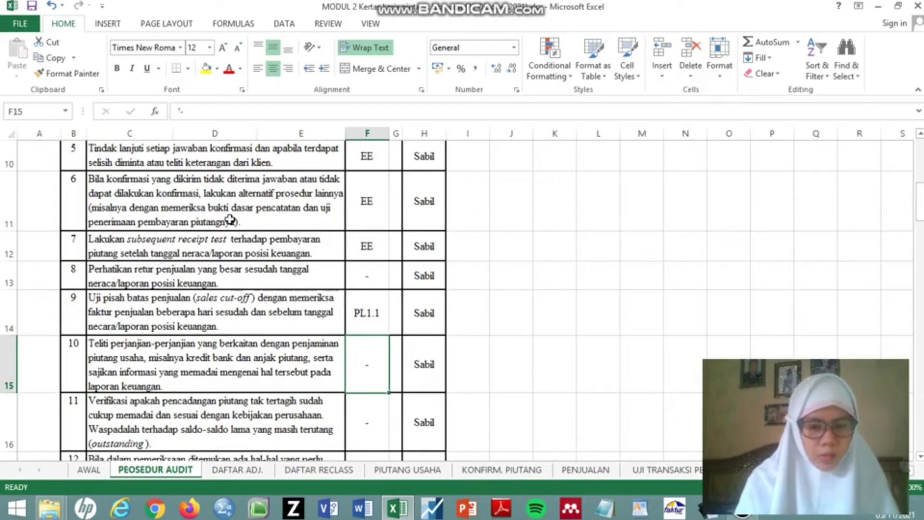
{"action": "key", "text": "Down"}
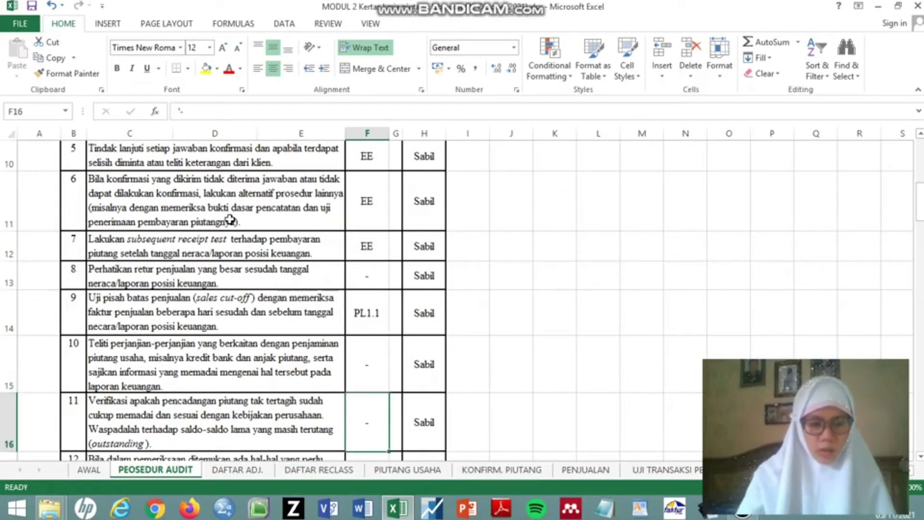
{"action": "key", "text": "Left"}
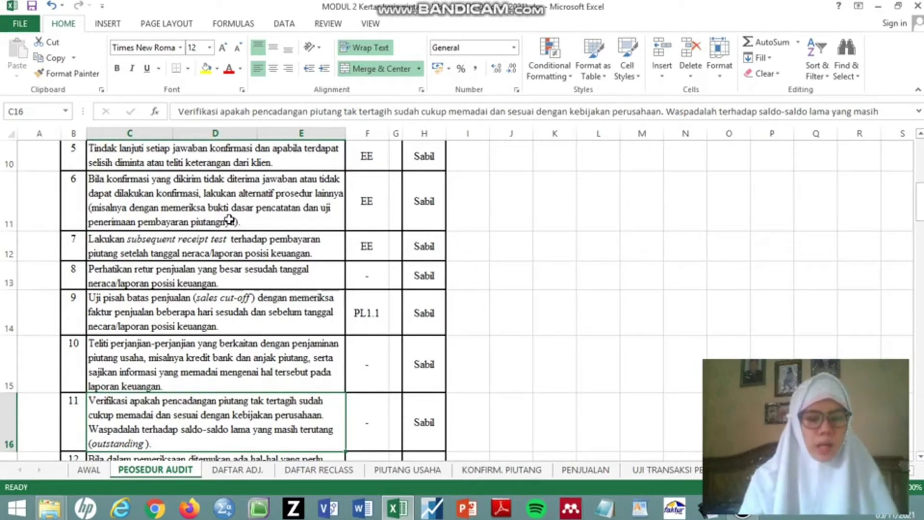
{"action": "key", "text": "Down"}
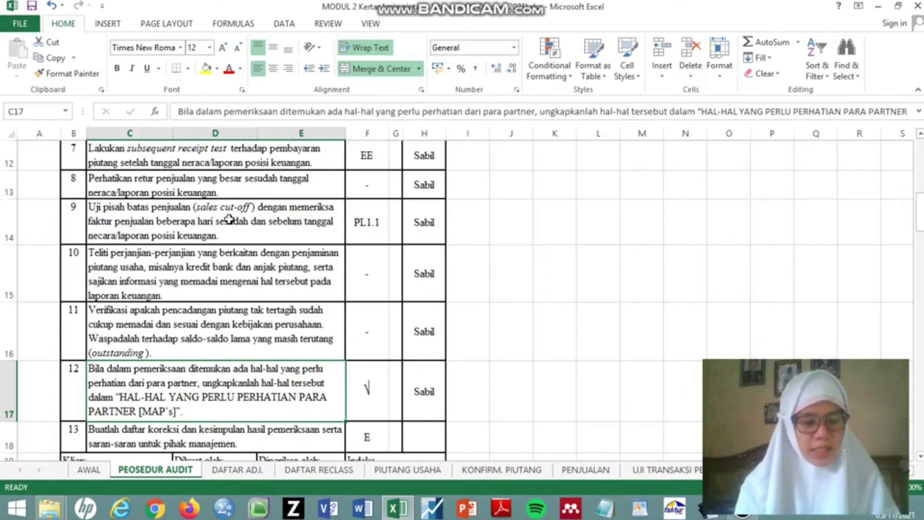
Step: Go to the PAJAK PERTAMBAHAN NILAI section and examine procedure 1 on the client's PKP status with its index entry
{"action": "key", "text": "Down"}
{"action": "key", "text": "Down"}
{"action": "key", "text": "Down"}
{"action": "key", "text": "Down"}
{"action": "key", "text": "Down"}
{"action": "key", "text": "Down"}
{"action": "key", "text": "Down"}
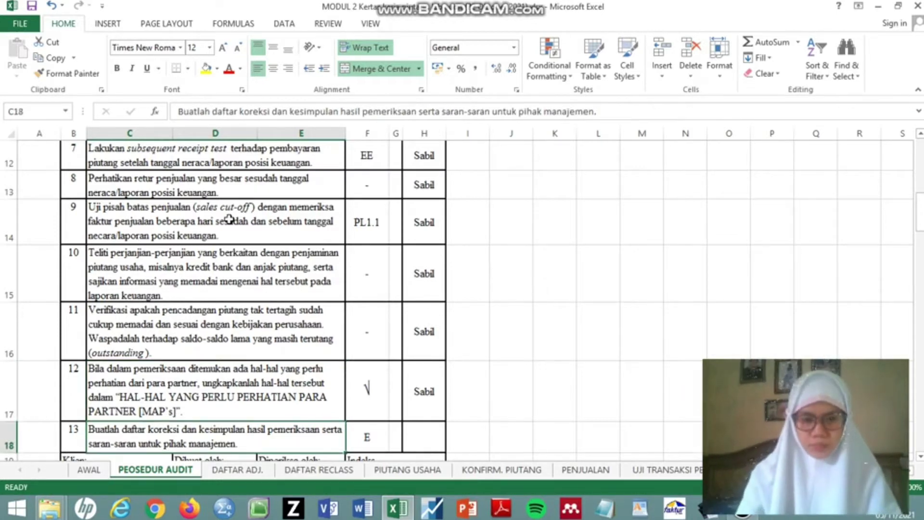
{"action": "key", "text": "Down"}
{"action": "key", "text": "Down"}
{"action": "key", "text": "Down"}
{"action": "key", "text": "Down"}
{"action": "key", "text": "Down"}
{"action": "key", "text": "Down"}
{"action": "key", "text": "Down"}
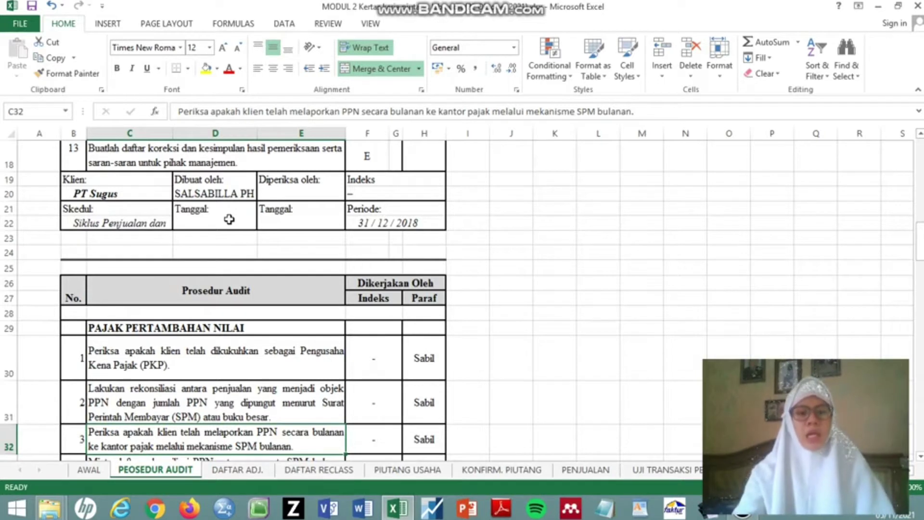
{"action": "key", "text": "Up"}
{"action": "key", "text": "Up"}
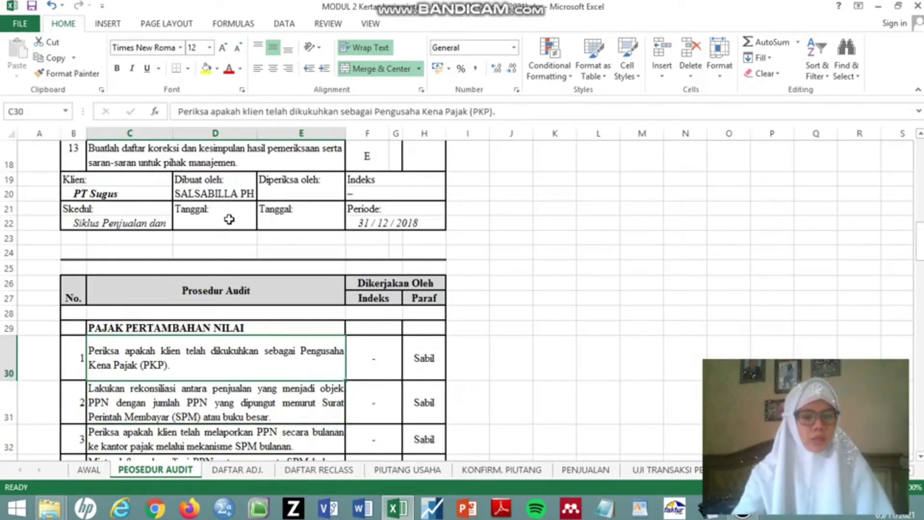
{"action": "key", "text": "Right"}
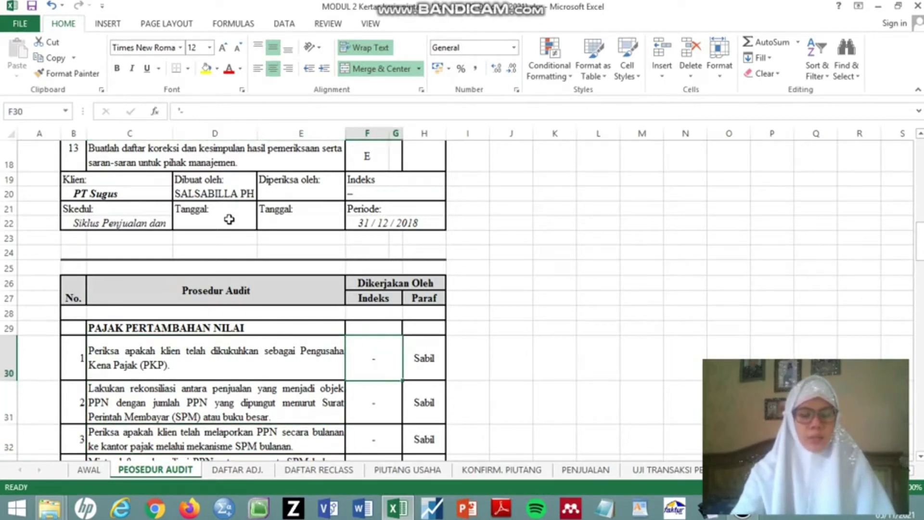
{"action": "key", "text": "Left"}
Step: Review Pajak Pertambahan Nilai procedures 2 to 4 on PPN reconciliation and monthly SPM reporting
{"action": "key", "text": "Down"}
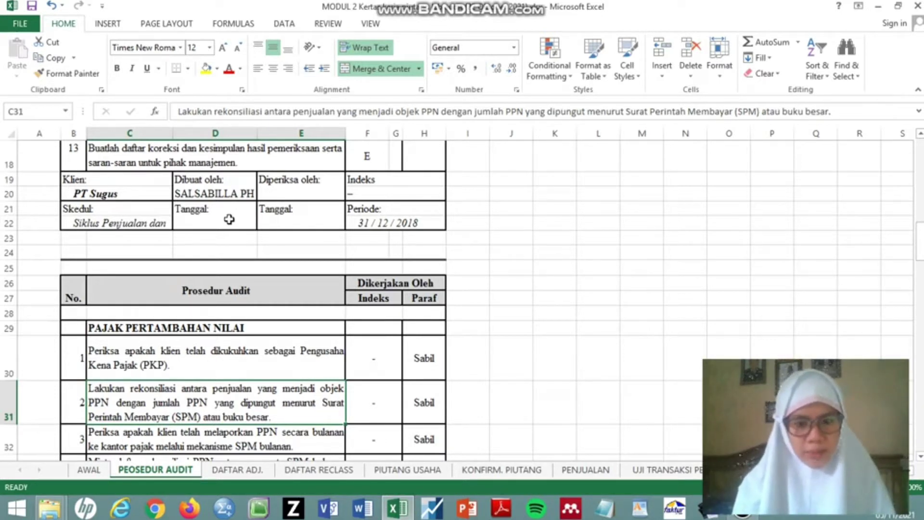
{"action": "key", "text": "Down"}
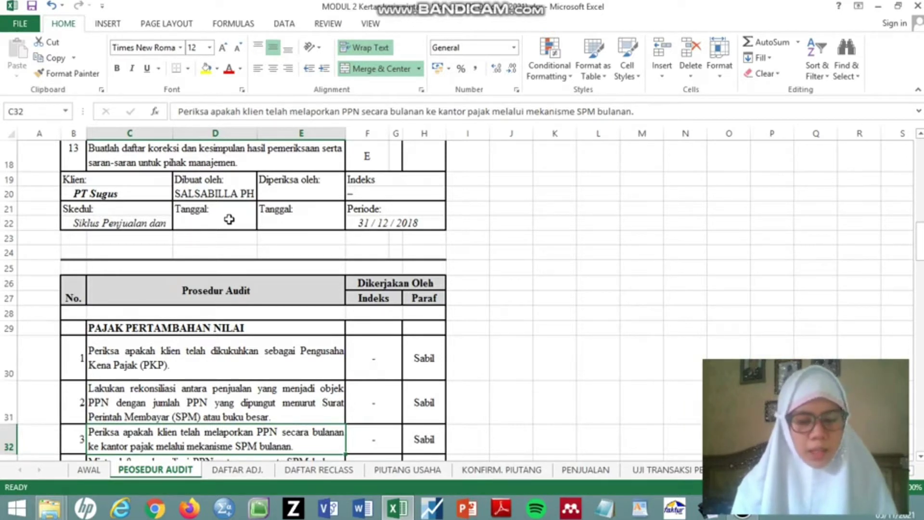
{"action": "key", "text": "Right"}
{"action": "key", "text": "Down"}
{"action": "key", "text": "Left"}
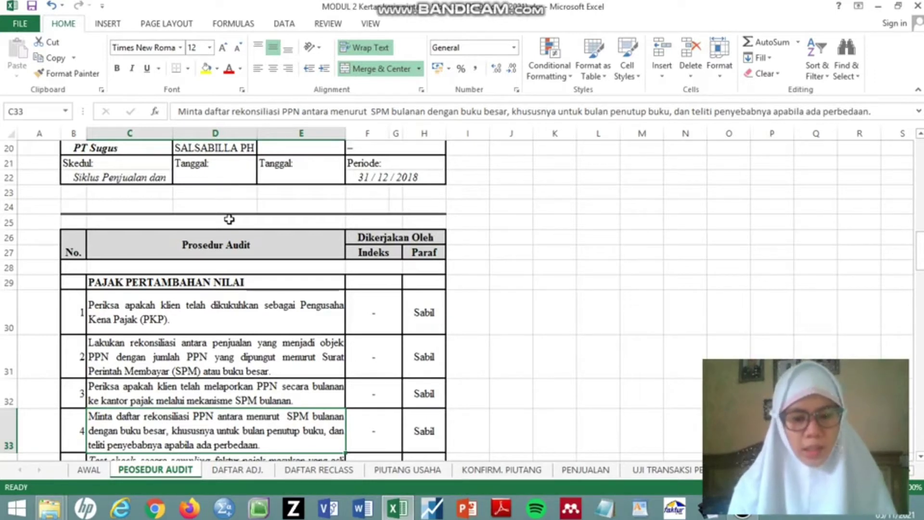
Step: Review Pajak Pertambahan Nilai procedures 5 and 6 on sampling input tax invoices and setting off input against output PPN
{"action": "key", "text": "Down"}
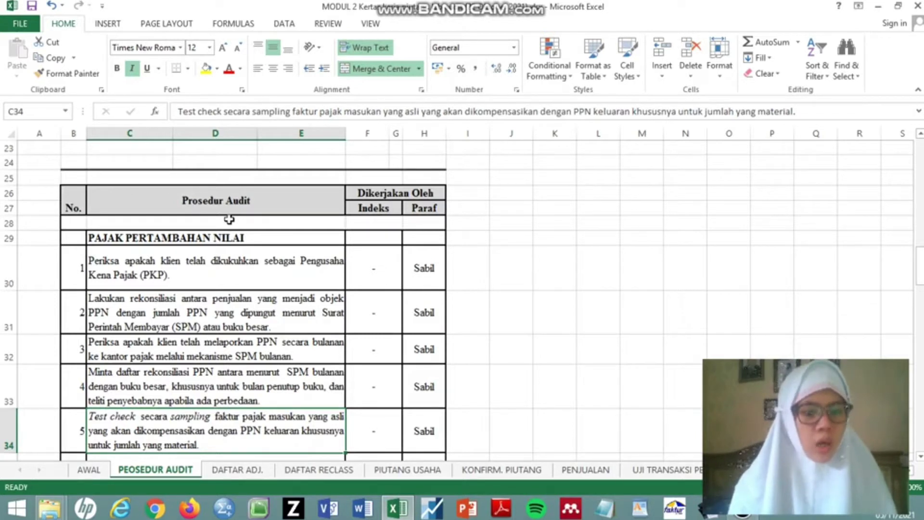
{"action": "key", "text": "Right"}
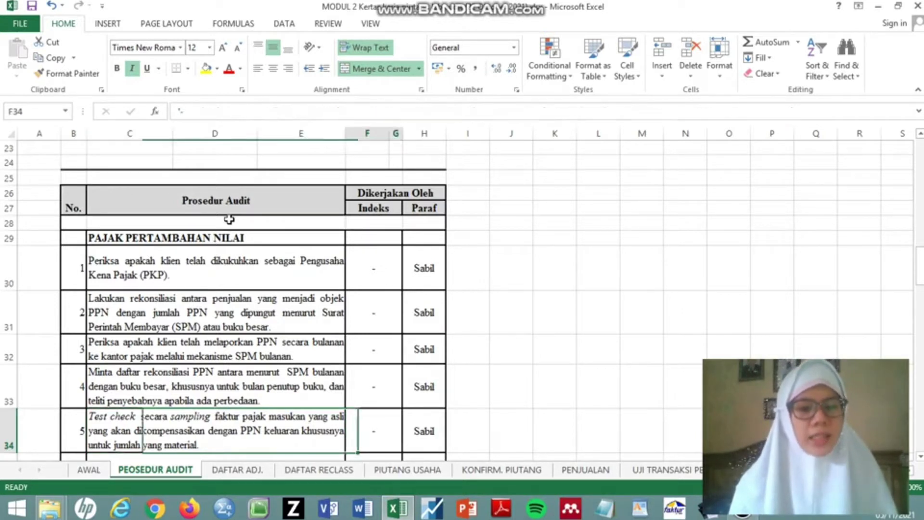
{"action": "key", "text": "Left"}
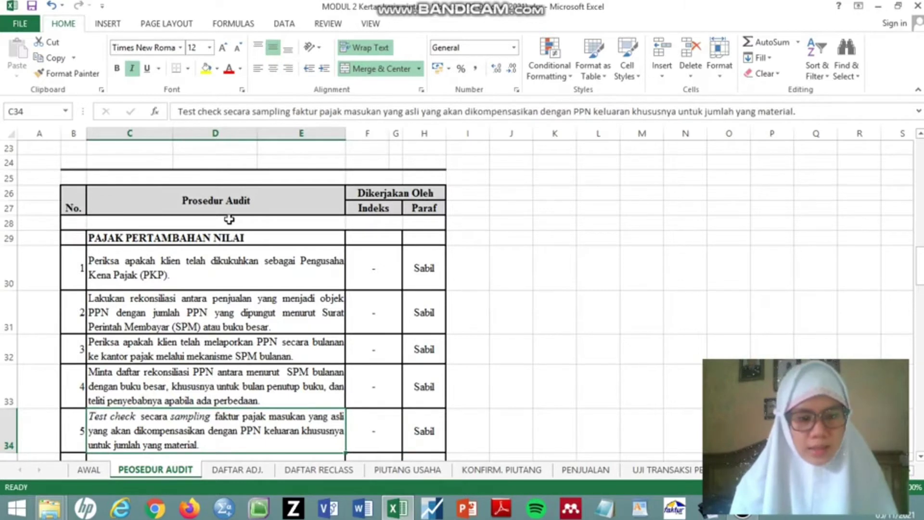
{"action": "key", "text": "Down"}
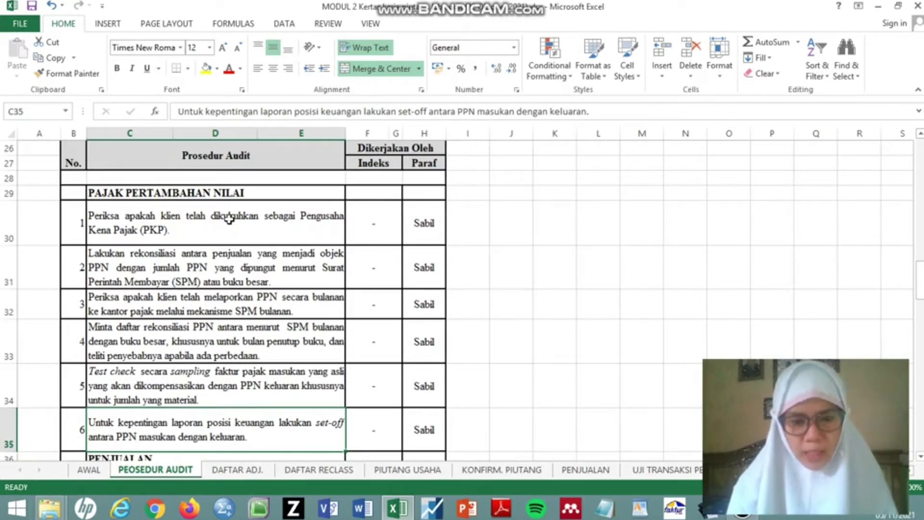
{"action": "key", "text": "Right"}
Step: Go to the PENJUALAN section and review procedures 1 and 2 on the sales lead schedule and sales journal, including their index entries
{"action": "key", "text": "Down"}
{"action": "key", "text": "Down"}
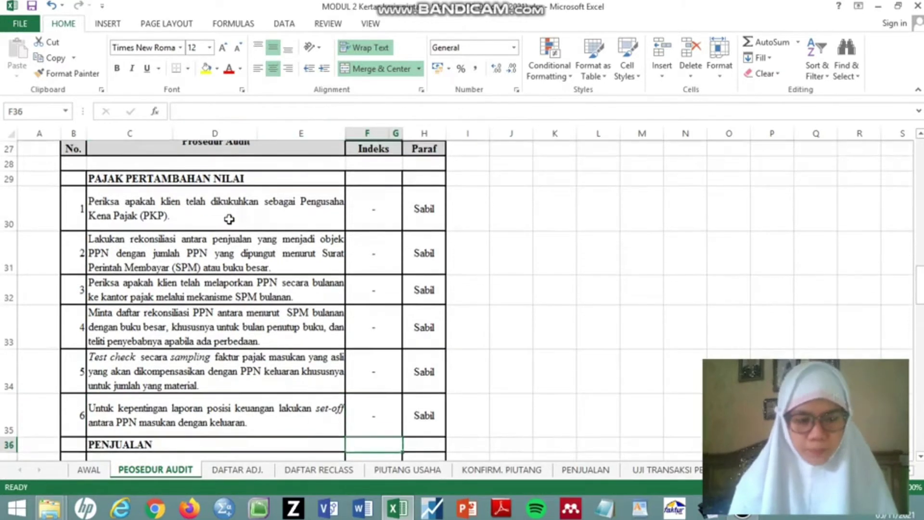
{"action": "key", "text": "Left"}
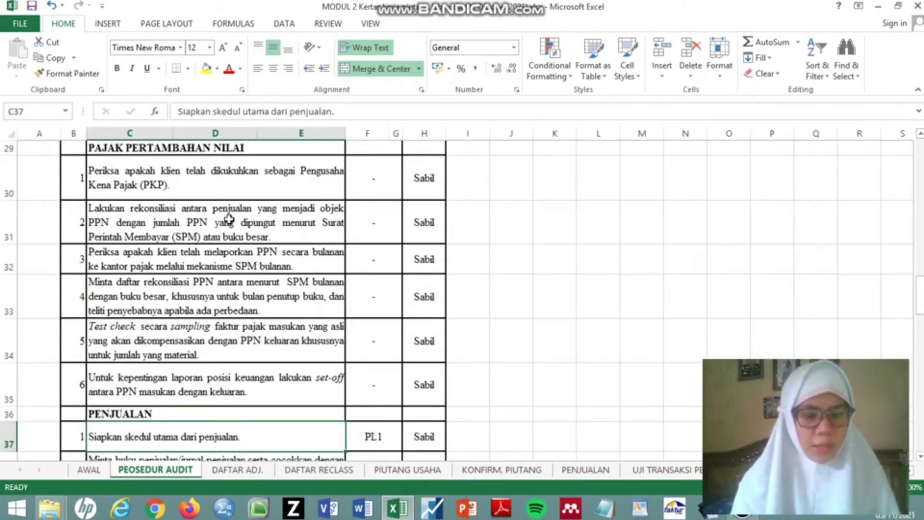
{"action": "key", "text": "Up"}
{"action": "key", "text": "Down"}
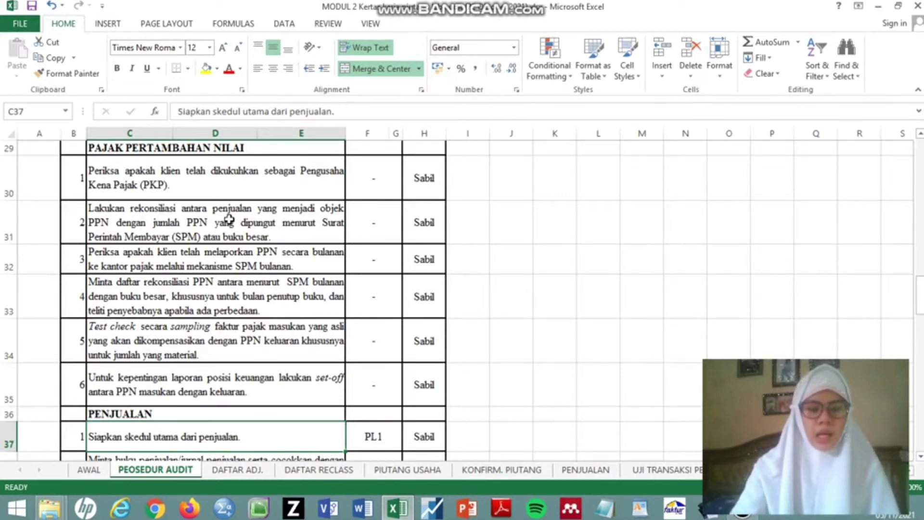
{"action": "scroll", "coordinate": [230, 219], "scroll_direction": "down", "scroll_amount": 2}
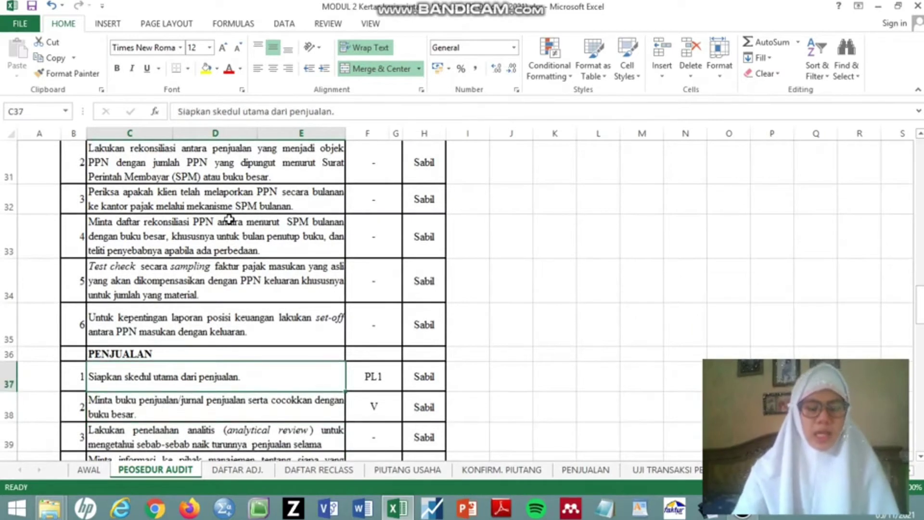
{"action": "key", "text": "Right"}
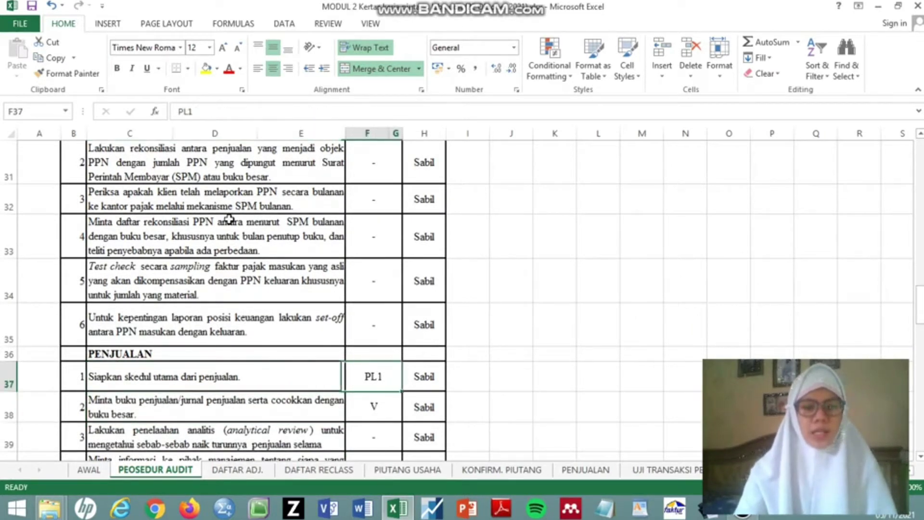
{"action": "key", "text": "Down"}
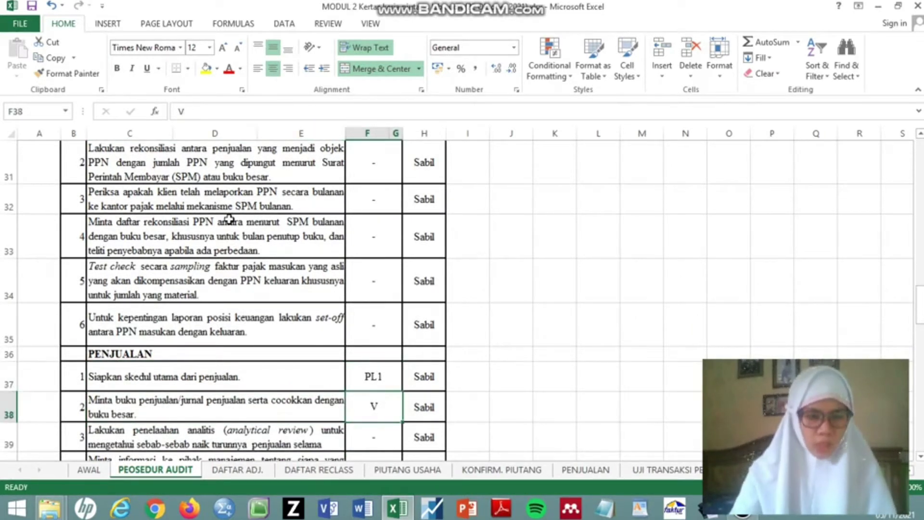
{"action": "key", "text": "Left"}
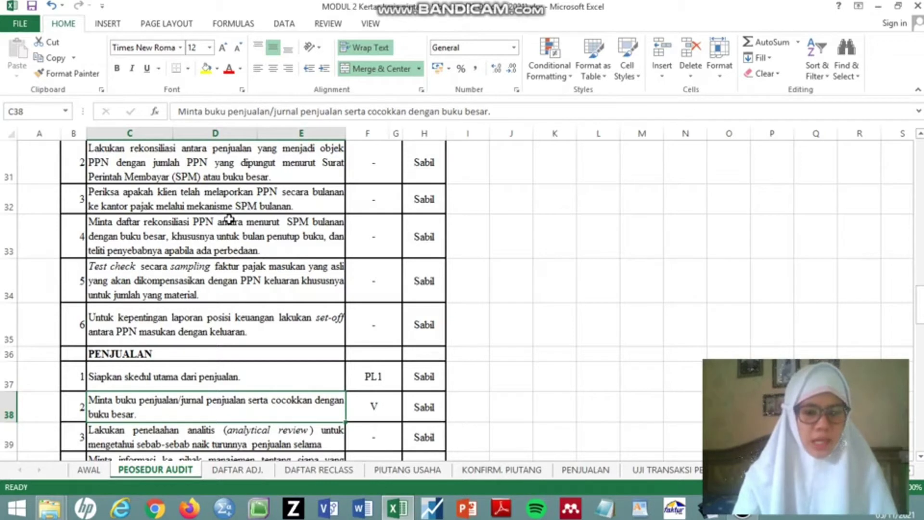
{"action": "key", "text": "Right"}
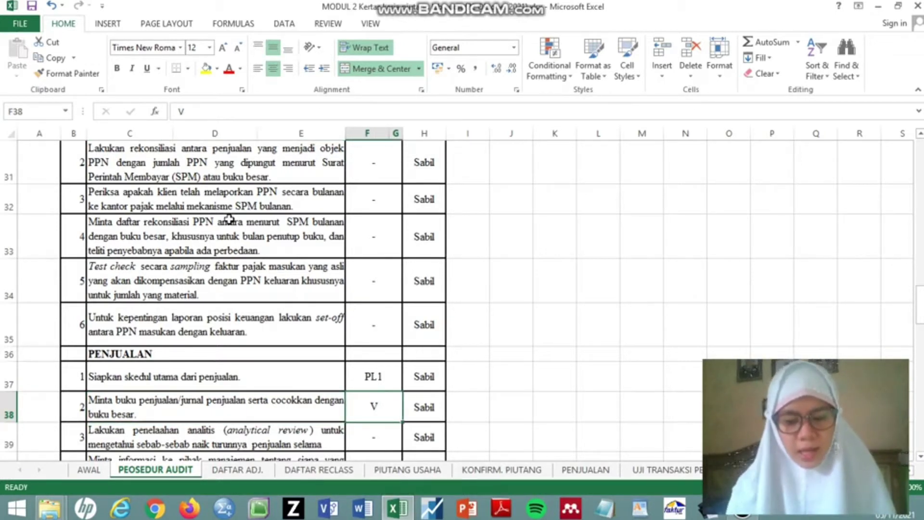
{"action": "key", "text": "Left"}
Step: Increase the height of row 39 to fit the full text of Penjualan procedure 3 on analytical review, and check its index
{"action": "key", "text": "Down"}
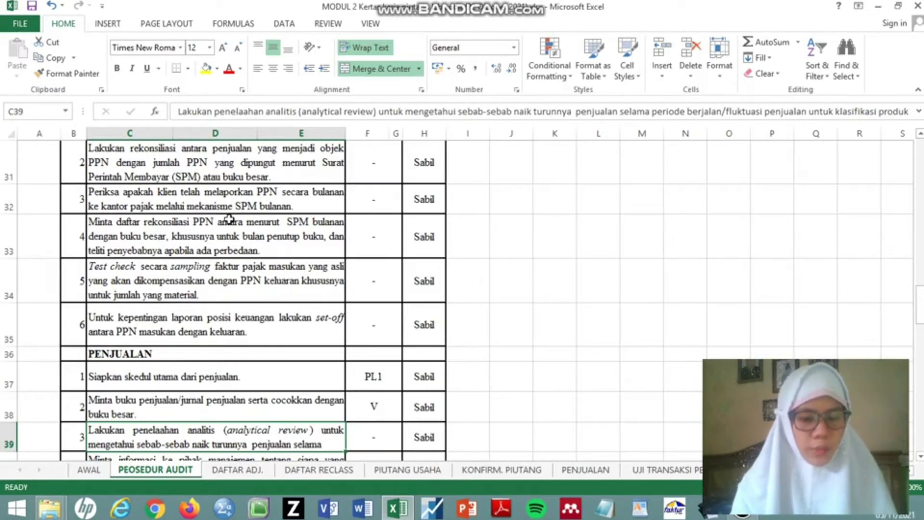
{"action": "key", "text": "Down"}
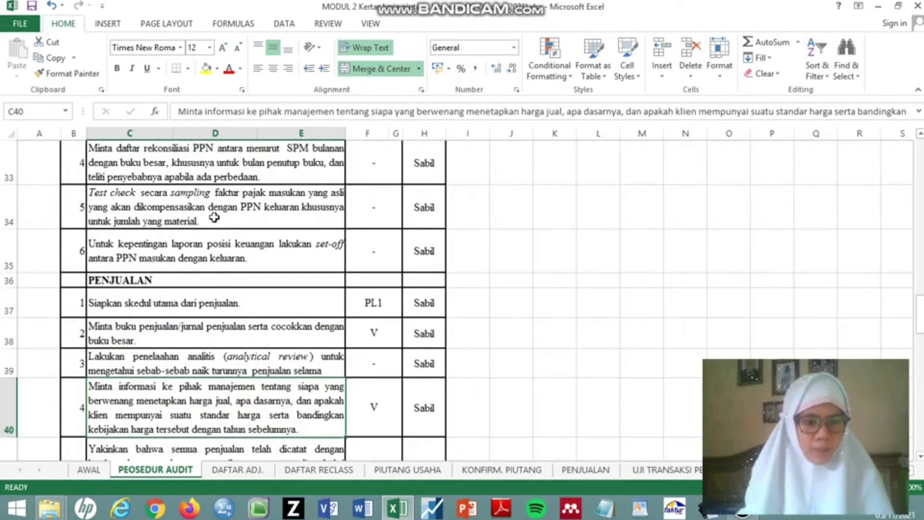
{"action": "left_click_drag", "start_coordinate": [14, 377], "coordinate": [16, 419]}
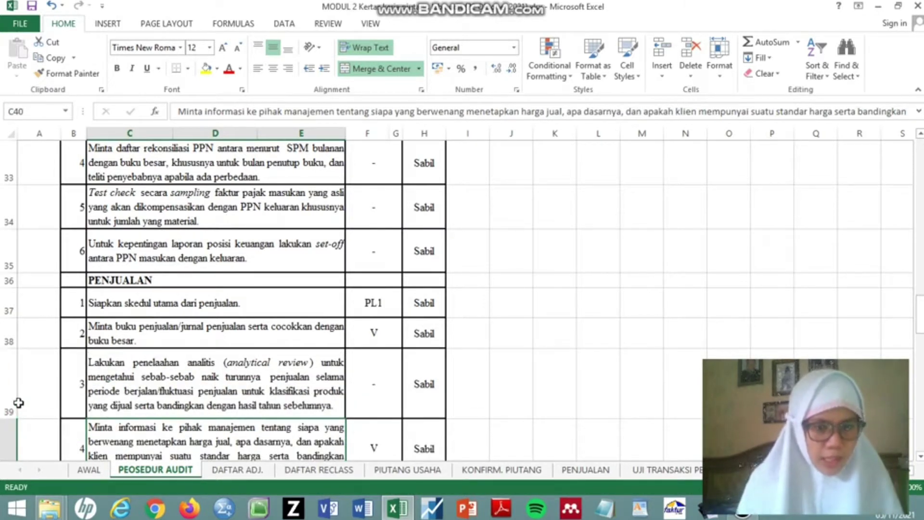
{"action": "left_click", "coordinate": [89, 363]}
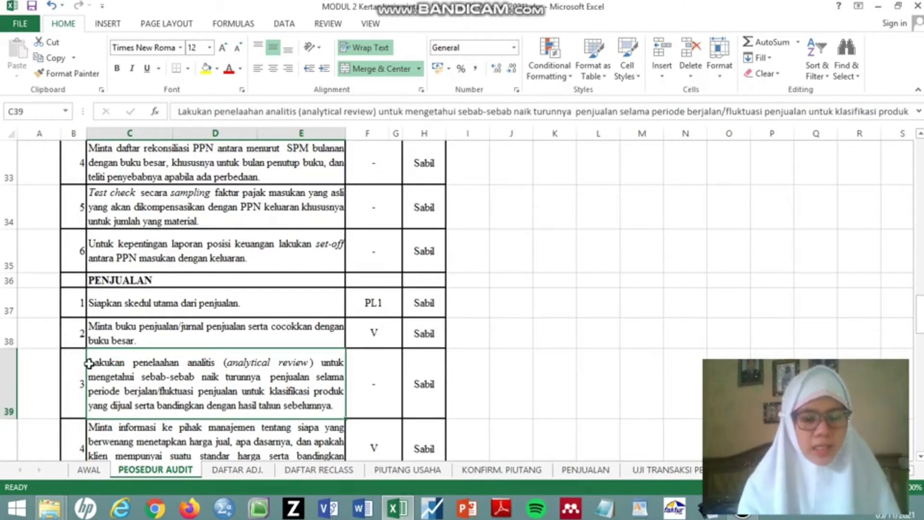
{"action": "key", "text": "Right"}
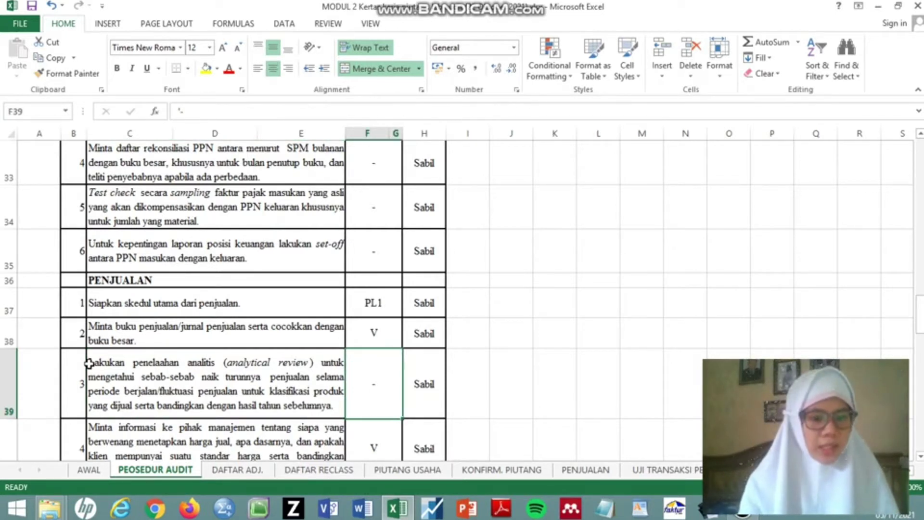
Step: Review Penjualan procedures 4 and 5 on selling price authorization and sampling of sales evidence, including their index entries
{"action": "key", "text": "Down"}
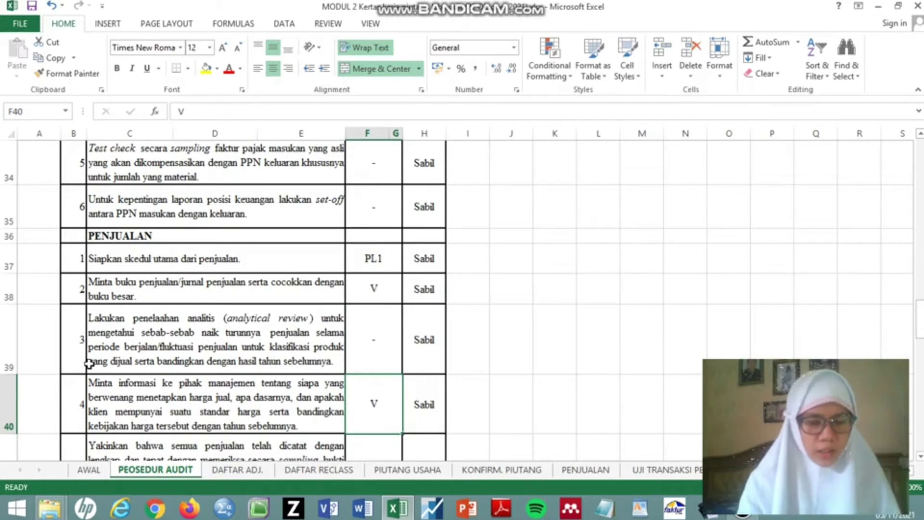
{"action": "key", "text": "Left"}
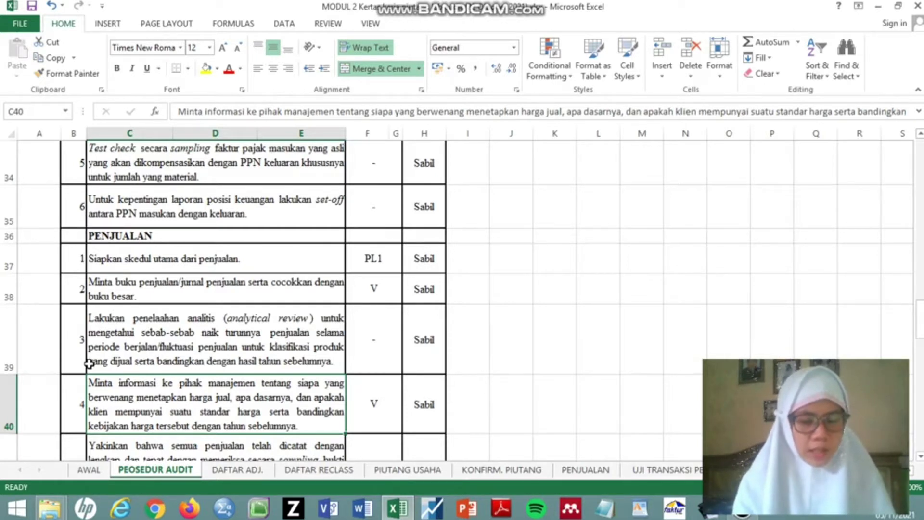
{"action": "key", "text": "Right"}
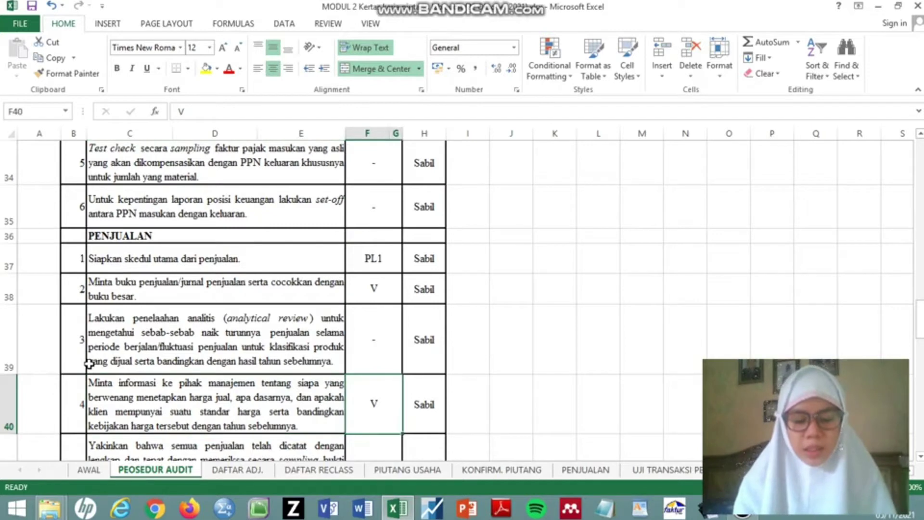
{"action": "key", "text": "Left"}
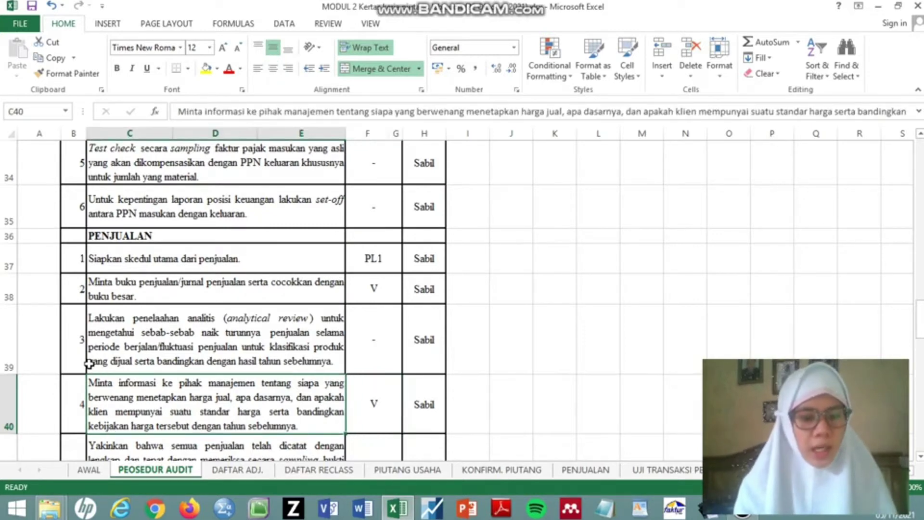
{"action": "key", "text": "Down"}
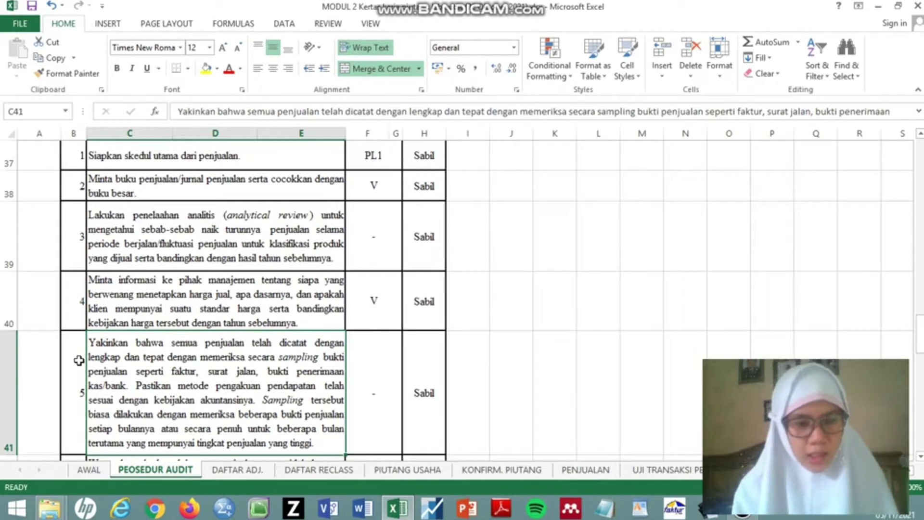
{"action": "key", "text": "Right"}
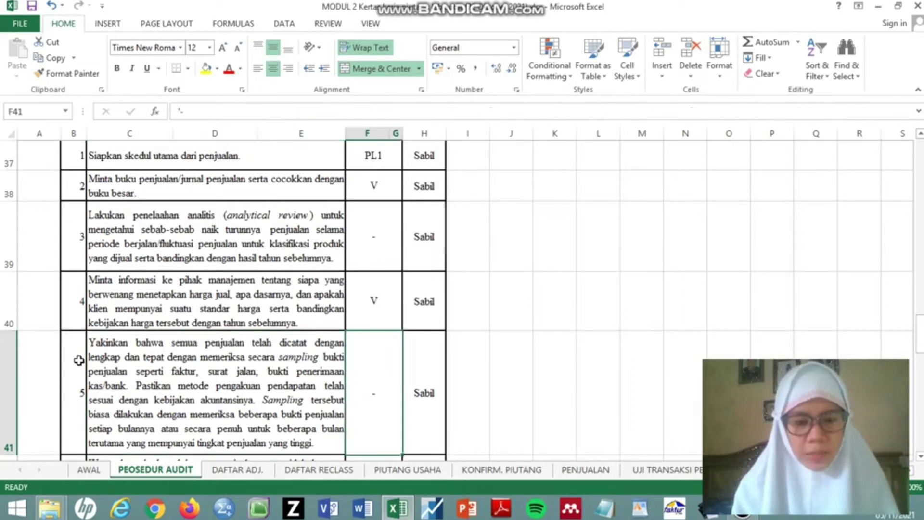
{"action": "key", "text": "Left"}
Step: Review Penjualan procedures 6 and 7 on non-sequential sales documents and sampling of invoice unit prices
{"action": "key", "text": "Down"}
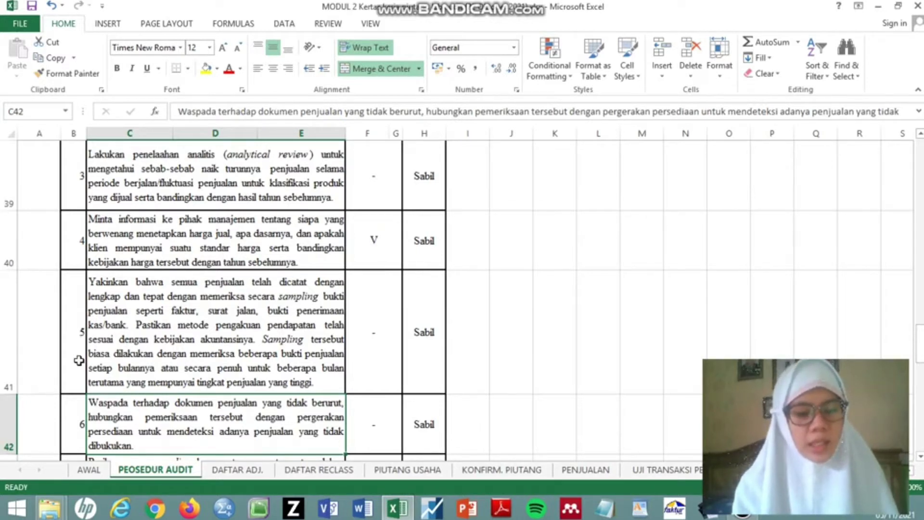
{"action": "key", "text": "Right"}
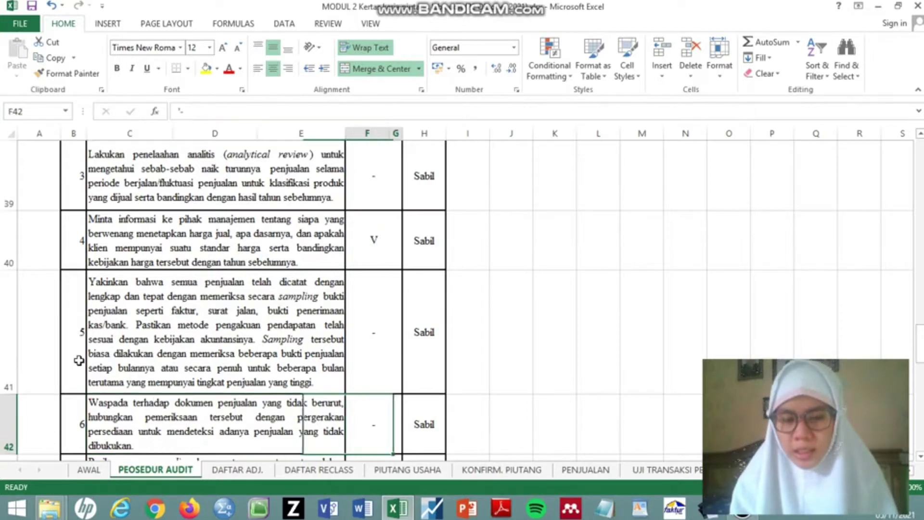
{"action": "key", "text": "Left"}
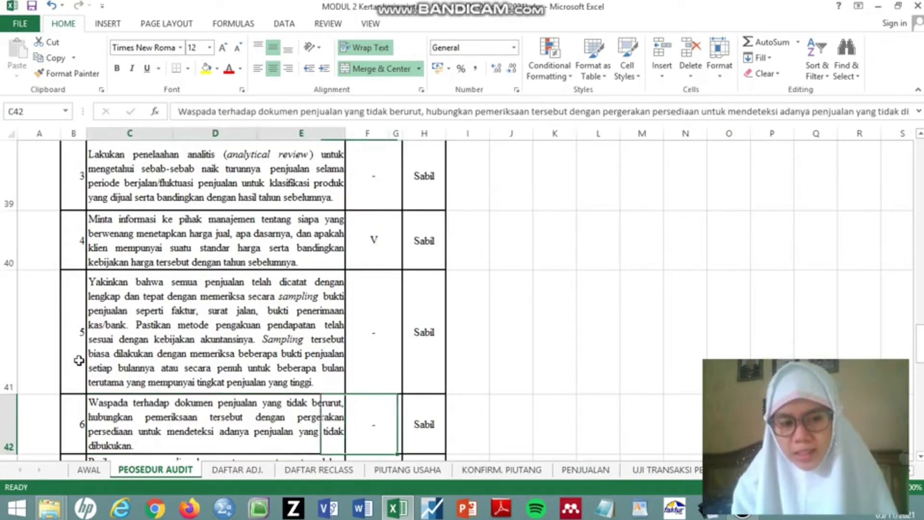
{"action": "key", "text": "Down"}
{"action": "key", "text": "Down"}
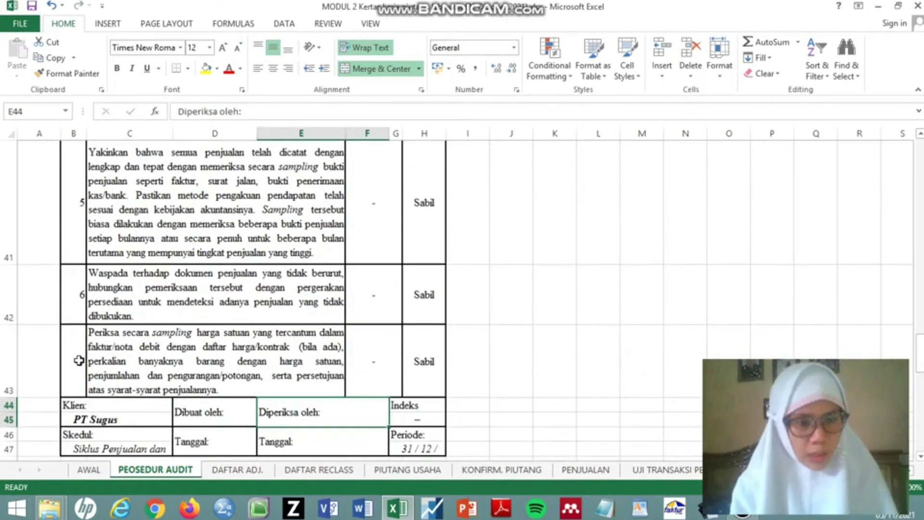
{"action": "key", "text": "Up"}
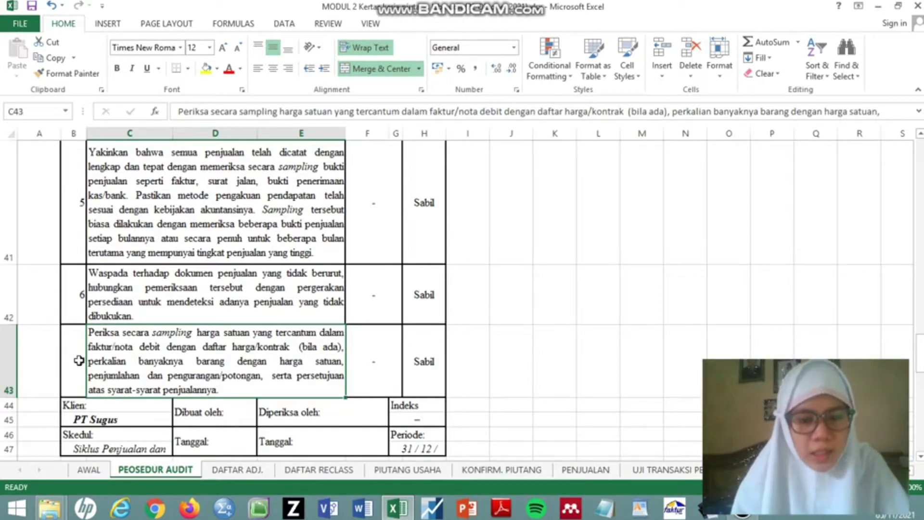
Step: Go to the continuation table starting at row 51 and examine procedure 8 on transfer pricing and PPN reconciliation with its index entry
{"action": "key", "text": "Down"}
{"action": "key", "text": "Down"}
{"action": "key", "text": "Down"}
{"action": "key", "text": "Down"}
{"action": "key", "text": "Down"}
{"action": "key", "text": "Down"}
{"action": "key", "text": "Down"}
{"action": "key", "text": "Down"}
{"action": "key", "text": "Down"}
{"action": "key", "text": "Down"}
{"action": "key", "text": "Down"}
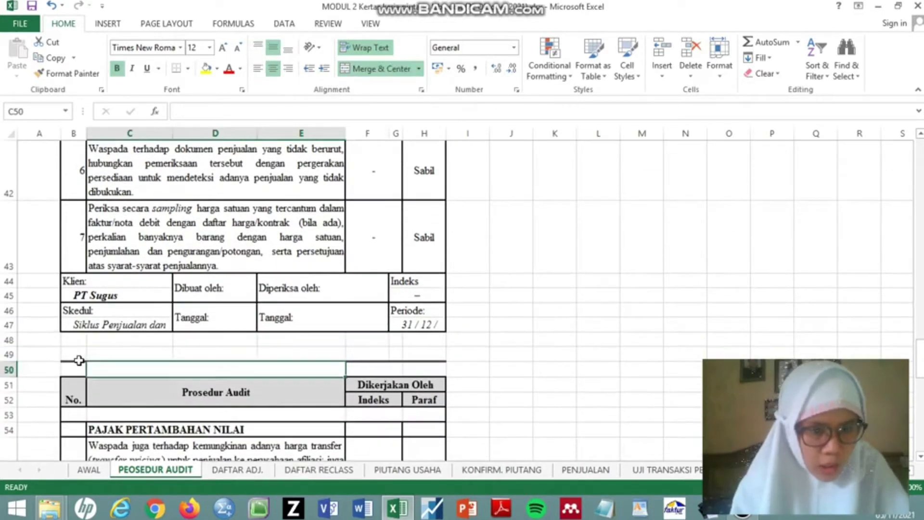
{"action": "key", "text": "Up"}
{"action": "key", "text": "Up"}
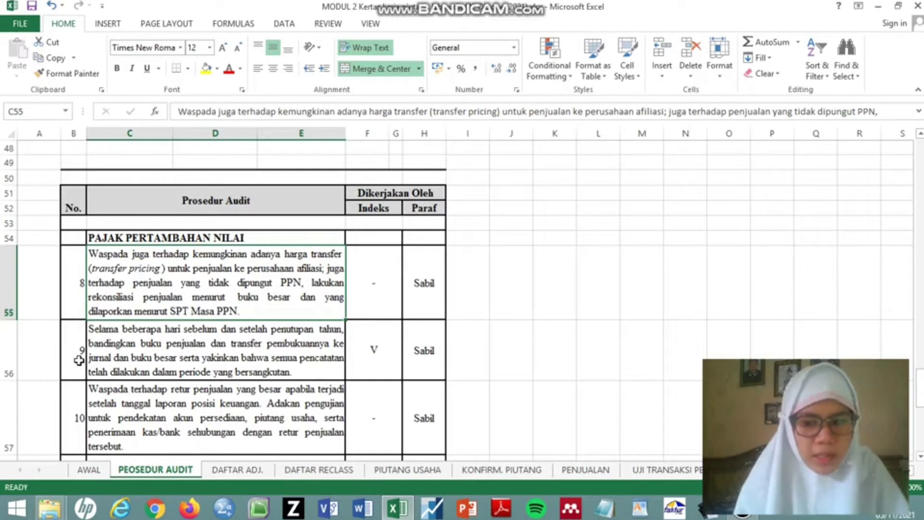
{"action": "key", "text": "Right"}
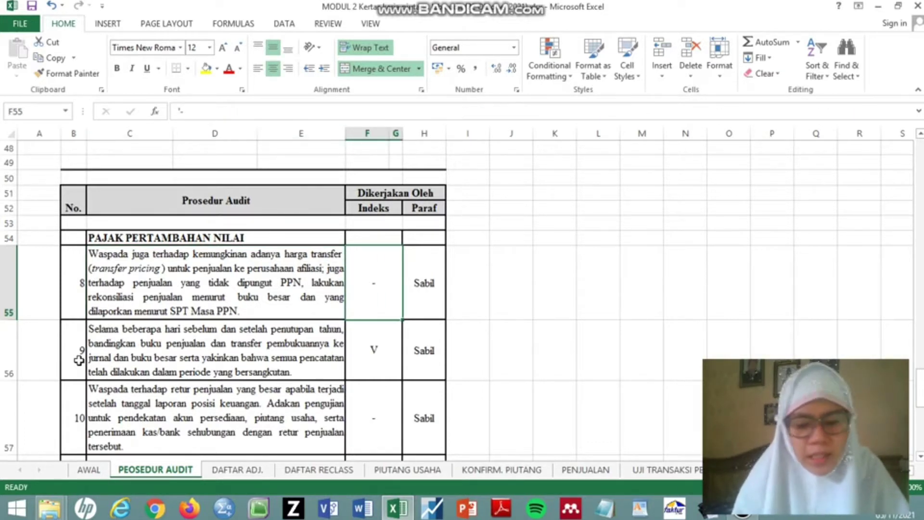
{"action": "key", "text": "Left"}
Step: Review procedure 9 on comparing the sales book with journal and ledger postings around year-end, including its index entry
{"action": "key", "text": "Left"}
{"action": "key", "text": "Down"}
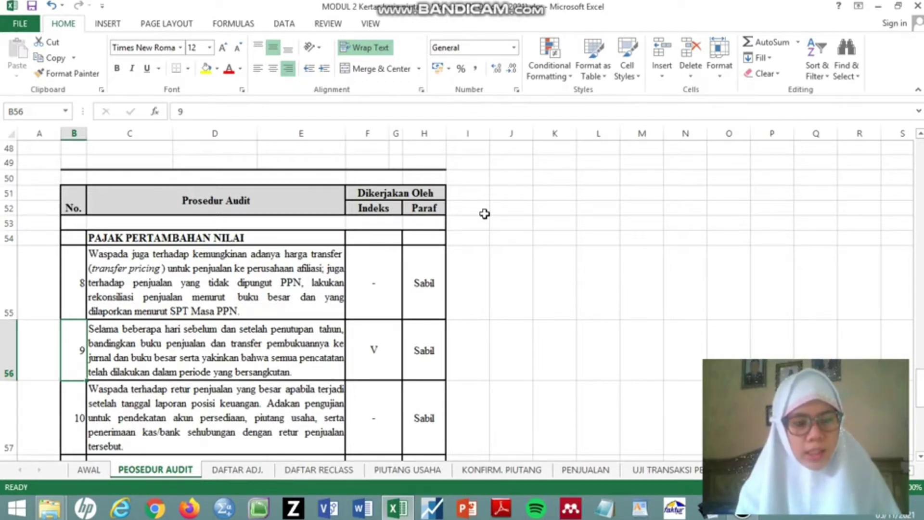
{"action": "key", "text": "Right"}
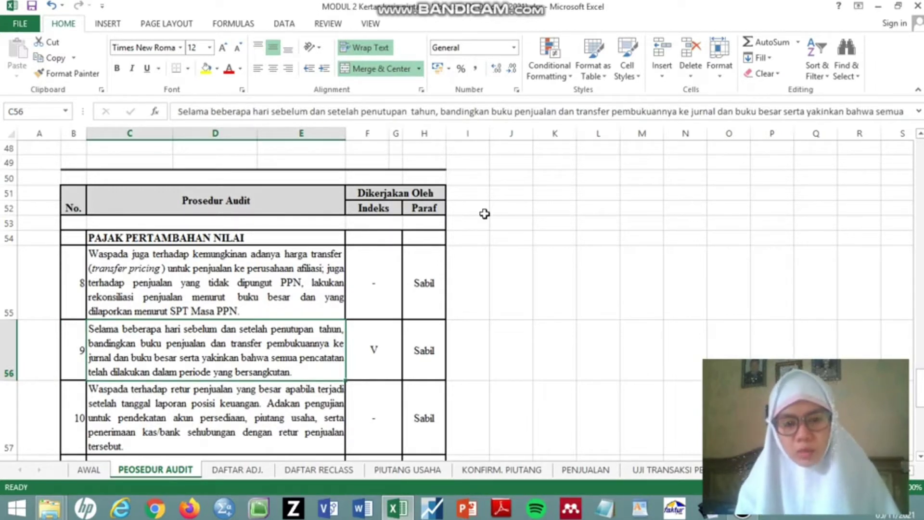
{"action": "key", "text": "Right"}
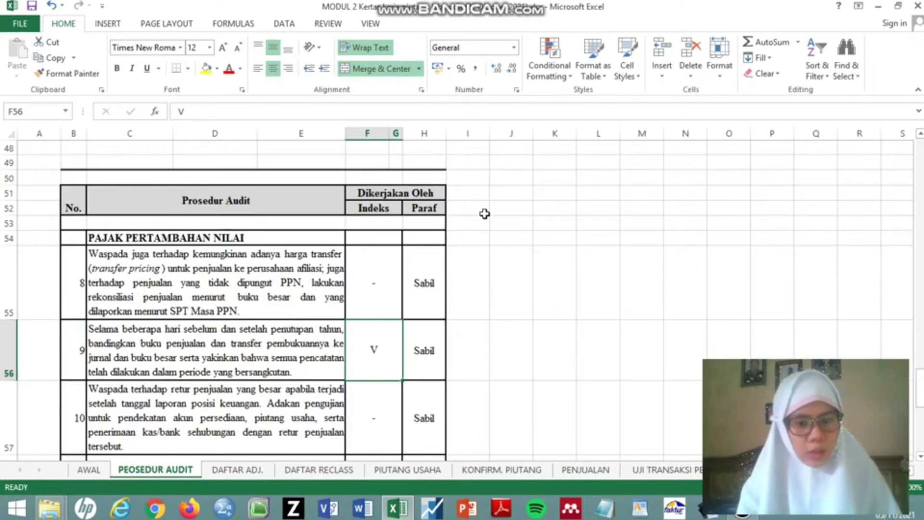
{"action": "key", "text": "Left"}
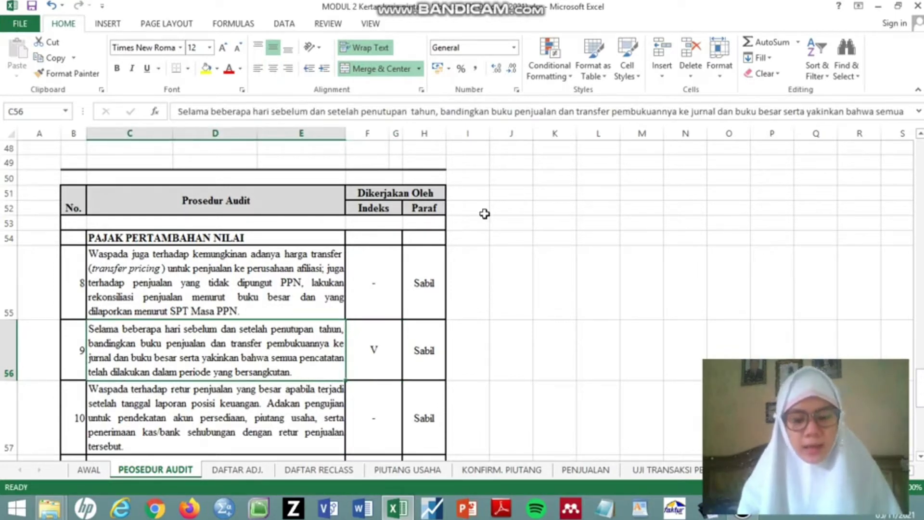
Step: Review procedure 10 on large sales returns after the balance sheet date, including its index entry
{"action": "key", "text": "Down"}
{"action": "key", "text": "Down"}
{"action": "key", "text": "Up"}
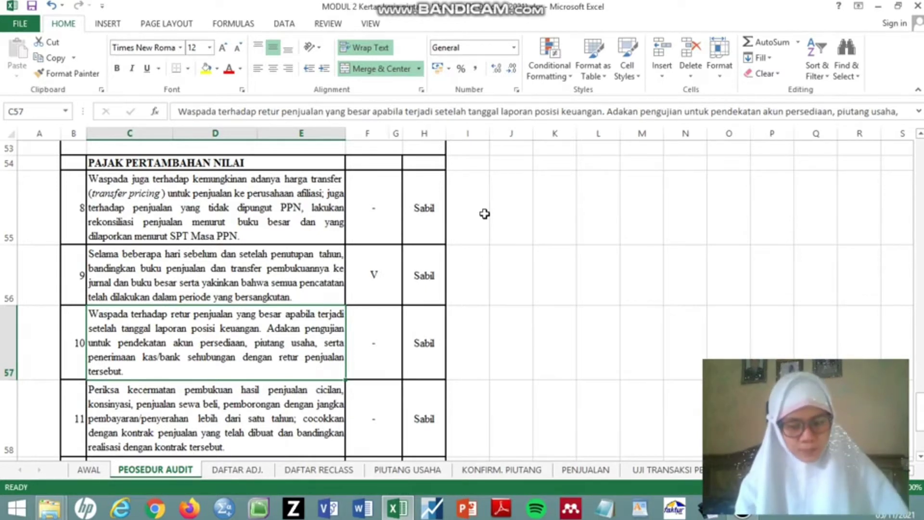
{"action": "key", "text": "Right"}
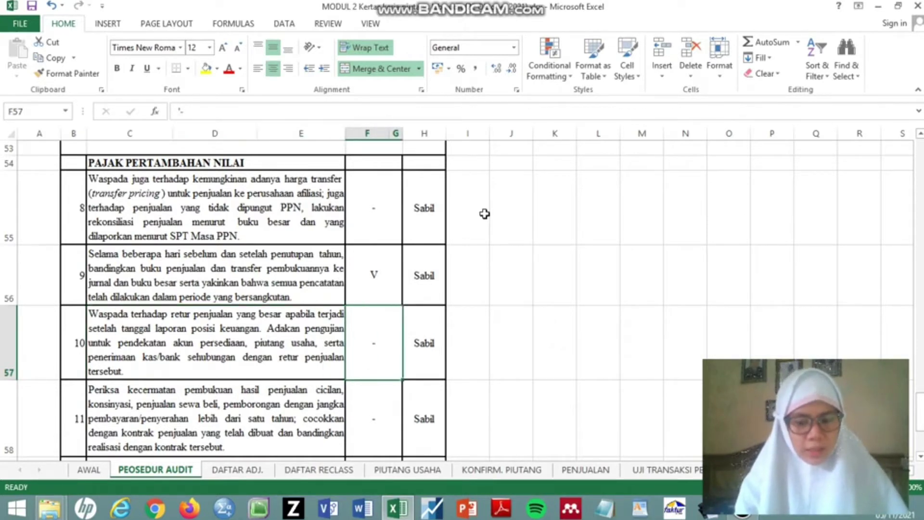
{"action": "key", "text": "Left"}
{"action": "key", "text": "Left"}
Step: Review procedure 11 on the bookkeeping accuracy of instalment, consignment and long-term contract sales, including its index entry
{"action": "key", "text": "Down"}
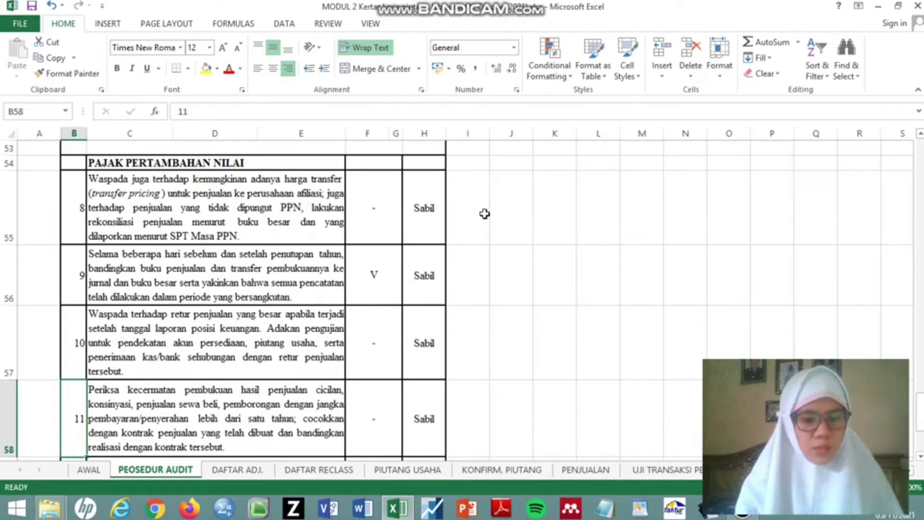
{"action": "key", "text": "Right"}
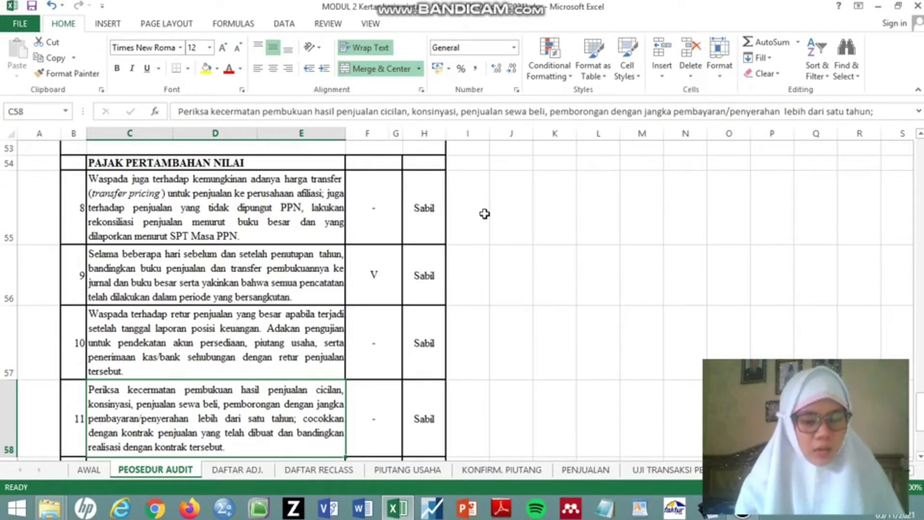
{"action": "key", "text": "Right"}
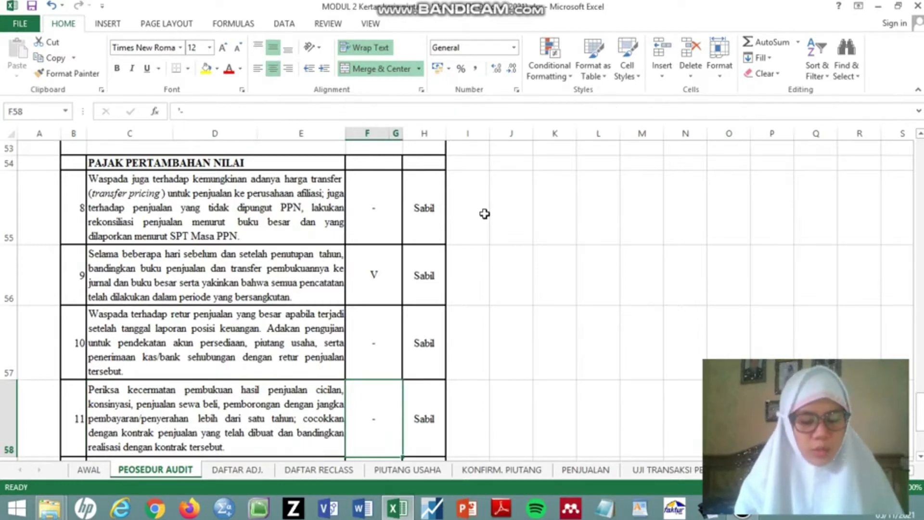
{"action": "key", "text": "Left"}
{"action": "key", "text": "Left"}
Step: Review procedures 12 and 13 on financial statement disclosures and the list of corrections, including the index and initials entries
{"action": "key", "text": "Down"}
{"action": "key", "text": "Down"}
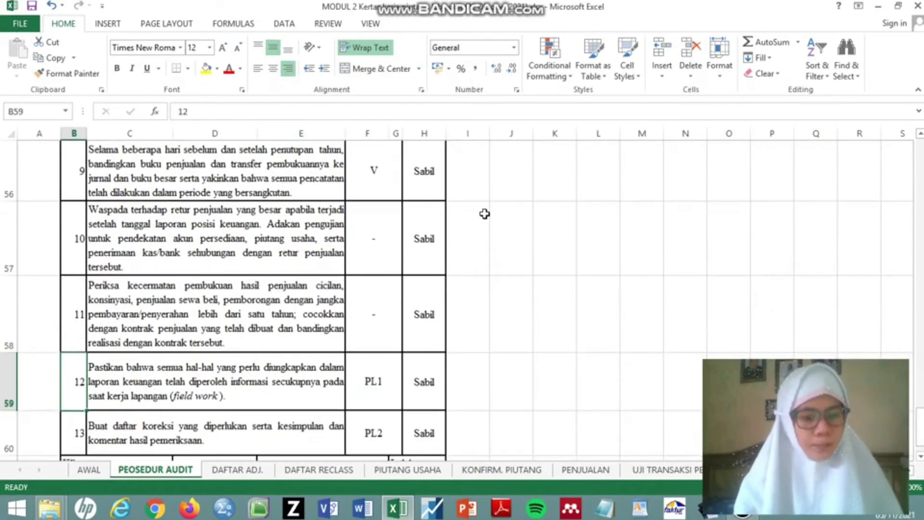
{"action": "key", "text": "Up"}
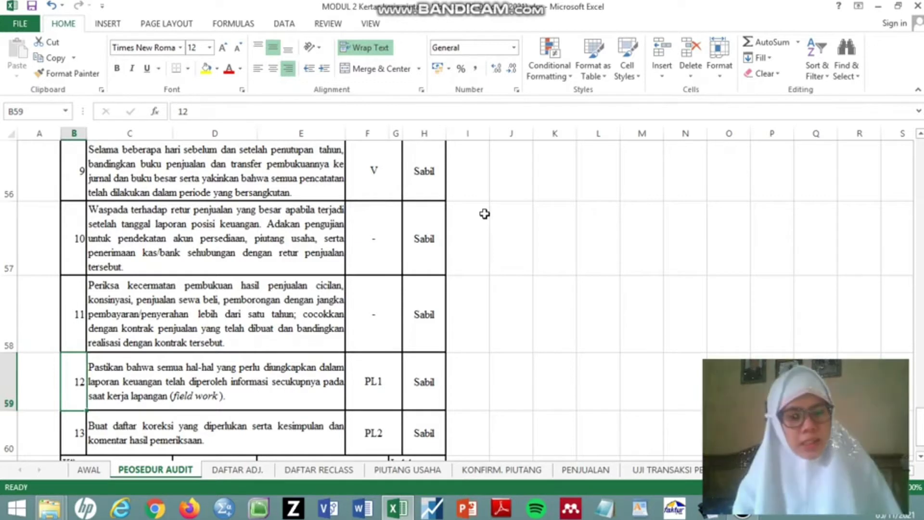
{"action": "key", "text": "Right"}
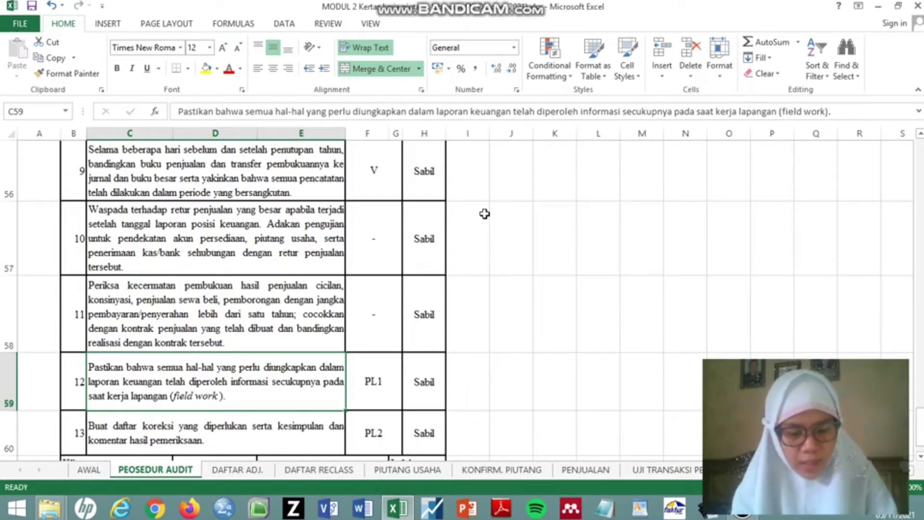
{"action": "key", "text": "Down"}
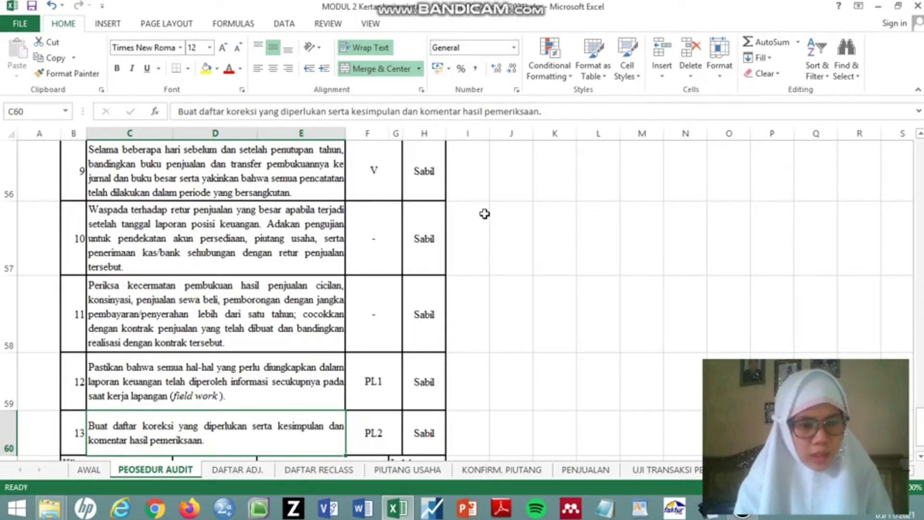
{"action": "key", "text": "Right"}
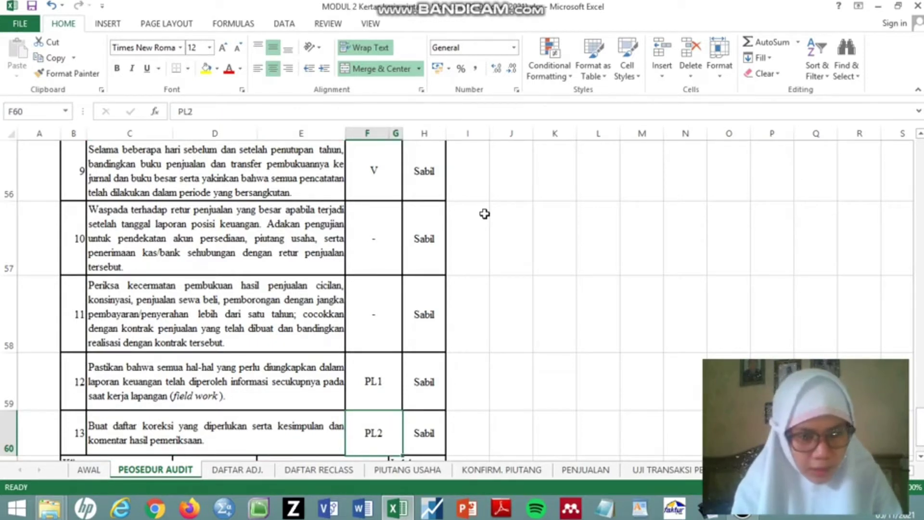
{"action": "key", "text": "Left"}
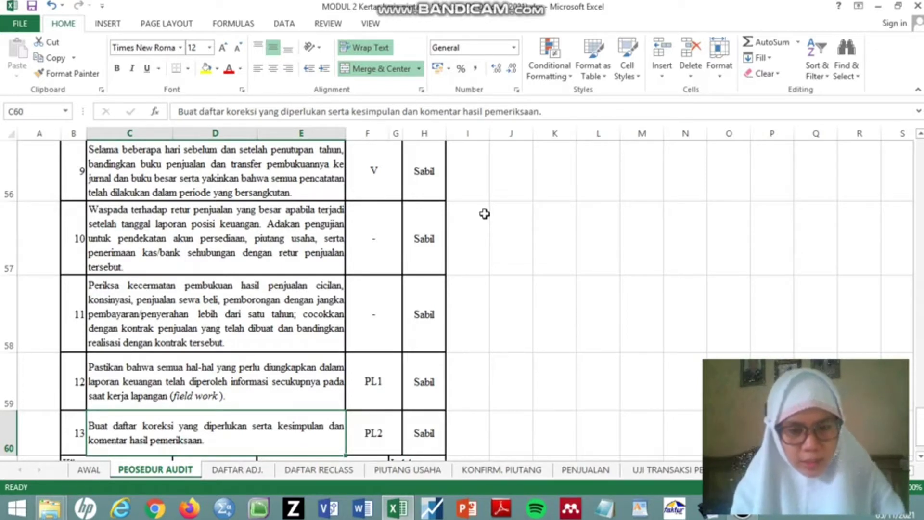
{"action": "key", "text": "Right"}
{"action": "key", "text": "Right"}
{"action": "key", "text": "Right"}
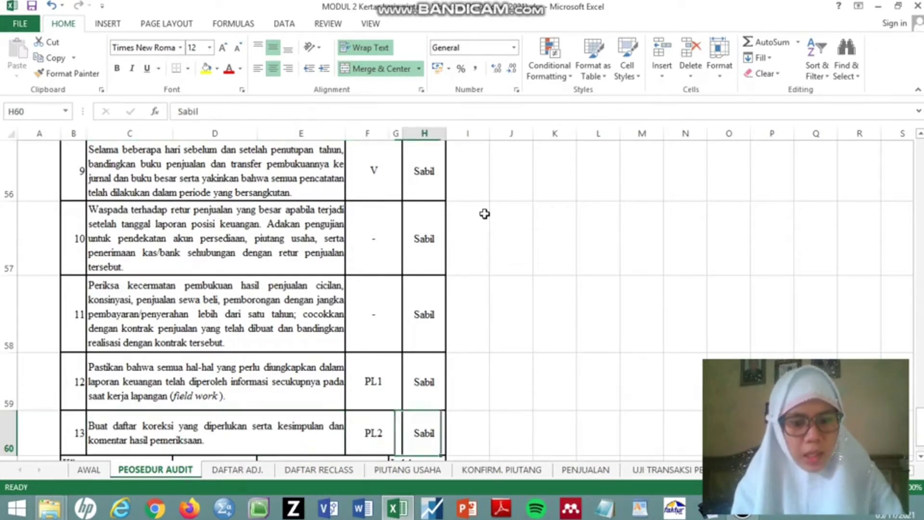
{"action": "key", "text": "Right"}
Step: Open the PIUTANG USAHA sheet and examine the receivables summary and the per-customer table, starting with PT Krakatau
{"action": "left_click", "coordinate": [407, 470]}
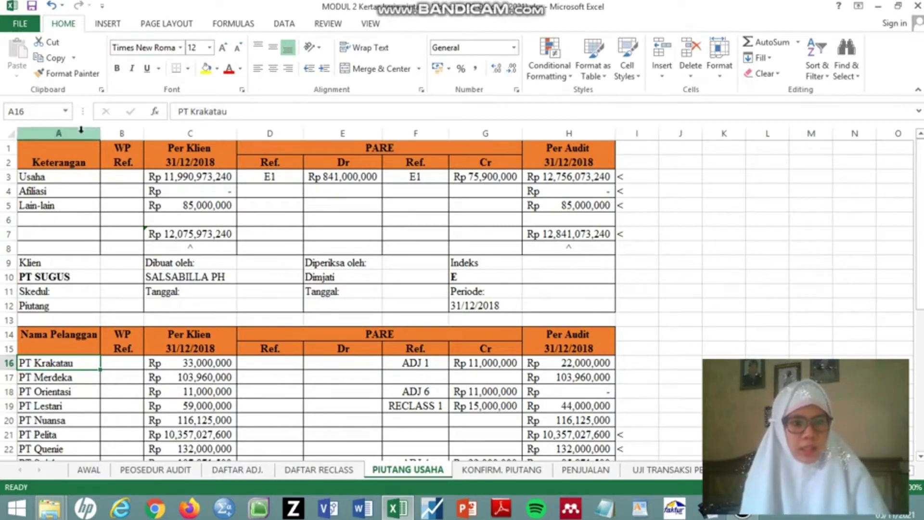
{"action": "left_click_drag", "start_coordinate": [59, 162], "coordinate": [586, 302]}
{"action": "scroll", "coordinate": [89, 372], "scroll_direction": "down", "scroll_amount": 3}
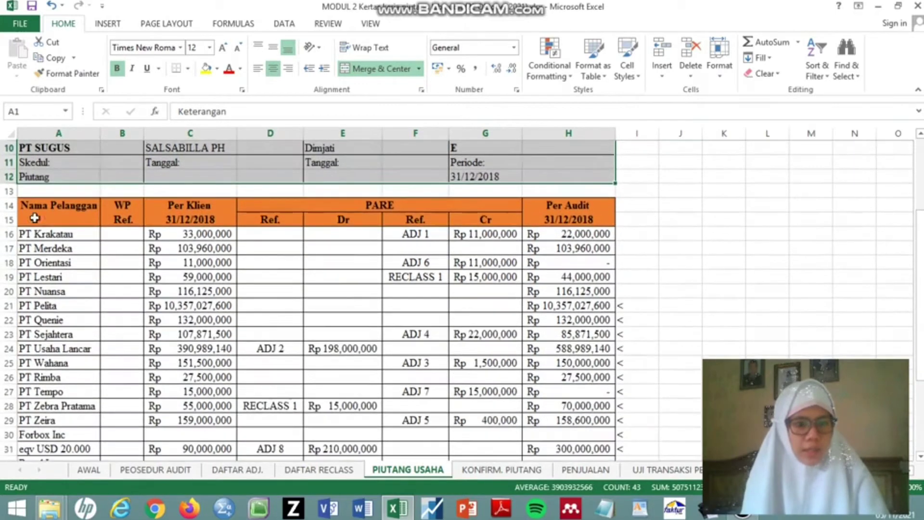
{"action": "left_click_drag", "start_coordinate": [29, 199], "coordinate": [533, 388]}
{"action": "scroll", "coordinate": [443, 304], "scroll_direction": "up", "scroll_amount": 6}
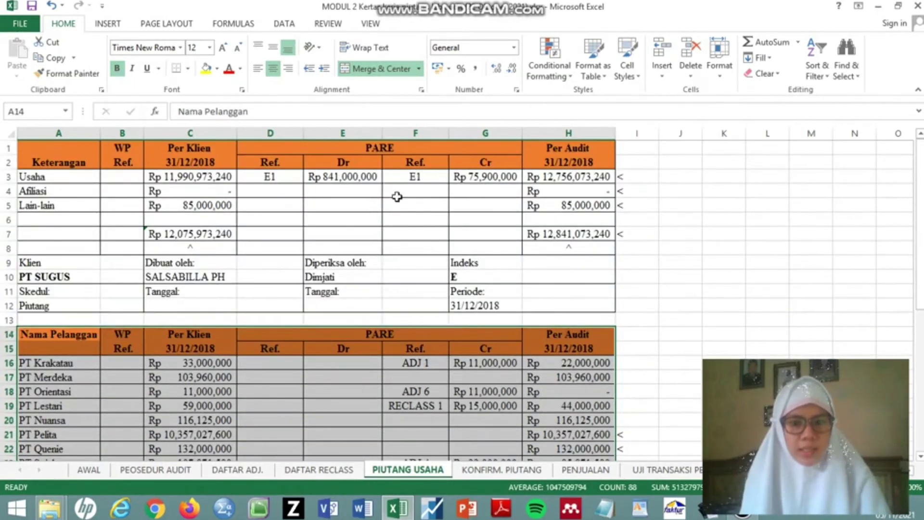
{"action": "left_click_drag", "start_coordinate": [62, 163], "coordinate": [545, 303]}
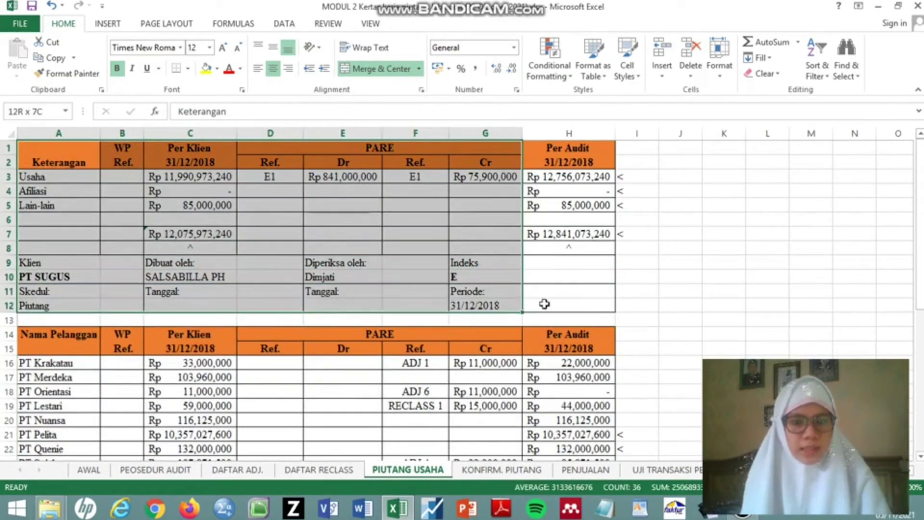
{"action": "scroll", "coordinate": [338, 323], "scroll_direction": "down", "scroll_amount": 2}
{"action": "left_click", "coordinate": [53, 277]}
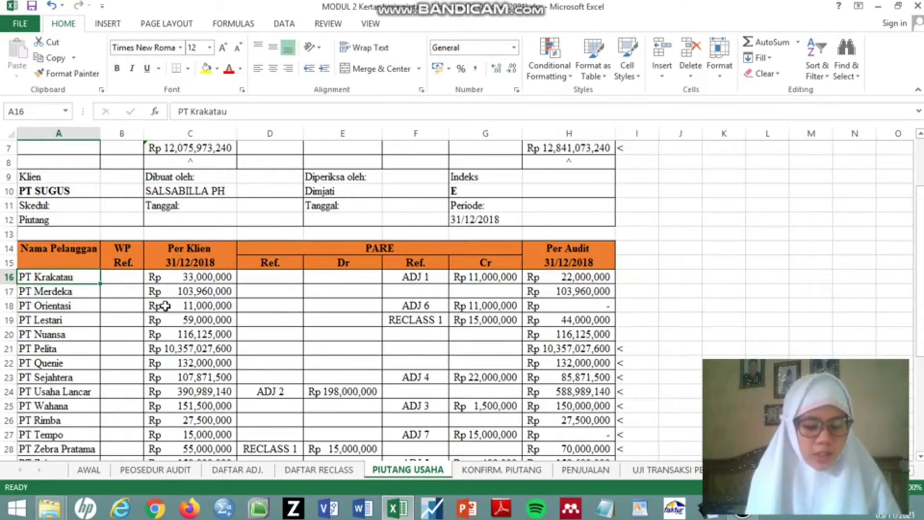
Step: Open the DAFTAR ADJ. sheet and review the Penjualan, PPN Keluaran and Piutang usaha lines of adjustment 1 for PT Krakatau
{"action": "left_click", "coordinate": [262, 474]}
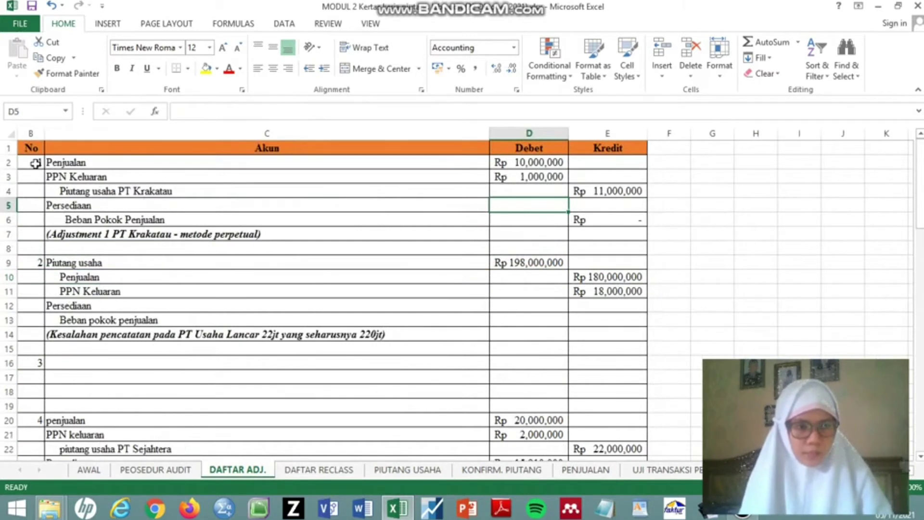
{"action": "left_click", "coordinate": [35, 163]}
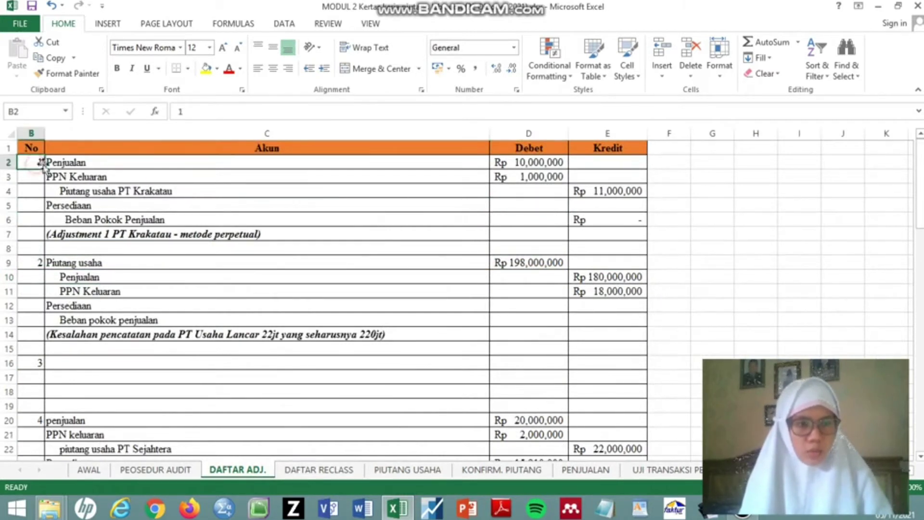
{"action": "left_click", "coordinate": [167, 163]}
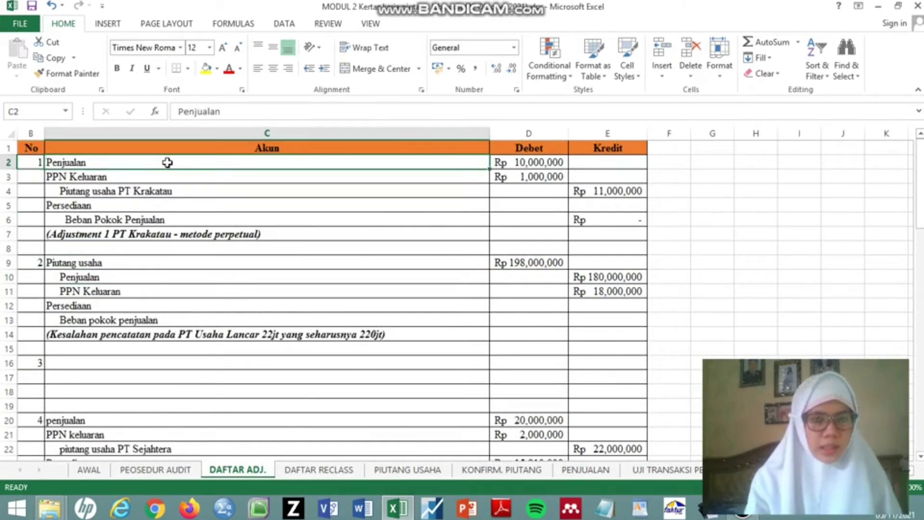
{"action": "key", "text": "Down"}
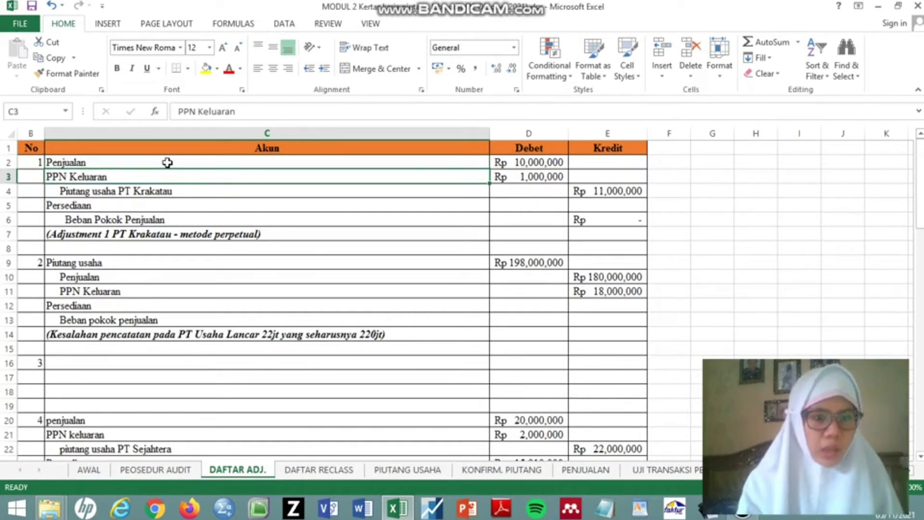
{"action": "key", "text": "Down"}
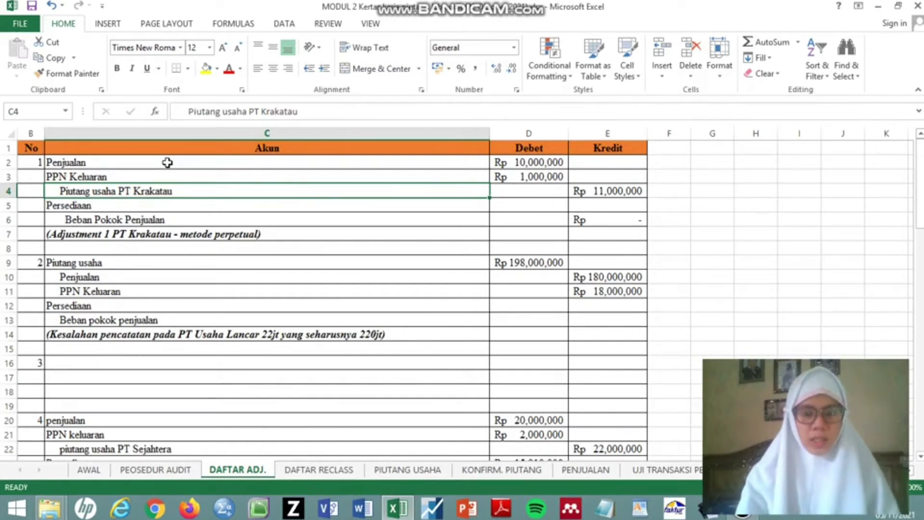
{"action": "key", "text": "Right"}
{"action": "key", "text": "Right"}
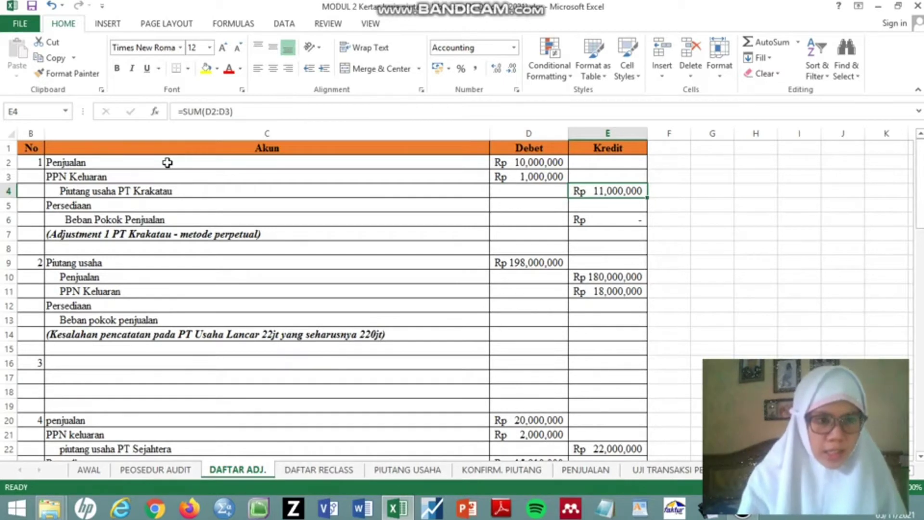
{"action": "key", "text": "Left"}
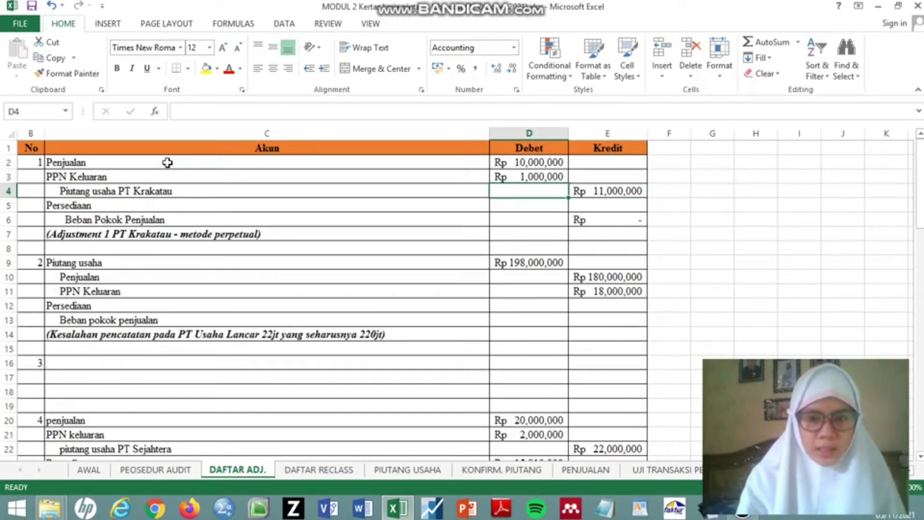
{"action": "key", "text": "Up"}
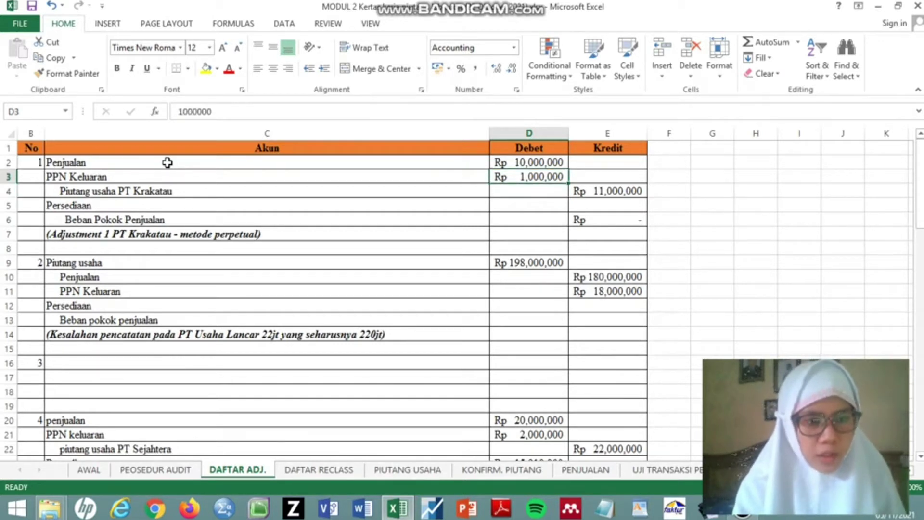
{"action": "key", "text": "Up"}
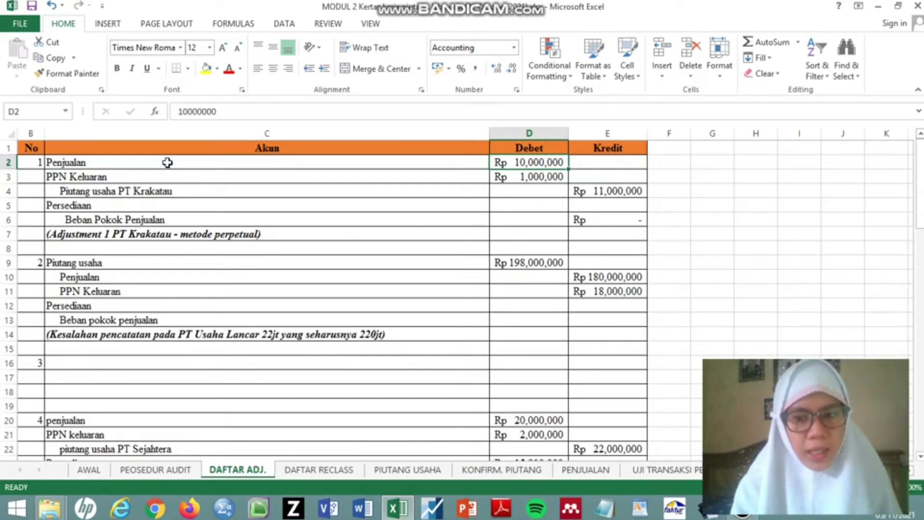
Step: Examine the Persediaan and Beban Pokok Penjualan lines of adjustment 1 and its explanatory note
{"action": "key", "text": "Down"}
{"action": "key", "text": "Down"}
{"action": "key", "text": "Down"}
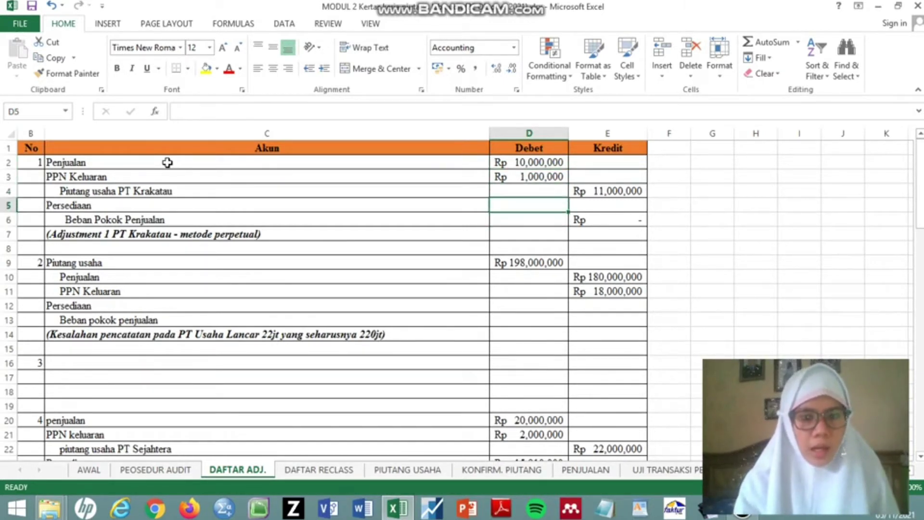
{"action": "key", "text": "Left"}
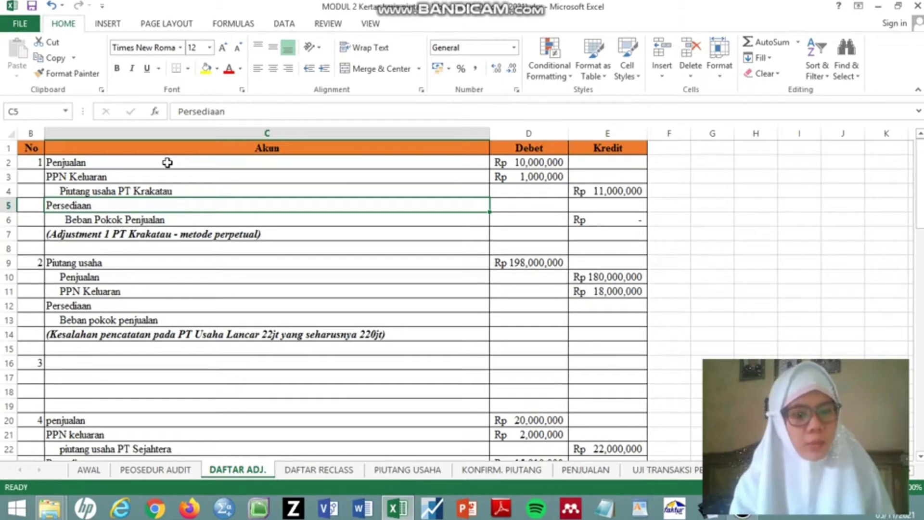
{"action": "key", "text": "Down"}
{"action": "key", "text": "Right"}
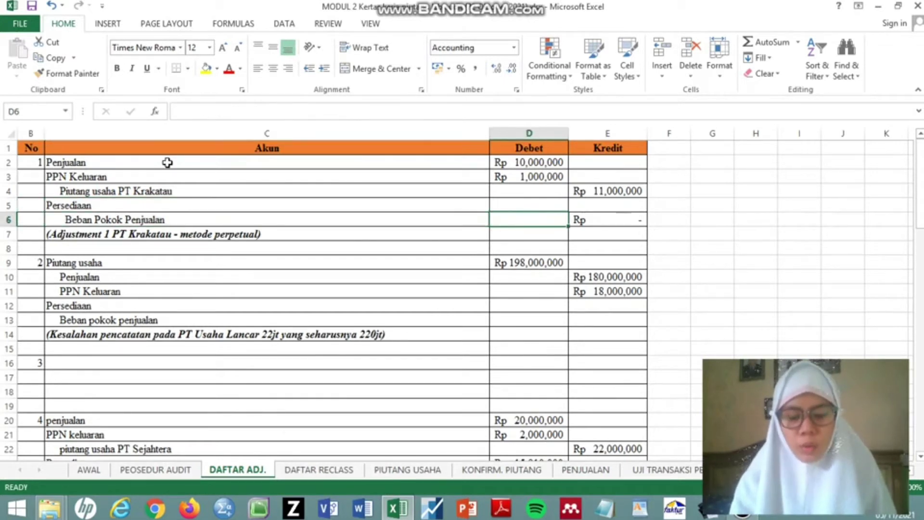
{"action": "key", "text": "Up"}
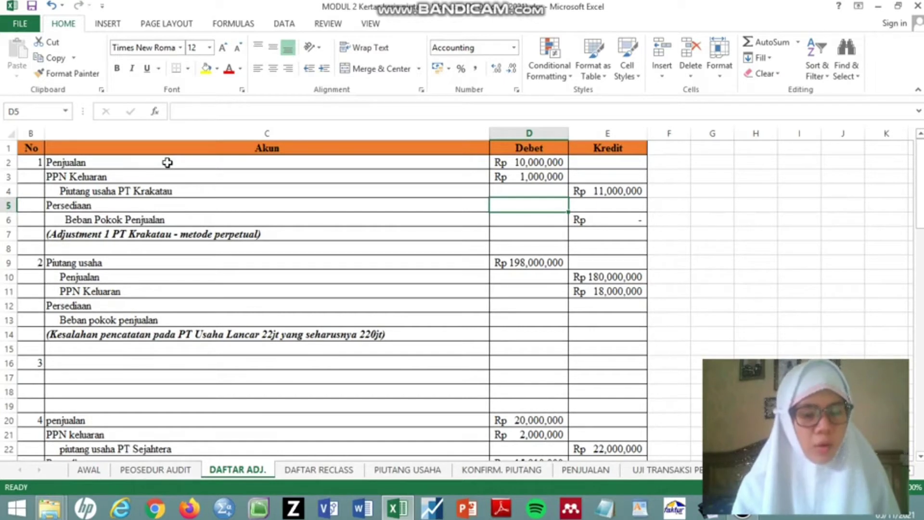
{"action": "key", "text": "Down"}
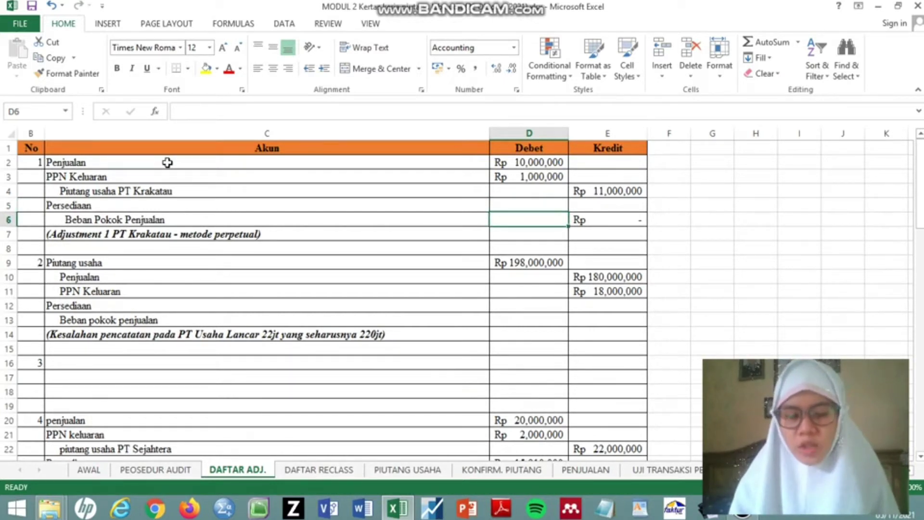
{"action": "key", "text": "Left"}
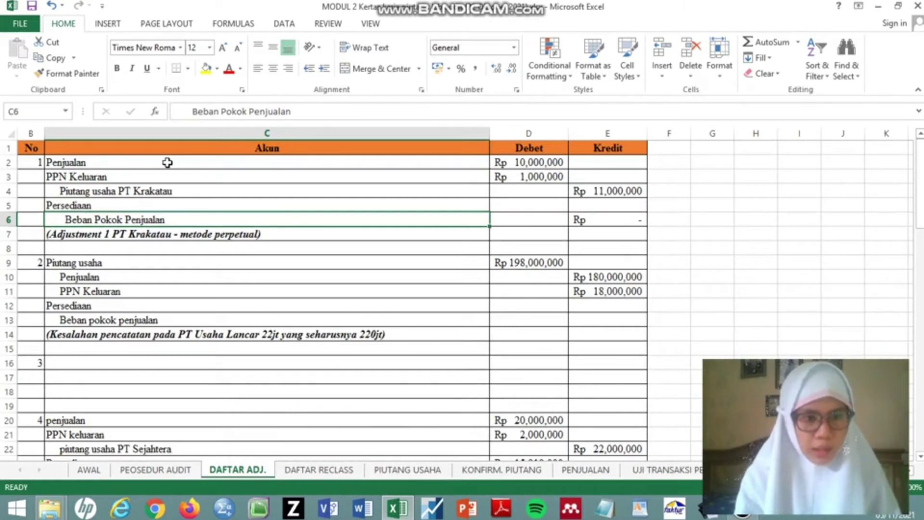
{"action": "key", "text": "Down"}
Step: Review the Piutang usaha, Penjualan and PPN Keluaran lines of adjustment 2, including their debit and credit amounts
{"action": "key", "text": "Down"}
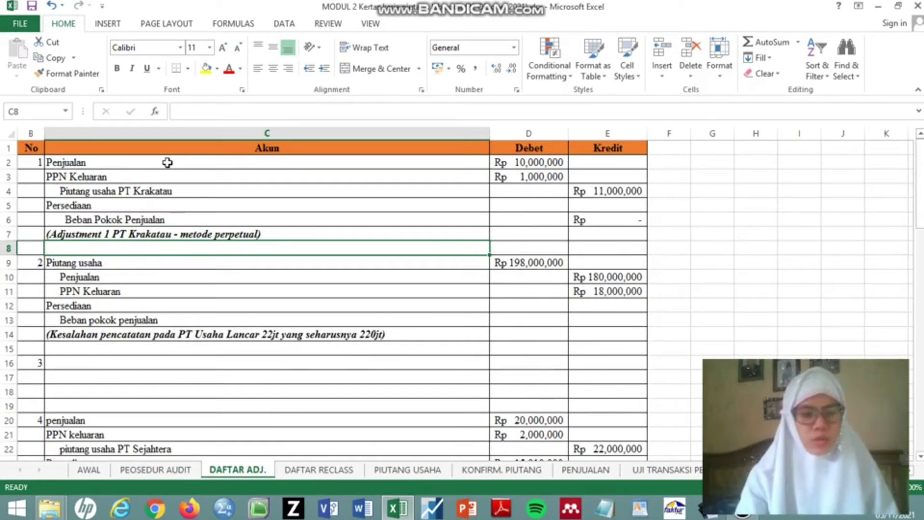
{"action": "key", "text": "Down"}
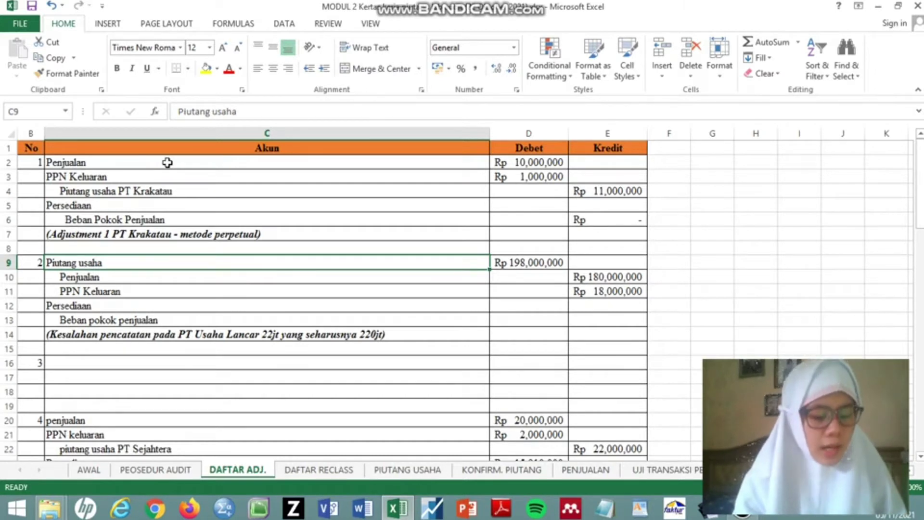
{"action": "key", "text": "Down"}
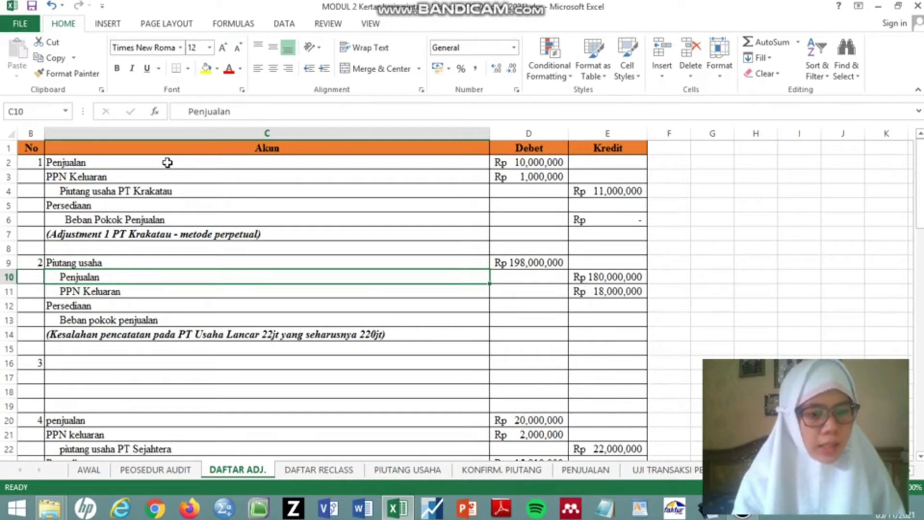
{"action": "key", "text": "Down"}
{"action": "key", "text": "Up"}
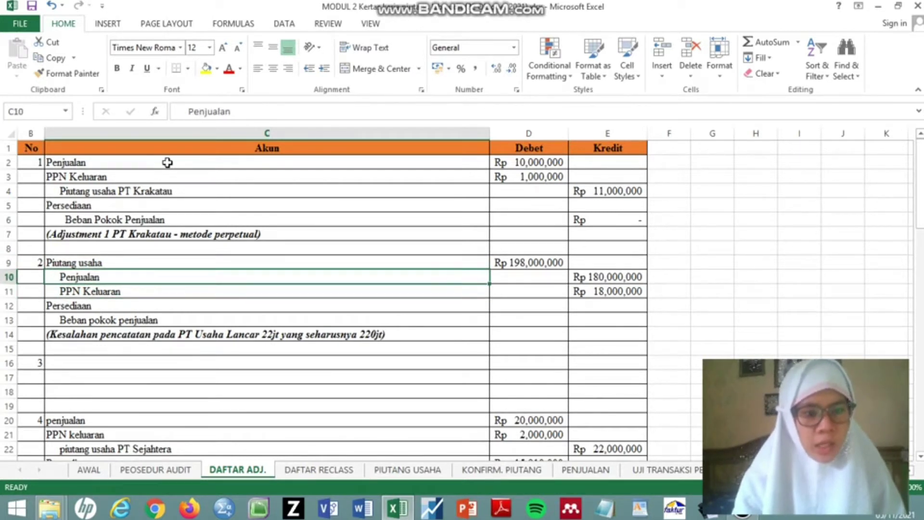
{"action": "key", "text": "Up"}
{"action": "key", "text": "Right"}
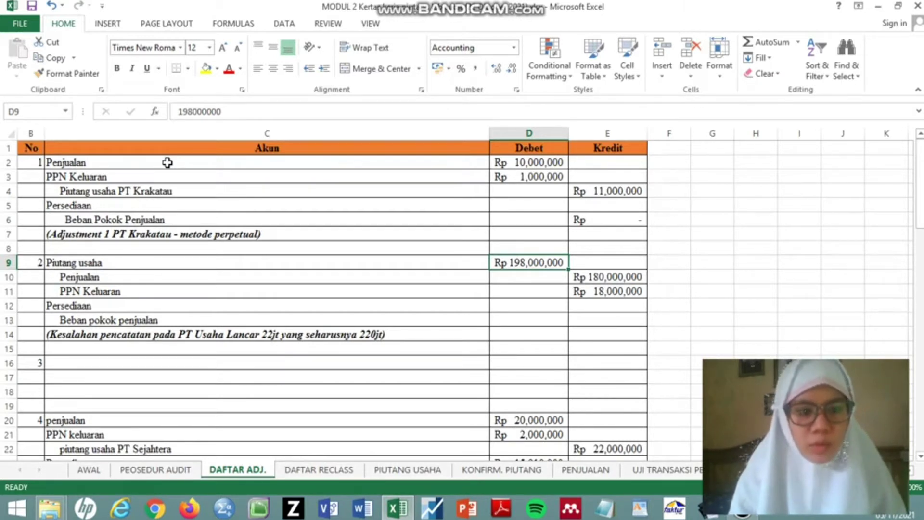
{"action": "key", "text": "Down"}
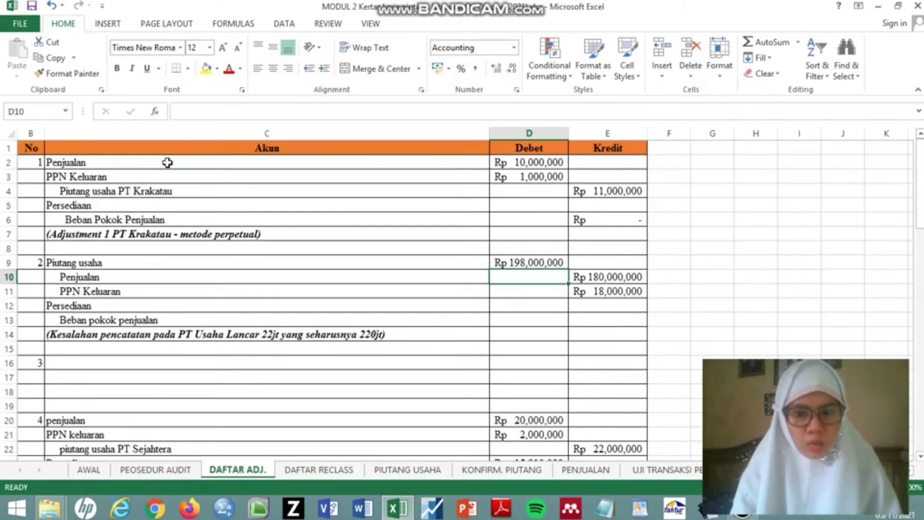
{"action": "key", "text": "Left"}
{"action": "key", "text": "Right"}
{"action": "key", "text": "Right"}
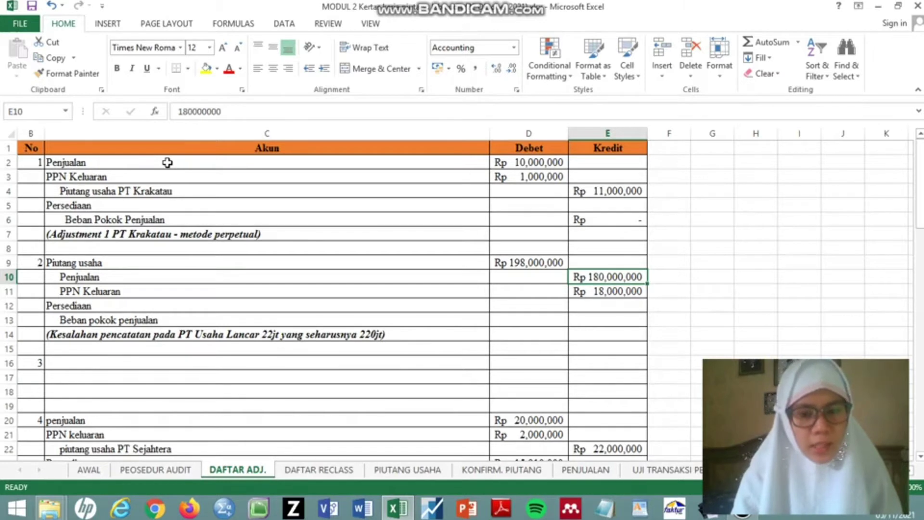
{"action": "key", "text": "Down"}
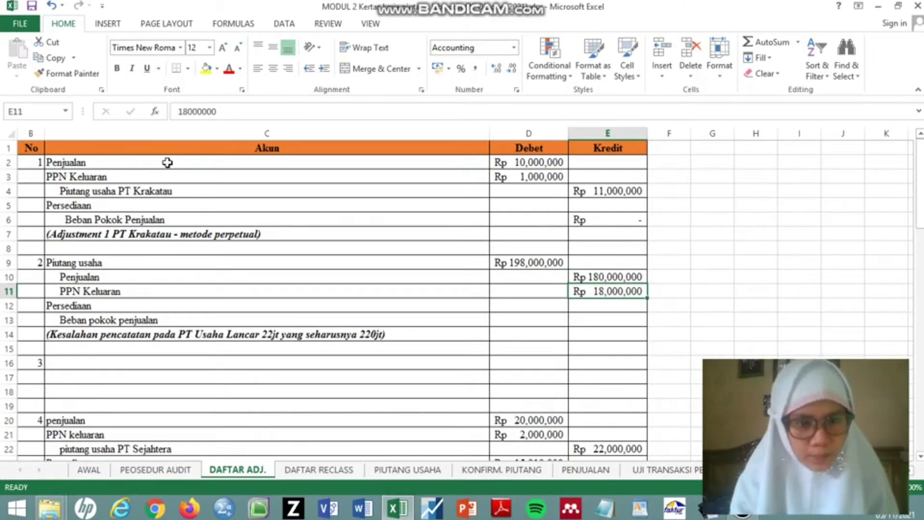
Step: Examine the Persediaan and Beban pokok penjualan lines of adjustment 2 for PT Usaha Lancar, including the Persediaan debit cell
{"action": "key", "text": "Left"}
{"action": "key", "text": "Down"}
{"action": "key", "text": "Left"}
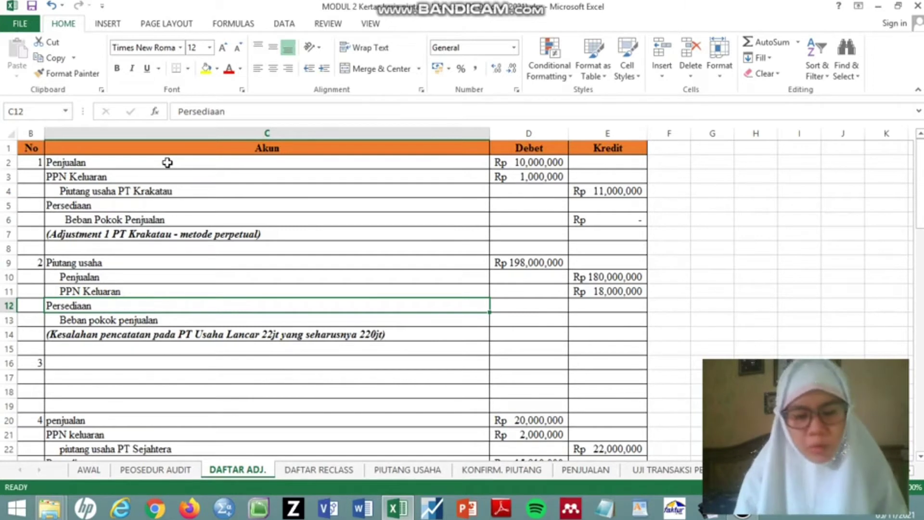
{"action": "key", "text": "Down"}
{"action": "key", "text": "Up"}
{"action": "key", "text": "Right"}
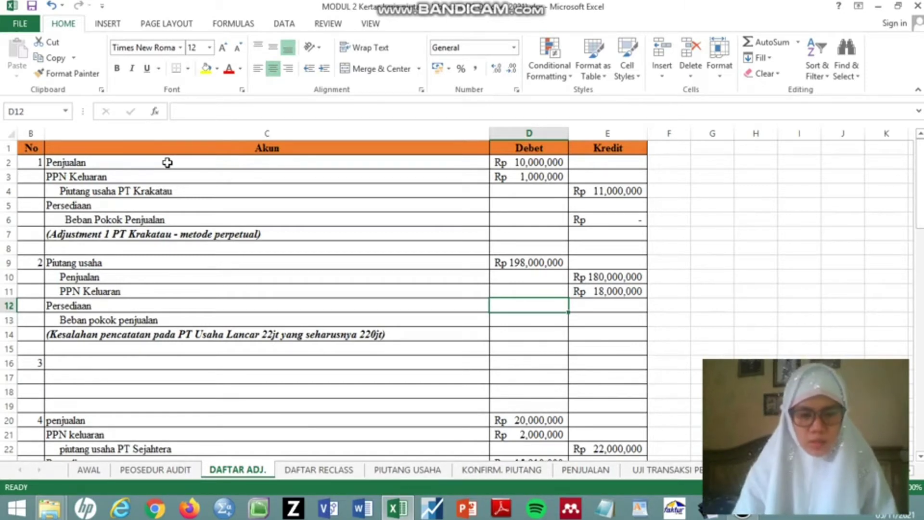
Step: Review the penjualan, PPN keluaran and piutang usaha PT Sejahtera lines of adjustment 4 with their debit and credit amounts
{"action": "scroll", "coordinate": [117, 372], "scroll_direction": "down", "scroll_amount": 2}
{"action": "scroll", "coordinate": [117, 372], "scroll_direction": "down", "scroll_amount": 1}
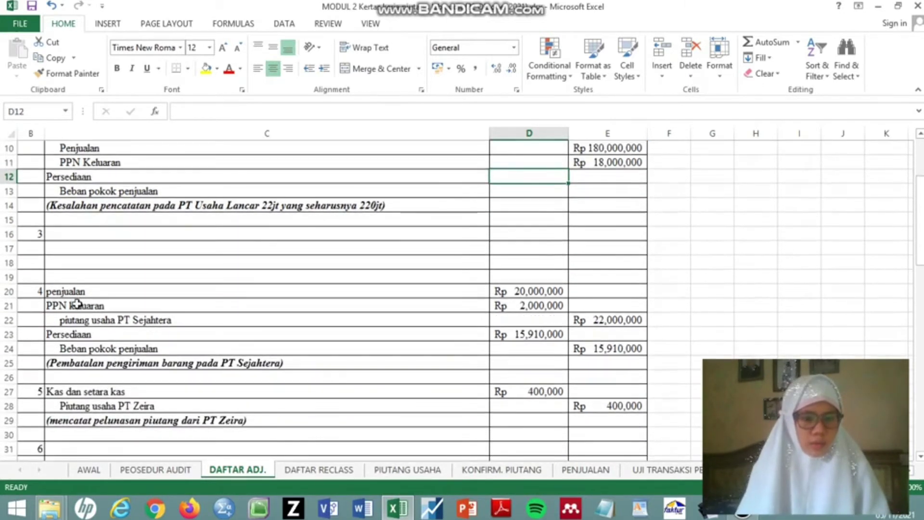
{"action": "left_click", "coordinate": [76, 291]}
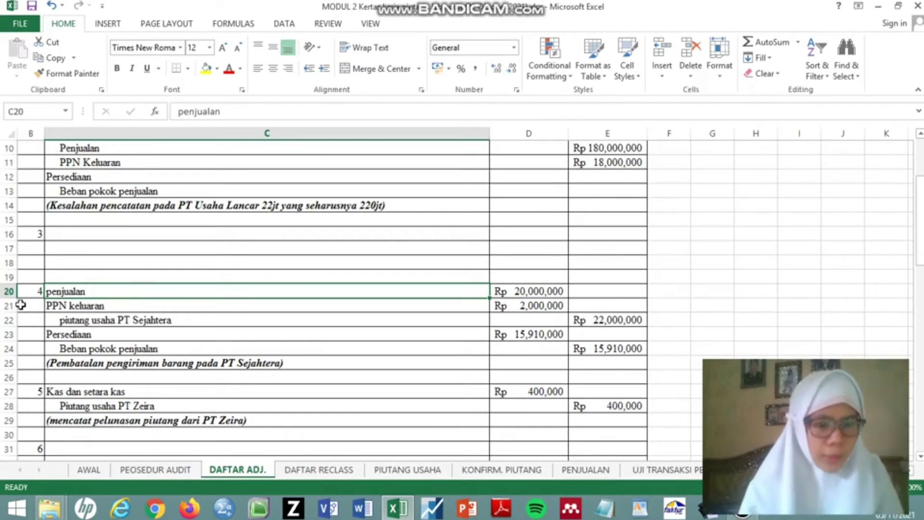
{"action": "key", "text": "Down"}
{"action": "key", "text": "Down"}
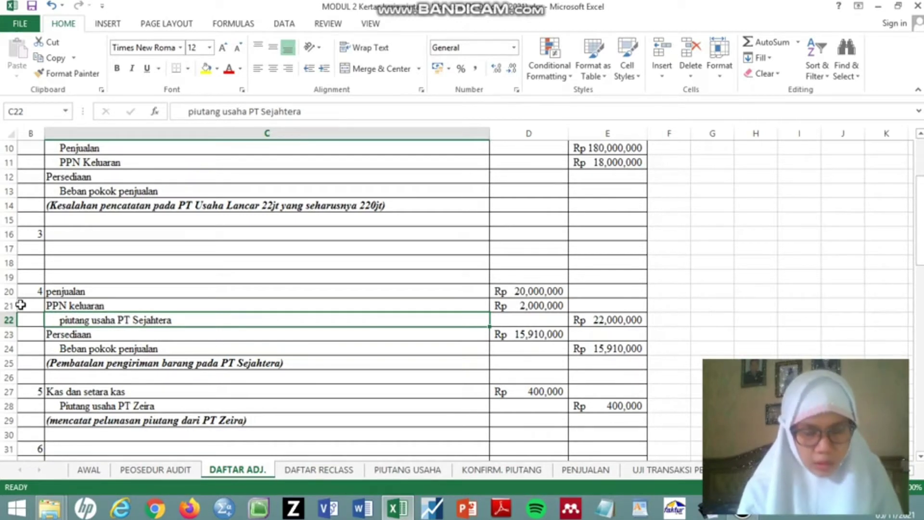
{"action": "key", "text": "Right"}
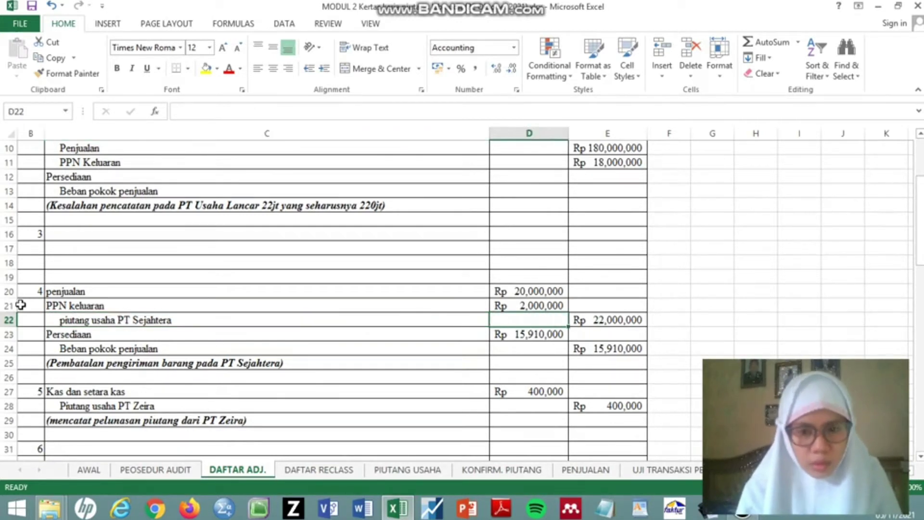
{"action": "key", "text": "Up"}
{"action": "key", "text": "Up"}
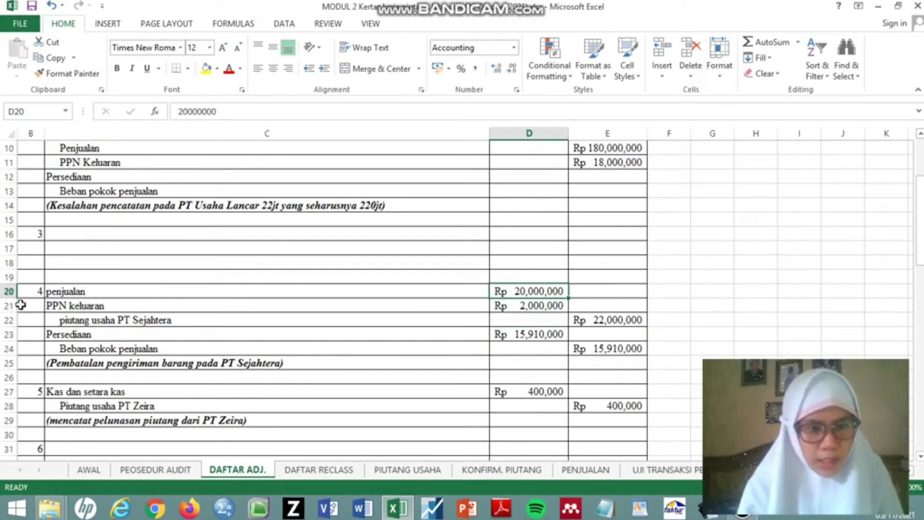
{"action": "key", "text": "Down"}
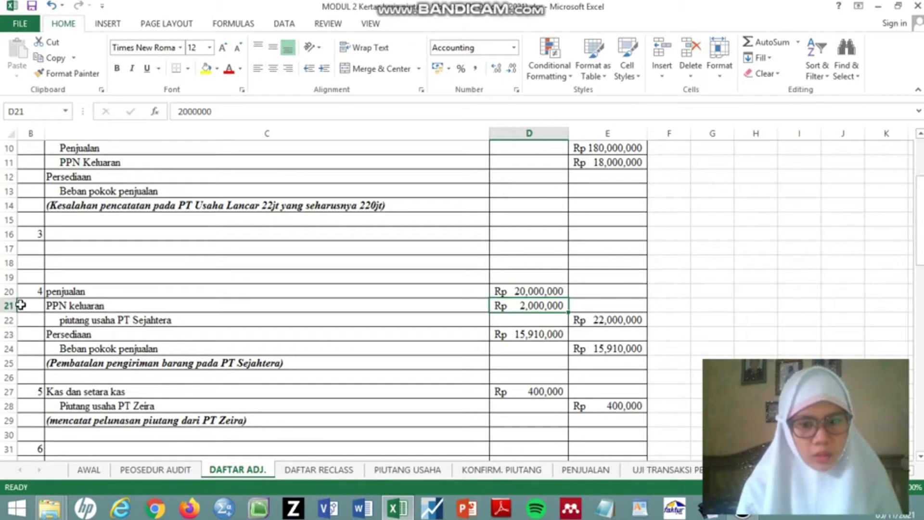
{"action": "key", "text": "Down"}
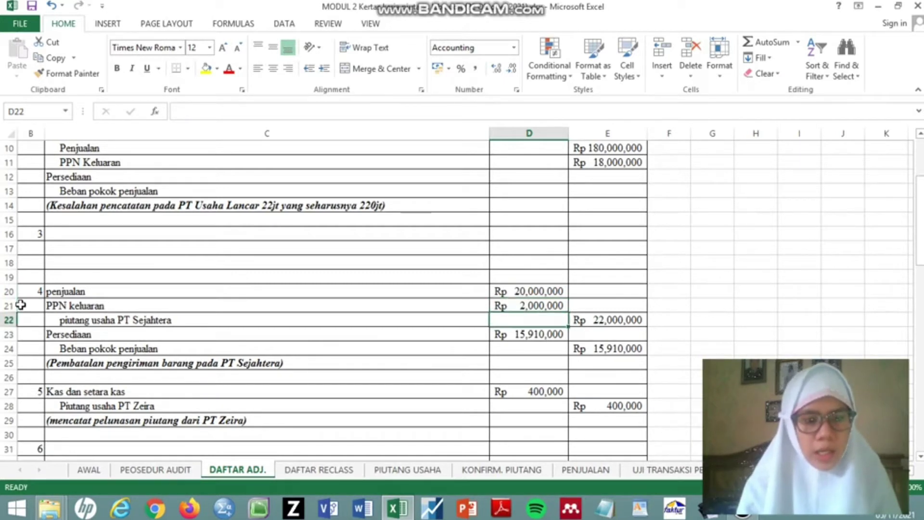
{"action": "key", "text": "Right"}
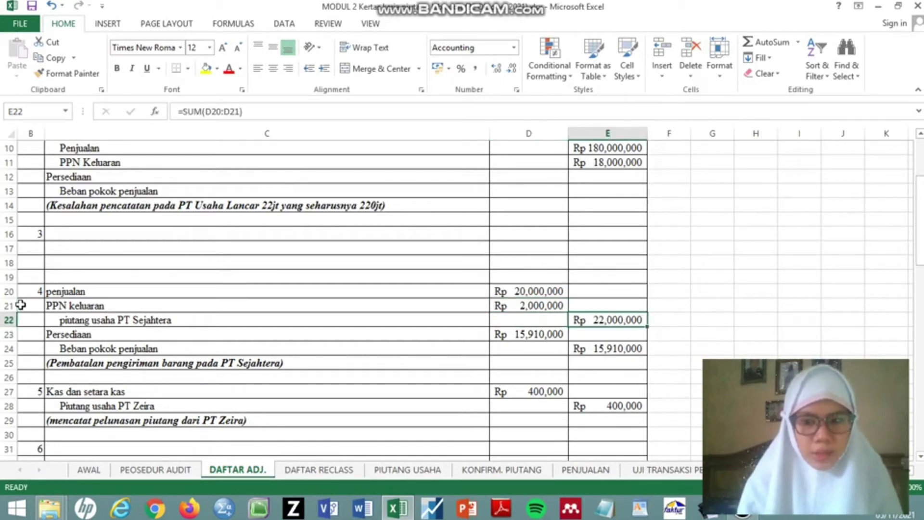
{"action": "key", "text": "Left"}
Step: Examine the Persediaan and Beban pokok penjualan lines of adjustment 4 for the cancelled PT Sejahtera delivery
{"action": "key", "text": "Down"}
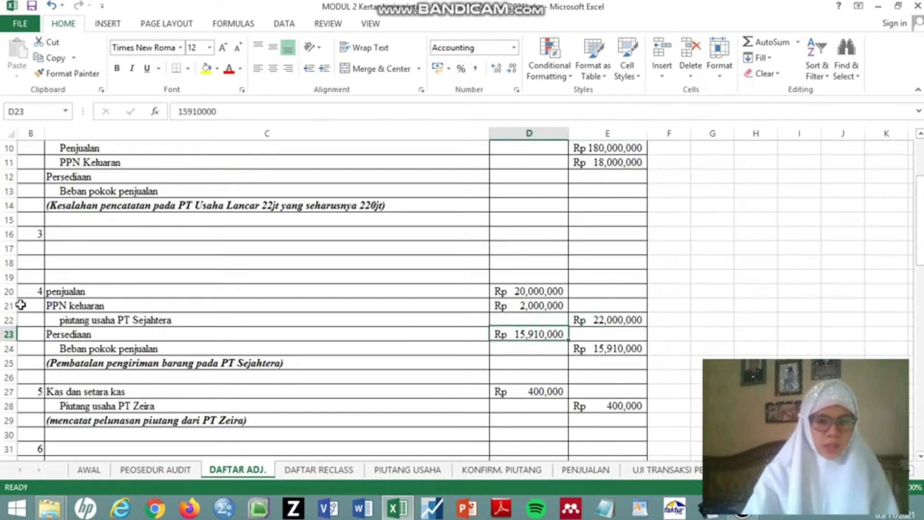
{"action": "key", "text": "Left"}
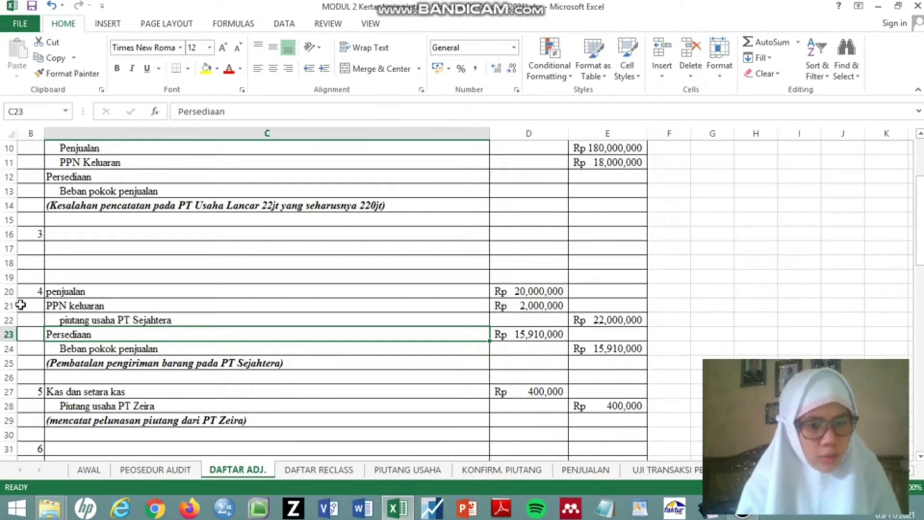
{"action": "key", "text": "Down"}
{"action": "key", "text": "Up"}
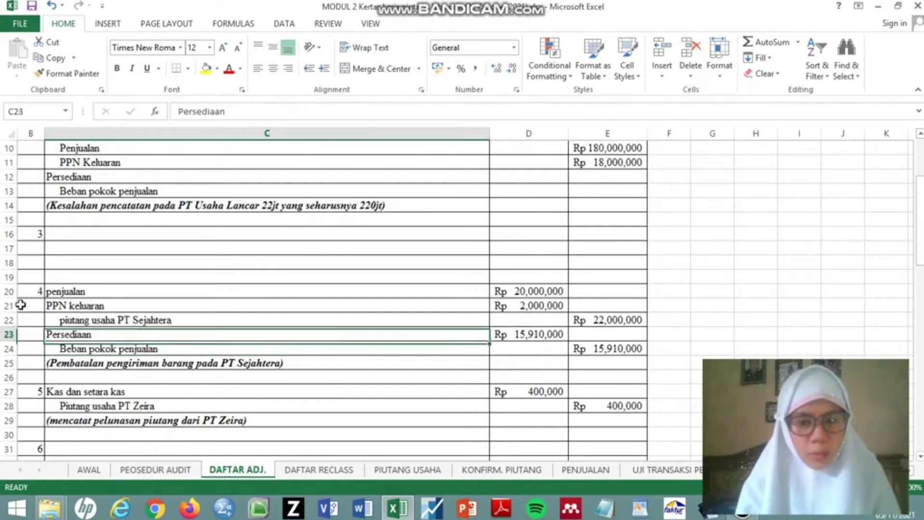
{"action": "key", "text": "Right"}
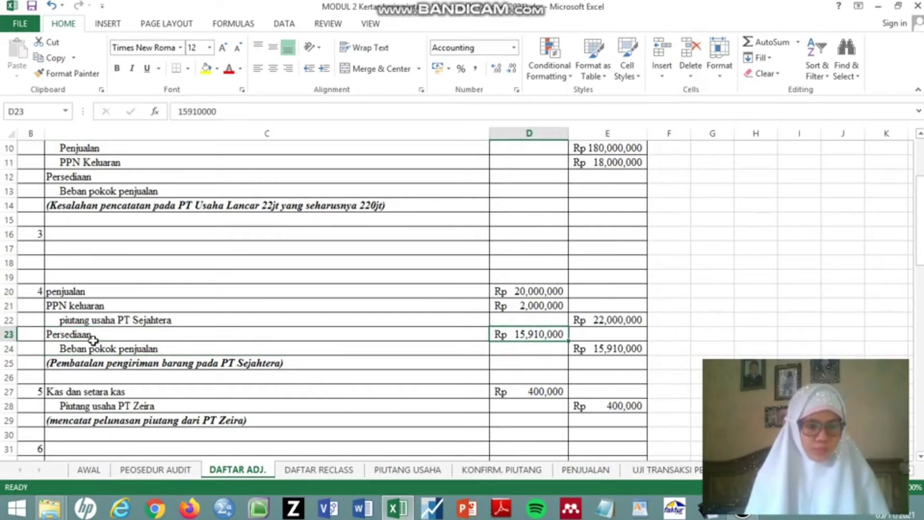
Step: Review the Kas dan setara kas and Piutang usaha PT Zeira lines of adjustment 5 with their amounts
{"action": "scroll", "coordinate": [102, 390], "scroll_direction": "down", "scroll_amount": 1}
{"action": "left_click", "coordinate": [75, 350]}
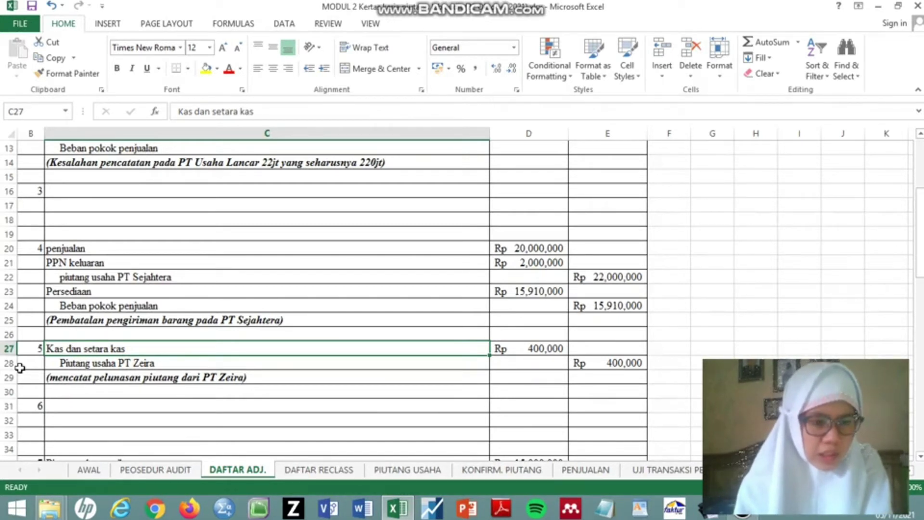
{"action": "key", "text": "Down"}
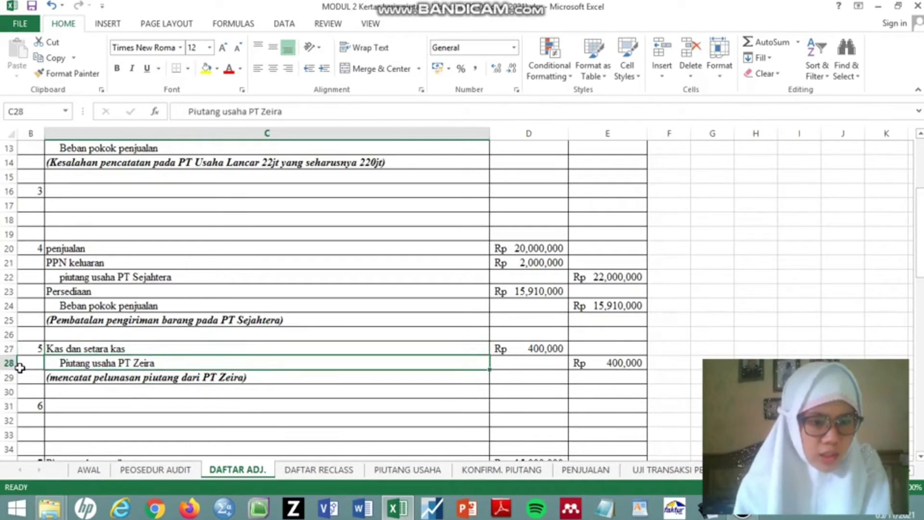
{"action": "key", "text": "Right"}
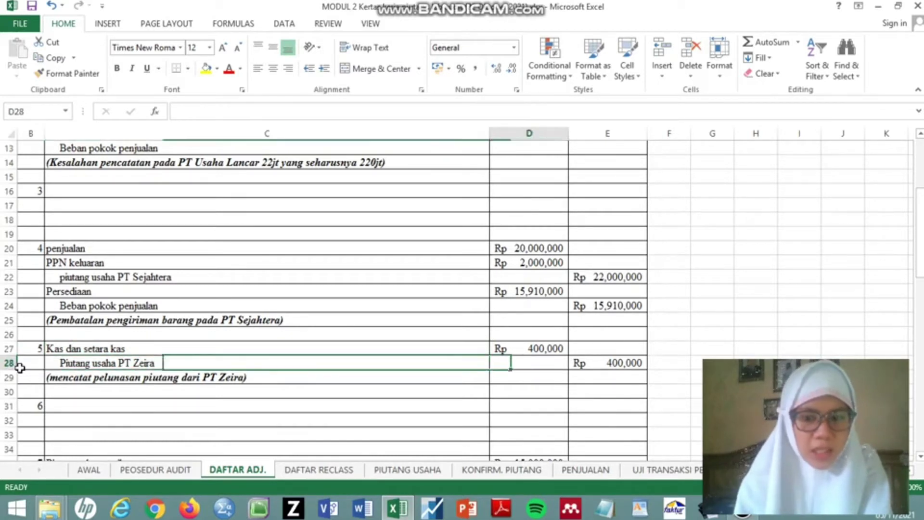
{"action": "key", "text": "Up"}
{"action": "key", "text": "Right"}
{"action": "key", "text": "Down"}
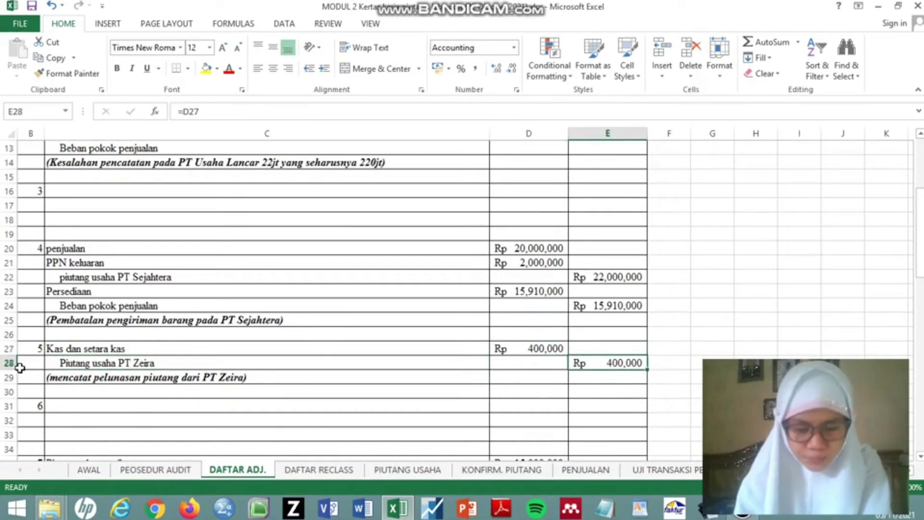
Step: Look past the blank adjustment 6 entry and locate the Piutang tak tertagih debit of adjustment 7
{"action": "key", "text": "Left"}
{"action": "key", "text": "Down"}
{"action": "key", "text": "Down"}
{"action": "key", "text": "Down"}
{"action": "key", "text": "Down"}
{"action": "key", "text": "Down"}
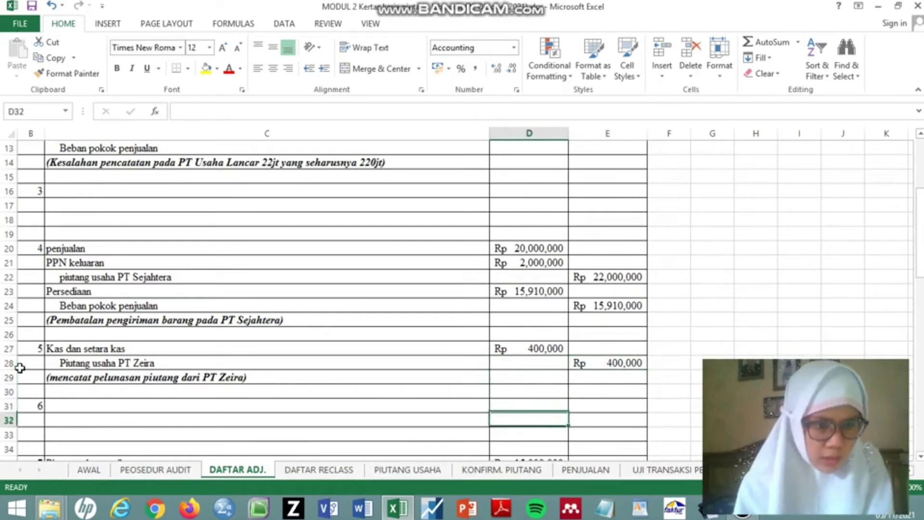
{"action": "key", "text": "Down"}
{"action": "key", "text": "Down"}
{"action": "key", "text": "Down"}
{"action": "key", "text": "Down"}
{"action": "key", "text": "Down"}
{"action": "key", "text": "Down"}
{"action": "key", "text": "Down"}
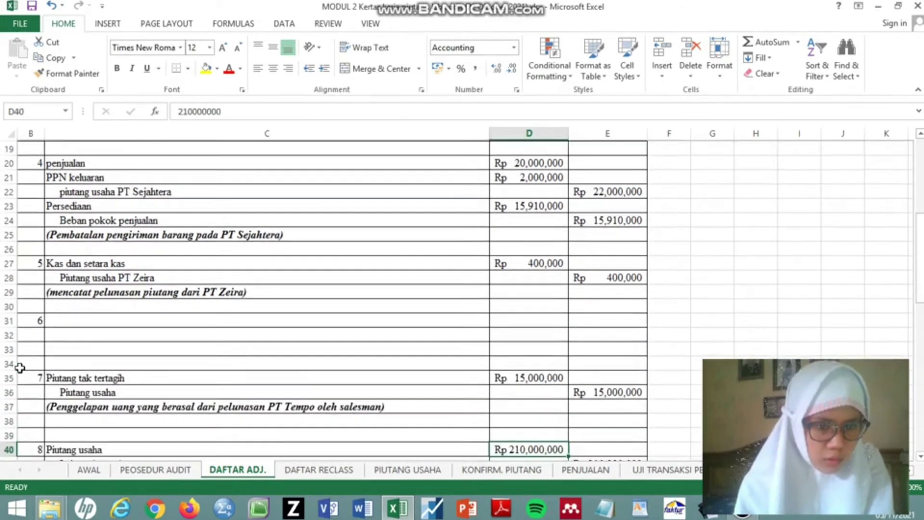
{"action": "key", "text": "Up"}
{"action": "key", "text": "Up"}
{"action": "key", "text": "Up"}
{"action": "key", "text": "Up"}
{"action": "key", "text": "Up"}
{"action": "key", "text": "Up"}
{"action": "key", "text": "Up"}
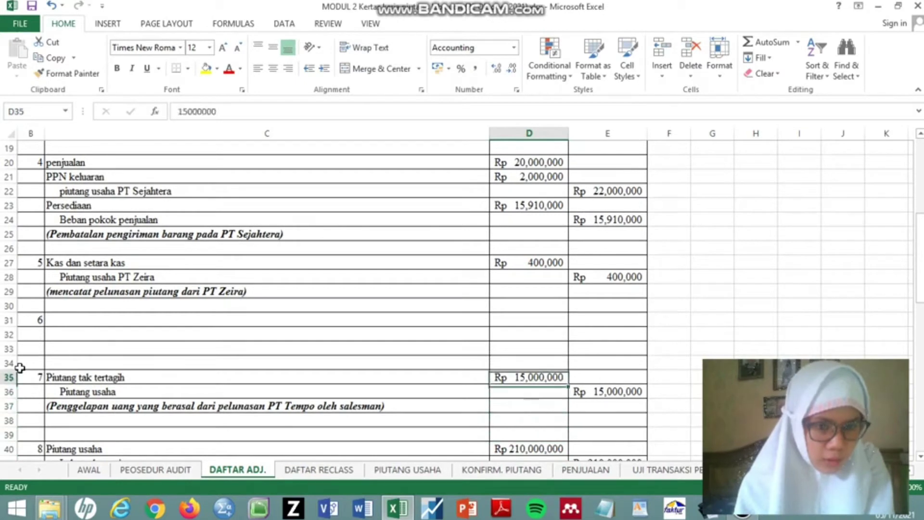
Step: Review the Piutang tak tertagih and Piutang usaha lines of adjustment 7 on the PT Tempo payment embezzled by the salesman
{"action": "key", "text": "Down"}
{"action": "key", "text": "Down"}
{"action": "key", "text": "Right"}
{"action": "key", "text": "Right"}
{"action": "key", "text": "Right"}
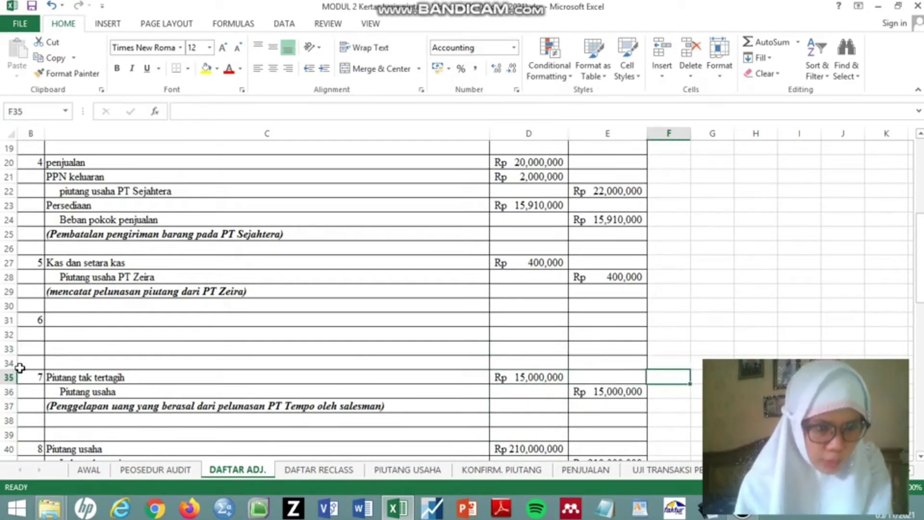
{"action": "key", "text": "Left"}
{"action": "key", "text": "Left"}
{"action": "key", "text": "Left"}
{"action": "key", "text": "Left"}
{"action": "key", "text": "Left"}
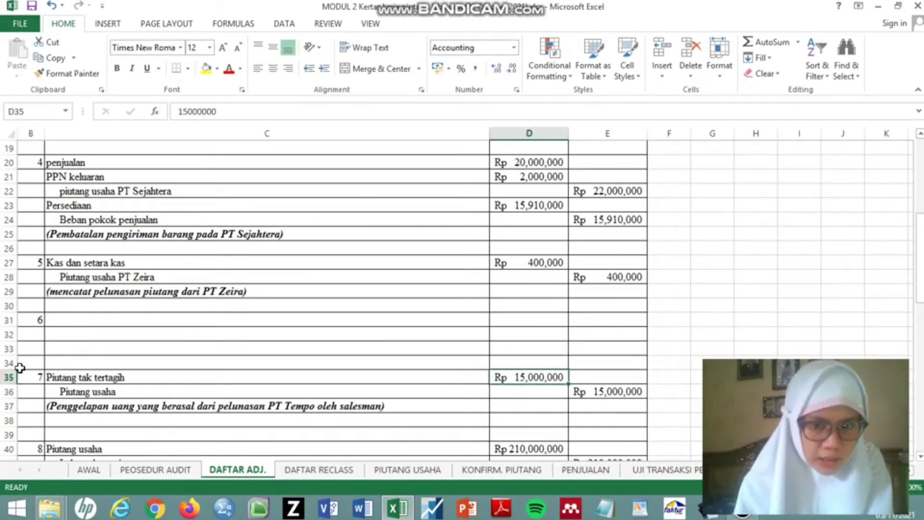
{"action": "key", "text": "Right"}
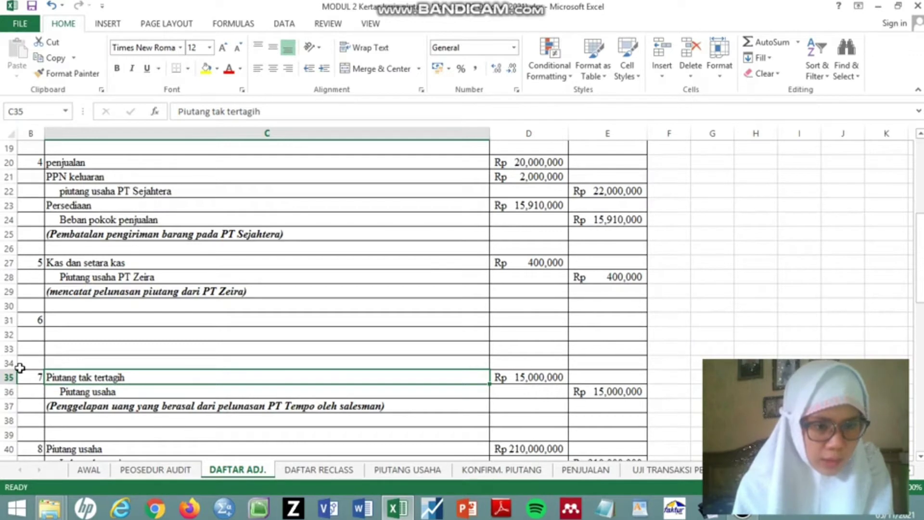
{"action": "key", "text": "Down"}
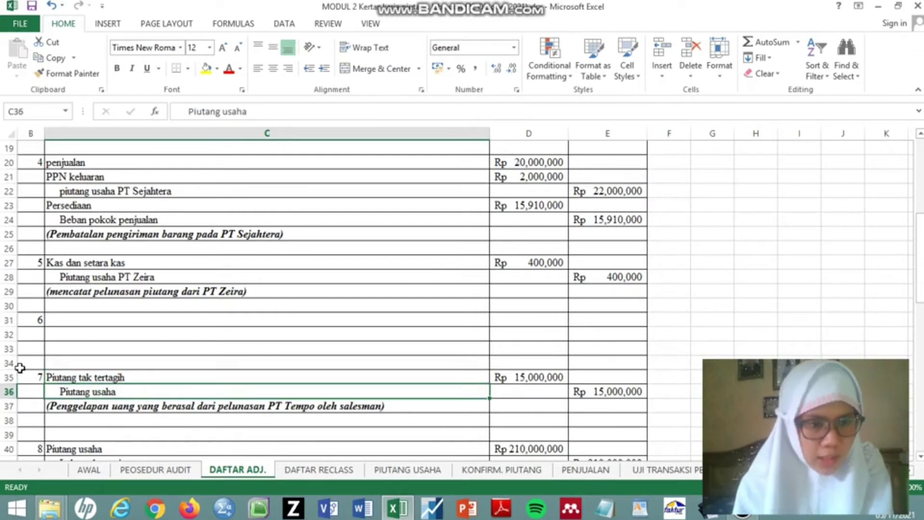
{"action": "key", "text": "Right"}
{"action": "key", "text": "Up"}
{"action": "key", "text": "Right"}
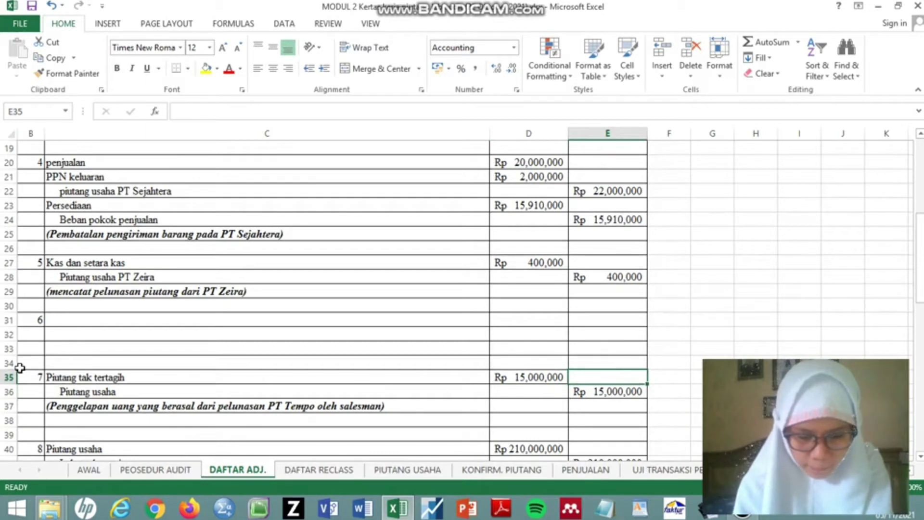
{"action": "key", "text": "Left"}
{"action": "key", "text": "Left"}
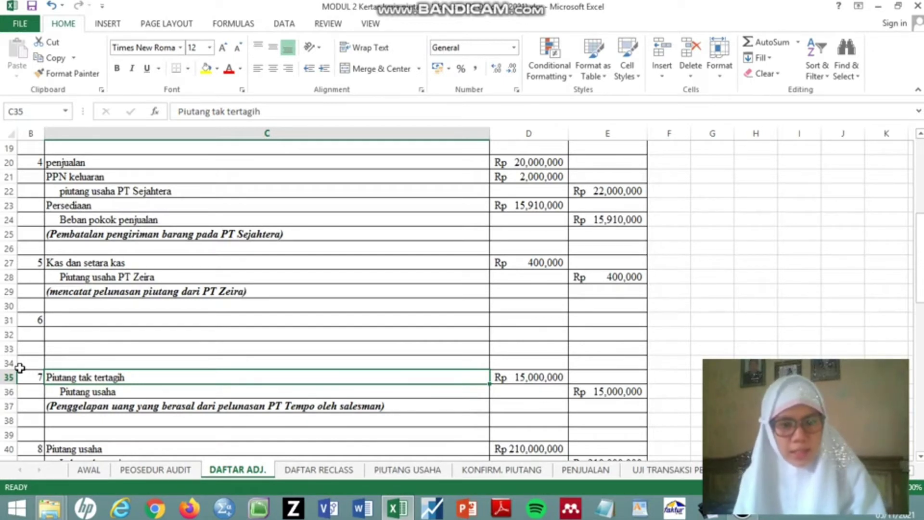
Step: Examine the Piutang tak tertagih row of adjustment 7 across its number, account, debit and credit columns
{"action": "key", "text": "Right"}
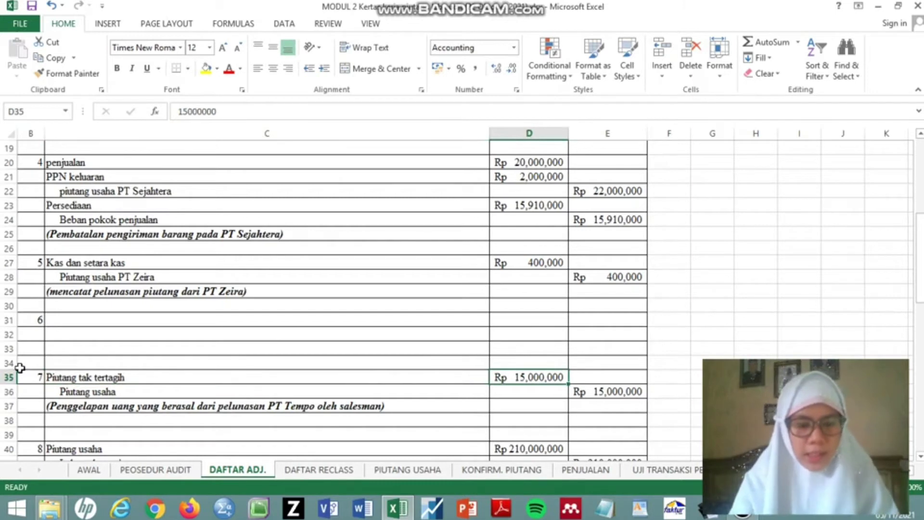
{"action": "key", "text": "Left"}
{"action": "key", "text": "Left"}
{"action": "key", "text": "Left"}
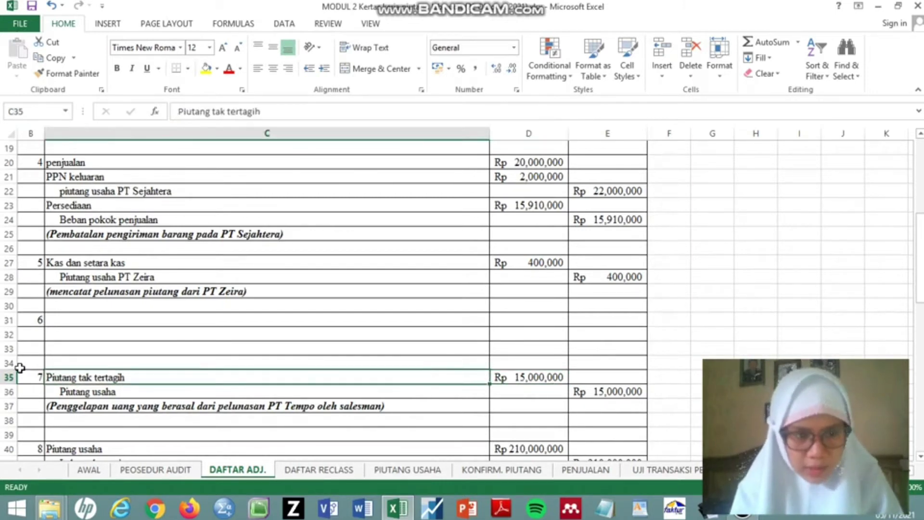
{"action": "key", "text": "Right"}
{"action": "key", "text": "Right"}
{"action": "key", "text": "Right"}
{"action": "key", "text": "Right"}
{"action": "key", "text": "Right"}
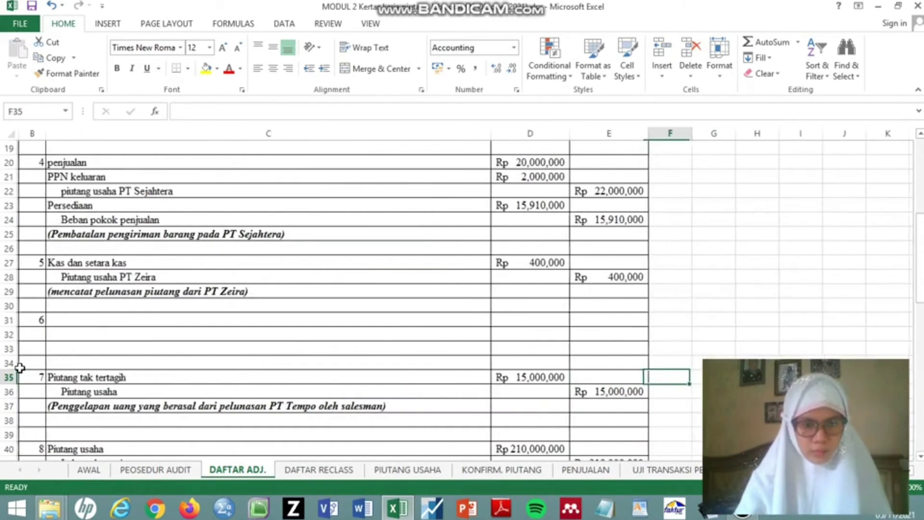
{"action": "key", "text": "Left"}
{"action": "key", "text": "Left"}
{"action": "key", "text": "Left"}
{"action": "key", "text": "Left"}
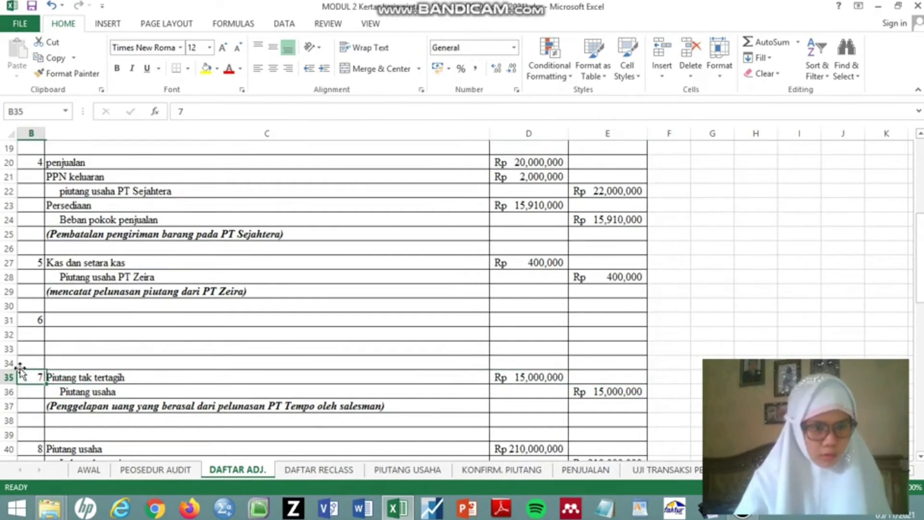
Step: Locate the Piutang usaha line of adjustment 8 below the PT Tempo embezzlement entry
{"action": "key", "text": "Down"}
{"action": "key", "text": "Down"}
{"action": "key", "text": "Down"}
{"action": "key", "text": "Down"}
{"action": "key", "text": "Down"}
{"action": "key", "text": "Down"}
{"action": "key", "text": "Down"}
{"action": "key", "text": "Down"}
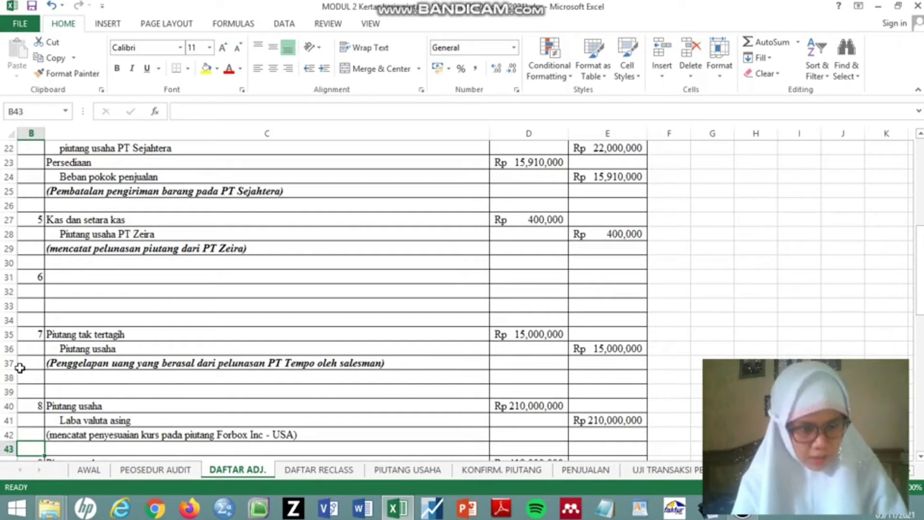
{"action": "key", "text": "Up"}
{"action": "key", "text": "Up"}
{"action": "key", "text": "Up"}
{"action": "key", "text": "Right"}
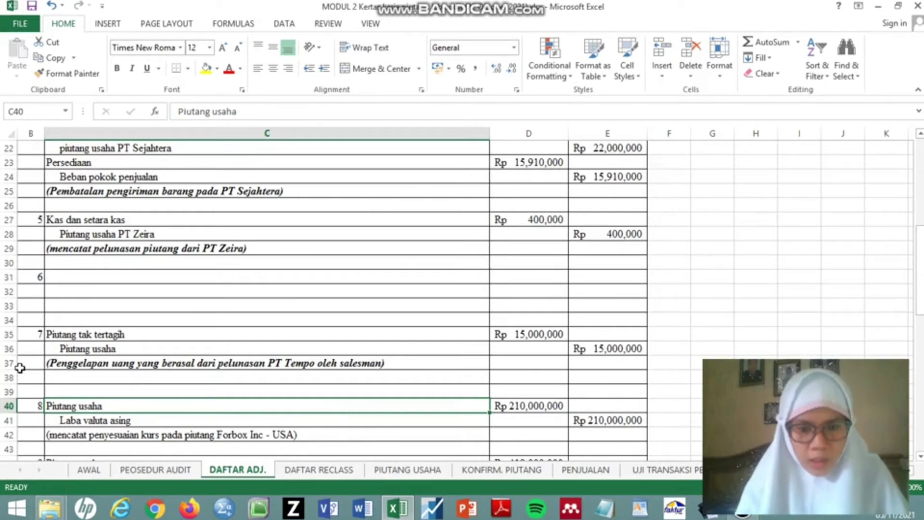
Step: Review the Laba valuta asing line and the Piutang usaha debit of adjustment 8 on the Forbox Inc exchange rate
{"action": "key", "text": "Down"}
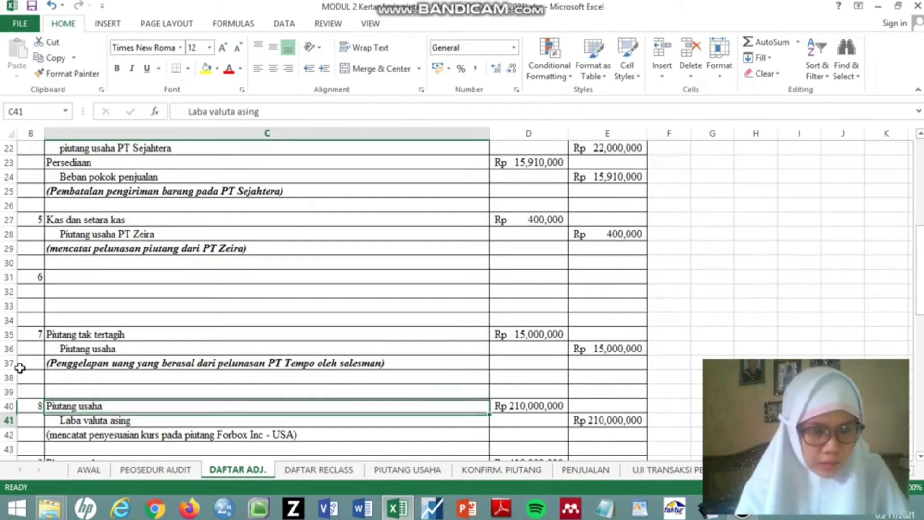
{"action": "key", "text": "Down"}
{"action": "key", "text": "Up"}
{"action": "key", "text": "Up"}
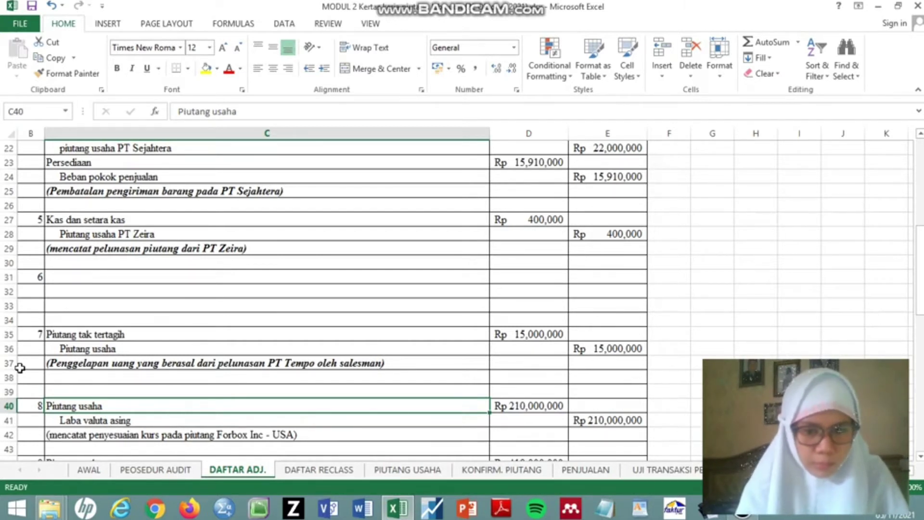
{"action": "key", "text": "Right"}
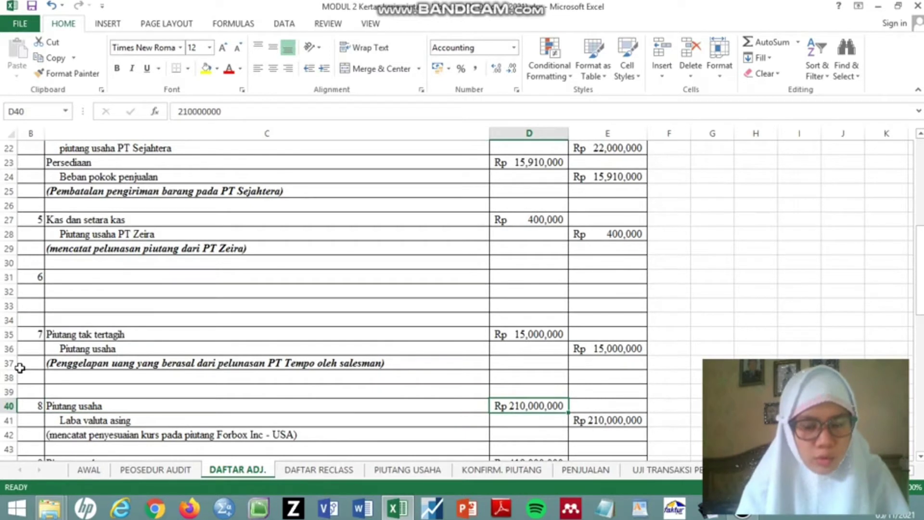
{"action": "key", "text": "Left"}
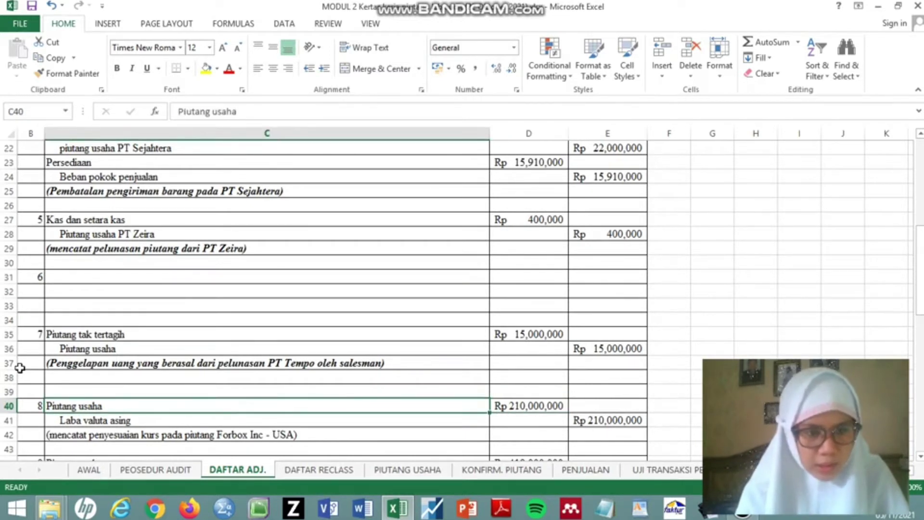
{"action": "key", "text": "Right"}
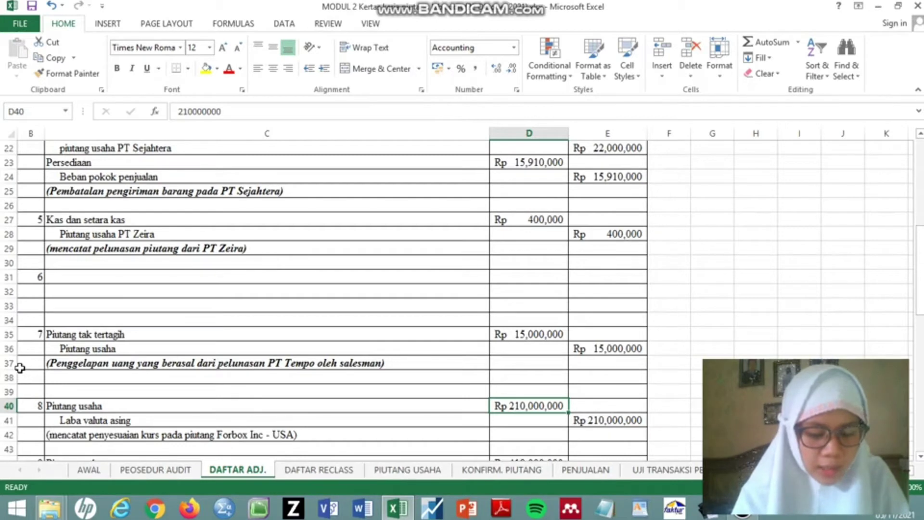
Step: Examine the Laba valuta asing credit and Piutang usaha debit of adjustment 9 on the Royal Inc exchange rate
{"action": "key", "text": "Down"}
{"action": "key", "text": "Down"}
{"action": "key", "text": "Down"}
{"action": "key", "text": "Down"}
{"action": "key", "text": "Down"}
{"action": "key", "text": "Down"}
{"action": "key", "text": "Down"}
{"action": "key", "text": "Down"}
{"action": "key", "text": "Down"}
{"action": "key", "text": "Down"}
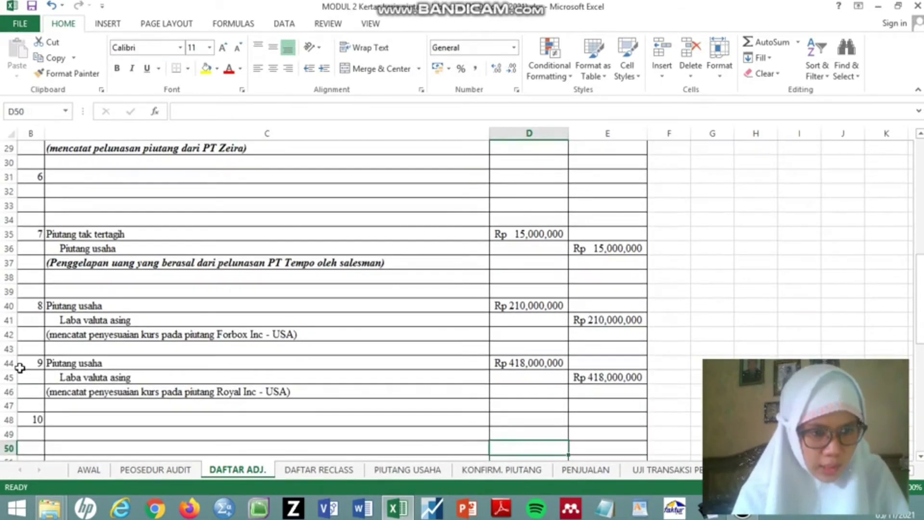
{"action": "key", "text": "Up"}
{"action": "key", "text": "Up"}
{"action": "key", "text": "Up"}
{"action": "key", "text": "Up"}
{"action": "key", "text": "Up"}
{"action": "key", "text": "Right"}
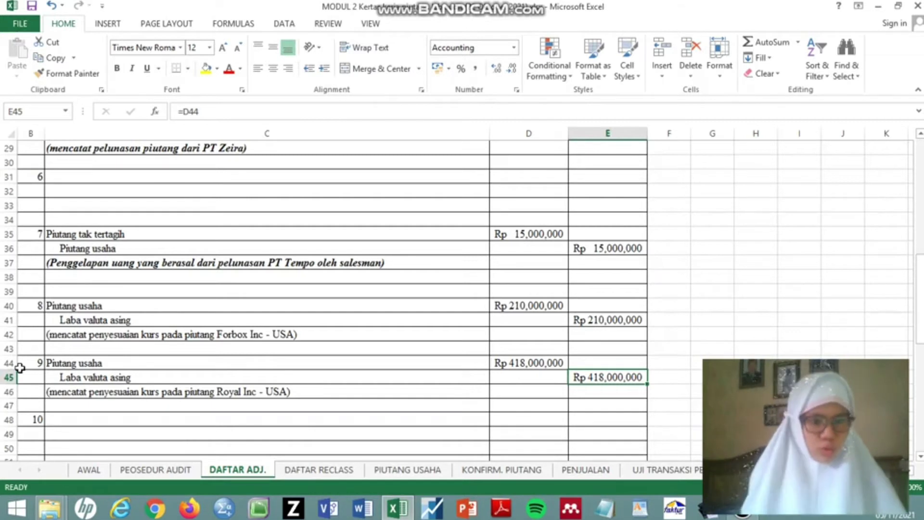
{"action": "left_click", "coordinate": [62, 363]}
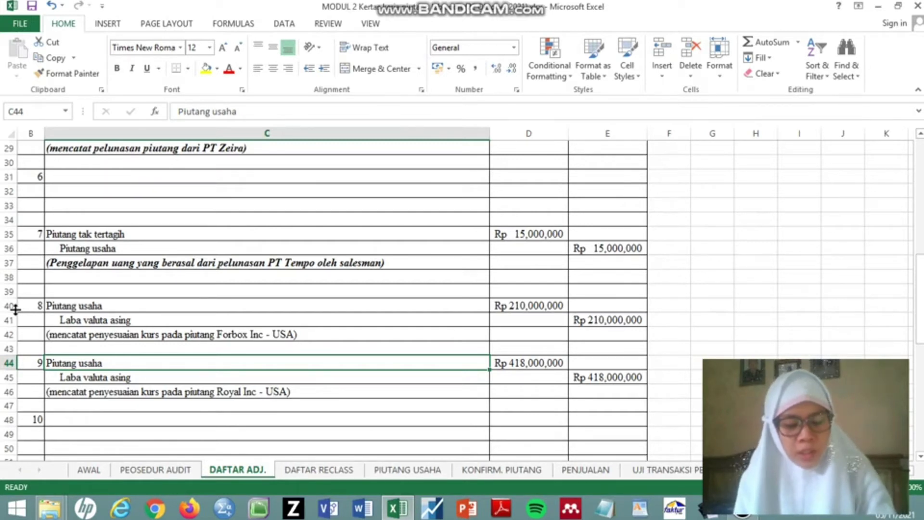
{"action": "key", "text": "Right"}
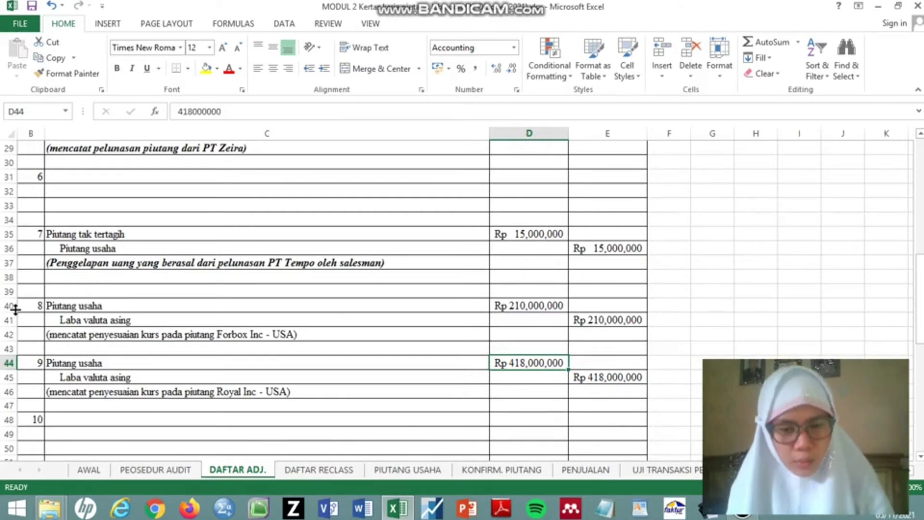
Step: Review the reclassification entry between PT Zebra Pratama and PT Lestari in the DAFTAR RECLASS sheet, including its debit amount
{"action": "key", "text": "ctrl+Page_Down"}
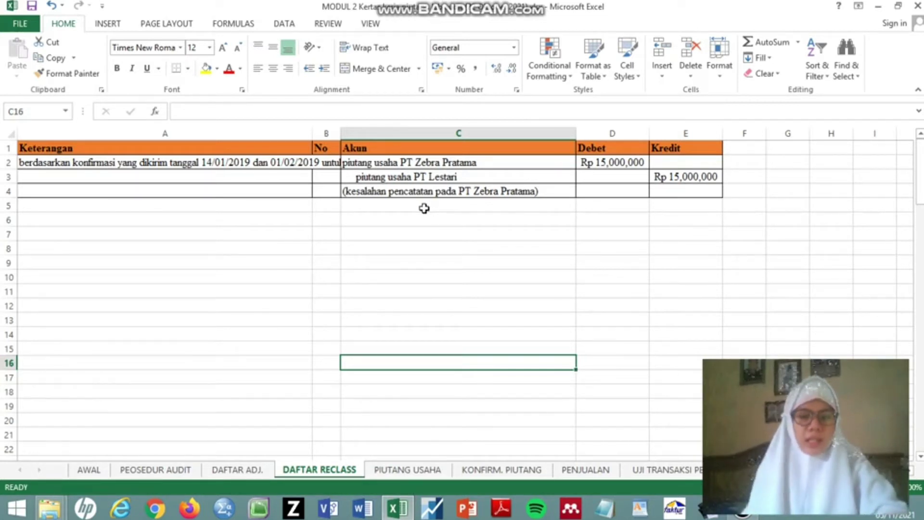
{"action": "left_click", "coordinate": [391, 164]}
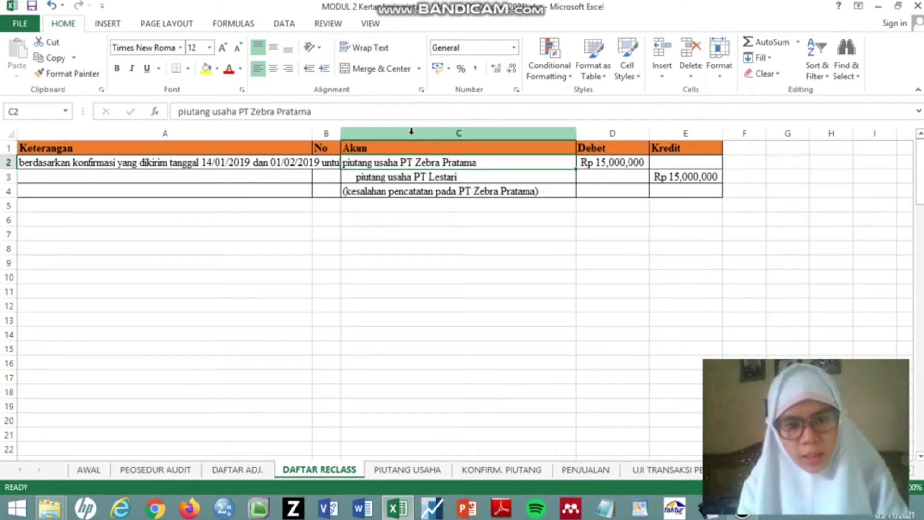
{"action": "key", "text": "Down"}
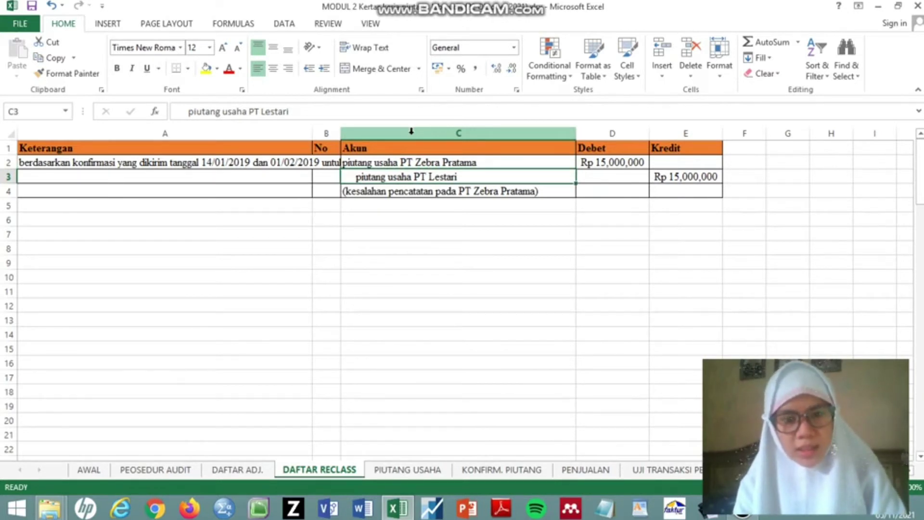
{"action": "key", "text": "Up"}
{"action": "key", "text": "Right"}
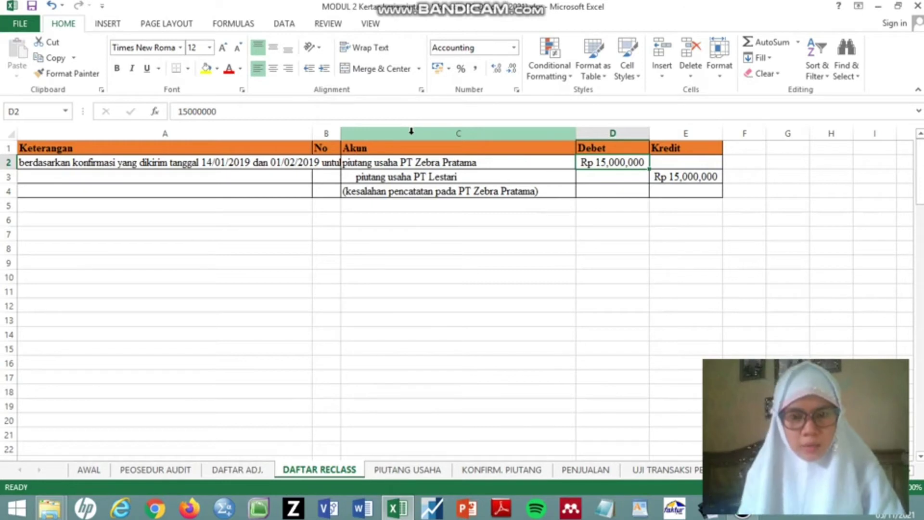
Step: Revisit the adjustment and reclassification lists, and view the customer table in the PIUTANG USAHA schedule
{"action": "key", "text": "ctrl+Page_Down"}
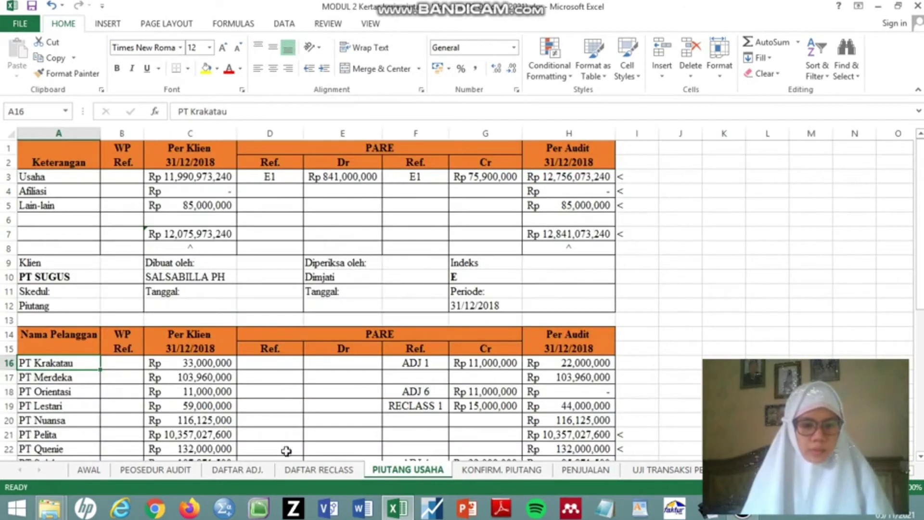
{"action": "left_click", "coordinate": [232, 470]}
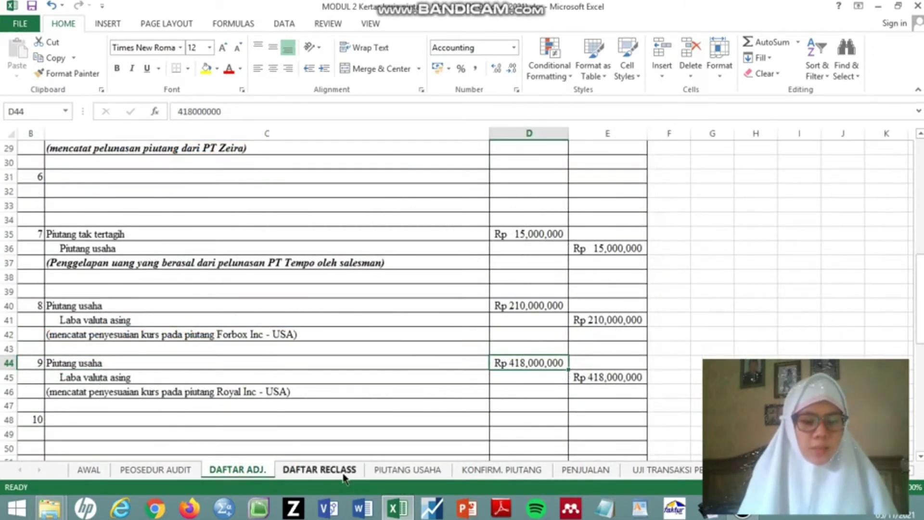
{"action": "left_click", "coordinate": [344, 471]}
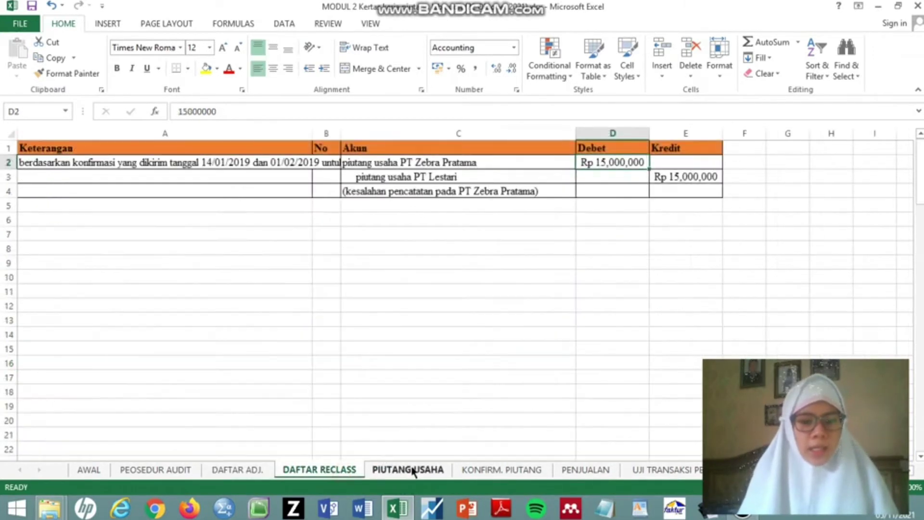
{"action": "left_click", "coordinate": [412, 471]}
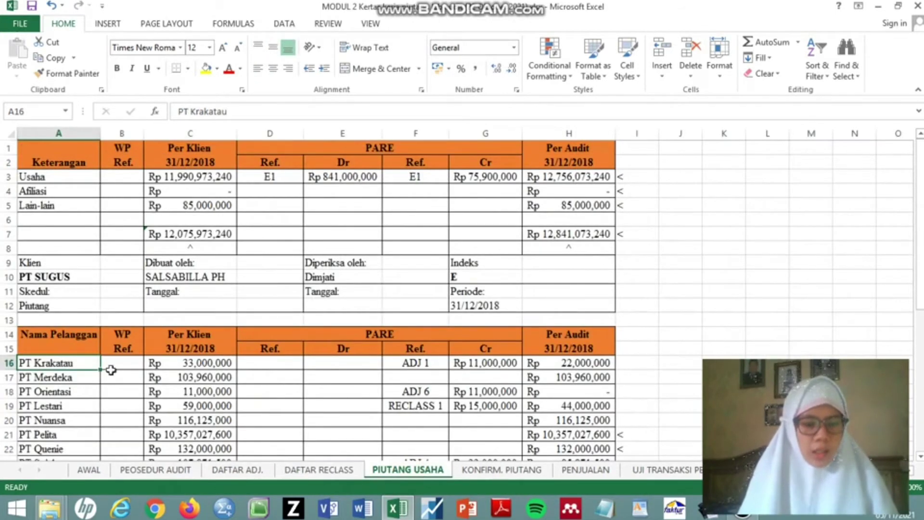
{"action": "scroll", "coordinate": [172, 362], "scroll_direction": "down", "scroll_amount": 2}
{"action": "scroll", "coordinate": [173, 362], "scroll_direction": "down", "scroll_amount": 5}
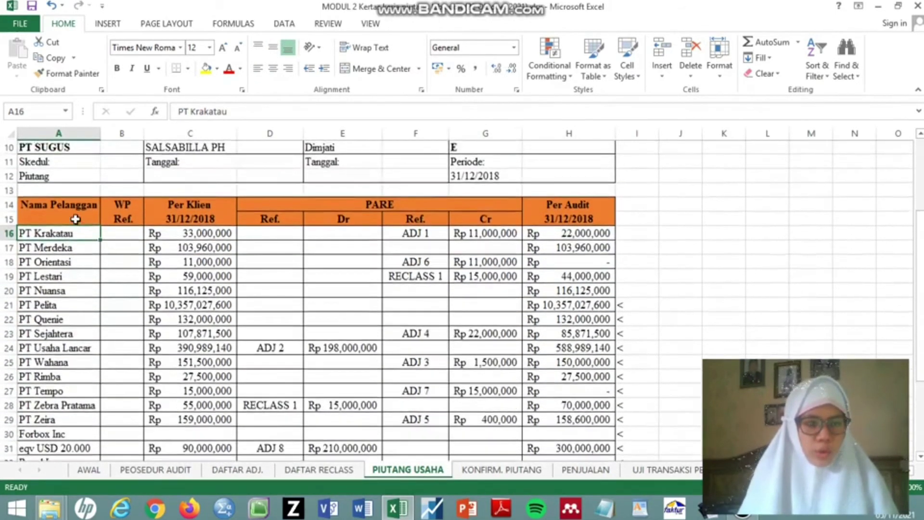
{"action": "scroll", "coordinate": [85, 225], "scroll_direction": "up", "scroll_amount": 4}
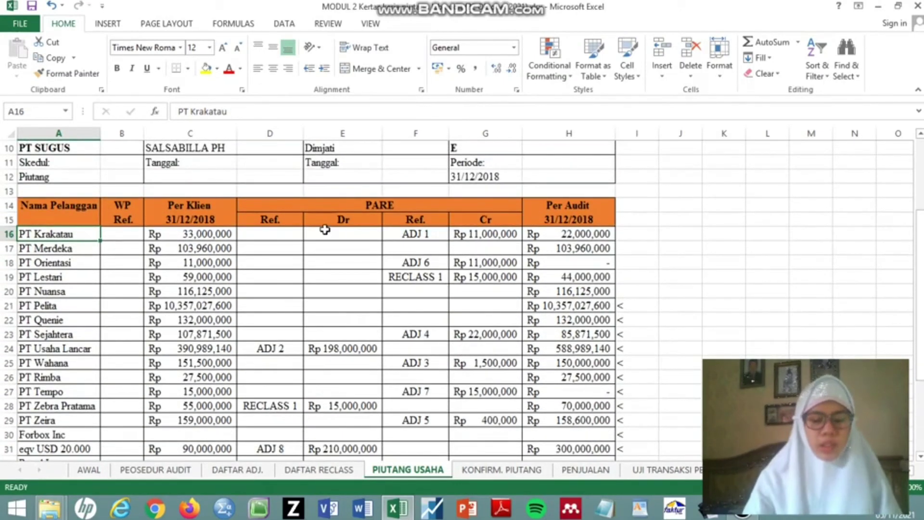
Step: Examine the PT Krakatau row of the receivables schedule, including its ADJ 1 reference and credit amount
{"action": "key", "text": "Right"}
{"action": "key", "text": "Right"}
{"action": "key", "text": "Right"}
{"action": "key", "text": "Right"}
{"action": "key", "text": "Right"}
{"action": "key", "text": "Right"}
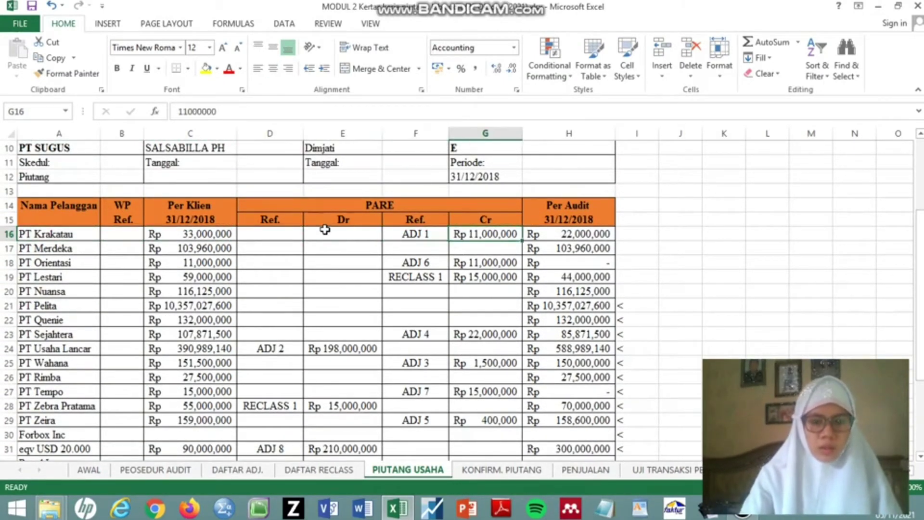
{"action": "key", "text": "Left"}
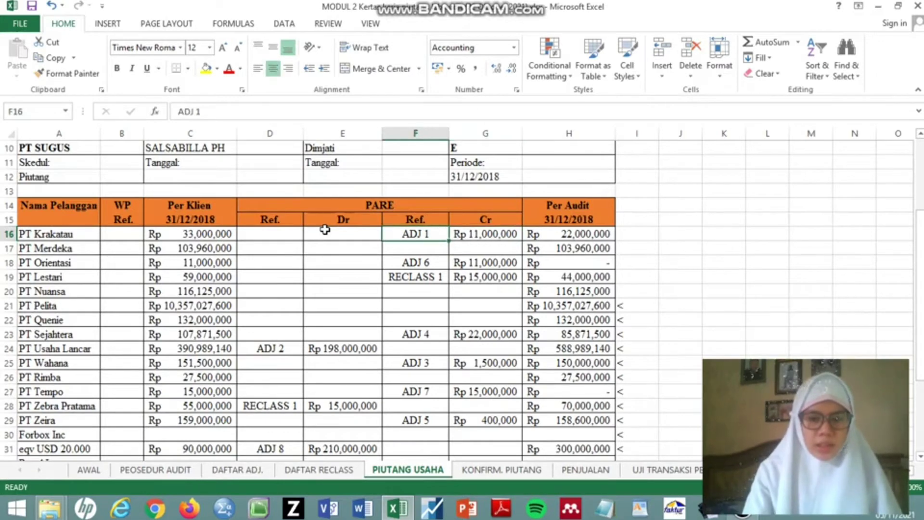
{"action": "key", "text": "Right"}
{"action": "key", "text": "Left"}
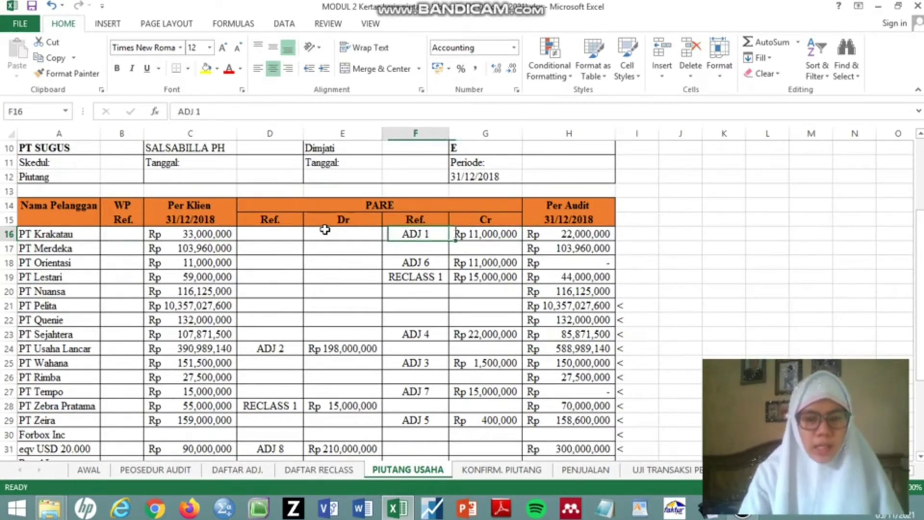
Step: Cross-check the PT Krakatau credit against the adjustment 1 entry in the DAFTAR ADJ. sheet
{"action": "left_click", "coordinate": [237, 469]}
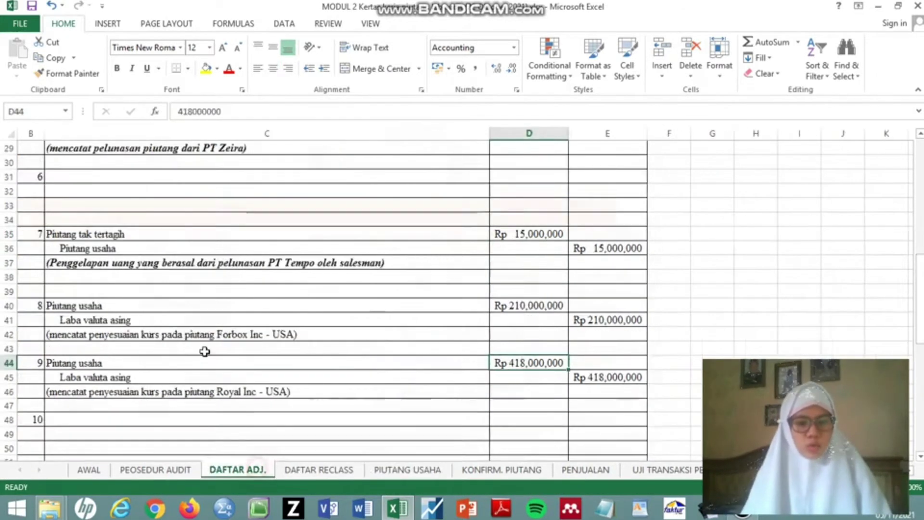
{"action": "scroll", "coordinate": [178, 324], "scroll_direction": "up", "scroll_amount": 10}
{"action": "left_click_drag", "start_coordinate": [50, 162], "coordinate": [606, 191]}
{"action": "left_click", "coordinate": [434, 362]}
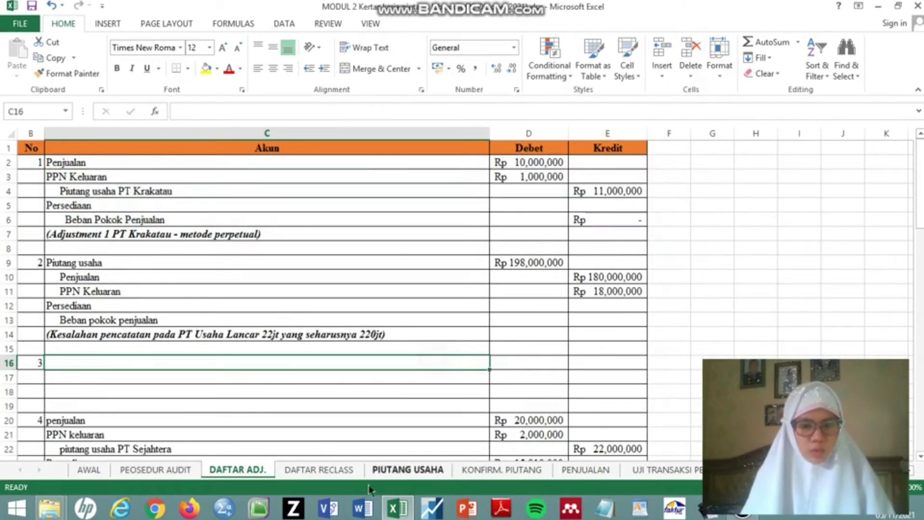
Step: Return to the PIUTANG USAHA schedule and review the PT Merdeka row through to its Per Audit balance
{"action": "left_click", "coordinate": [407, 470]}
{"action": "left_click", "coordinate": [42, 251]}
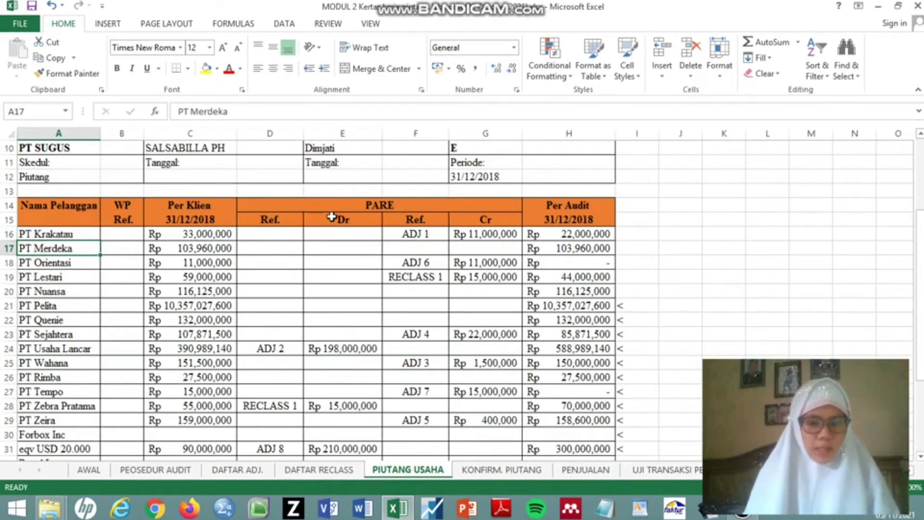
{"action": "key", "text": "Right"}
{"action": "key", "text": "Right"}
{"action": "key", "text": "Right"}
{"action": "key", "text": "Right"}
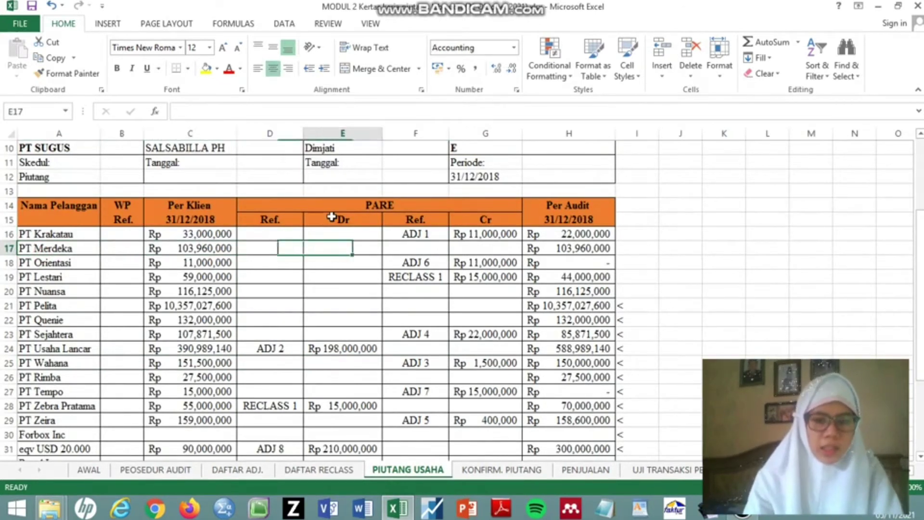
{"action": "key", "text": "Right"}
{"action": "key", "text": "Right"}
{"action": "key", "text": "Right"}
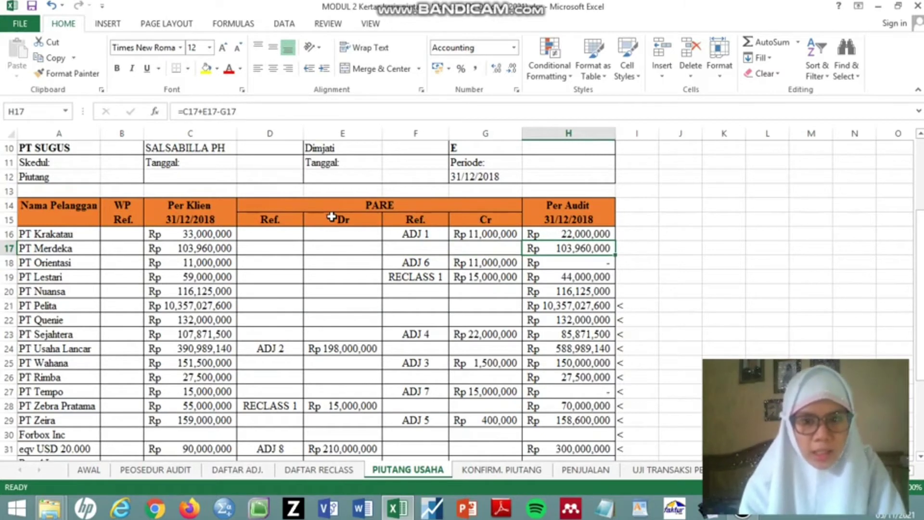
Step: Go back to the PT Merdeka customer name and select PT Orientasi in the row below
{"action": "key", "text": "Left"}
{"action": "key", "text": "Left"}
{"action": "key", "text": "Left"}
{"action": "key", "text": "Left"}
{"action": "key", "text": "Left"}
{"action": "key", "text": "Left"}
{"action": "key", "text": "Left"}
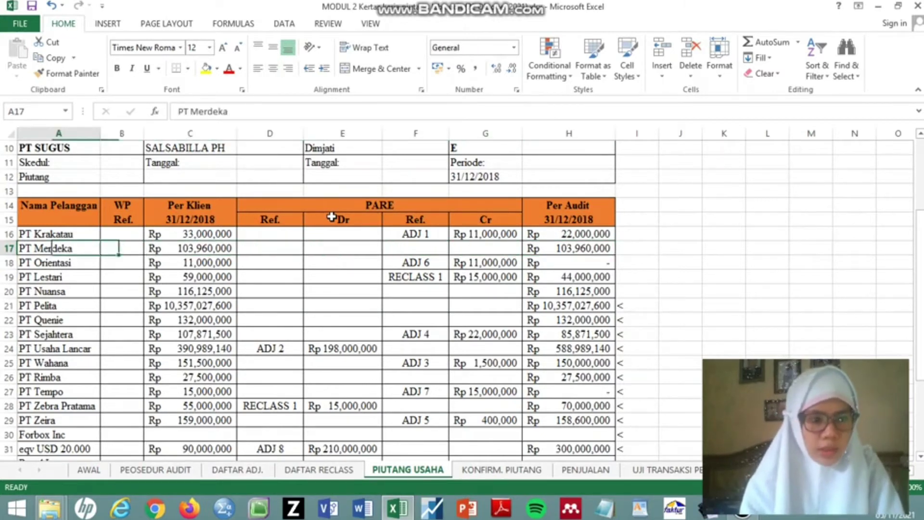
{"action": "key", "text": "Down"}
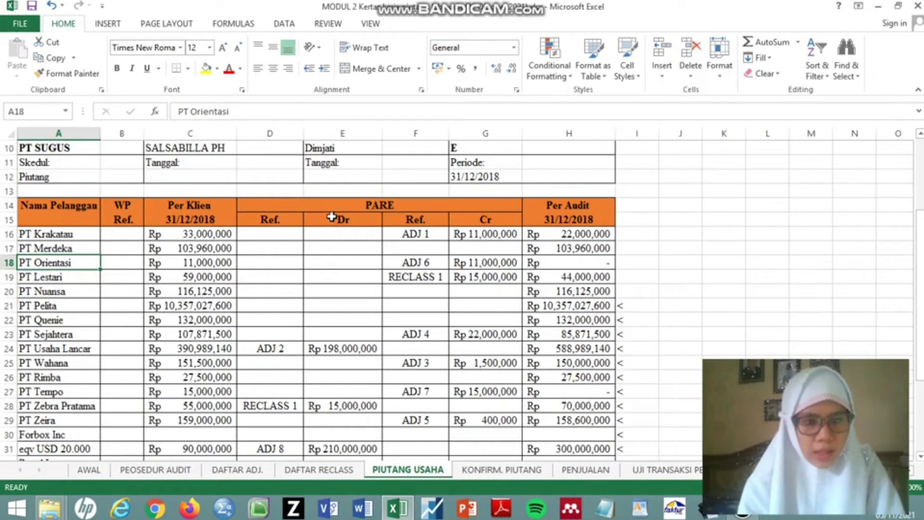
Step: Review the PT Orientasi row from its Per Klien balance through the ADJ 6 credit to Per Audit, returning to the customer name
{"action": "key", "text": "Right"}
{"action": "key", "text": "Right"}
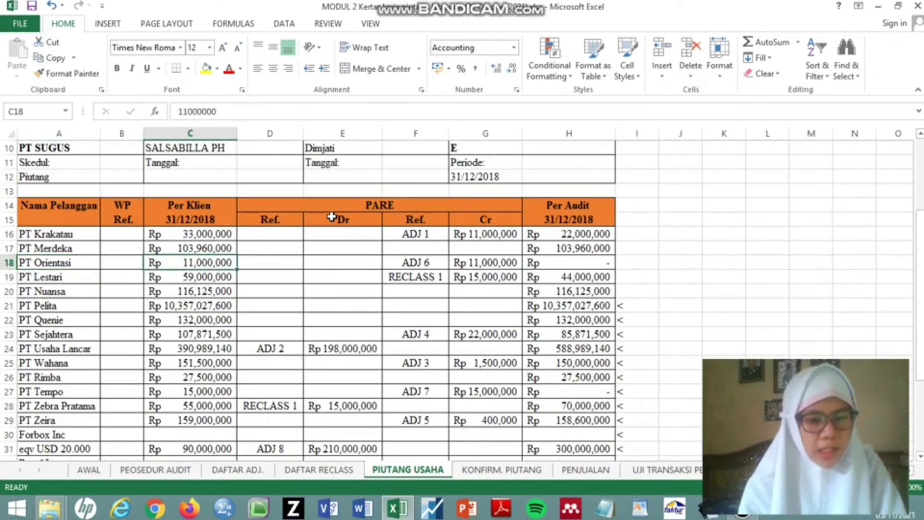
{"action": "key", "text": "Right"}
{"action": "key", "text": "Right"}
{"action": "key", "text": "Right"}
{"action": "key", "text": "Right"}
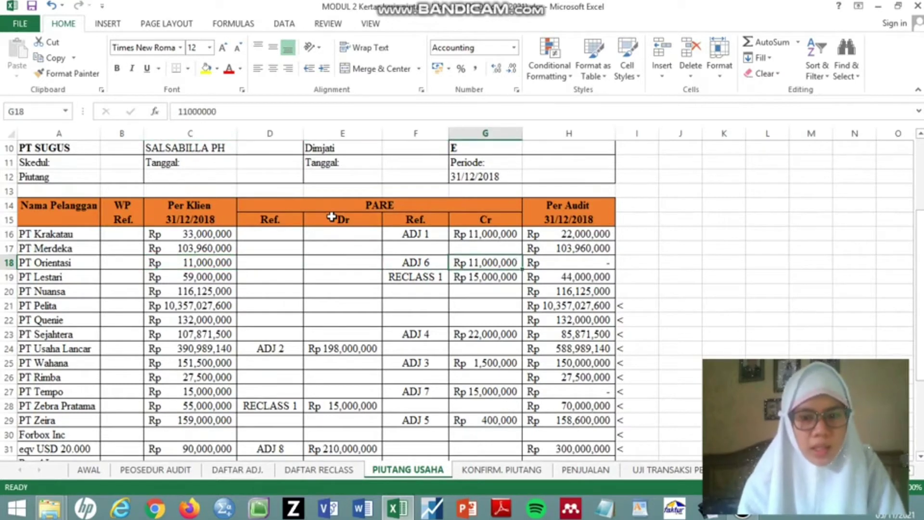
{"action": "key", "text": "Right"}
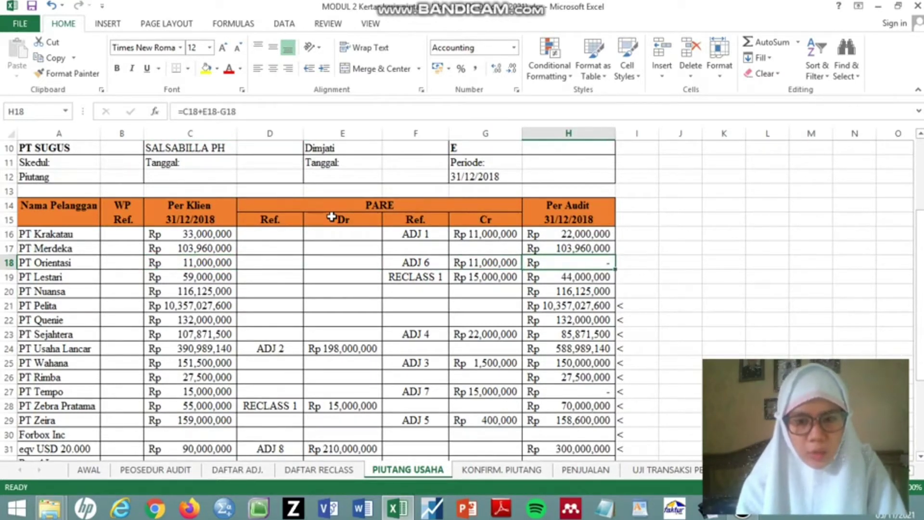
{"action": "key", "text": "Left"}
{"action": "key", "text": "Left"}
{"action": "key", "text": "Left"}
{"action": "key", "text": "Left"}
{"action": "key", "text": "Left"}
{"action": "key", "text": "Left"}
{"action": "key", "text": "Left"}
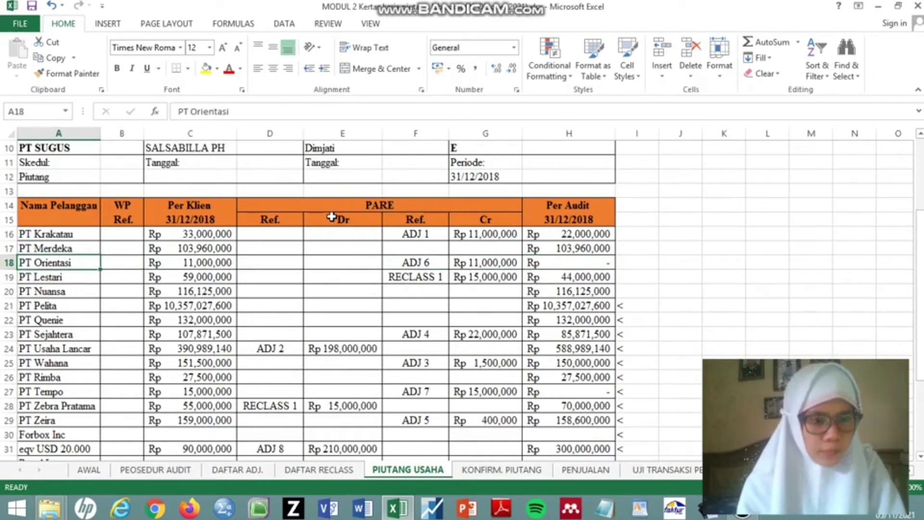
Step: Review the PT Lestari row from Per Klien across the RECLASS 1 credit to its Per Audit balance, and go back to the row's start
{"action": "key", "text": "Down"}
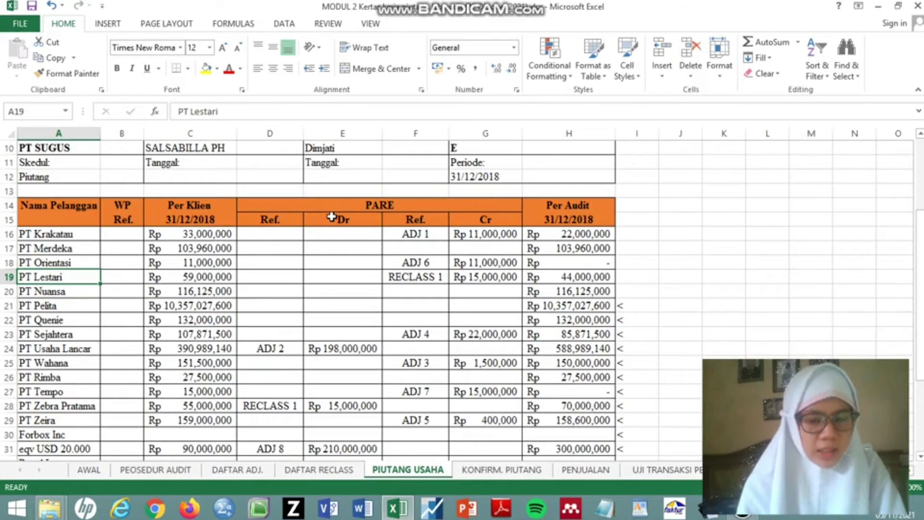
{"action": "key", "text": "Right"}
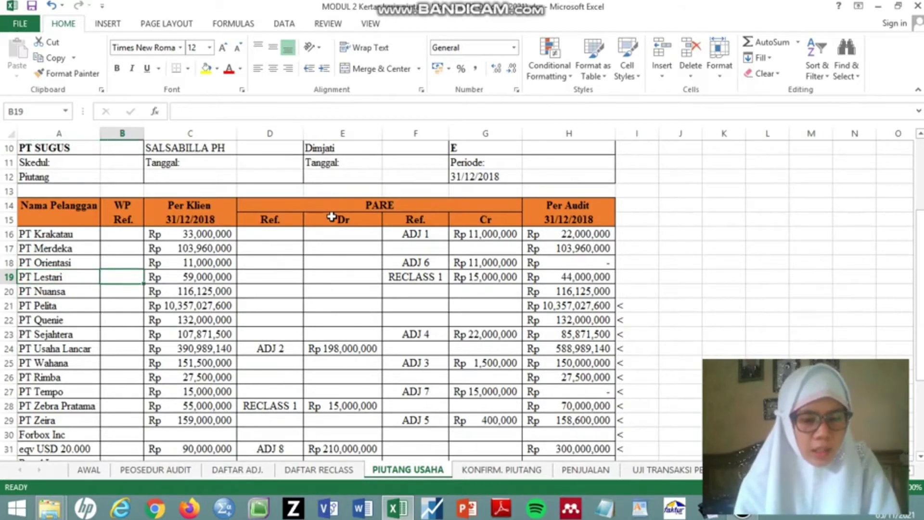
{"action": "key", "text": "Right"}
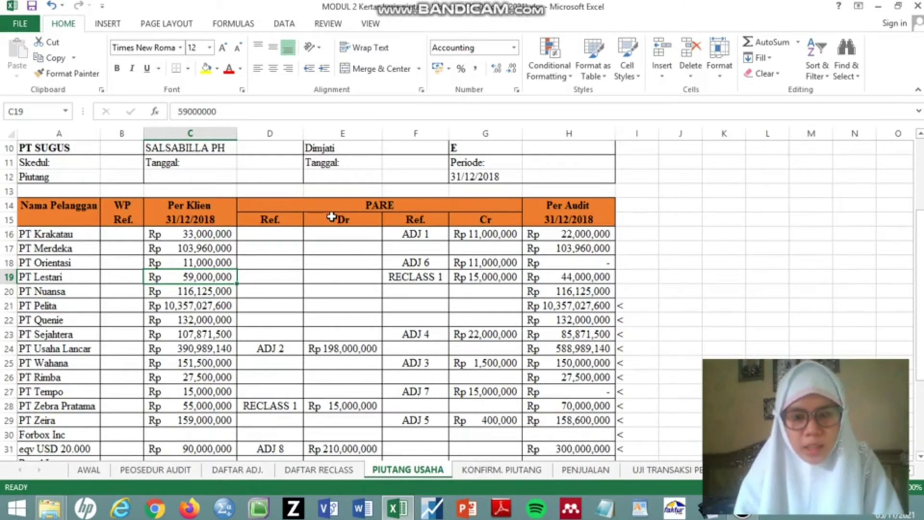
{"action": "key", "text": "Right"}
{"action": "key", "text": "Right"}
{"action": "key", "text": "Right"}
{"action": "key", "text": "Right"}
{"action": "key", "text": "Right"}
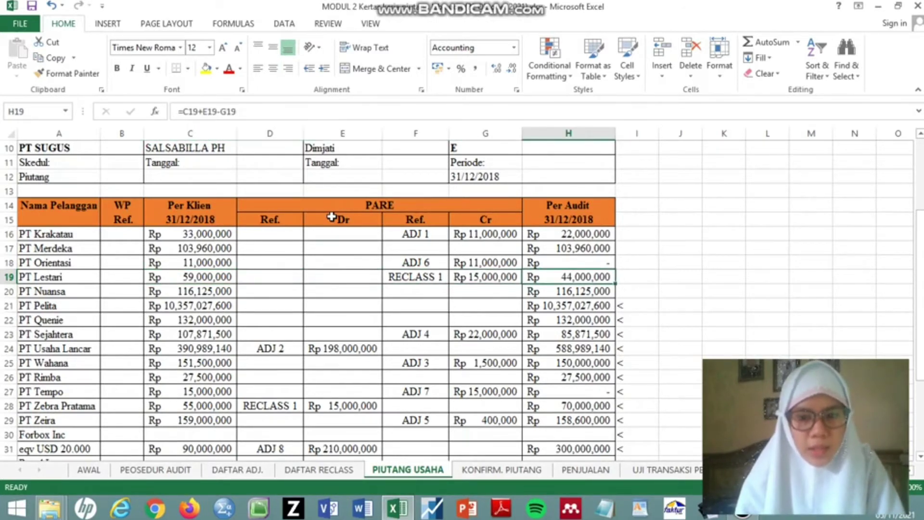
{"action": "key", "text": "Left"}
{"action": "key", "text": "Left"}
{"action": "key", "text": "Left"}
{"action": "key", "text": "Left"}
{"action": "key", "text": "Left"}
{"action": "key", "text": "Left"}
{"action": "key", "text": "Left"}
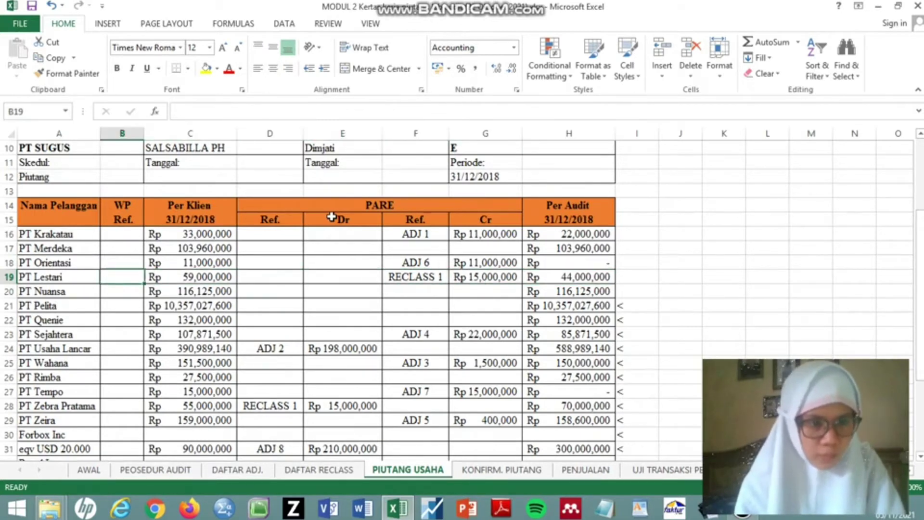
Step: Look over the PT Nuansa, PT Pelita and PT Quenie rows, which carry no adjustment references
{"action": "key", "text": "Down"}
{"action": "key", "text": "Down"}
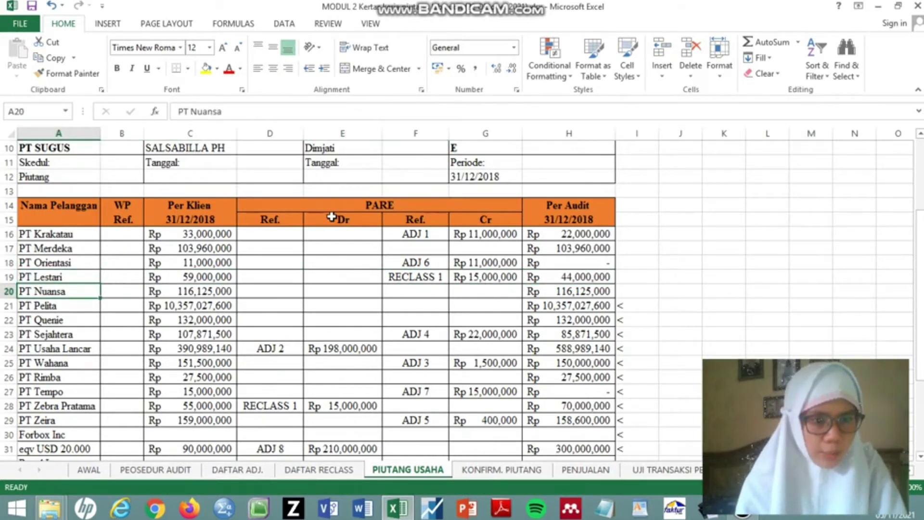
{"action": "key", "text": "Down"}
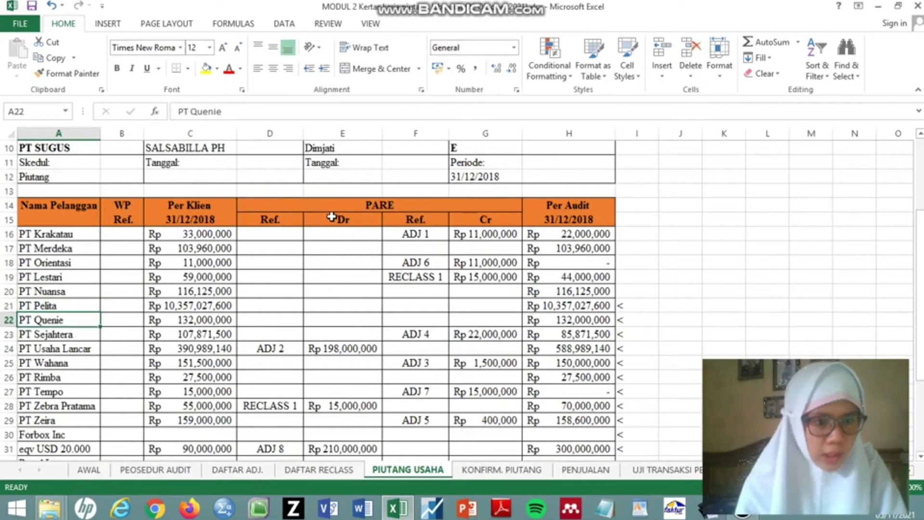
{"action": "key", "text": "Up"}
{"action": "key", "text": "Up"}
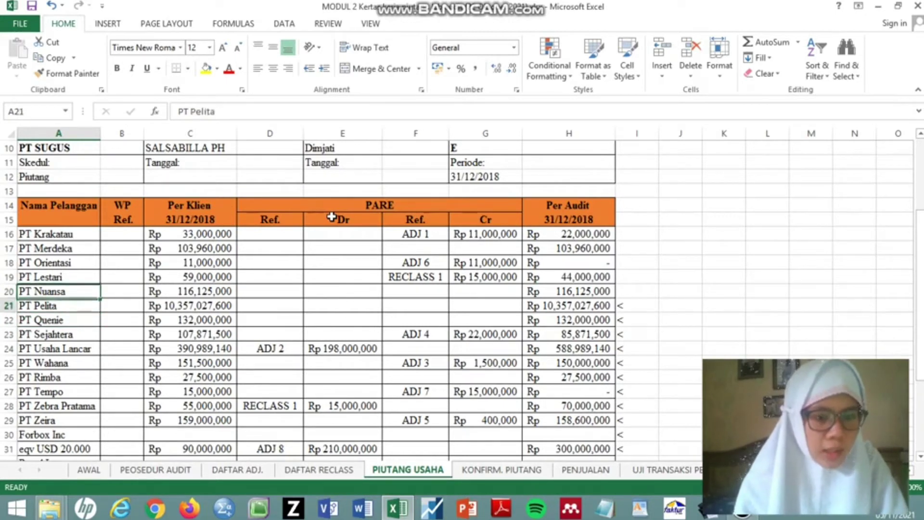
{"action": "key", "text": "Down"}
{"action": "key", "text": "Down"}
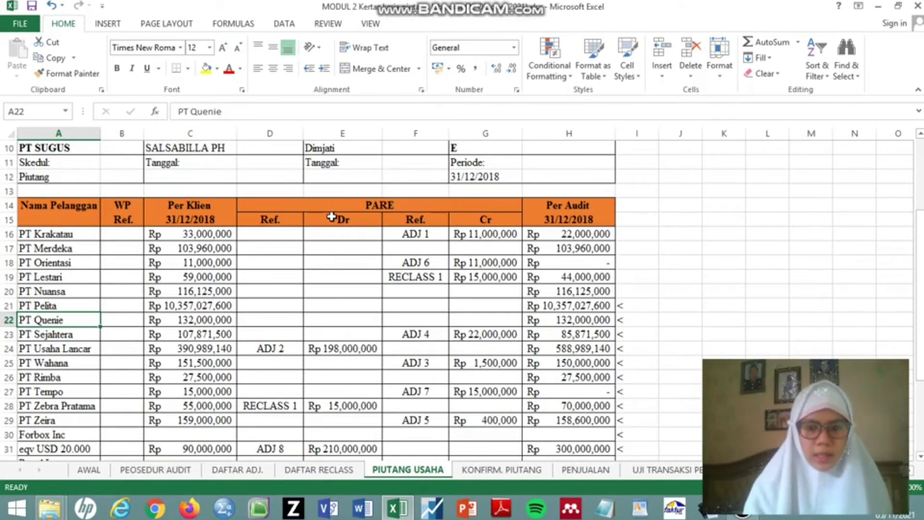
Step: Examine the PT Sejahtera row, including its ADJ 4 reference, credit amount and Per Audit formula, and return to the customer name
{"action": "key", "text": "Down"}
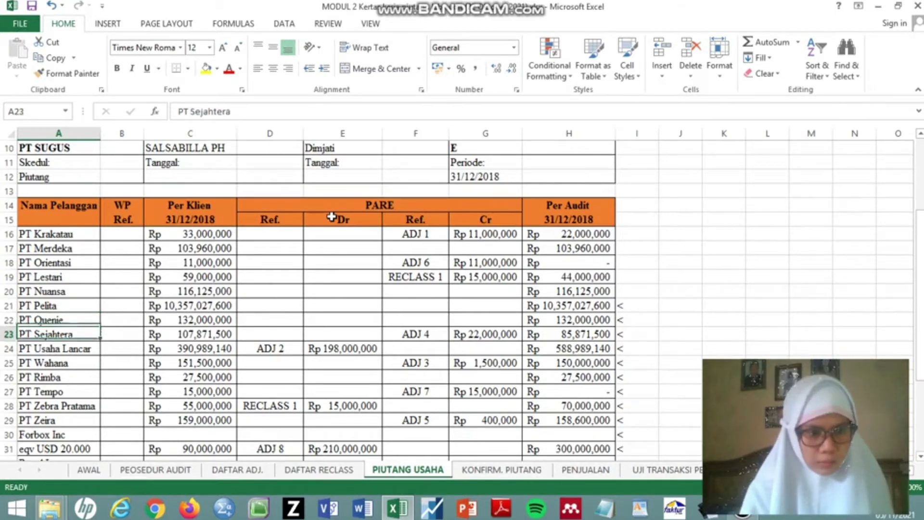
{"action": "key", "text": "Right"}
{"action": "key", "text": "Right"}
{"action": "key", "text": "Right"}
{"action": "key", "text": "Right"}
{"action": "key", "text": "Right"}
{"action": "key", "text": "Right"}
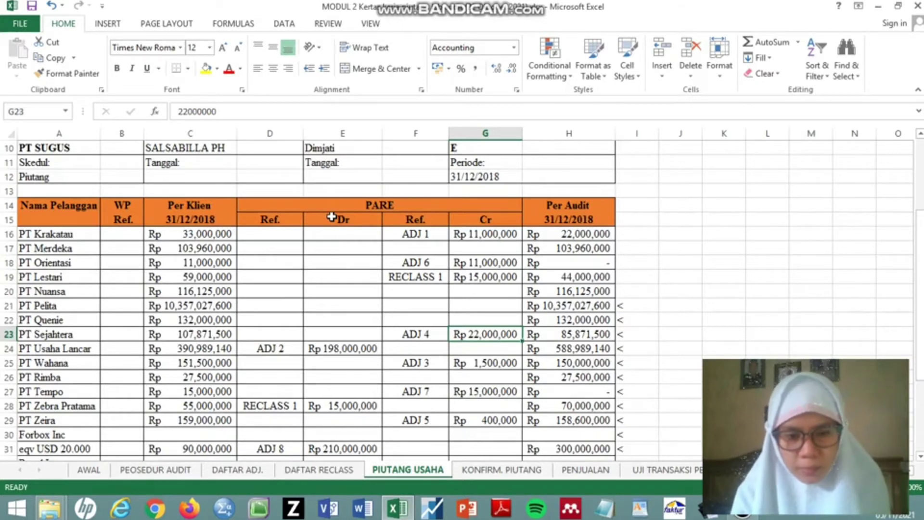
{"action": "key", "text": "Left"}
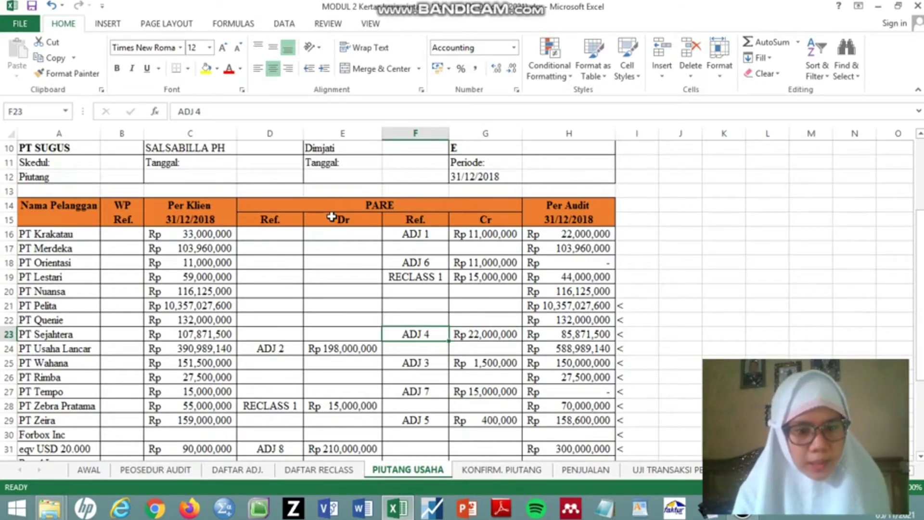
{"action": "key", "text": "Right"}
{"action": "key", "text": "Right"}
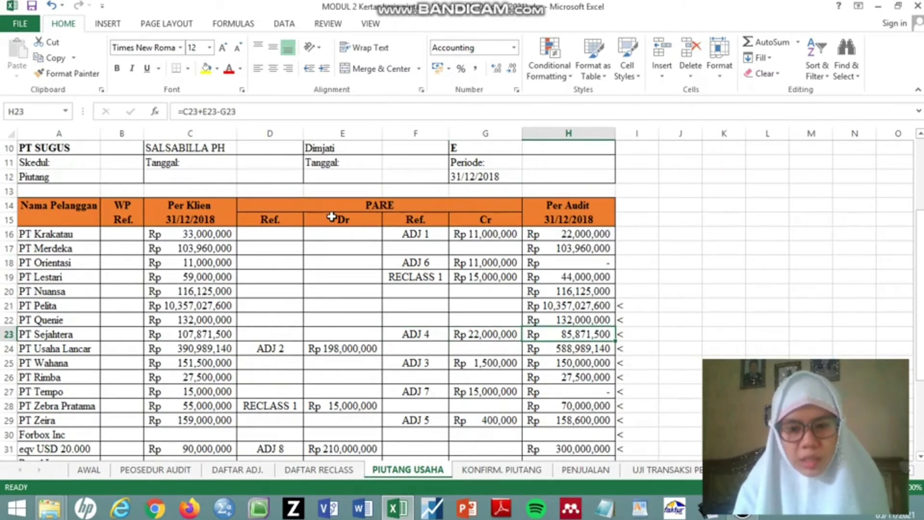
{"action": "key", "text": "Left"}
{"action": "key", "text": "Left"}
{"action": "key", "text": "Left"}
{"action": "key", "text": "Left"}
{"action": "key", "text": "Left"}
{"action": "key", "text": "Left"}
{"action": "key", "text": "Left"}
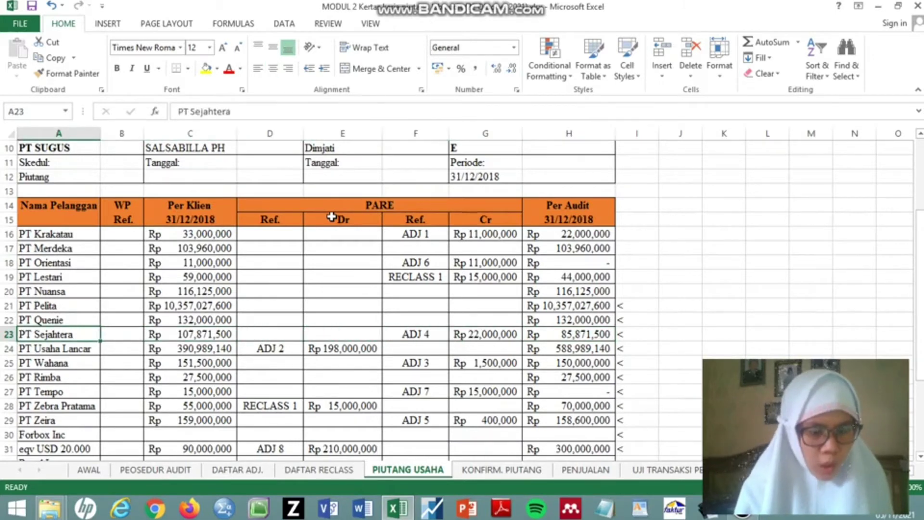
Step: Examine the PT Usaha Lancar row, covering its ADJ 2 reference, debit amount and Per Audit balance, and return to the row's start
{"action": "key", "text": "Down"}
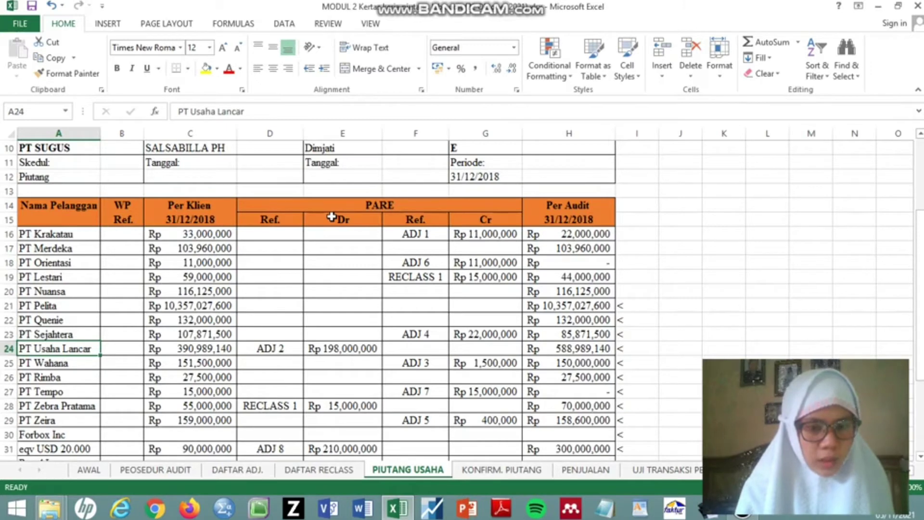
{"action": "key", "text": "Right"}
{"action": "key", "text": "Right"}
{"action": "key", "text": "Right"}
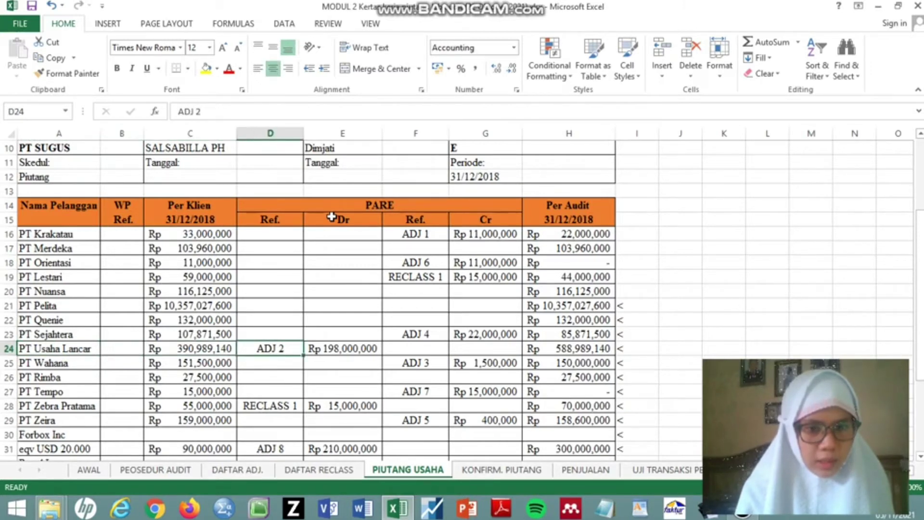
{"action": "key", "text": "Right"}
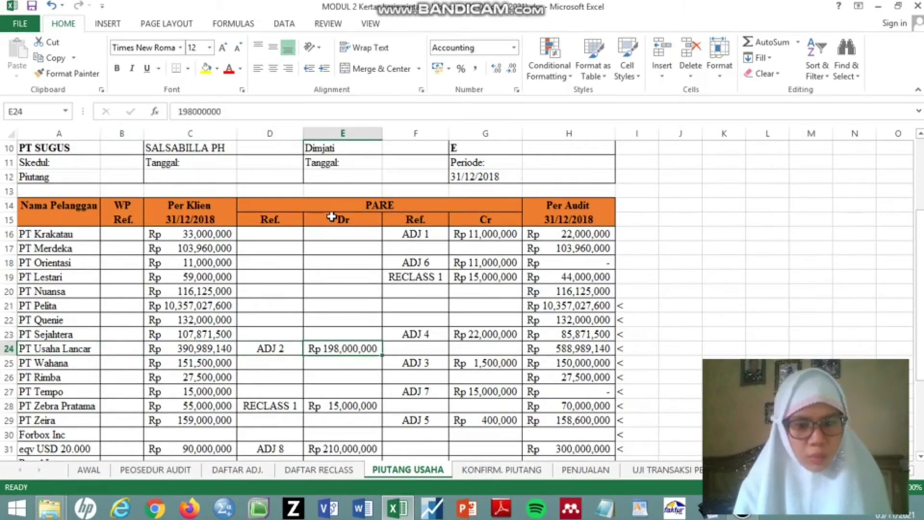
{"action": "key", "text": "Right"}
{"action": "key", "text": "Right"}
{"action": "key", "text": "Right"}
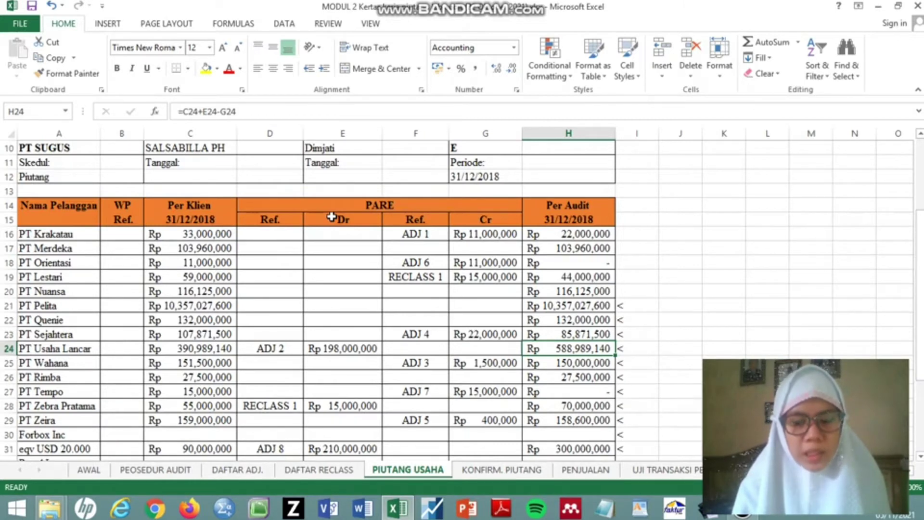
{"action": "key", "text": "Left"}
{"action": "key", "text": "Left"}
{"action": "key", "text": "Left"}
{"action": "key", "text": "Left"}
{"action": "key", "text": "Left"}
{"action": "key", "text": "Left"}
{"action": "key", "text": "Left"}
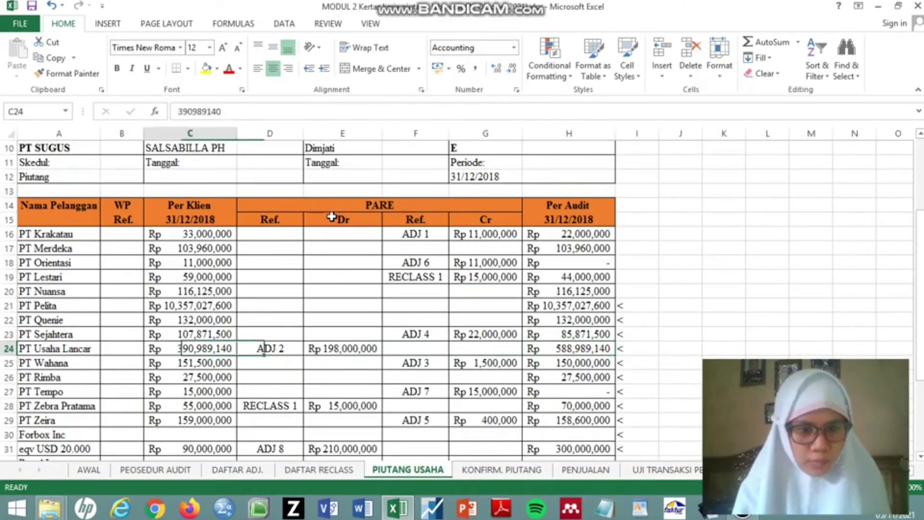
Step: Examine the PT Wahana row through the ADJ 3 credit to its Per Audit balance, and return to the customer name
{"action": "key", "text": "Down"}
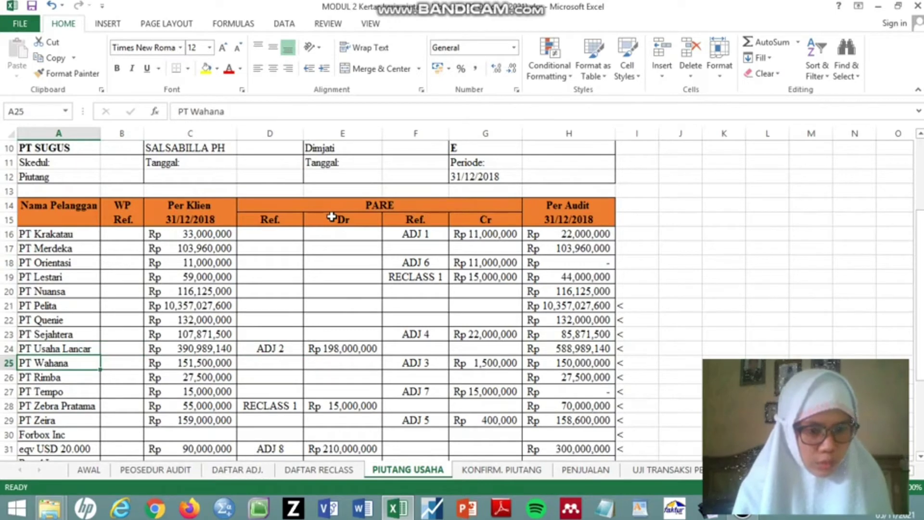
{"action": "key", "text": "Right"}
{"action": "key", "text": "Right"}
{"action": "key", "text": "Right"}
{"action": "key", "text": "Right"}
{"action": "key", "text": "Right"}
{"action": "key", "text": "Right"}
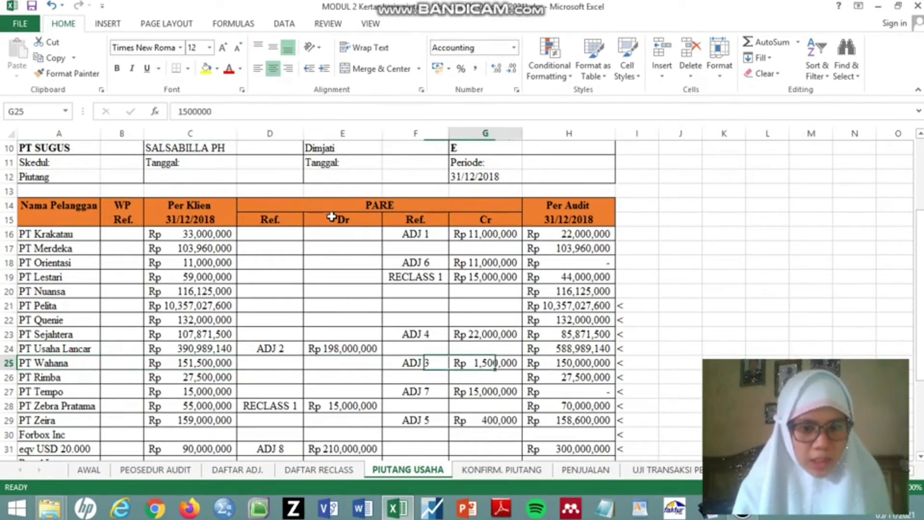
{"action": "key", "text": "Right"}
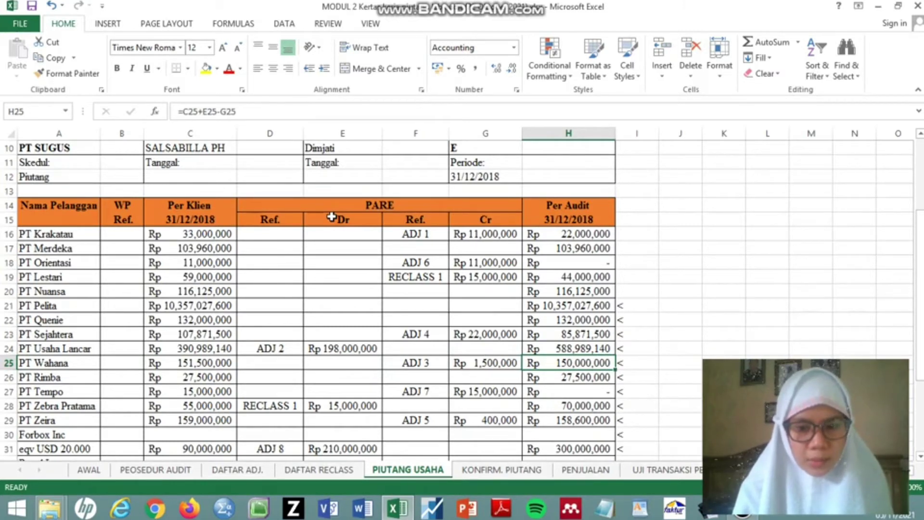
{"action": "key", "text": "Left"}
{"action": "key", "text": "Left"}
{"action": "key", "text": "Left"}
{"action": "key", "text": "Left"}
{"action": "key", "text": "Left"}
{"action": "key", "text": "Left"}
{"action": "key", "text": "Left"}
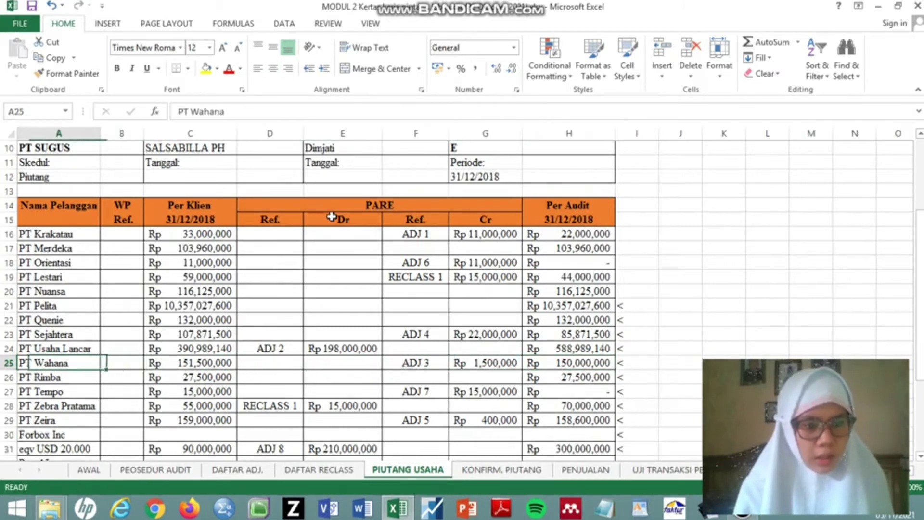
Step: Pass over PT Rimba and examine the PT Tempo row's ADJ 7 reference, credit and Per Audit balance, returning to the customer name
{"action": "key", "text": "Down"}
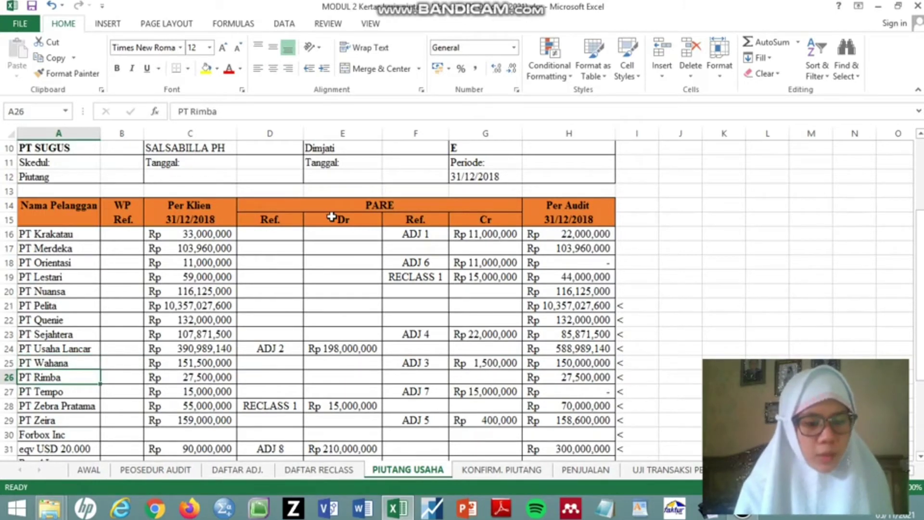
{"action": "key", "text": "Down"}
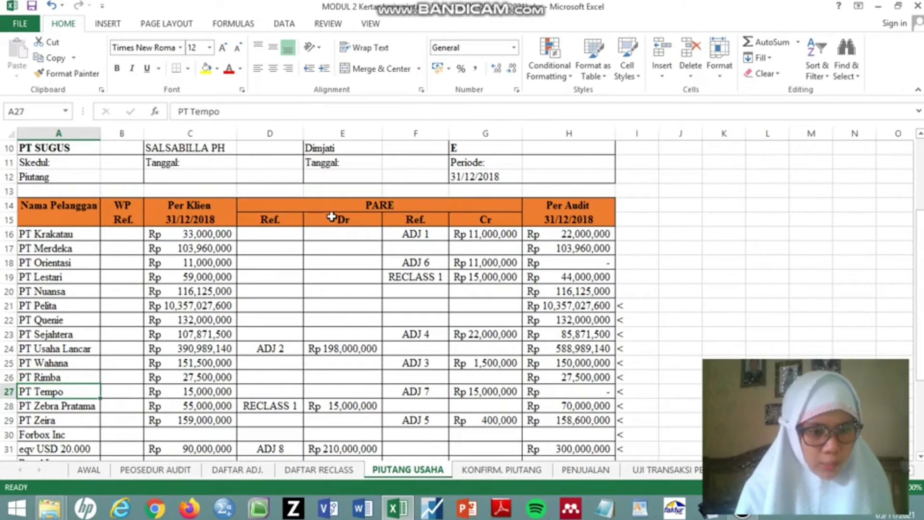
{"action": "key", "text": "Right"}
{"action": "key", "text": "Right"}
{"action": "key", "text": "Right"}
{"action": "key", "text": "Right"}
{"action": "key", "text": "Right"}
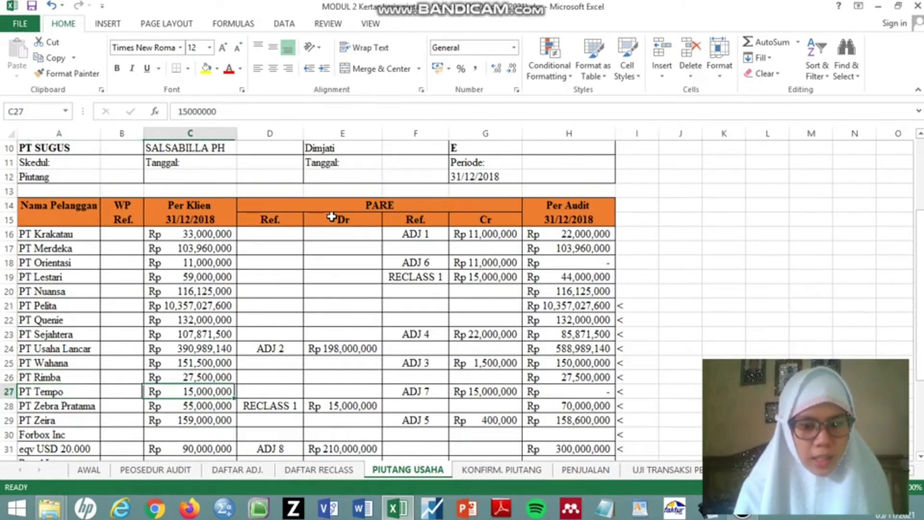
{"action": "key", "text": "Right"}
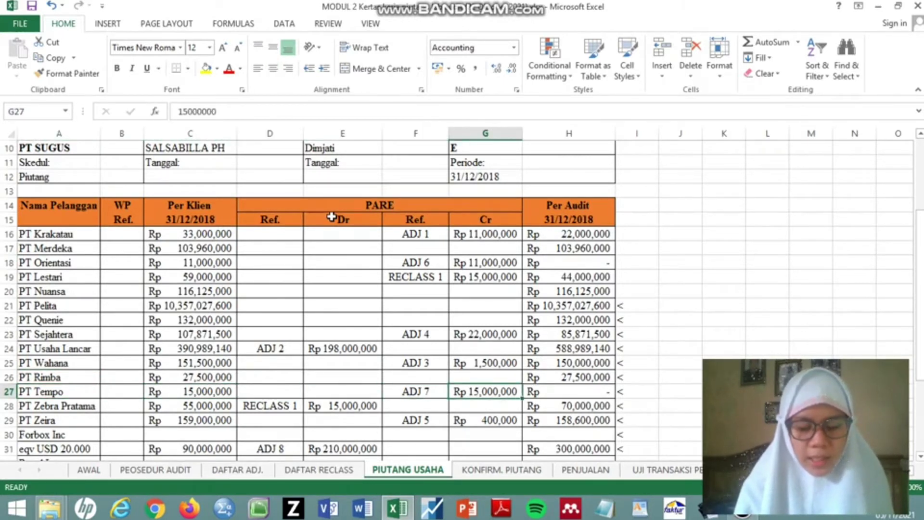
{"action": "key", "text": "Left"}
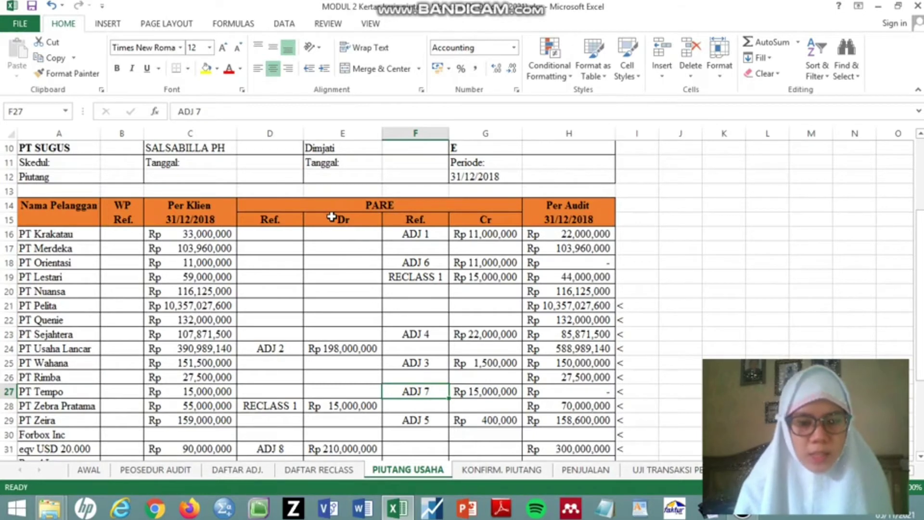
{"action": "key", "text": "Right"}
{"action": "key", "text": "Right"}
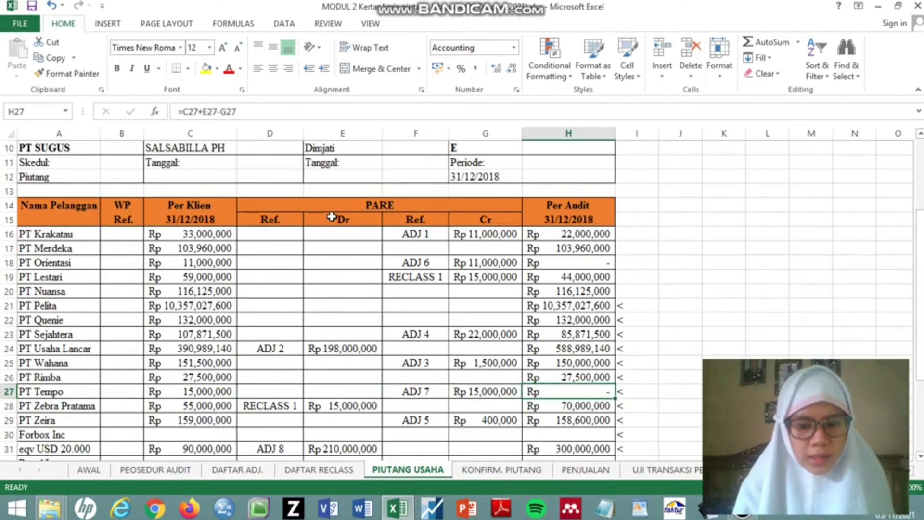
{"action": "key", "text": "Left"}
{"action": "key", "text": "Left"}
{"action": "key", "text": "Left"}
{"action": "key", "text": "Left"}
{"action": "key", "text": "Left"}
{"action": "key", "text": "Left"}
{"action": "key", "text": "Left"}
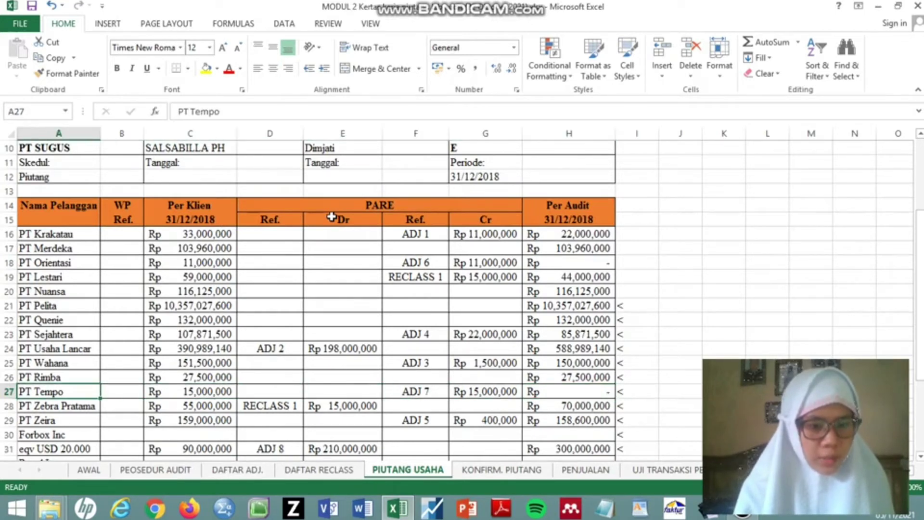
Step: Examine the PT Zebra Pratama row's RECLASS 1 reference, debit amount and Per Audit formula
{"action": "key", "text": "Down"}
{"action": "key", "text": "Right"}
{"action": "key", "text": "Right"}
{"action": "key", "text": "Right"}
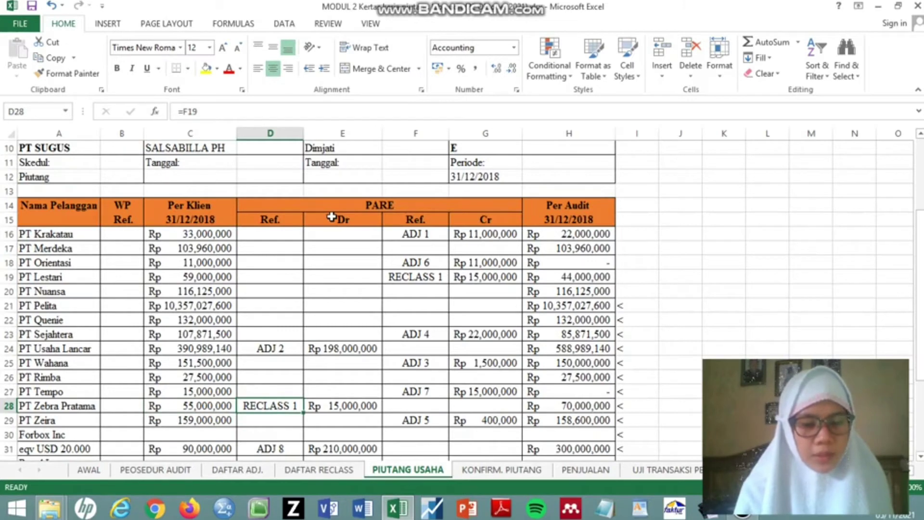
{"action": "key", "text": "Right"}
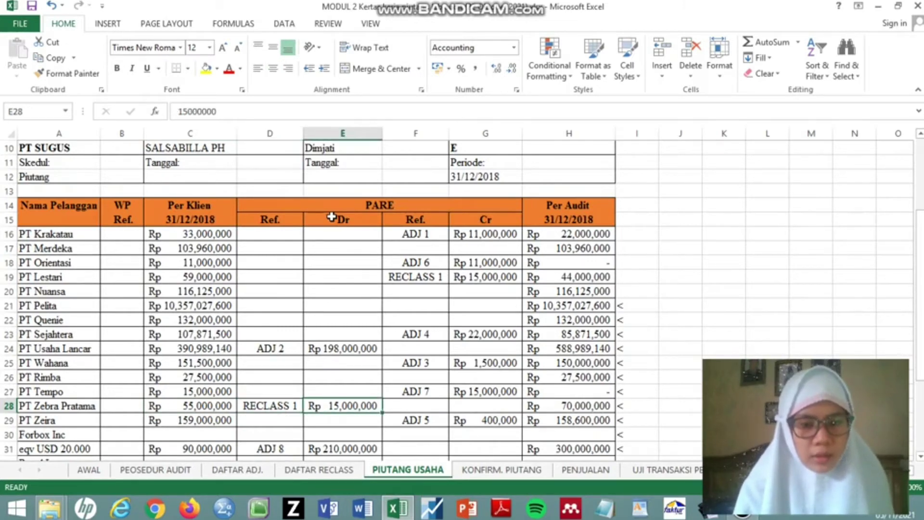
{"action": "key", "text": "Left"}
{"action": "key", "text": "Right"}
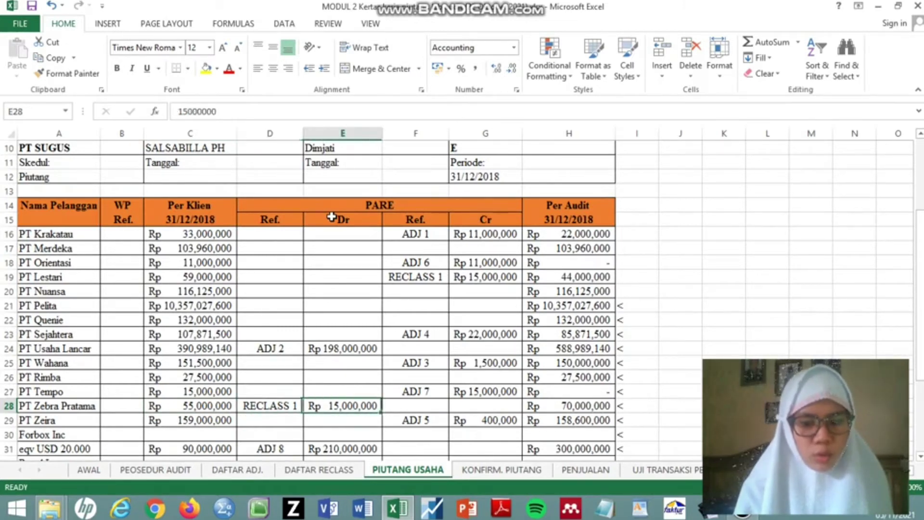
{"action": "key", "text": "Right"}
{"action": "key", "text": "Right"}
{"action": "key", "text": "Right"}
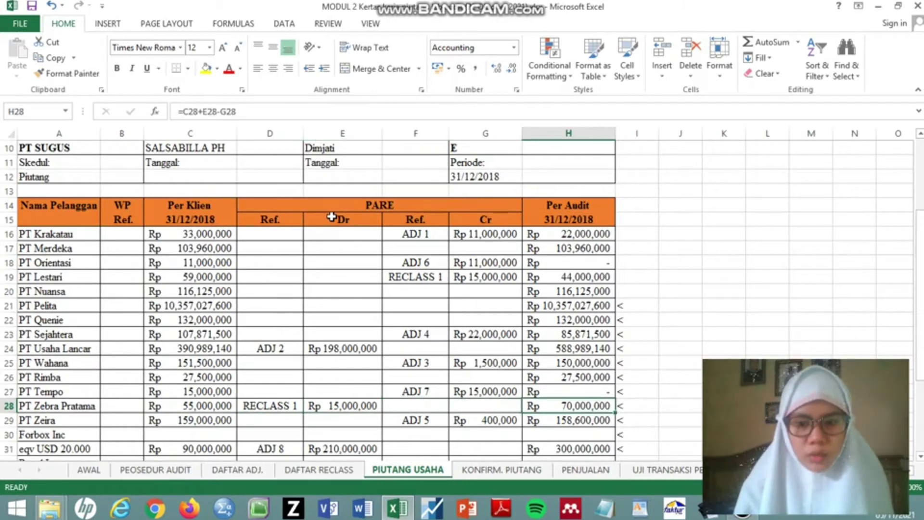
Step: Check the PT Zeira row's Per Audit formula and go back to the customer name
{"action": "key", "text": "Down"}
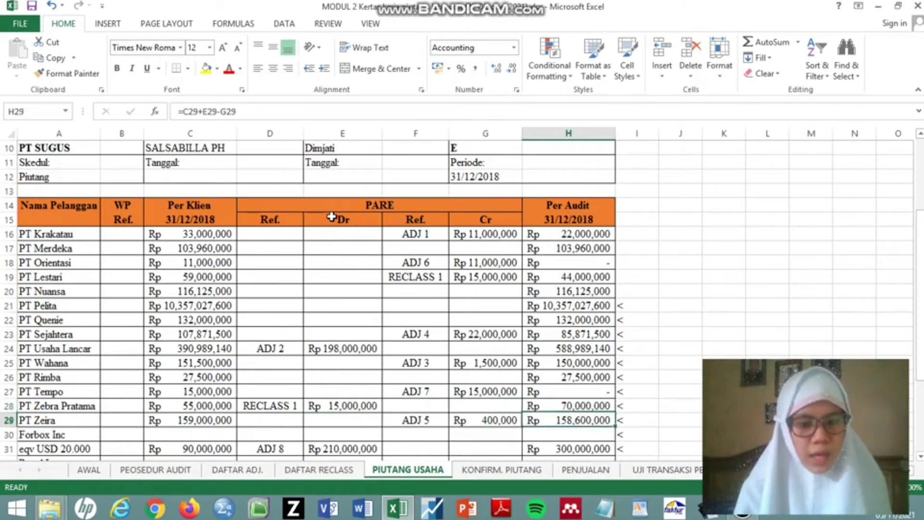
{"action": "key", "text": "Left"}
{"action": "key", "text": "Left"}
{"action": "key", "text": "Left"}
{"action": "key", "text": "Left"}
{"action": "key", "text": "Left"}
{"action": "key", "text": "Left"}
{"action": "key", "text": "Left"}
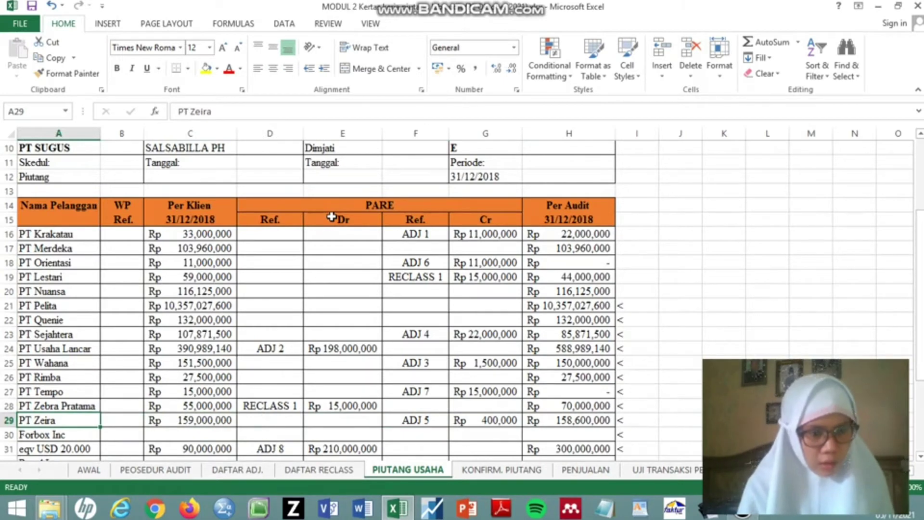
Step: Trace the PT Zeira row to its ADJ 5 reference and return to the row's start
{"action": "key", "text": "Right"}
{"action": "key", "text": "Right"}
{"action": "key", "text": "Right"}
{"action": "key", "text": "Right"}
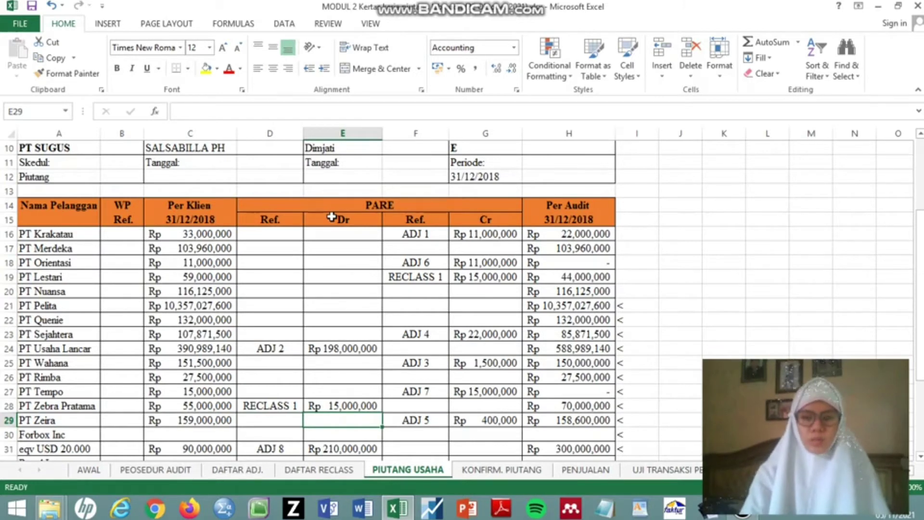
{"action": "key", "text": "Right"}
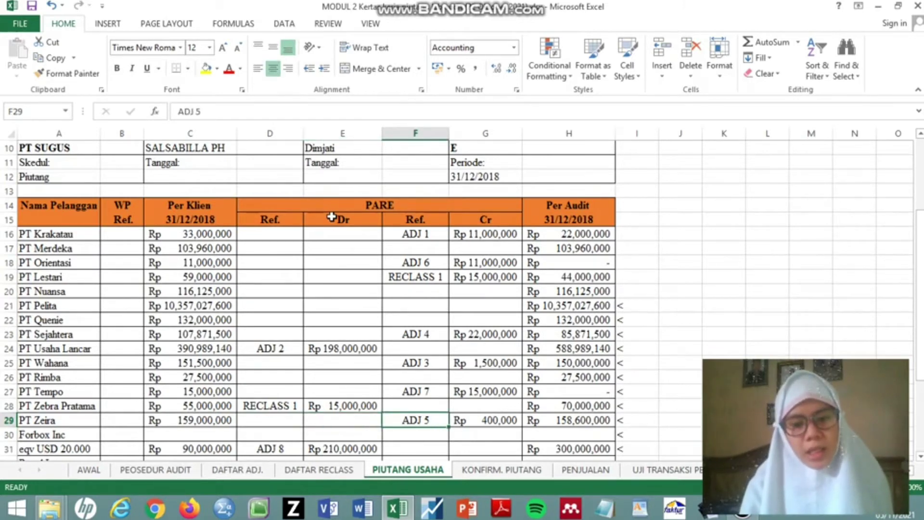
{"action": "key", "text": "Left"}
{"action": "key", "text": "Left"}
{"action": "key", "text": "Left"}
{"action": "key", "text": "Left"}
{"action": "key", "text": "Left"}
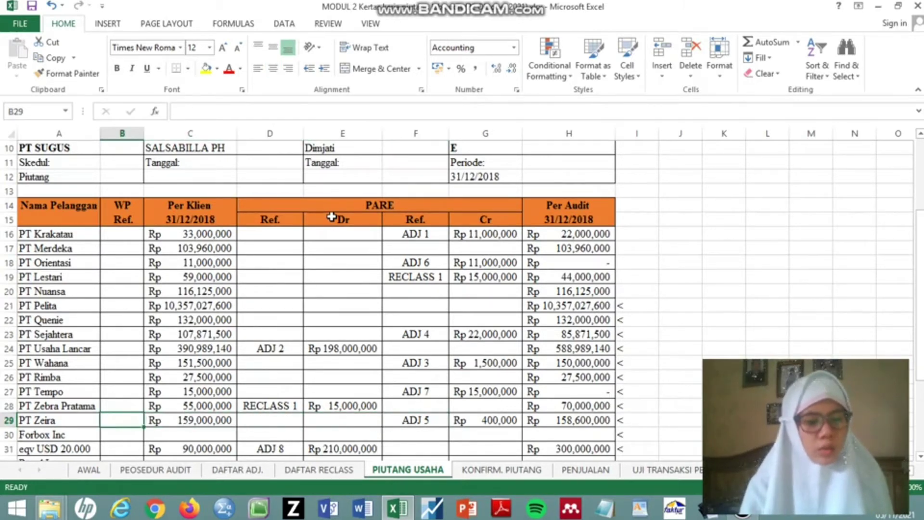
Step: Look over the Forbox Inc and Royal Inc entries, settling on Forbox Inc's eqv USD 20.000 line
{"action": "key", "text": "Down"}
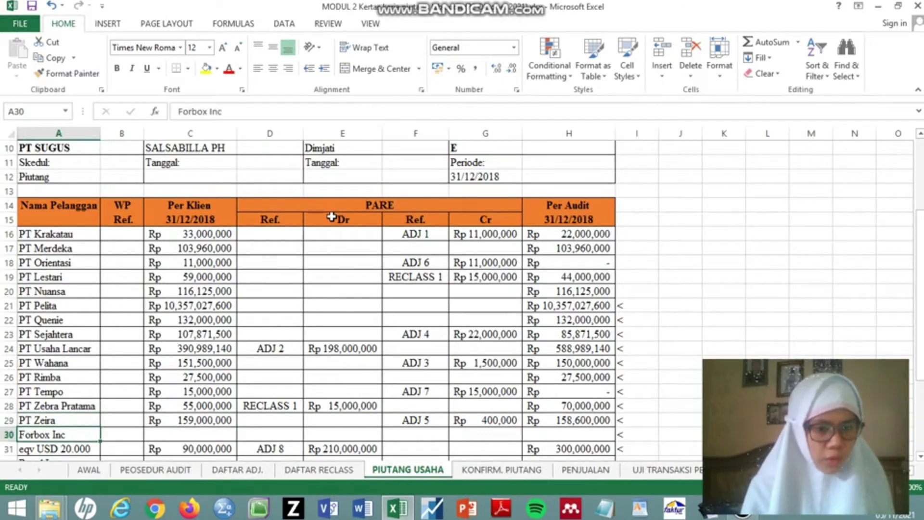
{"action": "key", "text": "Down"}
{"action": "key", "text": "Down"}
{"action": "key", "text": "Down"}
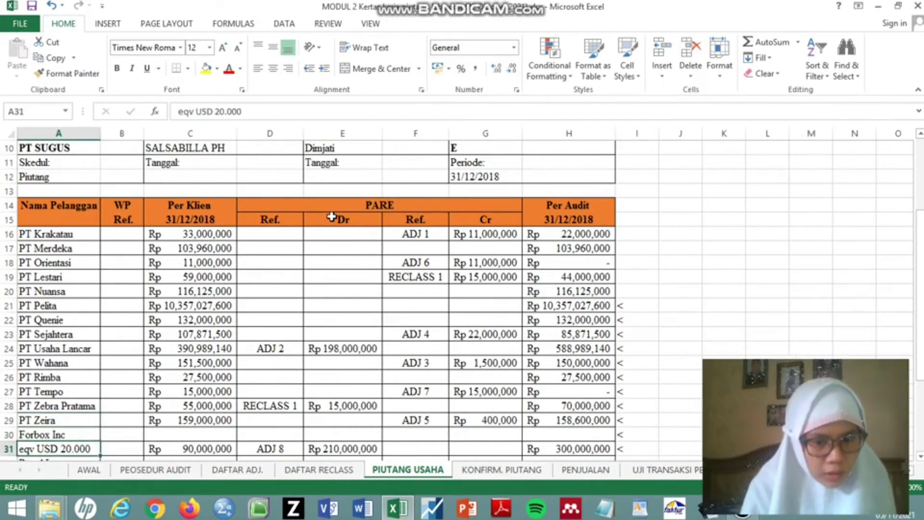
{"action": "key", "text": "Up"}
{"action": "key", "text": "Up"}
{"action": "key", "text": "Up"}
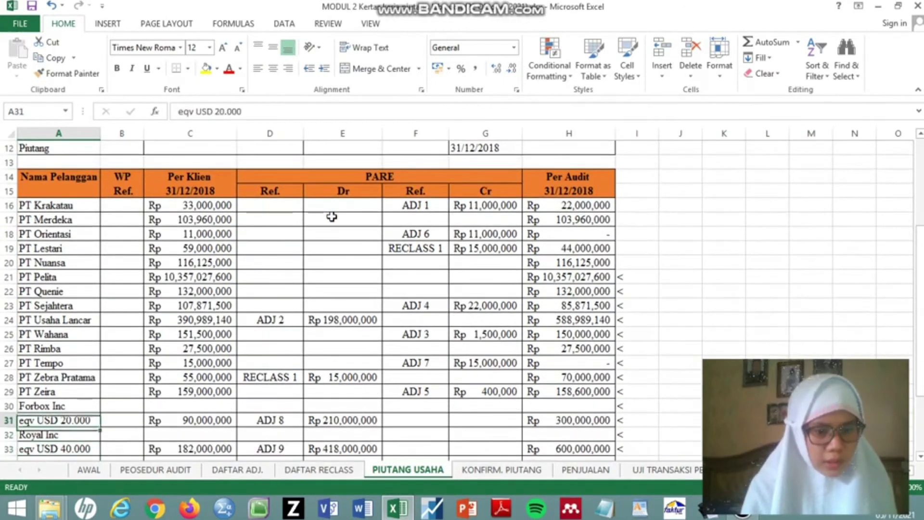
{"action": "key", "text": "Down"}
Step: Examine Forbox Inc's Per Klien balance, ADJ 8 reference, debit formula and Per Audit currency conversion
{"action": "key", "text": "Right"}
{"action": "key", "text": "Right"}
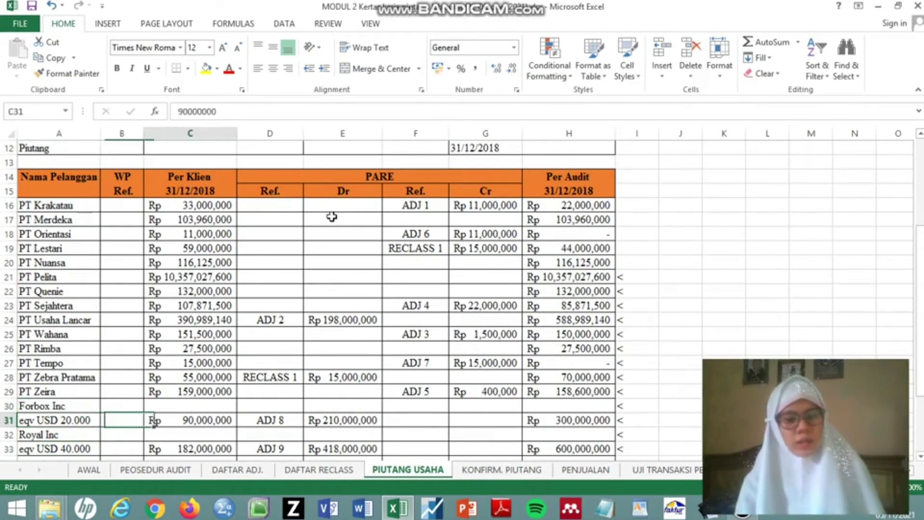
{"action": "key", "text": "Right"}
{"action": "key", "text": "Right"}
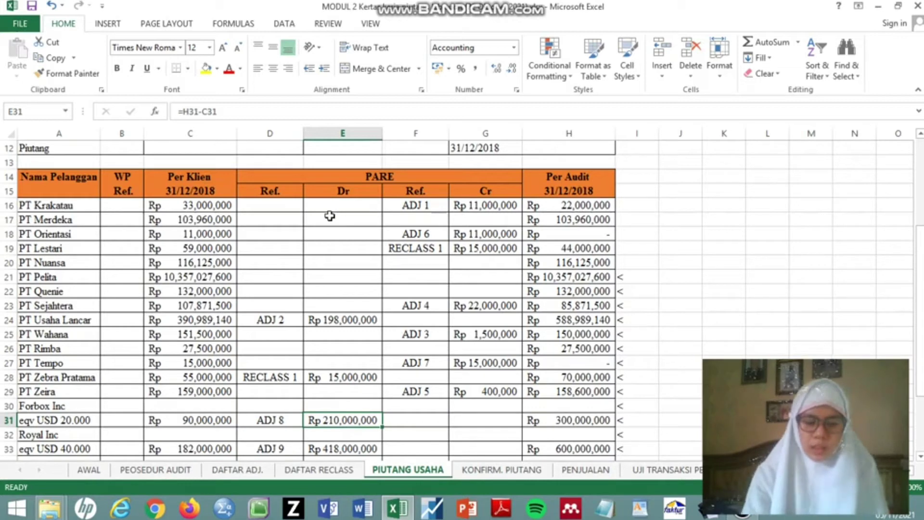
{"action": "key", "text": "Left"}
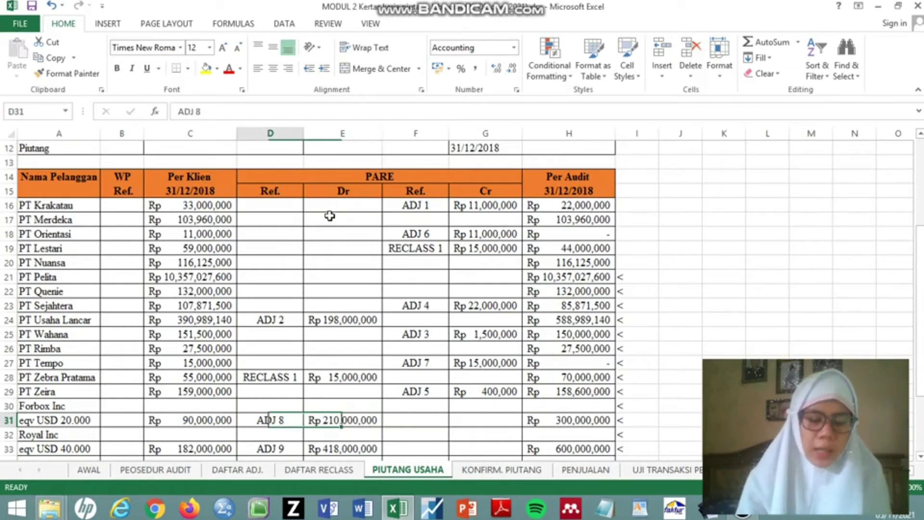
{"action": "key", "text": "Right"}
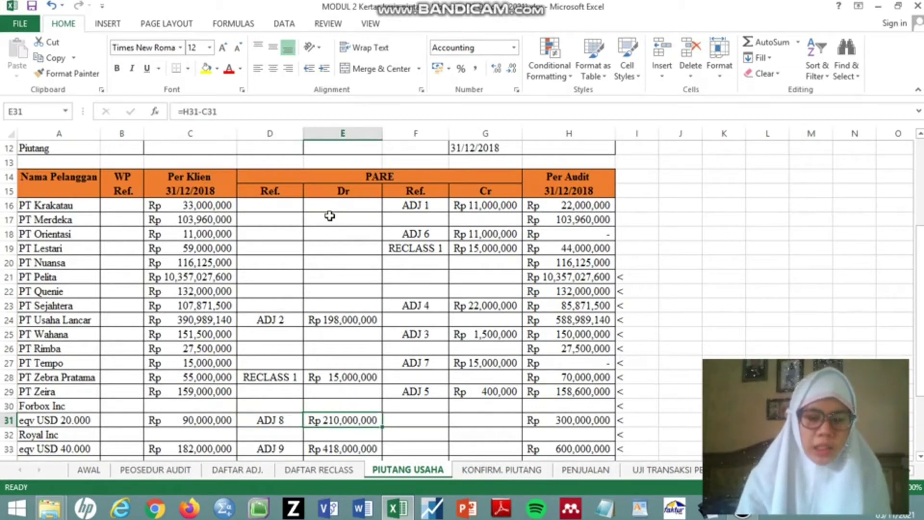
{"action": "key", "text": "Right"}
{"action": "key", "text": "Right"}
{"action": "key", "text": "Right"}
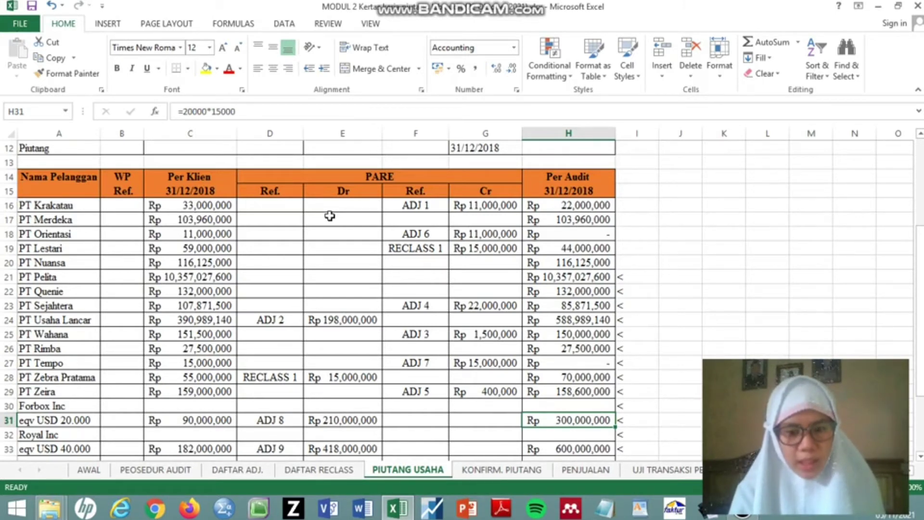
Step: Recheck Forbox Inc's ADJ 8 debit formula and return to the start of its eqv USD 20.000 row
{"action": "key", "text": "Left"}
{"action": "key", "text": "Left"}
{"action": "key", "text": "Left"}
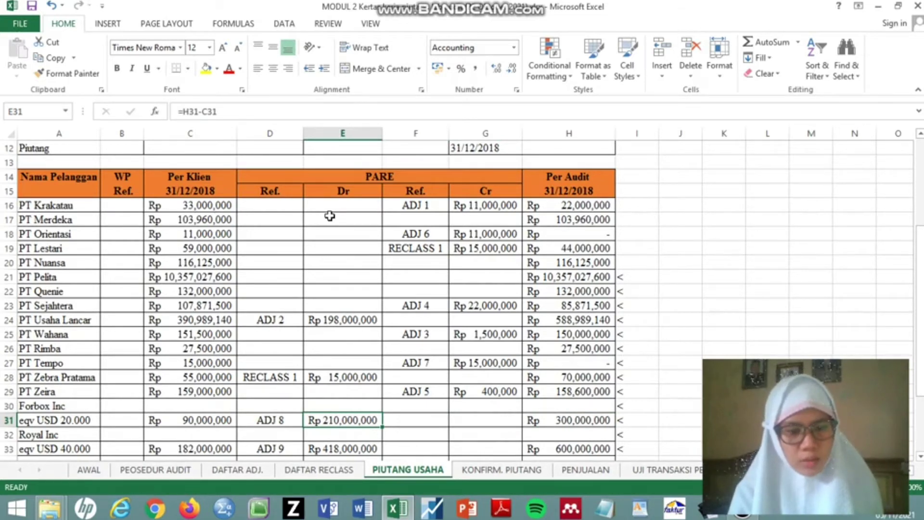
{"action": "key", "text": "Left"}
{"action": "key", "text": "Left"}
{"action": "key", "text": "Left"}
{"action": "key", "text": "Left"}
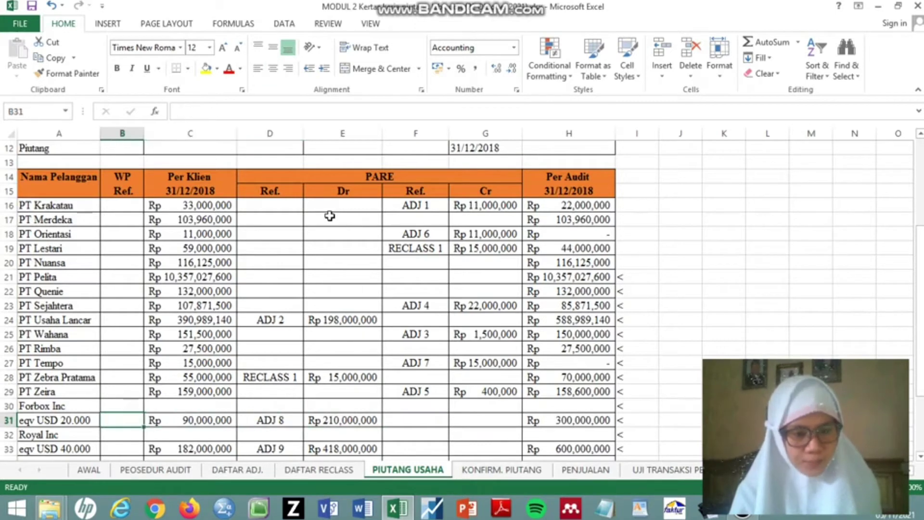
Step: Examine Royal Inc's eqv USD 40.000 row, covering its ADJ 9 reference, debit formula and Per Audit currency conversion
{"action": "key", "text": "Down"}
{"action": "key", "text": "Down"}
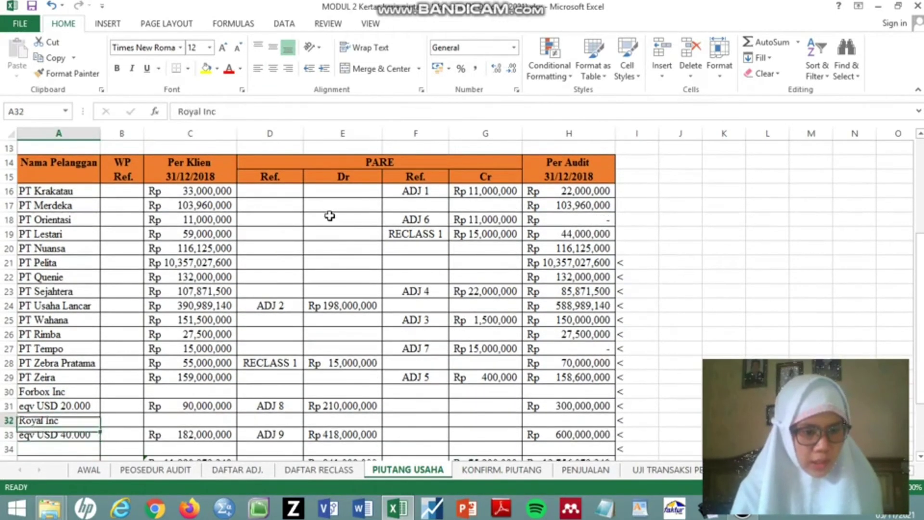
{"action": "key", "text": "Up"}
{"action": "key", "text": "Down"}
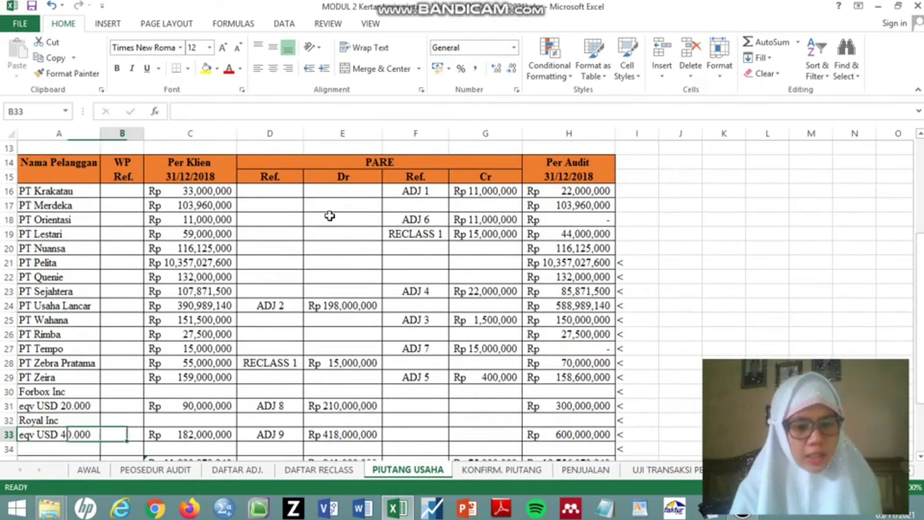
{"action": "key", "text": "Right"}
{"action": "key", "text": "Right"}
{"action": "key", "text": "Right"}
{"action": "key", "text": "Right"}
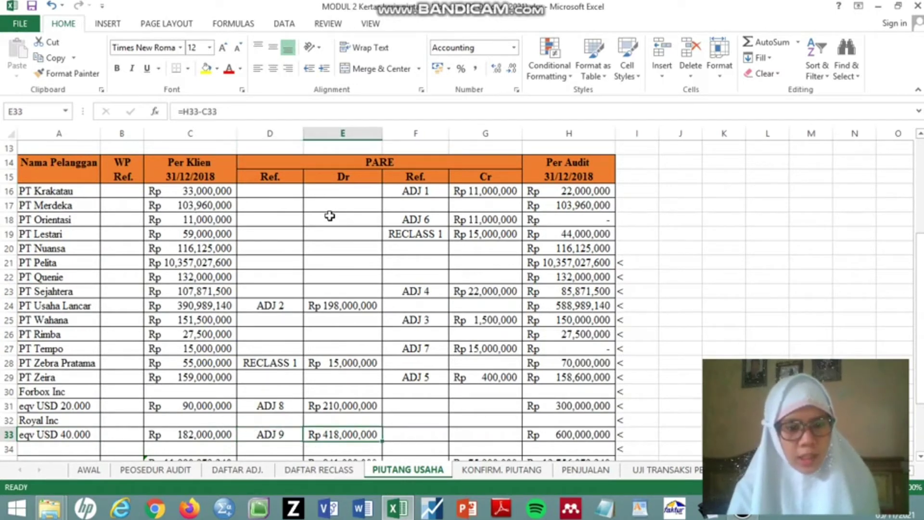
{"action": "key", "text": "Left"}
{"action": "key", "text": "Right"}
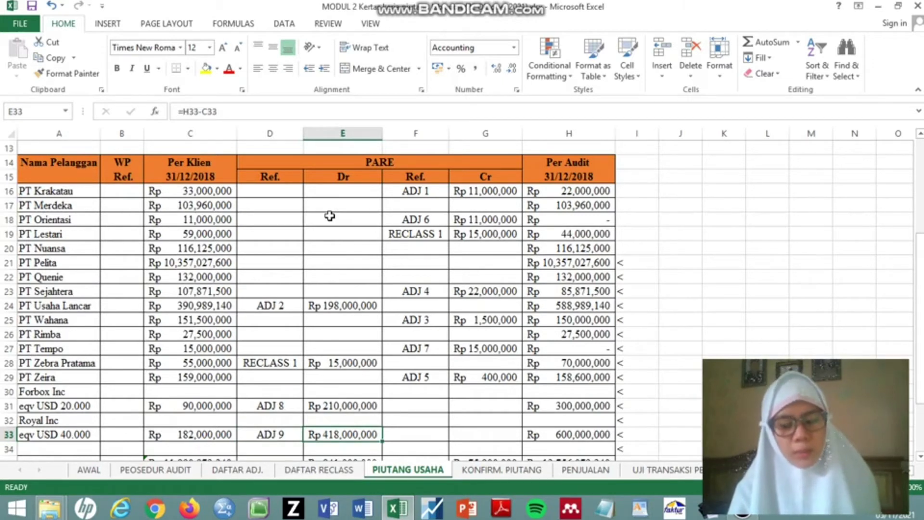
{"action": "key", "text": "Right"}
{"action": "key", "text": "Right"}
{"action": "key", "text": "Right"}
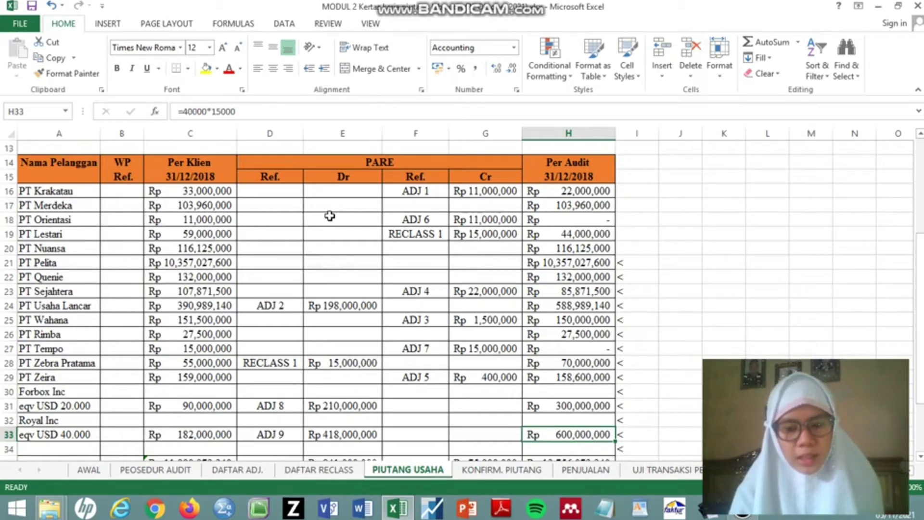
Step: Examine the Royal Inc USD 40.000 row, from its client balance to the formula behind its debit adjustment
{"action": "key", "text": "Left"}
{"action": "key", "text": "Left"}
{"action": "key", "text": "Left"}
{"action": "key", "text": "Left"}
{"action": "key", "text": "Left"}
{"action": "key", "text": "Left"}
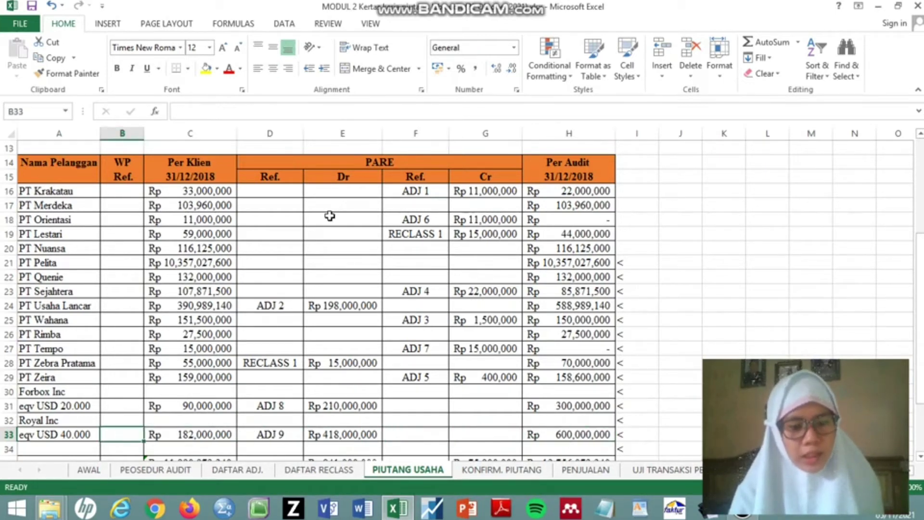
{"action": "key", "text": "Right"}
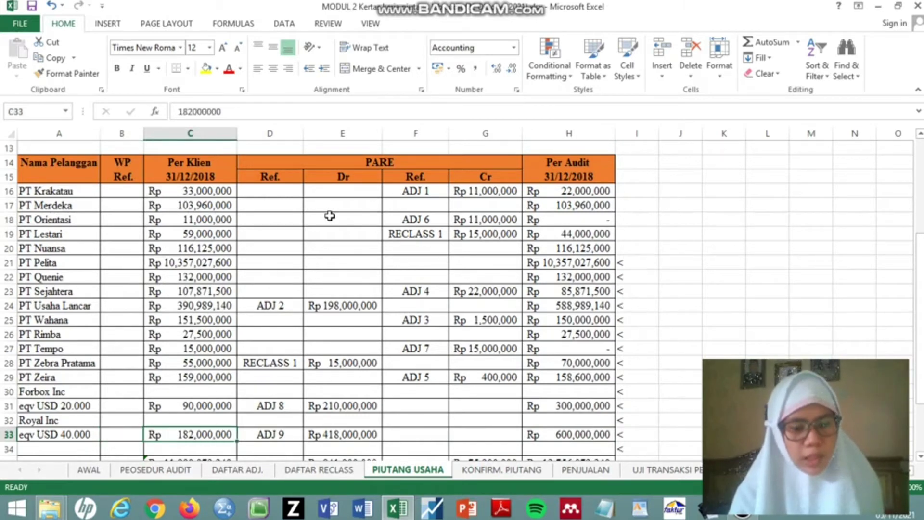
{"action": "key", "text": "Right"}
{"action": "key", "text": "Right"}
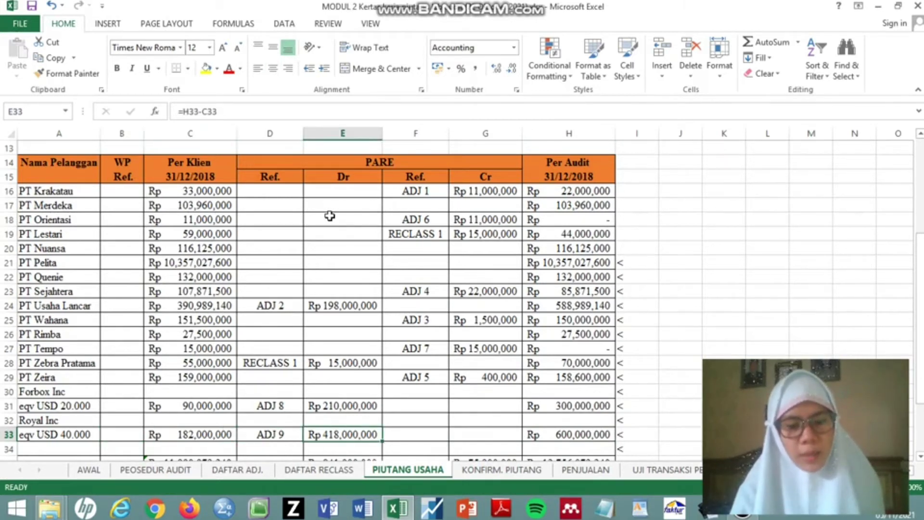
Step: Check the totals row of the customer receivables table, ending at the formula of the Per Audit total
{"action": "key", "text": "Down"}
{"action": "key", "text": "Down"}
{"action": "key", "text": "Down"}
{"action": "key", "text": "Down"}
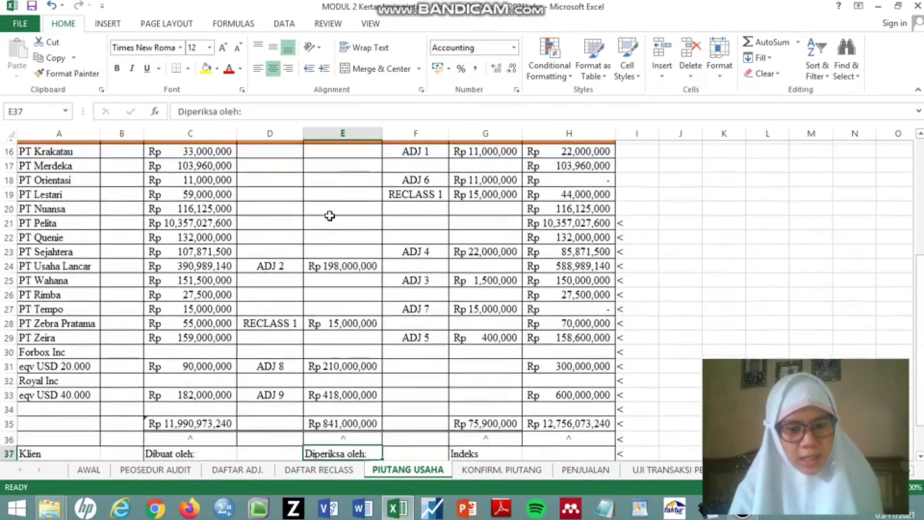
{"action": "key", "text": "Up"}
{"action": "key", "text": "Up"}
{"action": "key", "text": "Right"}
{"action": "key", "text": "Right"}
{"action": "key", "text": "Right"}
{"action": "key", "text": "Right"}
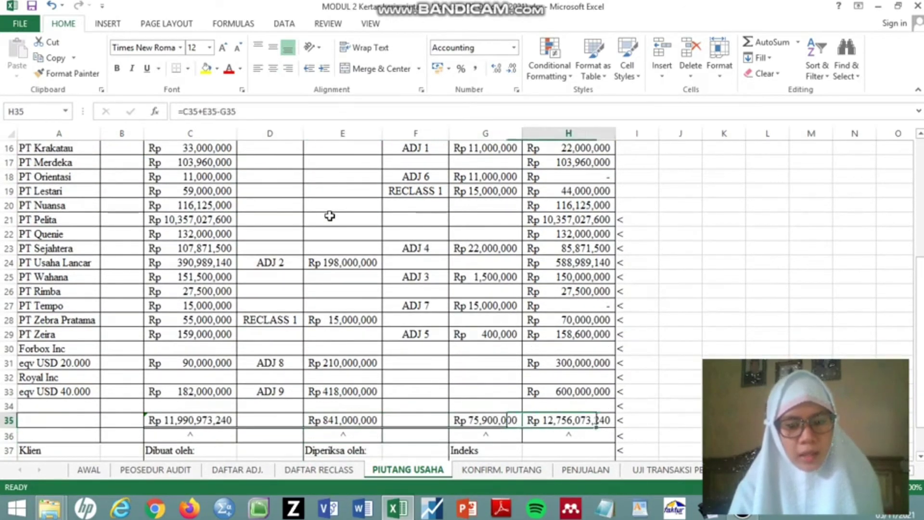
Step: Review the Per Audit column of the customer table up to its header and back down to its total
{"action": "key", "text": "Left"}
{"action": "key", "text": "Up"}
{"action": "key", "text": "Up"}
{"action": "key", "text": "Up"}
{"action": "key", "text": "Up"}
{"action": "key", "text": "Up"}
{"action": "key", "text": "Up"}
{"action": "key", "text": "Up"}
{"action": "key", "text": "Up"}
{"action": "key", "text": "Up"}
{"action": "key", "text": "Up"}
{"action": "key", "text": "Up"}
{"action": "key", "text": "Up"}
{"action": "key", "text": "Up"}
{"action": "key", "text": "Up"}
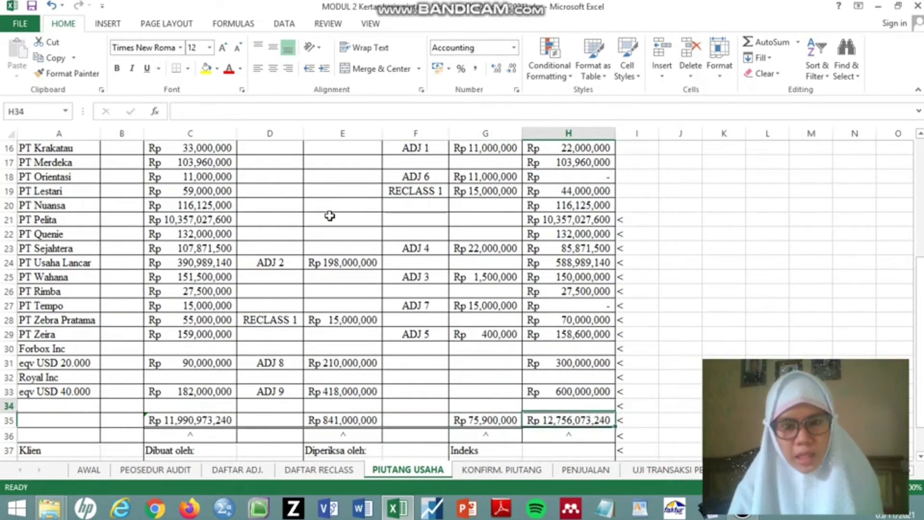
{"action": "key", "text": "Up"}
{"action": "key", "text": "Up"}
{"action": "key", "text": "Up"}
{"action": "key", "text": "Up"}
{"action": "key", "text": "Up"}
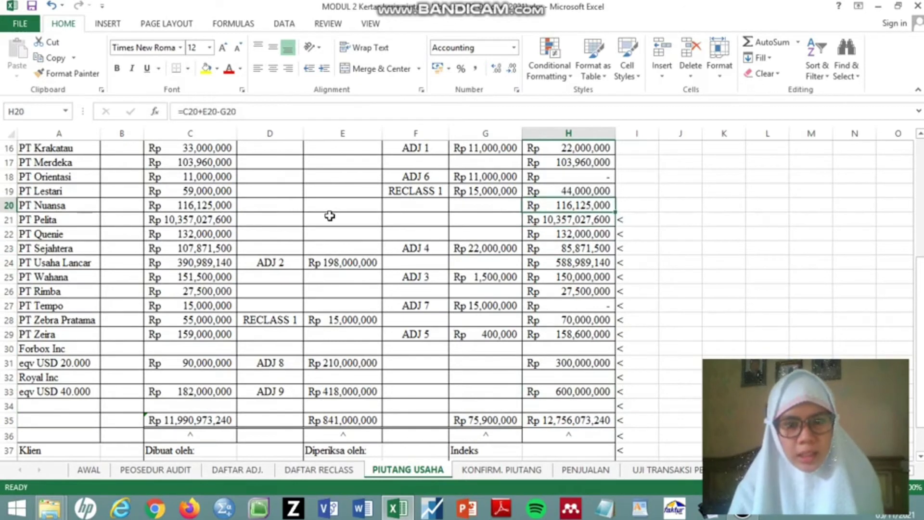
{"action": "key", "text": "Up"}
{"action": "key", "text": "Up"}
{"action": "key", "text": "Up"}
{"action": "key", "text": "Down"}
{"action": "key", "text": "Down"}
{"action": "key", "text": "Down"}
{"action": "key", "text": "Down"}
{"action": "key", "text": "Down"}
{"action": "key", "text": "Down"}
{"action": "key", "text": "Down"}
{"action": "key", "text": "Down"}
{"action": "key", "text": "Down"}
{"action": "key", "text": "Down"}
{"action": "key", "text": "Down"}
{"action": "key", "text": "Down"}
{"action": "key", "text": "Down"}
{"action": "key", "text": "Down"}
{"action": "key", "text": "Down"}
{"action": "key", "text": "Down"}
{"action": "key", "text": "Down"}
{"action": "key", "text": "Down"}
{"action": "key", "text": "Down"}
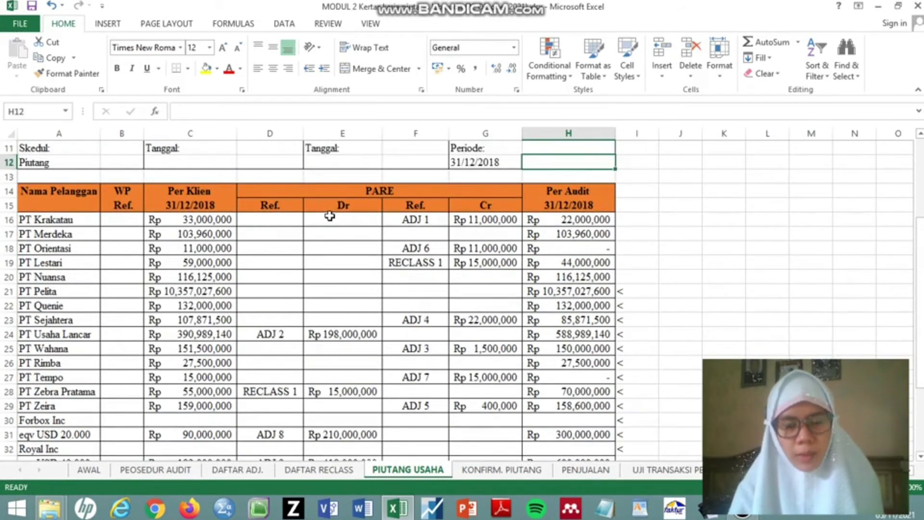
{"action": "key", "text": "Down"}
{"action": "key", "text": "Down"}
{"action": "key", "text": "Down"}
{"action": "key", "text": "Down"}
{"action": "key", "text": "Down"}
{"action": "key", "text": "Down"}
{"action": "key", "text": "Down"}
{"action": "key", "text": "Down"}
{"action": "key", "text": "Down"}
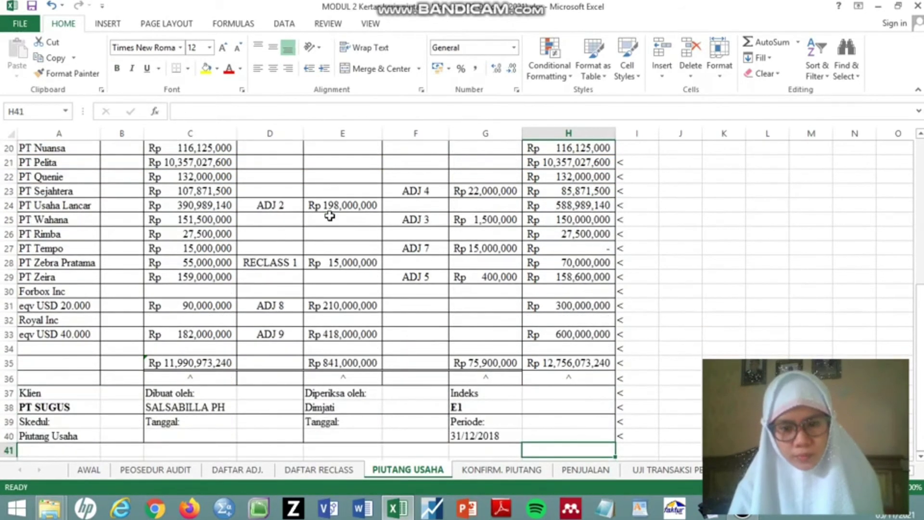
{"action": "key", "text": "Up"}
{"action": "key", "text": "Up"}
{"action": "key", "text": "Up"}
{"action": "key", "text": "Up"}
{"action": "key", "text": "Up"}
{"action": "key", "text": "Up"}
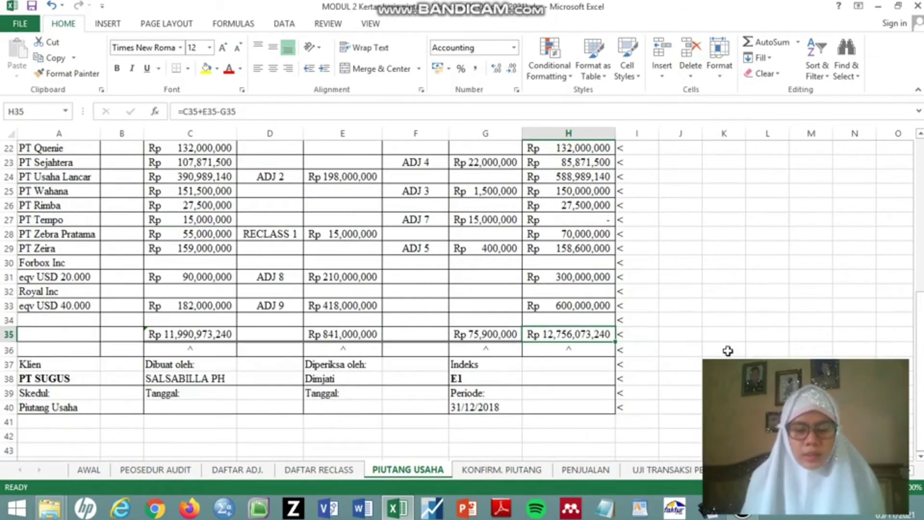
Step: Examine the audited amount of Royal Inc and the USD equivalent labels of Royal Inc and Forbox Inc
{"action": "left_click", "coordinate": [555, 306]}
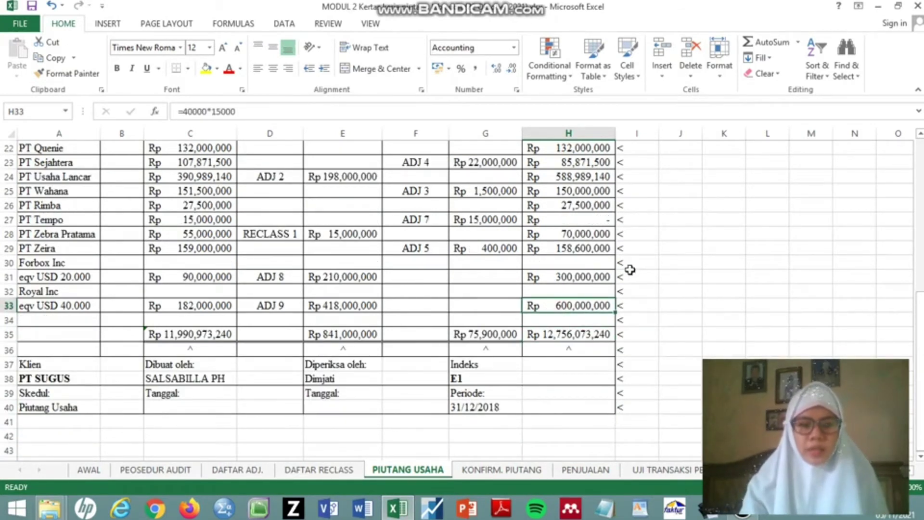
{"action": "key", "text": "Left"}
{"action": "key", "text": "Left"}
{"action": "key", "text": "Left"}
{"action": "key", "text": "Left"}
{"action": "key", "text": "Left"}
{"action": "key", "text": "Left"}
{"action": "key", "text": "Left"}
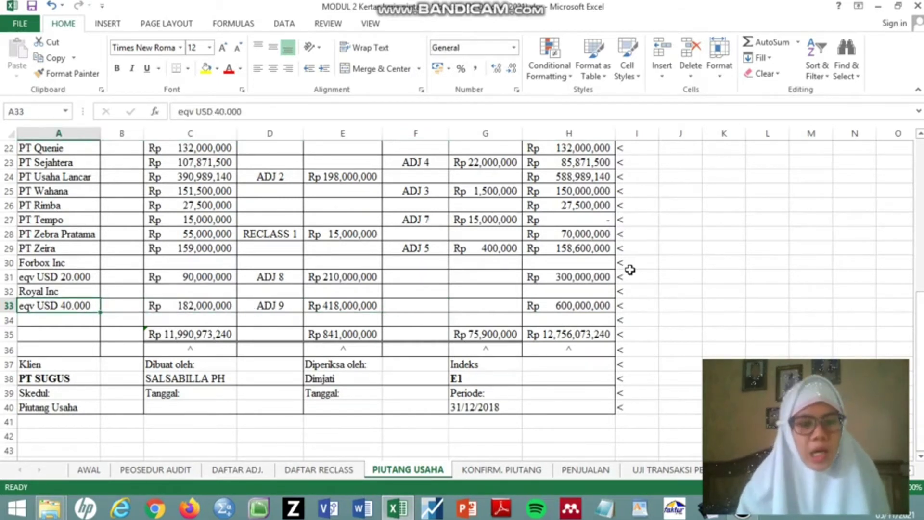
{"action": "key", "text": "Up"}
{"action": "key", "text": "Up"}
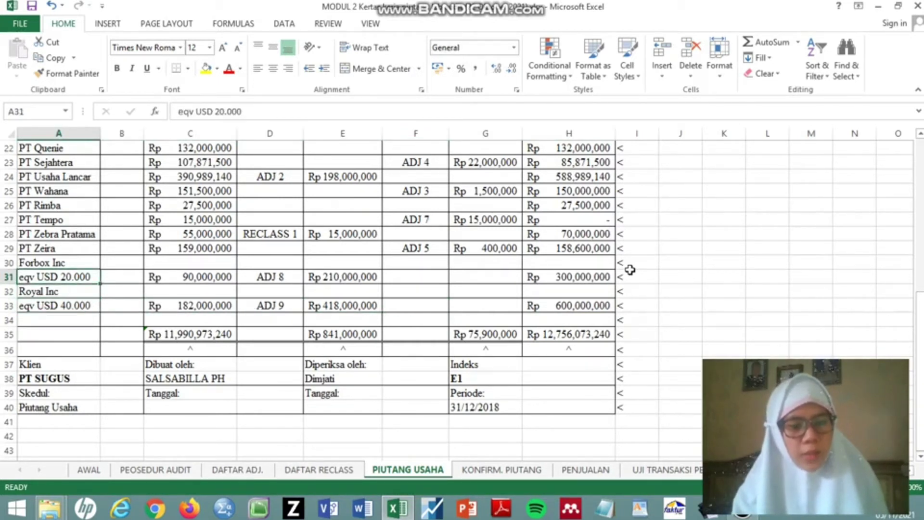
Step: Compare the client, debit, credit and audit totals across row 35 of the customer table
{"action": "key", "text": "Down"}
{"action": "key", "text": "Down"}
{"action": "key", "text": "Down"}
{"action": "key", "text": "Down"}
{"action": "key", "text": "Right"}
{"action": "key", "text": "Right"}
{"action": "key", "text": "Right"}
{"action": "key", "text": "Right"}
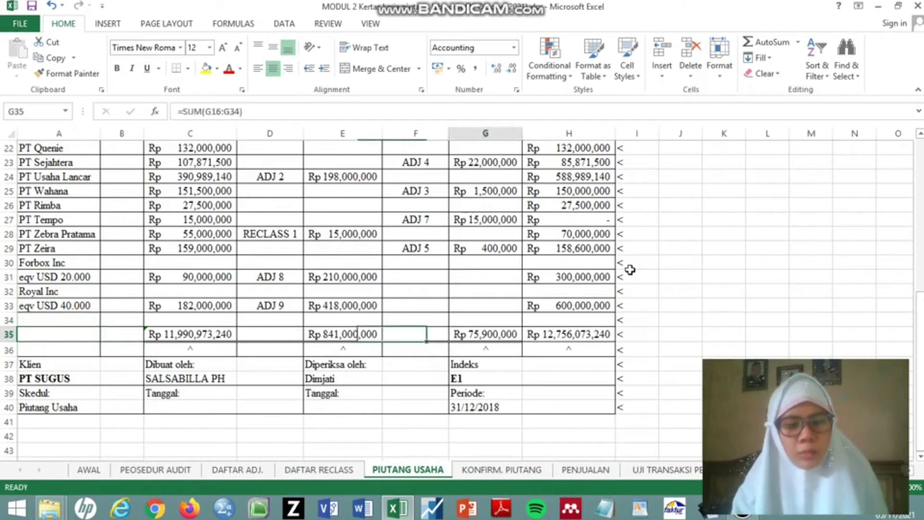
{"action": "key", "text": "Right"}
{"action": "key", "text": "Right"}
{"action": "key", "text": "Right"}
{"action": "key", "text": "Right"}
{"action": "key", "text": "Right"}
{"action": "key", "text": "Right"}
{"action": "key", "text": "Left"}
{"action": "key", "text": "Left"}
{"action": "key", "text": "Left"}
{"action": "key", "text": "Left"}
{"action": "key", "text": "Left"}
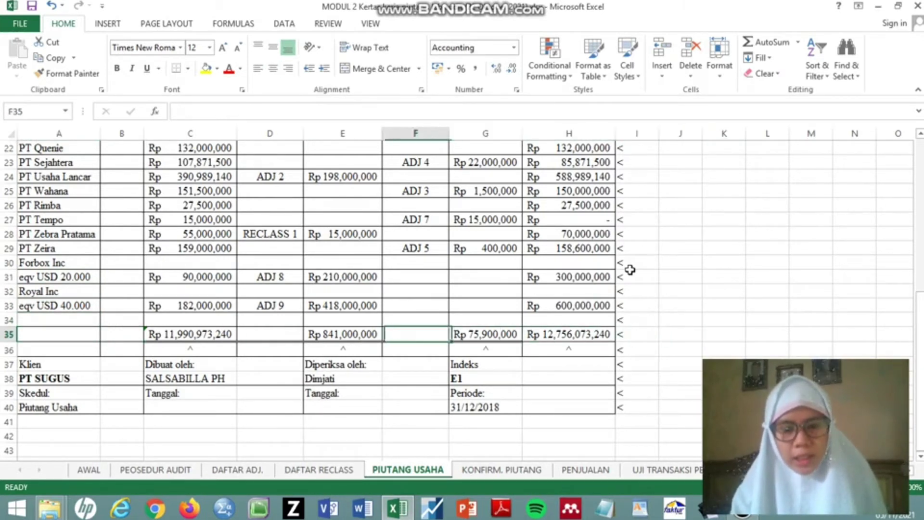
{"action": "key", "text": "Right"}
{"action": "key", "text": "Left"}
{"action": "key", "text": "Left"}
{"action": "key", "text": "Left"}
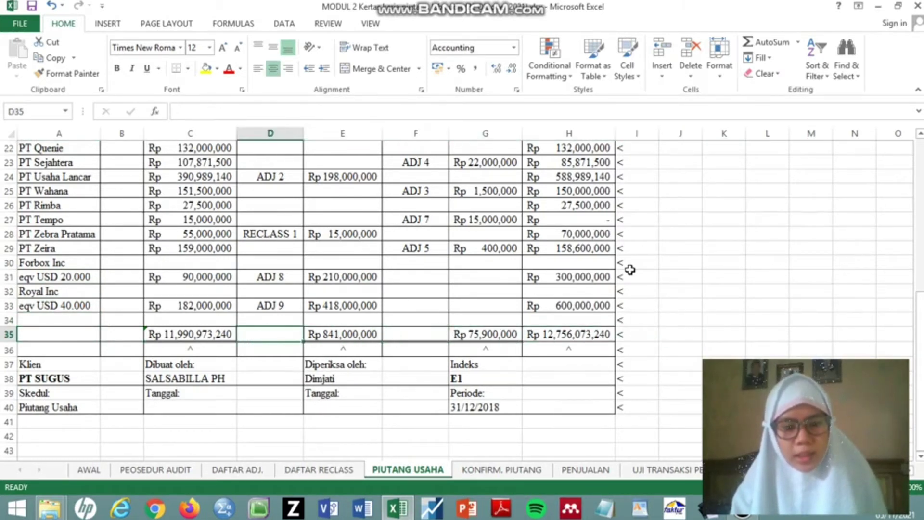
{"action": "key", "text": "Right"}
Step: Inspect the Usaha row of the receivables summary schedule, checking its client balance and the cell reference behind its debit adjustment
{"action": "key", "text": "ctrl+Up"}
{"action": "key", "text": "ctrl+Up"}
{"action": "key", "text": "ctrl+Up"}
{"action": "key", "text": "ctrl+Up"}
{"action": "key", "text": "ctrl+Up"}
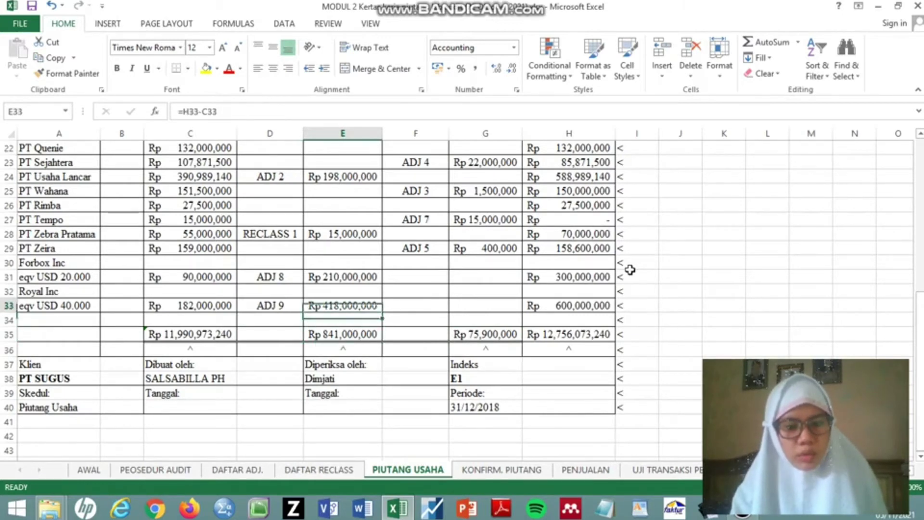
{"action": "key", "text": "ctrl+Up"}
{"action": "key", "text": "Down"}
{"action": "key", "text": "Down"}
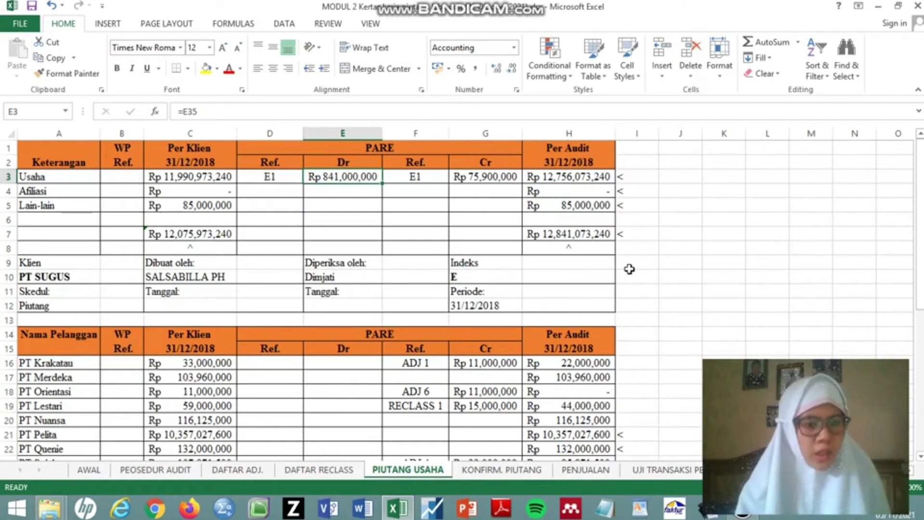
{"action": "key", "text": "Left"}
{"action": "key", "text": "Left"}
{"action": "key", "text": "Left"}
{"action": "key", "text": "Left"}
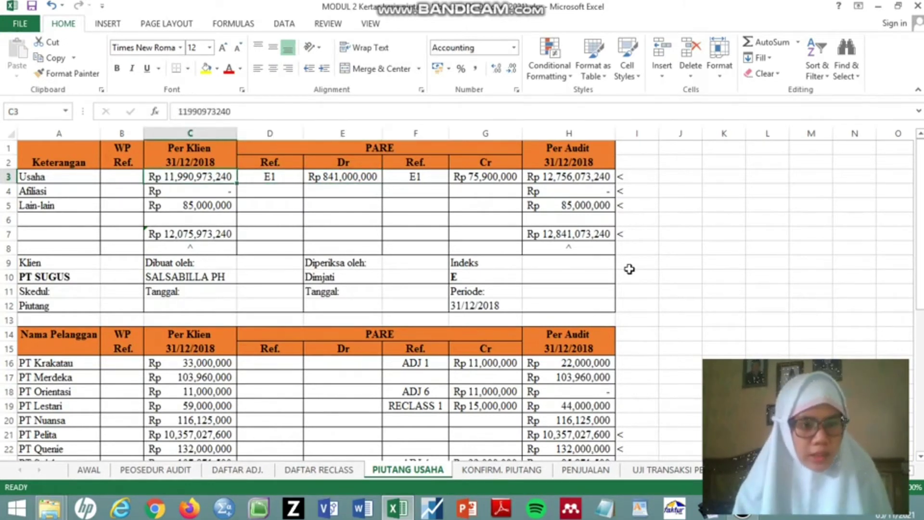
{"action": "key", "text": "Right"}
{"action": "key", "text": "Right"}
{"action": "key", "text": "Right"}
{"action": "key", "text": "Right"}
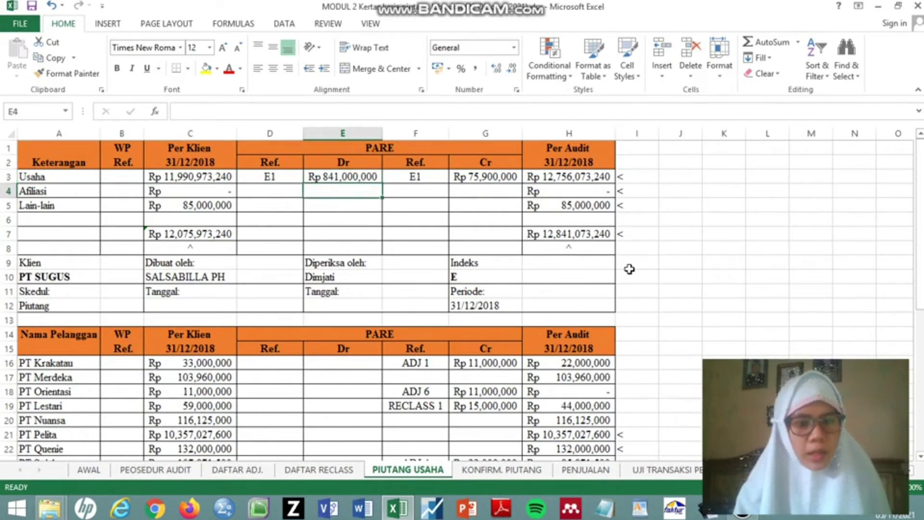
Step: Trace the summary's debit adjustment back to the sum formula in E35 of the customer table
{"action": "key", "text": "Down"}
{"action": "key", "text": "Down"}
{"action": "key", "text": "Down"}
{"action": "key", "text": "Down"}
{"action": "key", "text": "Down"}
{"action": "key", "text": "Down"}
{"action": "key", "text": "Down"}
{"action": "key", "text": "Down"}
{"action": "key", "text": "Down"}
{"action": "key", "text": "Down"}
{"action": "key", "text": "Down"}
{"action": "key", "text": "Down"}
{"action": "key", "text": "Down"}
{"action": "key", "text": "Down"}
{"action": "key", "text": "Down"}
{"action": "key", "text": "Down"}
{"action": "key", "text": "Down"}
{"action": "key", "text": "Down"}
{"action": "key", "text": "Down"}
{"action": "key", "text": "Down"}
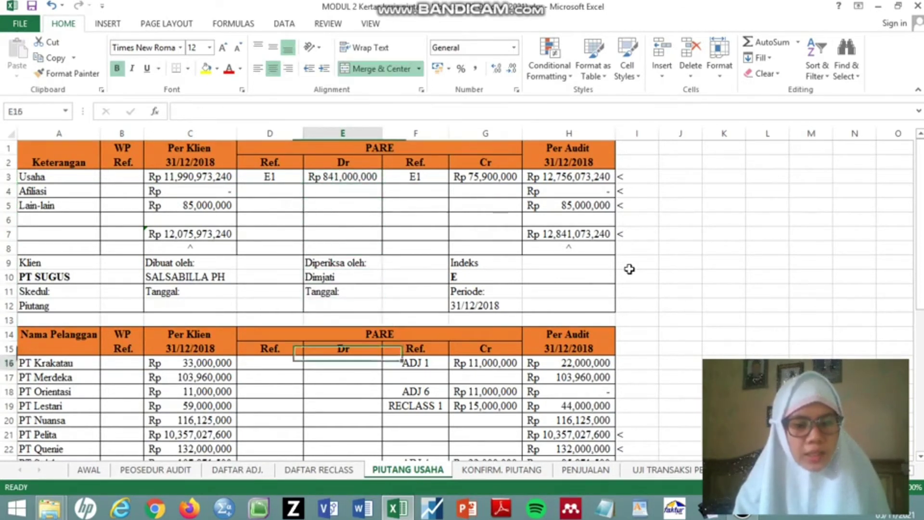
{"action": "key", "text": "Down"}
{"action": "key", "text": "Down"}
{"action": "key", "text": "Up"}
{"action": "key", "text": "Up"}
{"action": "key", "text": "Up"}
{"action": "key", "text": "Up"}
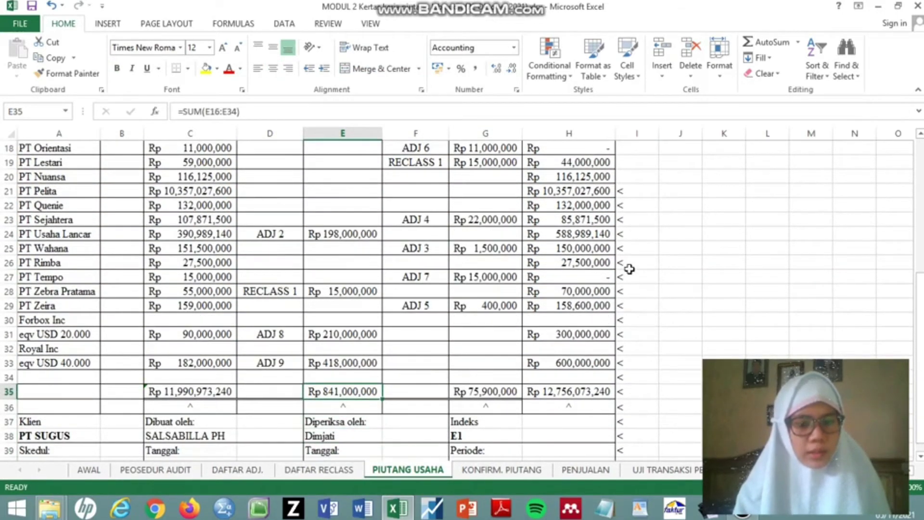
Step: Return to the Usaha row of the summary schedule and check the cell reference behind its credit adjustment
{"action": "key", "text": "Up"}
{"action": "key", "text": "Up"}
{"action": "key", "text": "Up"}
{"action": "key", "text": "Up"}
{"action": "key", "text": "Up"}
{"action": "key", "text": "Up"}
{"action": "key", "text": "Up"}
{"action": "key", "text": "Up"}
{"action": "key", "text": "Up"}
{"action": "key", "text": "Up"}
{"action": "key", "text": "Up"}
{"action": "key", "text": "Up"}
{"action": "key", "text": "Up"}
{"action": "key", "text": "Up"}
{"action": "key", "text": "Up"}
{"action": "key", "text": "Up"}
{"action": "key", "text": "Up"}
{"action": "key", "text": "Up"}
{"action": "key", "text": "Up"}
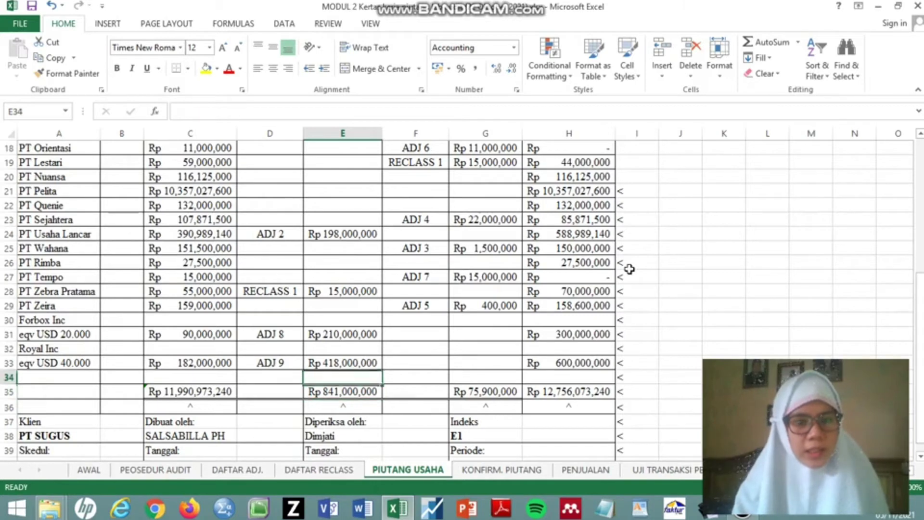
{"action": "key", "text": "Up"}
{"action": "key", "text": "Up"}
{"action": "key", "text": "Up"}
{"action": "key", "text": "Up"}
{"action": "key", "text": "Up"}
{"action": "key", "text": "Up"}
{"action": "key", "text": "Up"}
{"action": "key", "text": "Up"}
{"action": "key", "text": "Up"}
{"action": "key", "text": "Up"}
{"action": "key", "text": "Up"}
{"action": "key", "text": "Up"}
{"action": "key", "text": "Up"}
{"action": "key", "text": "Up"}
{"action": "key", "text": "Up"}
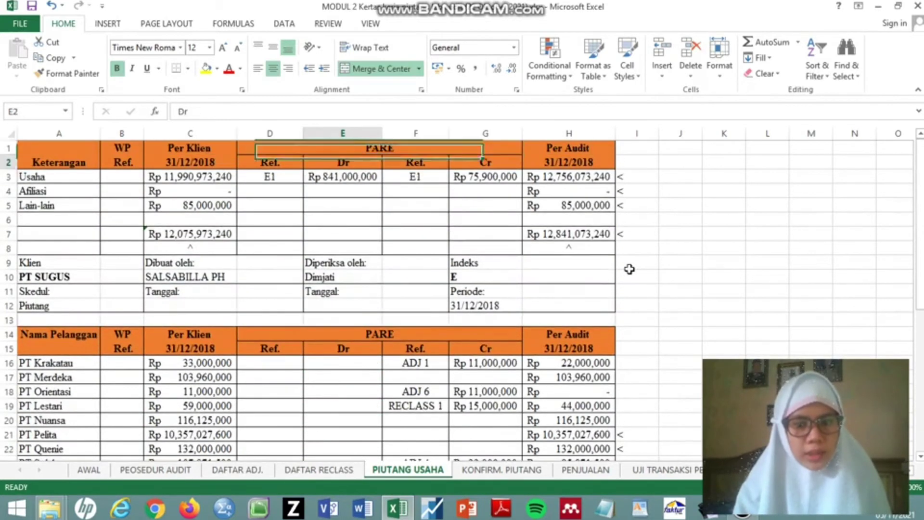
{"action": "key", "text": "Down"}
{"action": "key", "text": "Down"}
{"action": "key", "text": "Right"}
{"action": "key", "text": "Right"}
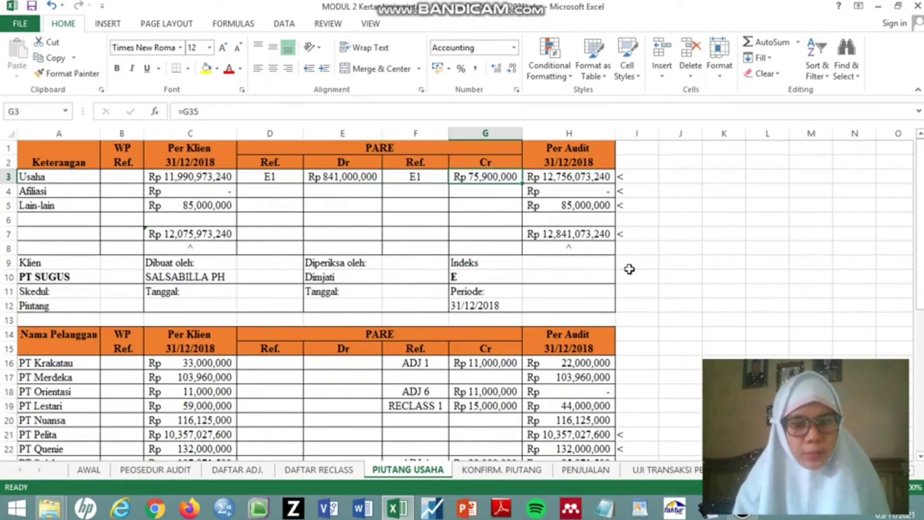
Step: Trace the summary's credit adjustment back to the sum formula in G35 of the customer table
{"action": "key", "text": "Down"}
{"action": "key", "text": "Down"}
{"action": "key", "text": "Down"}
{"action": "key", "text": "Down"}
{"action": "key", "text": "Down"}
{"action": "key", "text": "Down"}
{"action": "key", "text": "Down"}
{"action": "key", "text": "Down"}
{"action": "key", "text": "Down"}
{"action": "key", "text": "Down"}
{"action": "key", "text": "Down"}
{"action": "key", "text": "Down"}
{"action": "key", "text": "Down"}
{"action": "key", "text": "Down"}
{"action": "key", "text": "Down"}
{"action": "key", "text": "Down"}
{"action": "key", "text": "Down"}
{"action": "key", "text": "Down"}
{"action": "key", "text": "Down"}
{"action": "key", "text": "Down"}
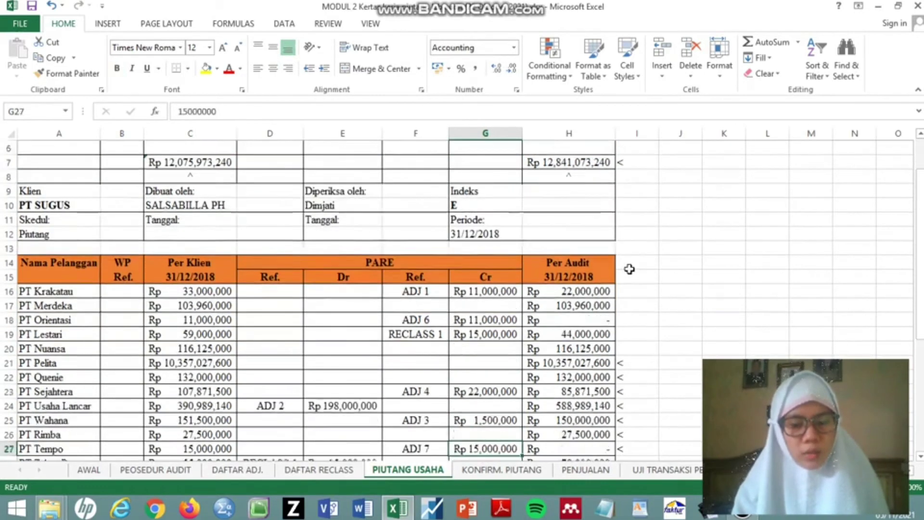
{"action": "key", "text": "Down"}
{"action": "key", "text": "Up"}
{"action": "key", "text": "Up"}
{"action": "key", "text": "Up"}
{"action": "key", "text": "Up"}
{"action": "key", "text": "Up"}
{"action": "key", "text": "Up"}
{"action": "key", "text": "Up"}
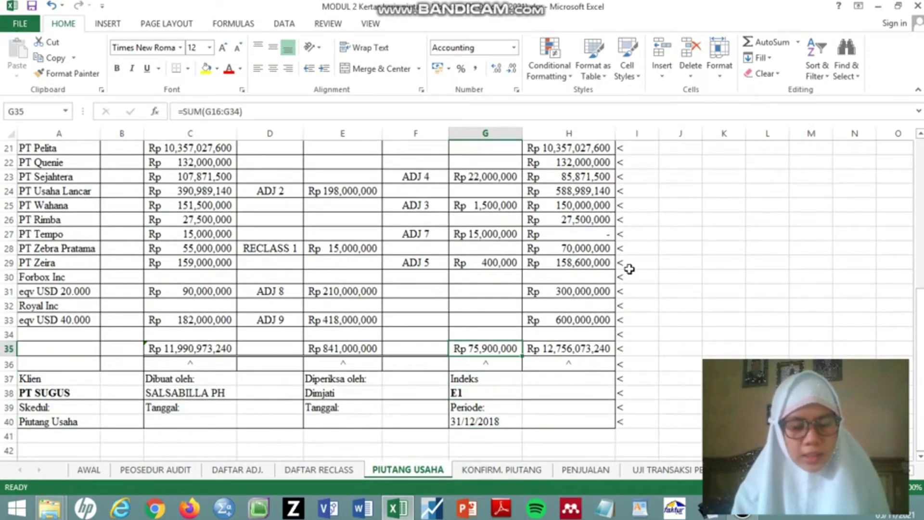
Step: Go back to the summary's Usaha row and examine the formula behind its audited balance in H3
{"action": "key", "text": "Up"}
{"action": "key", "text": "Up"}
{"action": "key", "text": "Up"}
{"action": "key", "text": "Up"}
{"action": "key", "text": "Up"}
{"action": "key", "text": "Up"}
{"action": "key", "text": "Up"}
{"action": "key", "text": "Up"}
{"action": "key", "text": "Up"}
{"action": "key", "text": "Up"}
{"action": "key", "text": "Up"}
{"action": "key", "text": "Up"}
{"action": "key", "text": "Up"}
{"action": "key", "text": "Up"}
{"action": "key", "text": "Up"}
{"action": "key", "text": "Up"}
{"action": "key", "text": "Up"}
{"action": "key", "text": "Up"}
{"action": "key", "text": "Up"}
{"action": "key", "text": "Up"}
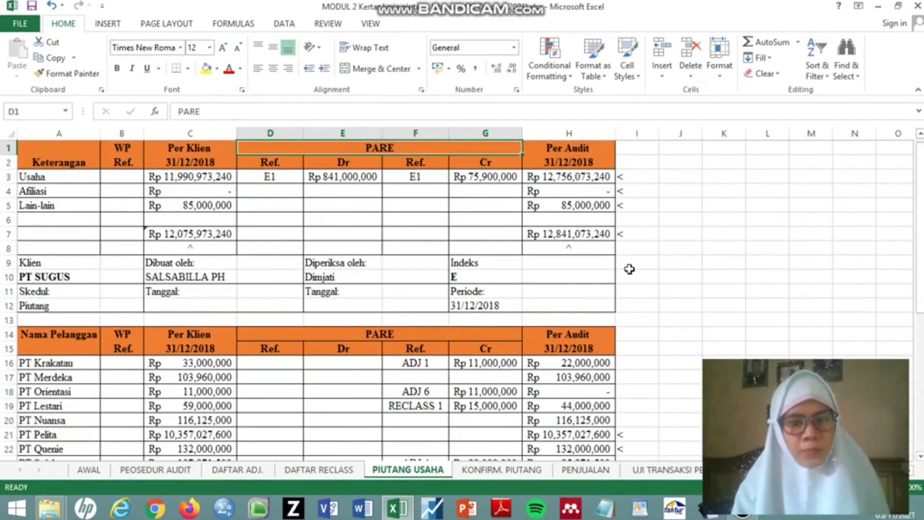
{"action": "key", "text": "Down"}
{"action": "key", "text": "Right"}
{"action": "key", "text": "Right"}
{"action": "key", "text": "Right"}
{"action": "key", "text": "Down"}
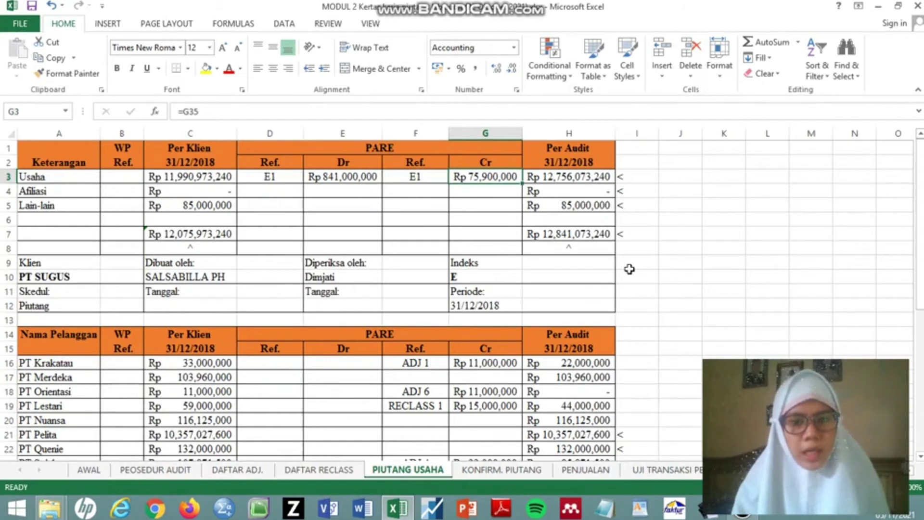
{"action": "key", "text": "Right"}
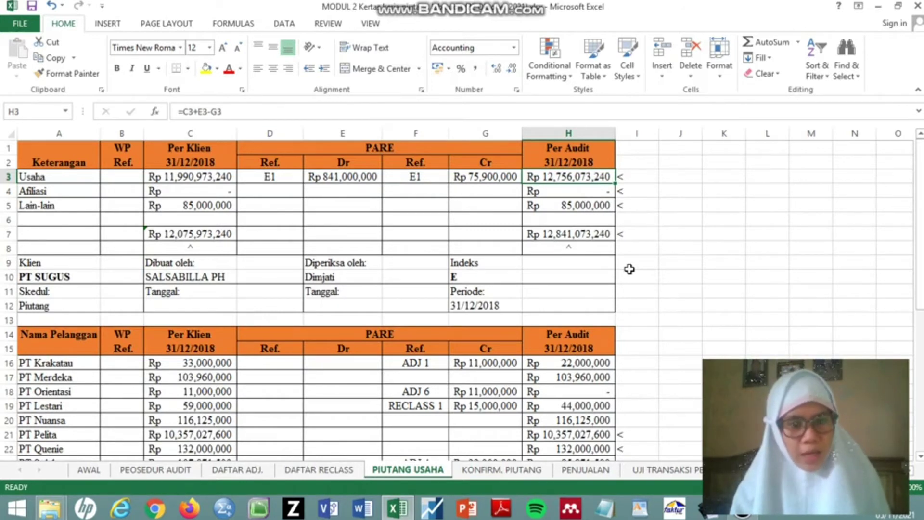
Step: Check the audited balances of the Afiliasi and Lain-lain rows and the audit total formula in H7
{"action": "key", "text": "Down"}
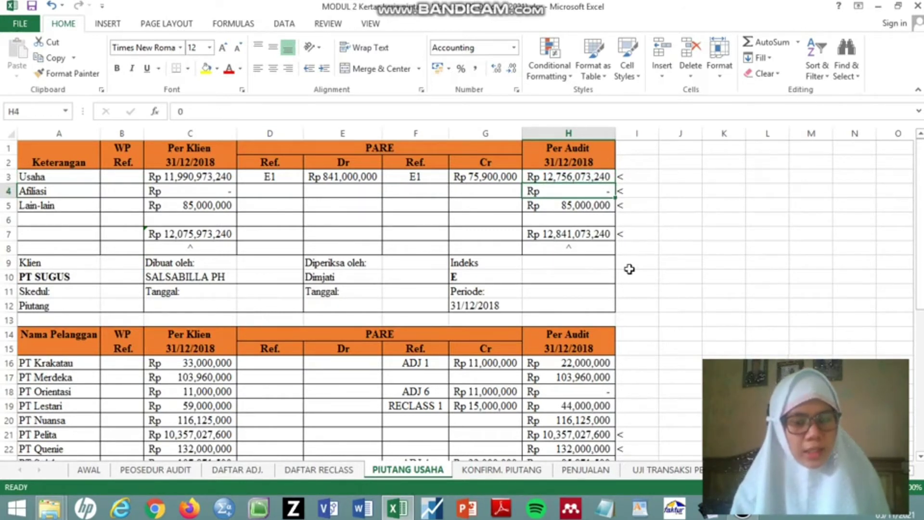
{"action": "key", "text": "Down"}
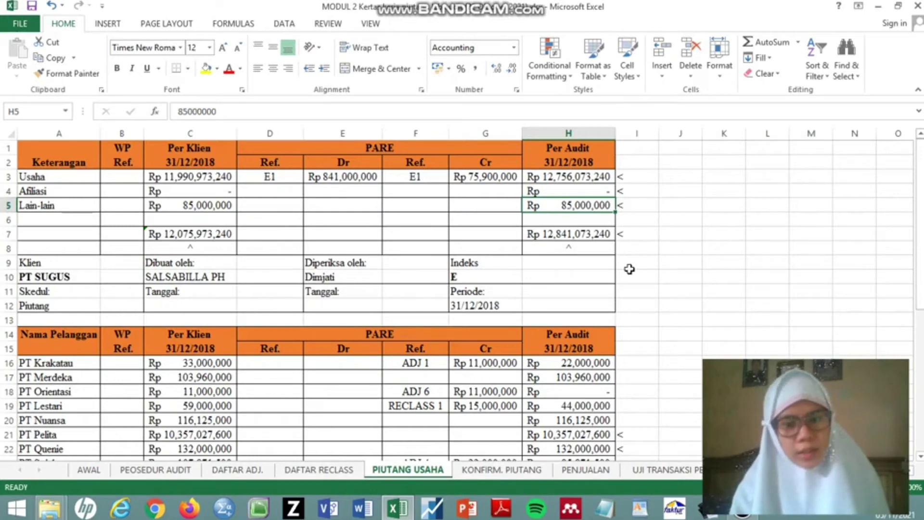
{"action": "key", "text": "Down"}
{"action": "key", "text": "Down"}
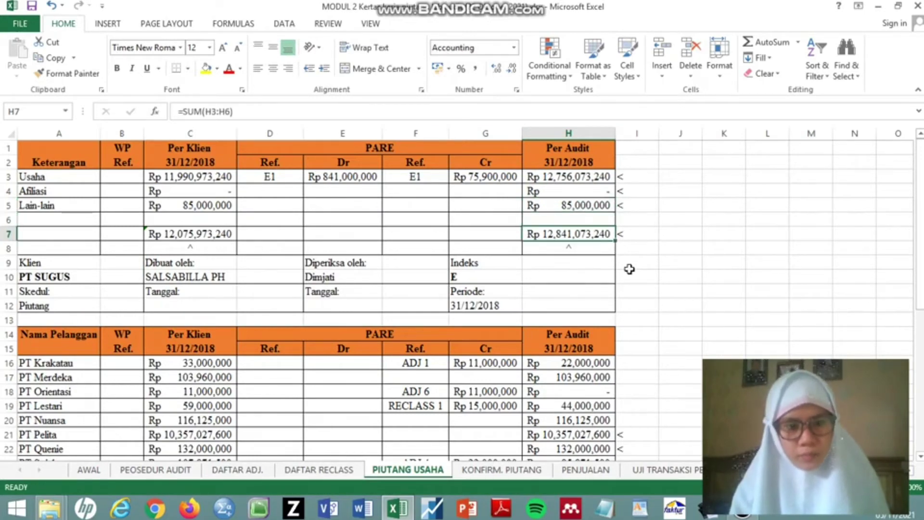
Step: Open the KONFIRM. PIUTANG sheet and look over the Daftar Konfirmasi schedule and its identification block
{"action": "key", "text": "ctrl+Page_Down"}
{"action": "scroll", "coordinate": [149, 378], "scroll_direction": "down", "scroll_amount": 3}
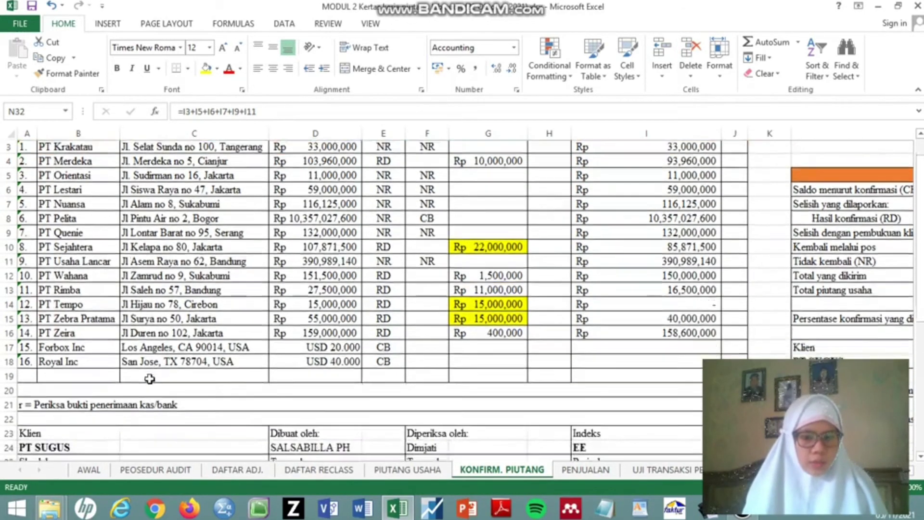
{"action": "left_click", "coordinate": [116, 378]}
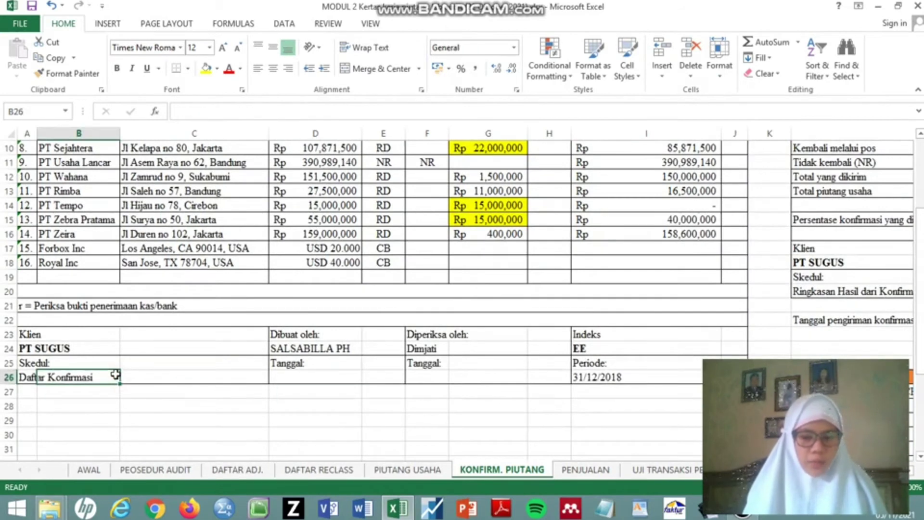
{"action": "scroll", "coordinate": [117, 374], "scroll_direction": "up", "scroll_amount": 3}
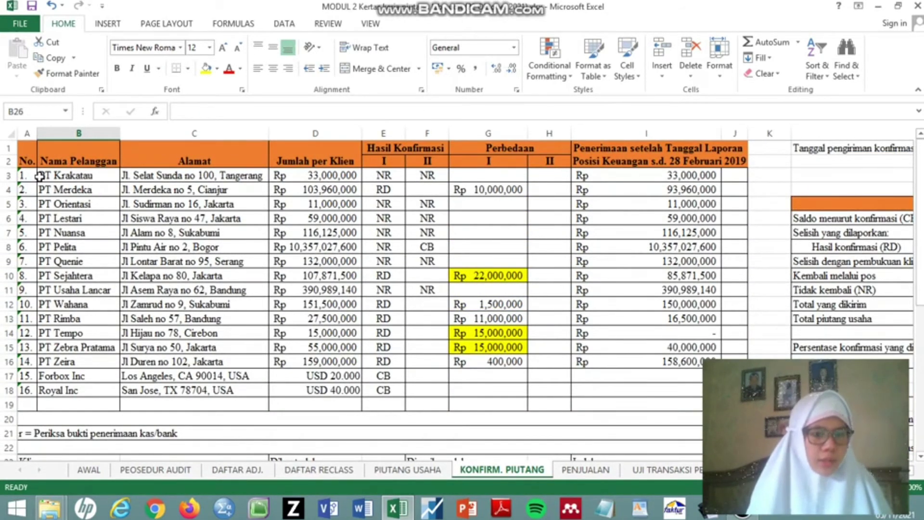
Step: Survey the confirmation list's customers from PT Krakatau to Royal Inc
{"action": "left_click", "coordinate": [63, 174]}
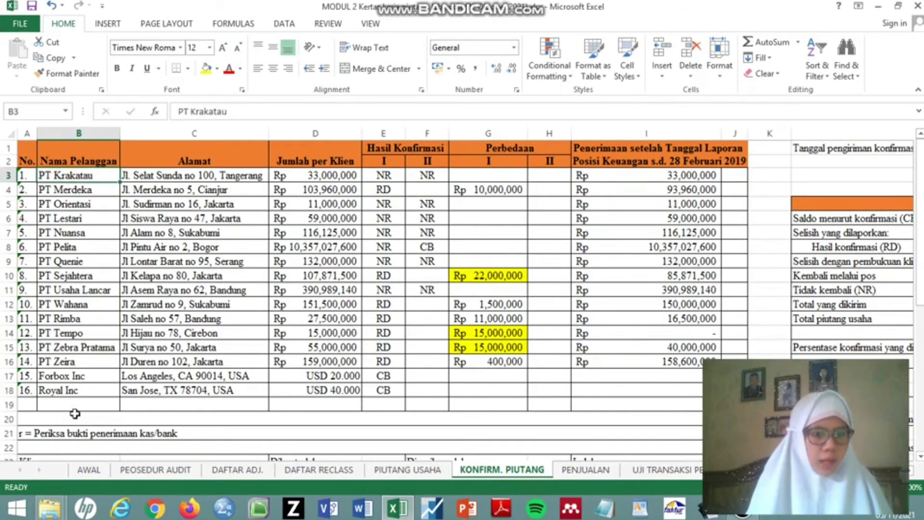
{"action": "left_click", "coordinate": [78, 390]}
{"action": "left_click", "coordinate": [93, 177]}
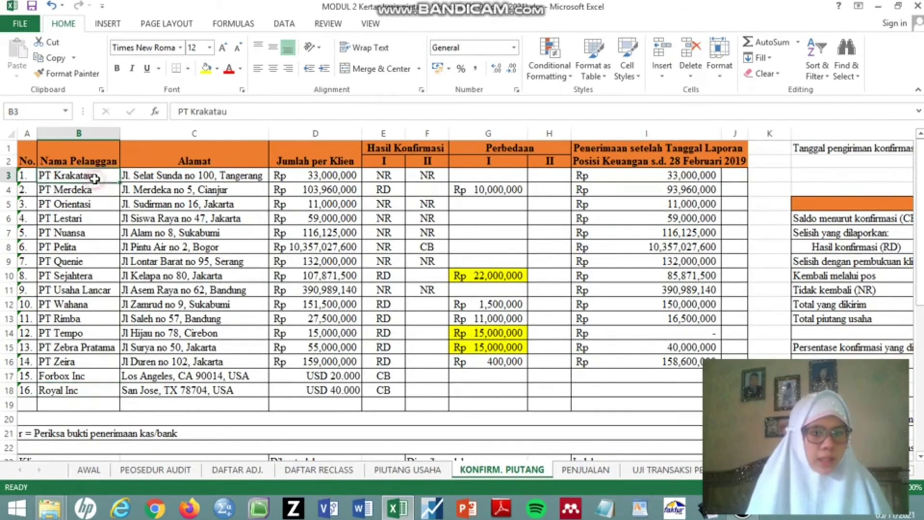
Step: Examine PT Krakatau's address, client balance and both confirmation results
{"action": "key", "text": "Right"}
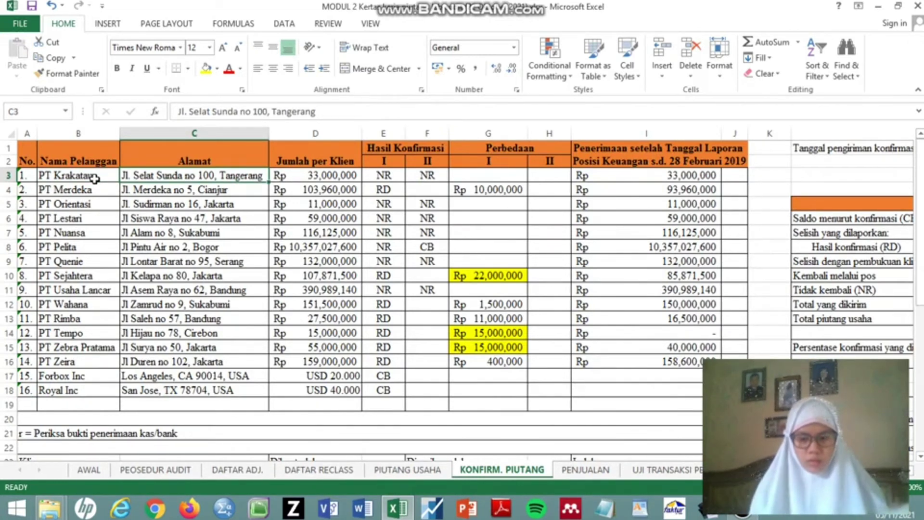
{"action": "key", "text": "Right"}
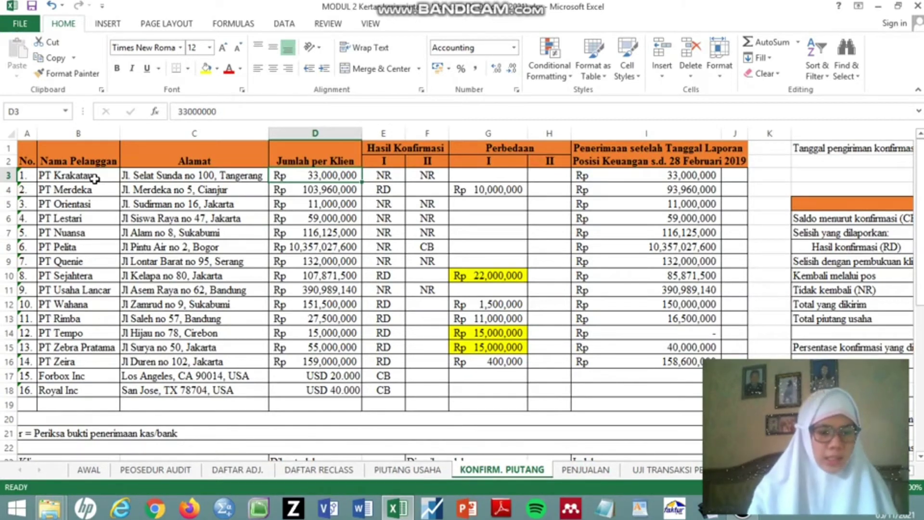
{"action": "key", "text": "Right"}
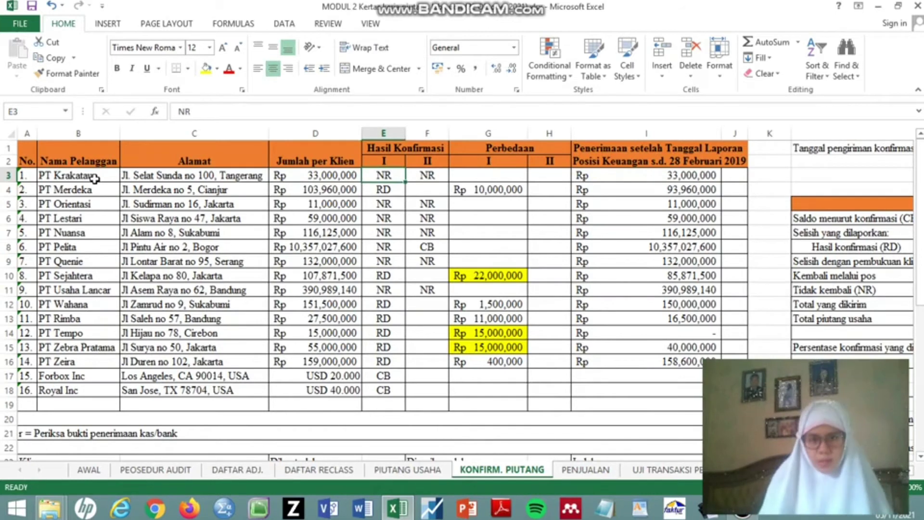
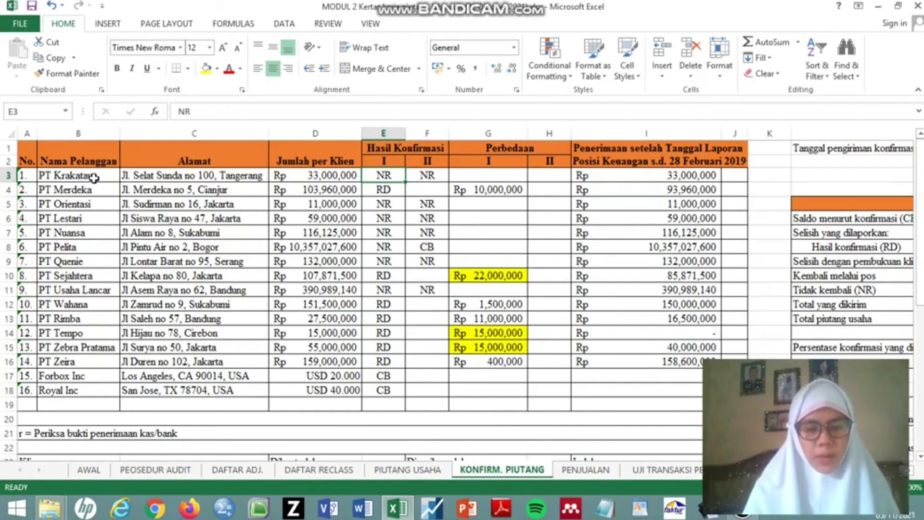
{"action": "key", "text": "Right"}
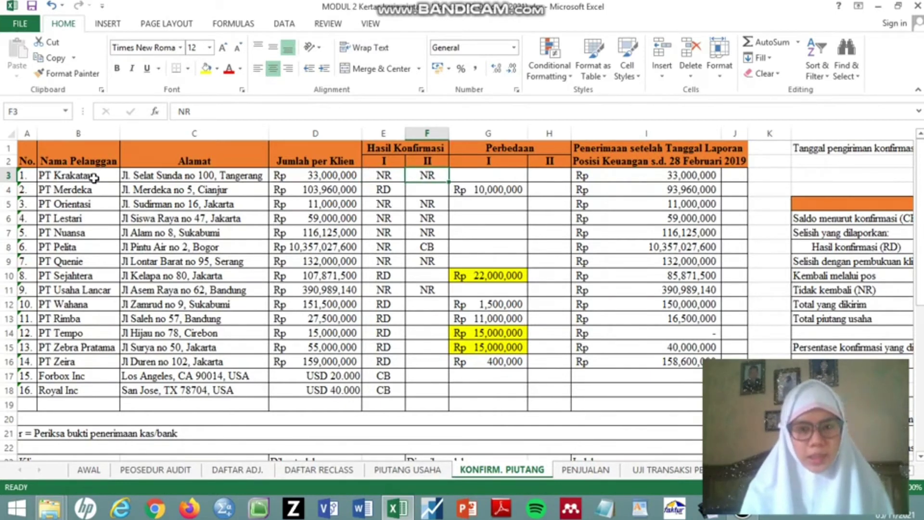
{"action": "key", "text": "Left"}
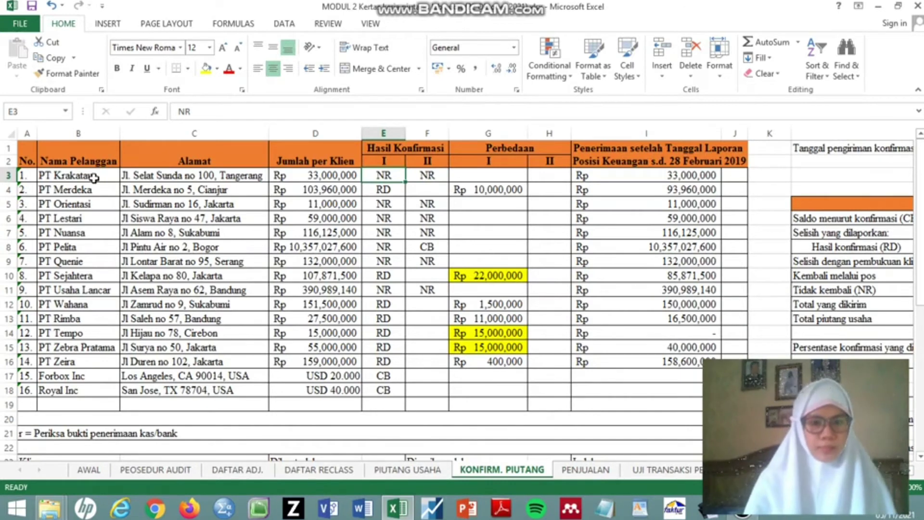
Step: Compare PT Merdeka's client balance with its first confirmation result and reported difference
{"action": "key", "text": "Left"}
{"action": "key", "text": "Left"}
{"action": "key", "text": "Left"}
{"action": "key", "text": "Down"}
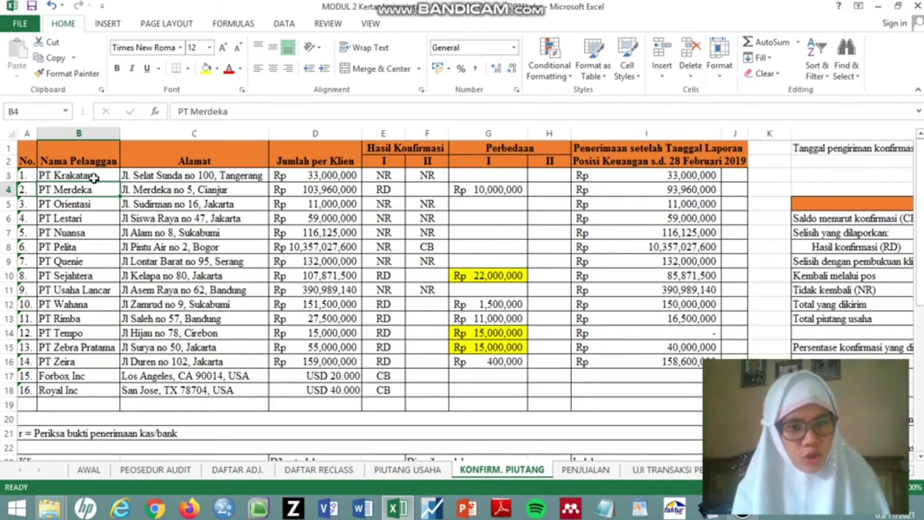
{"action": "key", "text": "Right"}
{"action": "key", "text": "Right"}
{"action": "key", "text": "Right"}
{"action": "key", "text": "Right"}
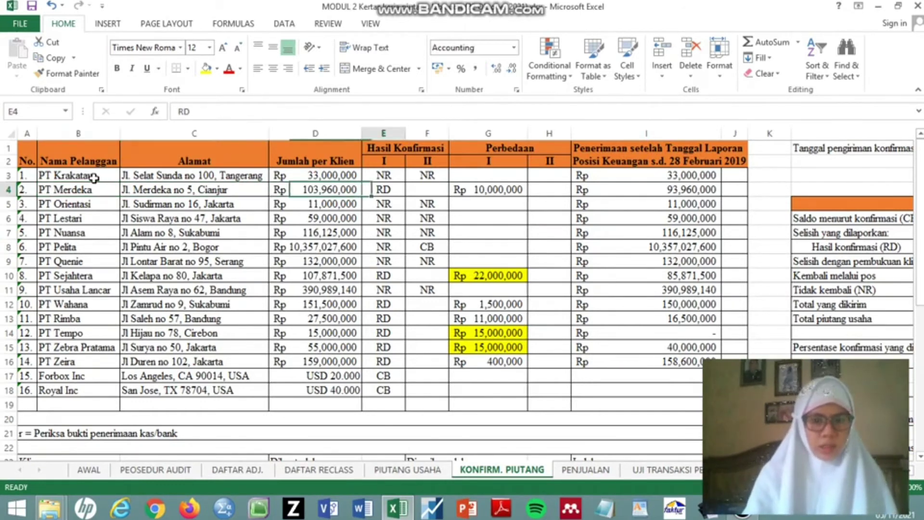
{"action": "key", "text": "Right"}
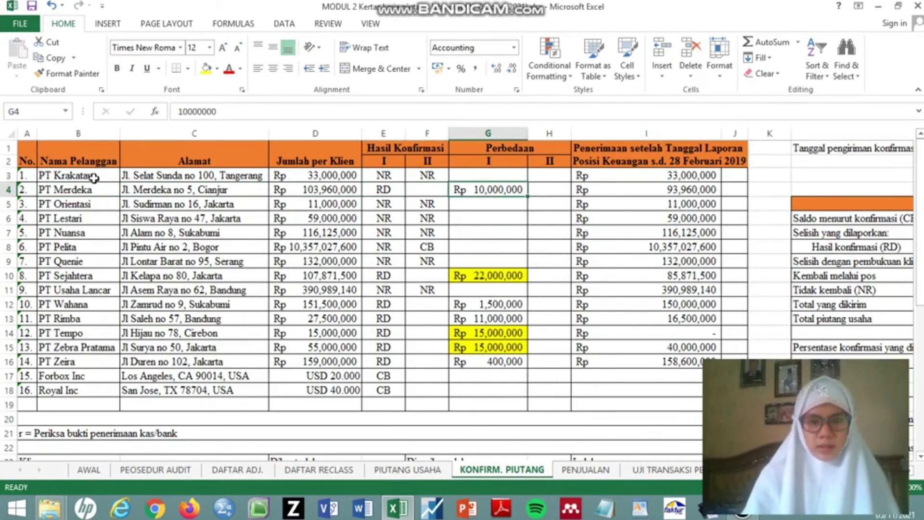
{"action": "key", "text": "Left"}
{"action": "key", "text": "Left"}
{"action": "key", "text": "Left"}
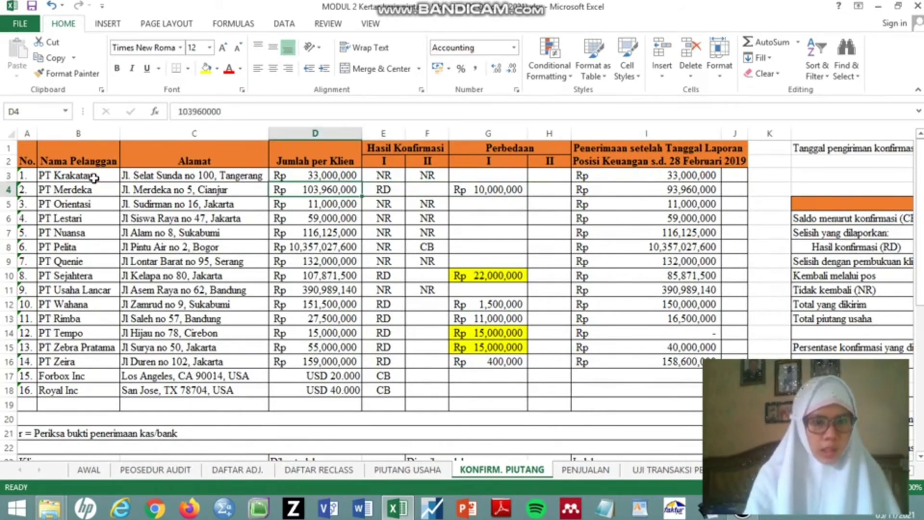
Step: Review PT Orientasi's address, client balance, both confirmation results and first difference cell
{"action": "key", "text": "Left"}
{"action": "key", "text": "Left"}
{"action": "key", "text": "Down"}
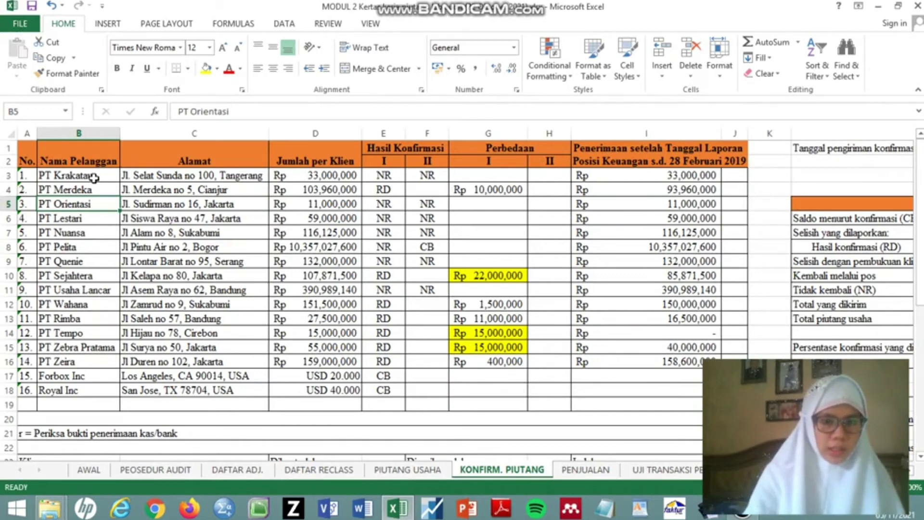
{"action": "key", "text": "Right"}
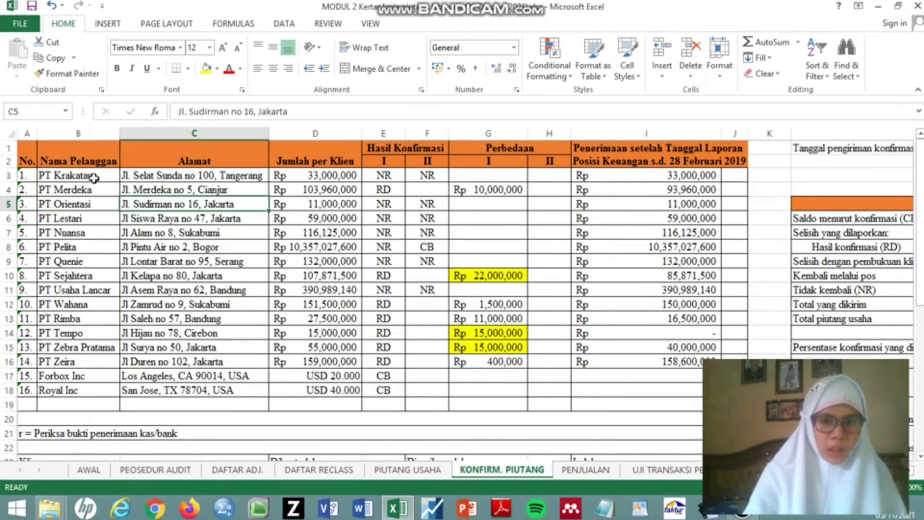
{"action": "key", "text": "Right"}
{"action": "key", "text": "Right"}
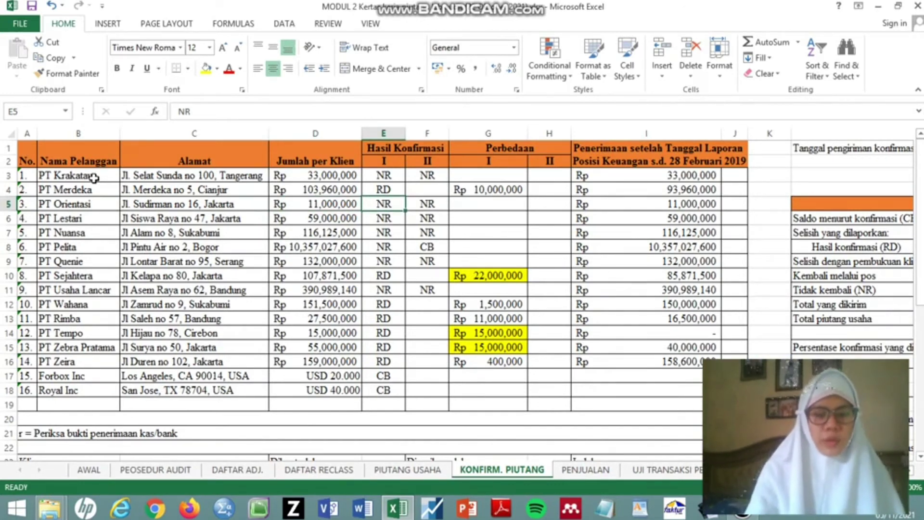
{"action": "key", "text": "Right"}
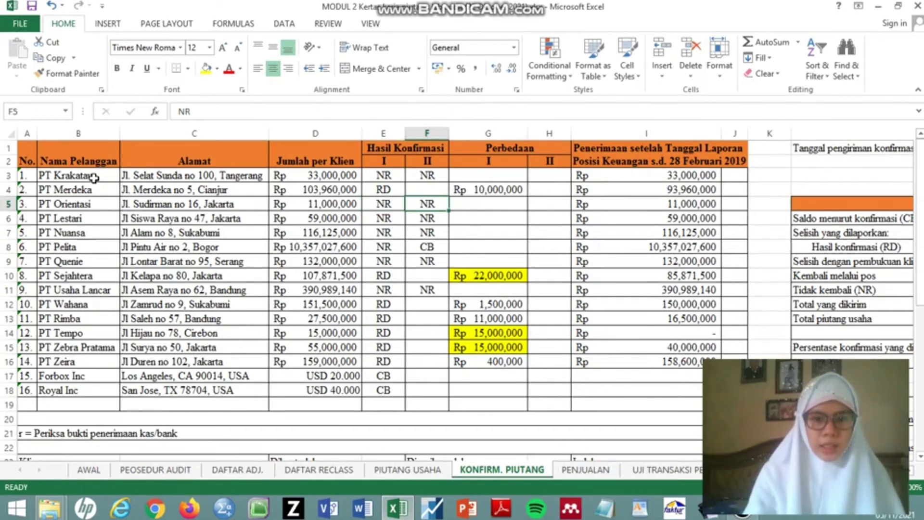
{"action": "key", "text": "Right"}
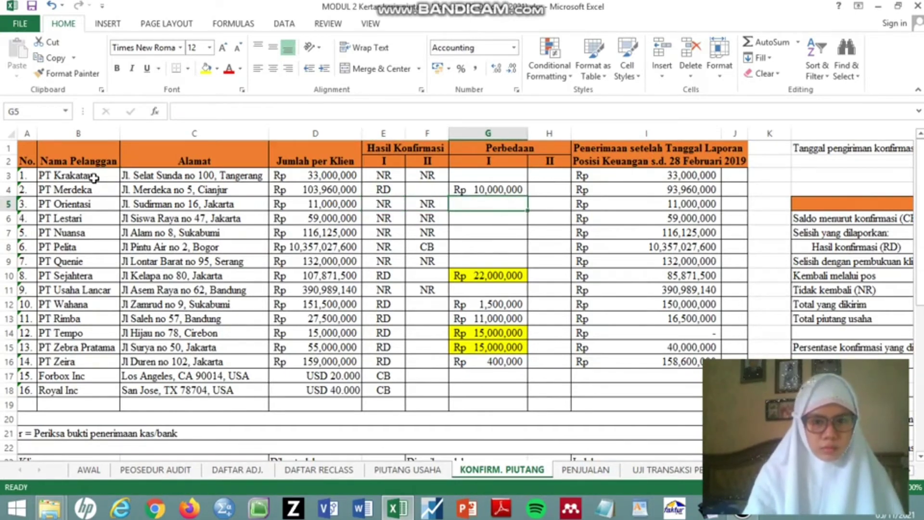
Step: Check PT Lestari's client balance along with its first and second confirmation results
{"action": "key", "text": "Left"}
{"action": "key", "text": "Left"}
{"action": "key", "text": "Left"}
{"action": "key", "text": "Left"}
{"action": "key", "text": "Left"}
{"action": "key", "text": "Down"}
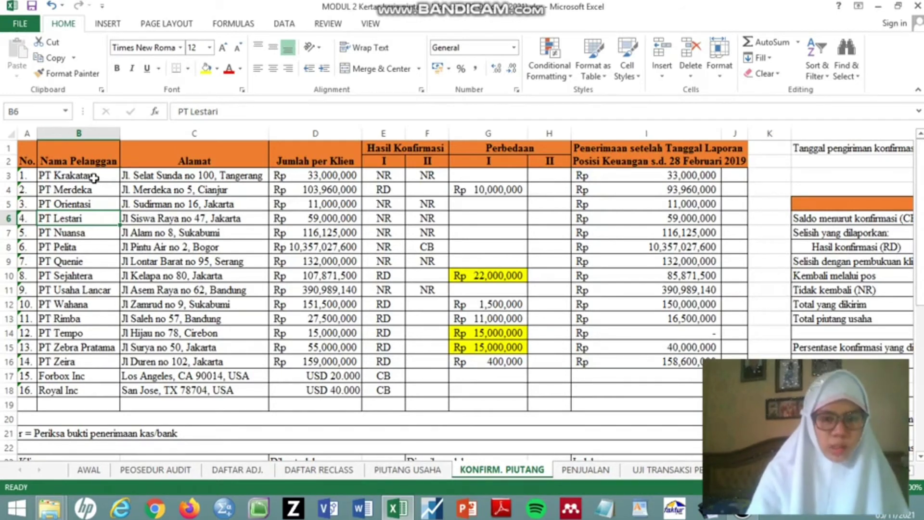
{"action": "key", "text": "Right"}
{"action": "key", "text": "Right"}
{"action": "key", "text": "Right"}
{"action": "key", "text": "Right"}
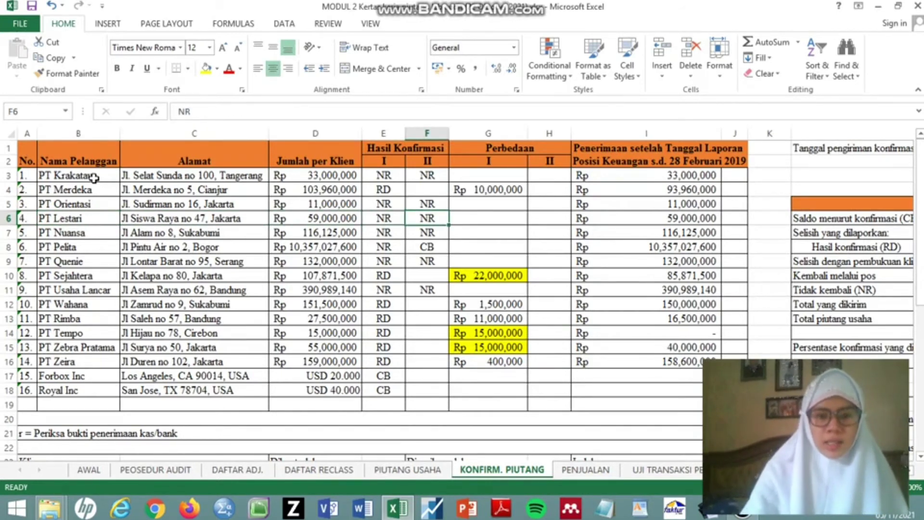
{"action": "key", "text": "Left"}
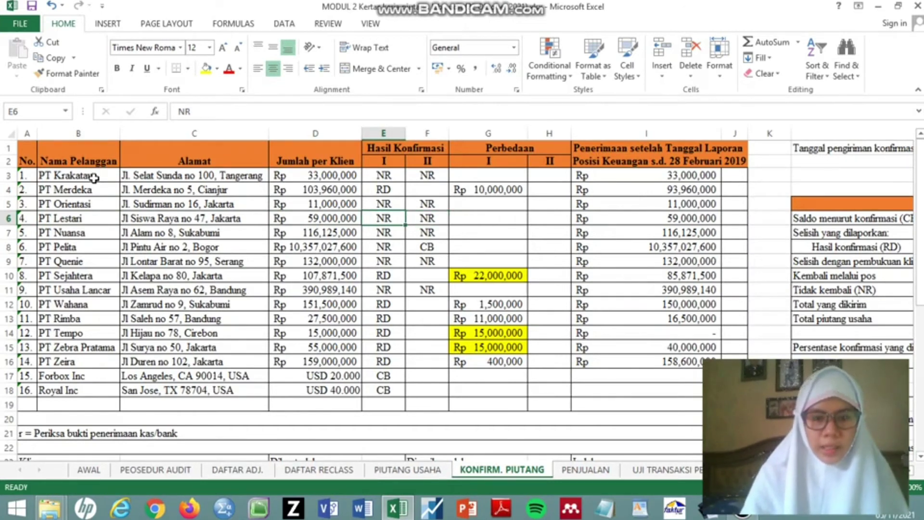
Step: Review PT Nuansa's address, client balance and both confirmation results
{"action": "key", "text": "Down"}
{"action": "key", "text": "Left"}
{"action": "key", "text": "Left"}
{"action": "key", "text": "Left"}
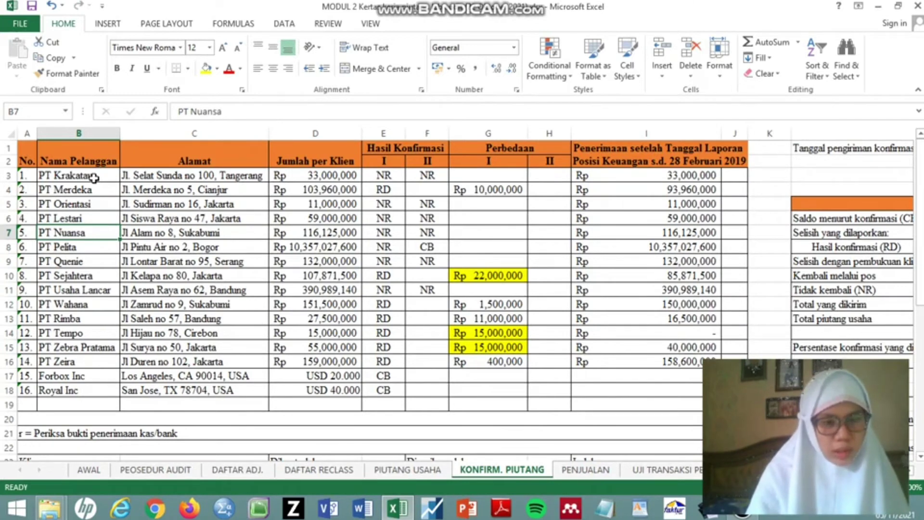
{"action": "key", "text": "Right"}
{"action": "key", "text": "Right"}
{"action": "key", "text": "Right"}
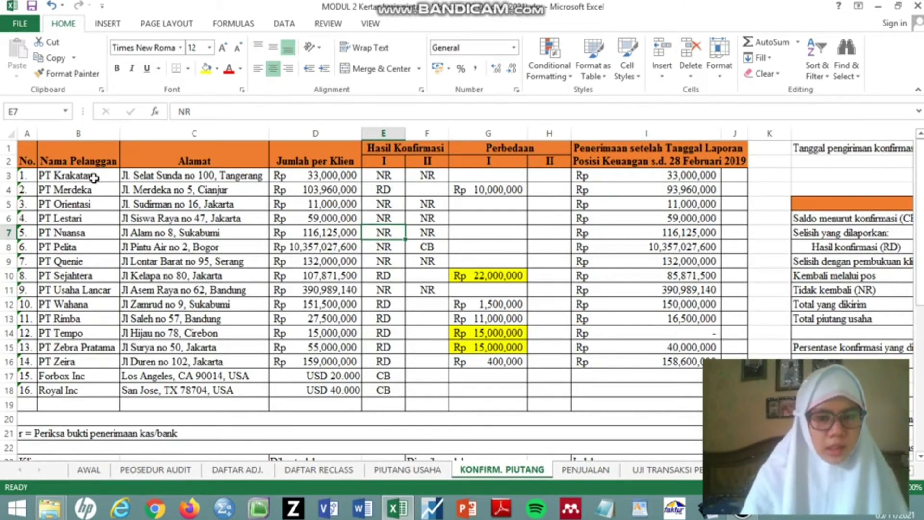
{"action": "key", "text": "Right"}
Step: Examine PT Pelita's client balance and compare its first and second confirmation results
{"action": "key", "text": "Down"}
{"action": "key", "text": "Left"}
{"action": "key", "text": "Left"}
{"action": "key", "text": "Left"}
{"action": "key", "text": "Left"}
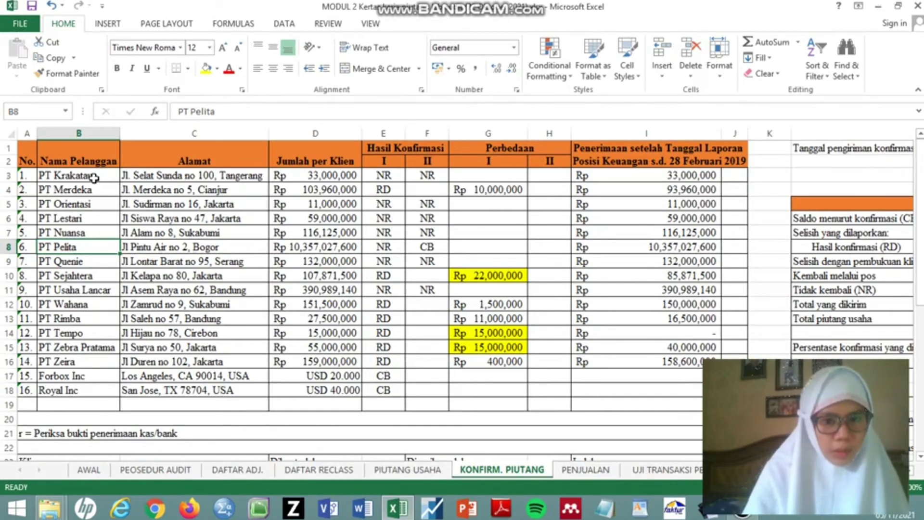
{"action": "key", "text": "Right"}
{"action": "key", "text": "Right"}
{"action": "key", "text": "Right"}
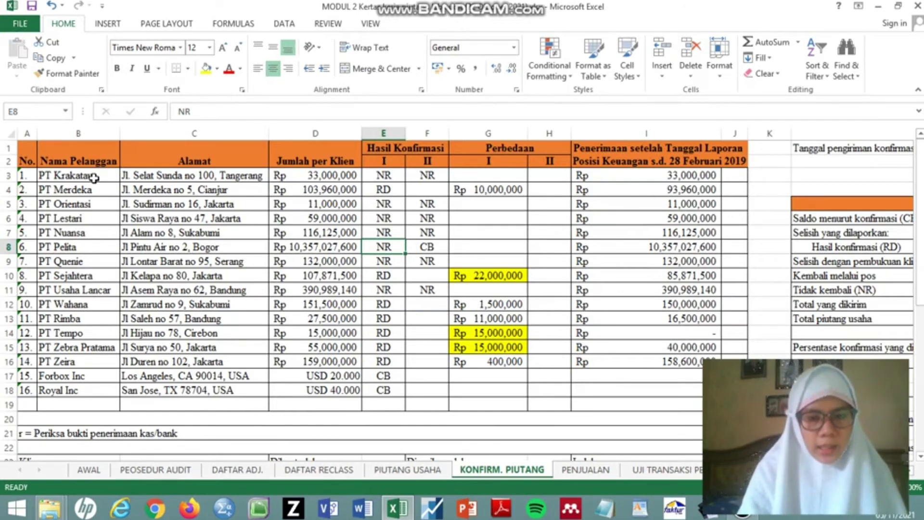
{"action": "key", "text": "Right"}
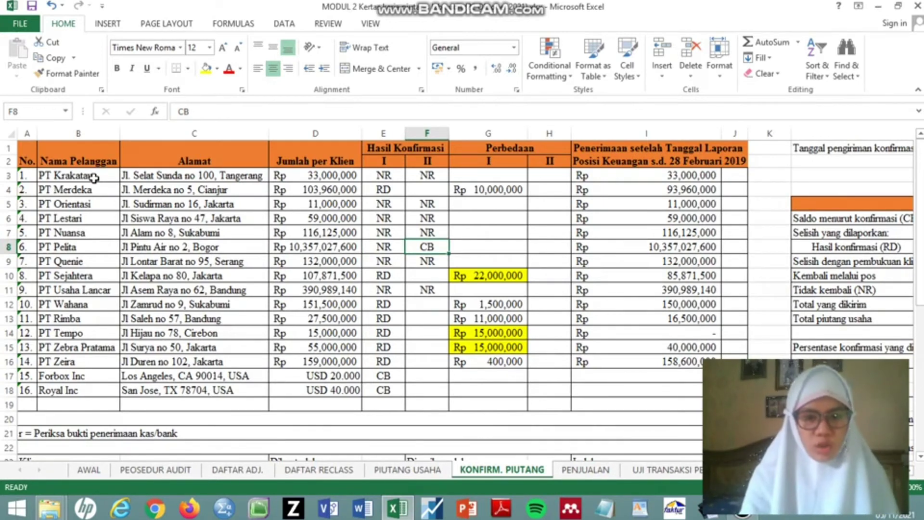
Step: Check PT Quenie's address, client balance and results for both confirmation rounds
{"action": "key", "text": "Left"}
{"action": "key", "text": "Left"}
{"action": "key", "text": "Left"}
{"action": "key", "text": "Left"}
{"action": "key", "text": "Left"}
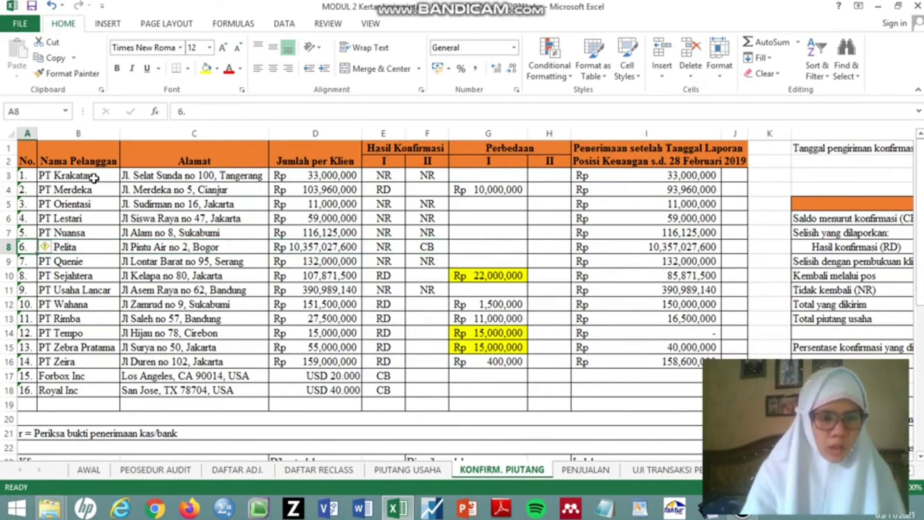
{"action": "key", "text": "Down"}
{"action": "key", "text": "Right"}
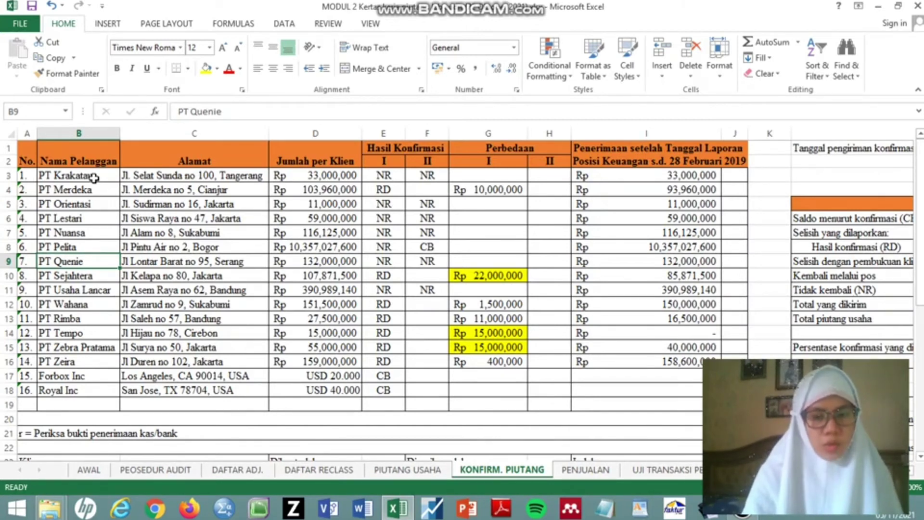
{"action": "key", "text": "Right"}
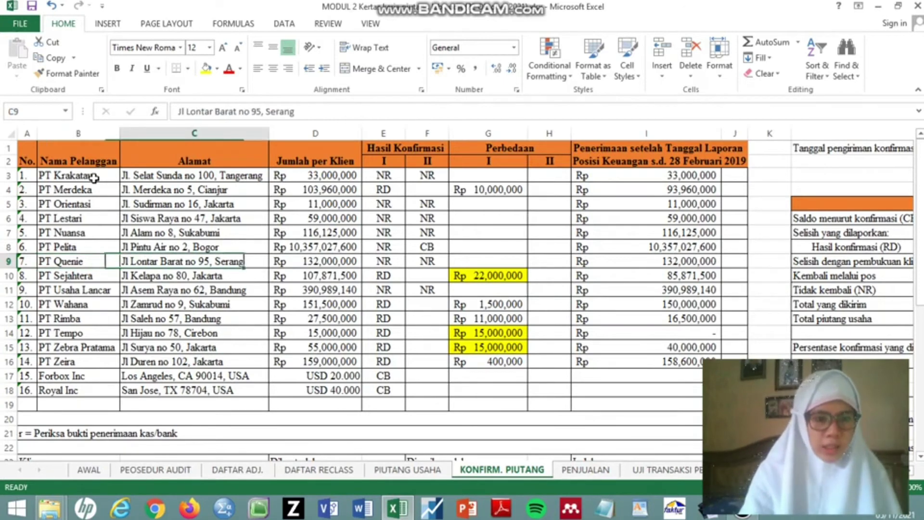
{"action": "key", "text": "Right"}
{"action": "key", "text": "Right"}
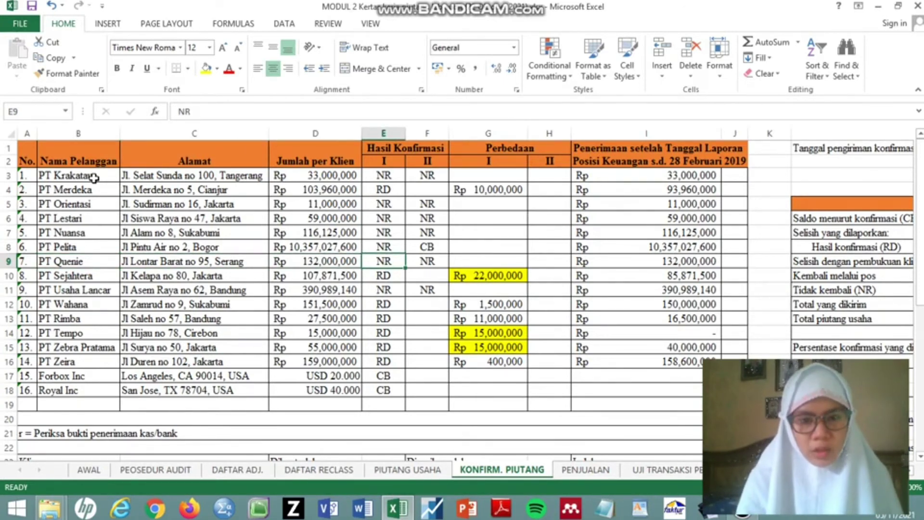
{"action": "key", "text": "Right"}
Step: Review PT Sejahtera's address, client balance and first confirmation result
{"action": "key", "text": "Left"}
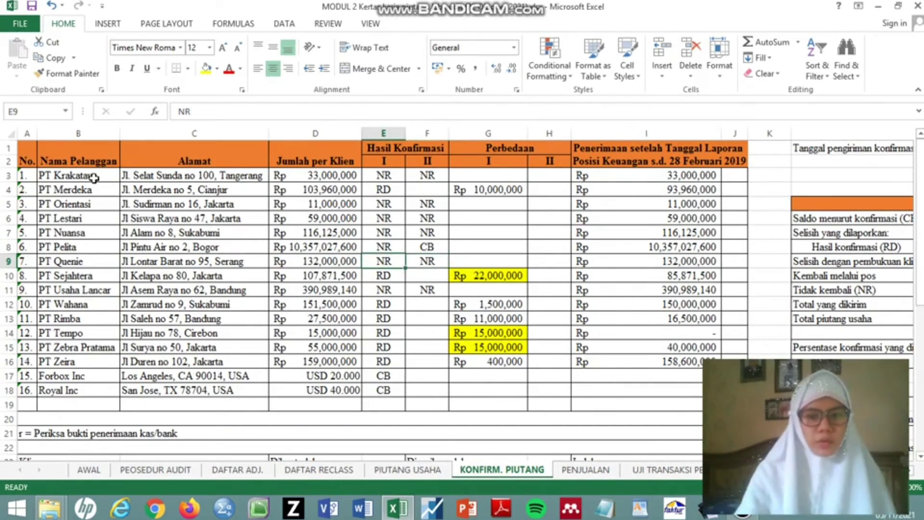
{"action": "key", "text": "Left"}
{"action": "key", "text": "Left"}
{"action": "key", "text": "Left"}
{"action": "key", "text": "Left"}
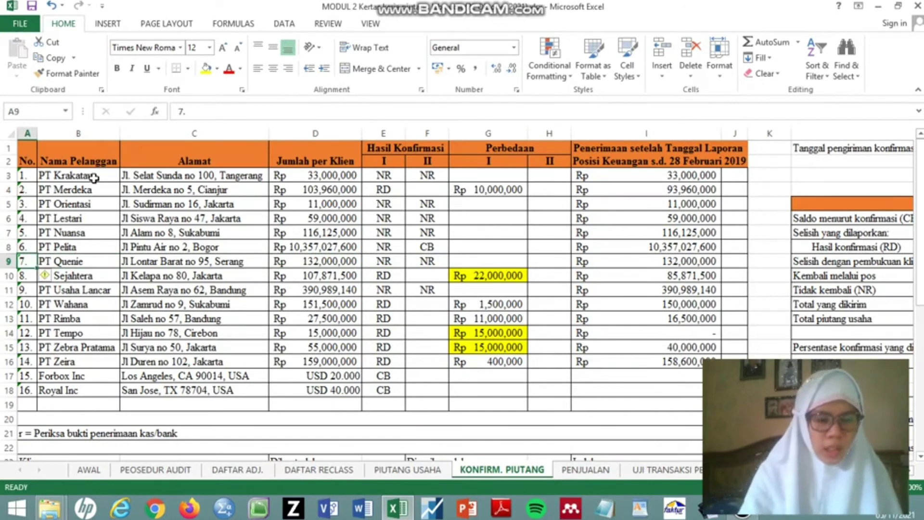
{"action": "key", "text": "Down"}
{"action": "key", "text": "Right"}
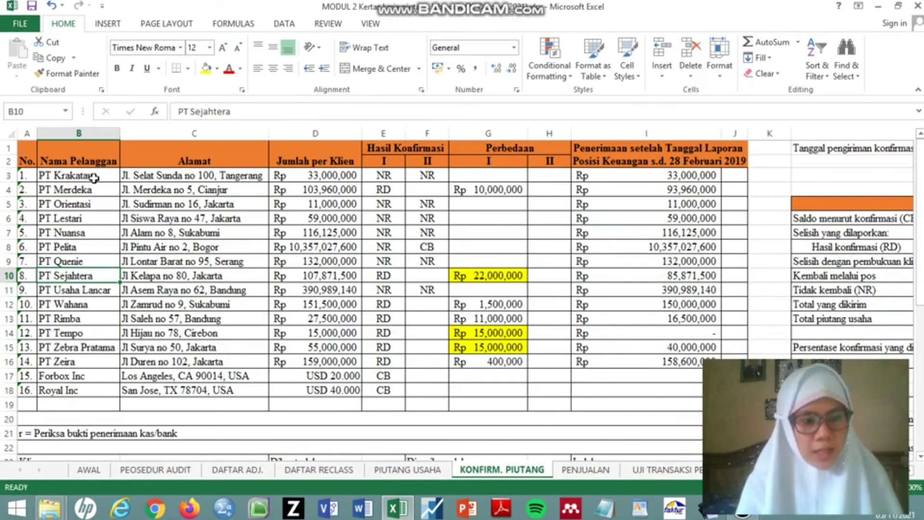
{"action": "key", "text": "Right"}
{"action": "key", "text": "Right"}
{"action": "key", "text": "Right"}
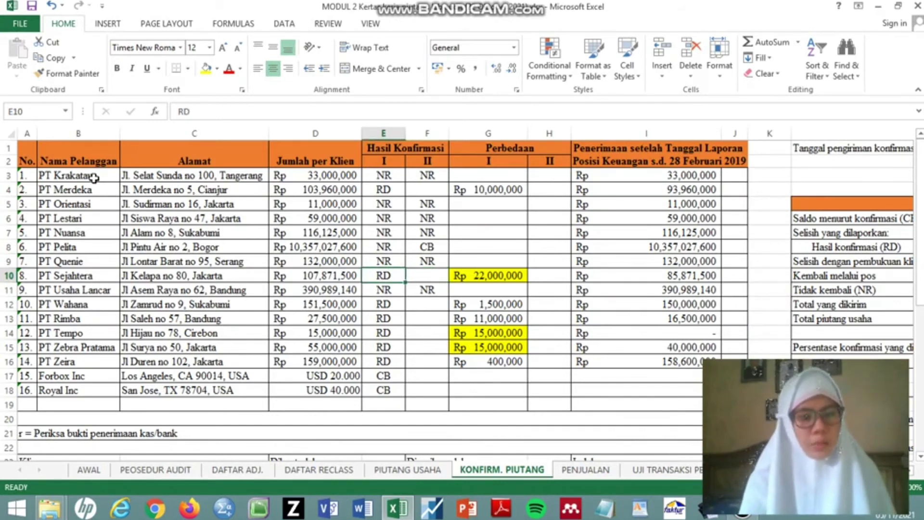
Step: Examine PT Usaha Lancar's address, client balance and both confirmation results
{"action": "key", "text": "Left"}
{"action": "key", "text": "Left"}
{"action": "key", "text": "Left"}
{"action": "key", "text": "Left"}
{"action": "key", "text": "Down"}
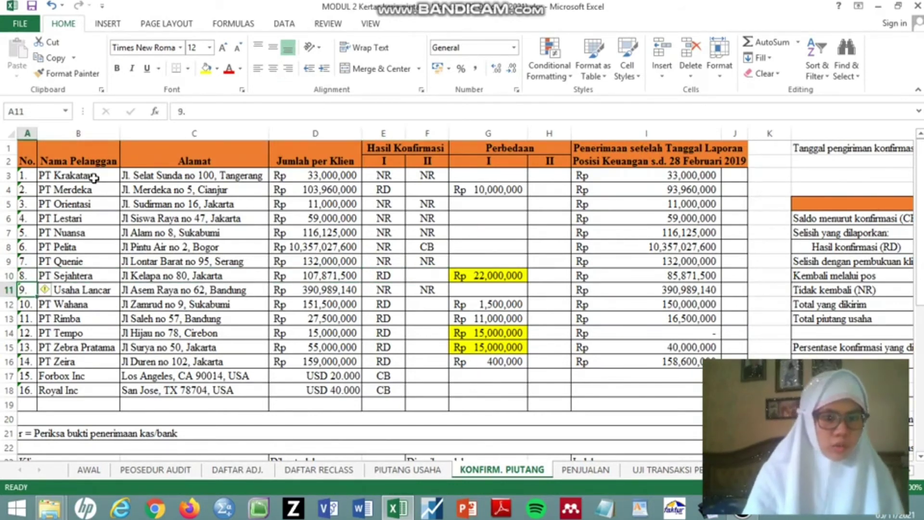
{"action": "key", "text": "Right"}
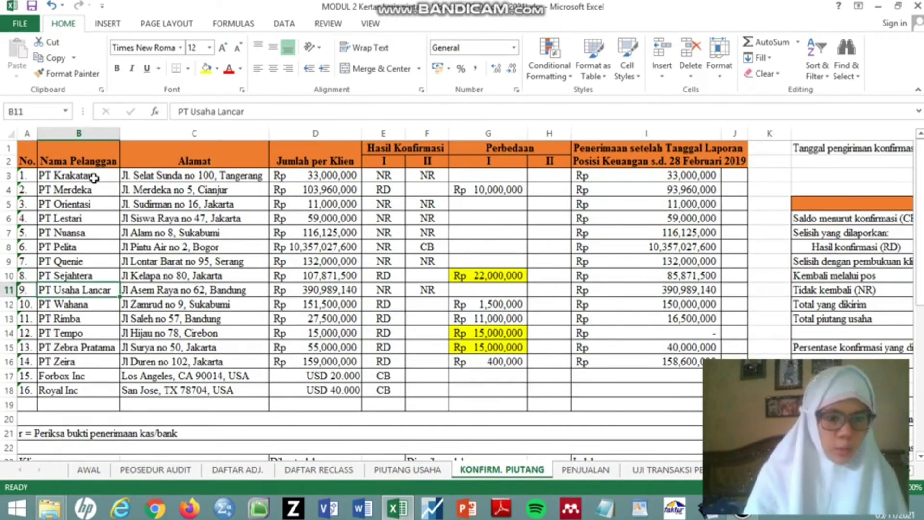
{"action": "key", "text": "Right"}
{"action": "key", "text": "Right"}
{"action": "key", "text": "Right"}
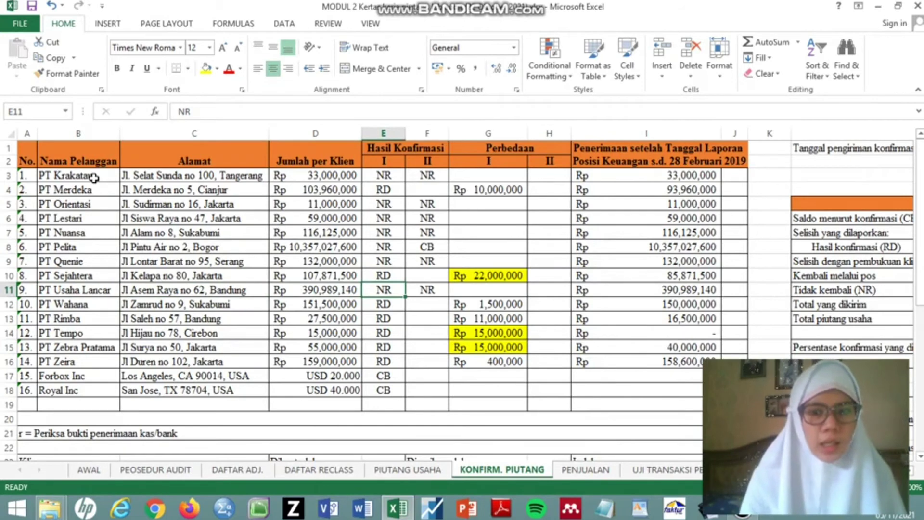
{"action": "key", "text": "Right"}
Step: Check PT Wahana's client balance, first confirmation result and second confirmation cell
{"action": "key", "text": "Left"}
{"action": "key", "text": "Left"}
{"action": "key", "text": "Left"}
{"action": "key", "text": "Left"}
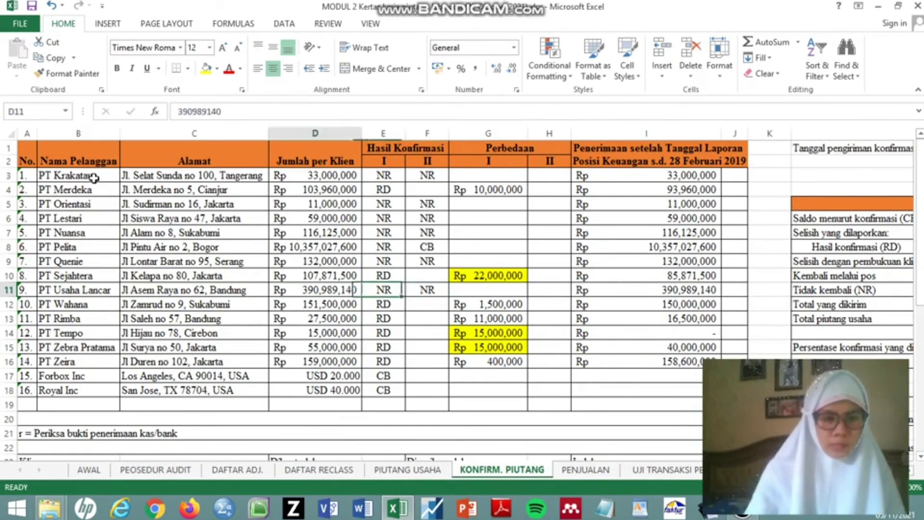
{"action": "key", "text": "Left"}
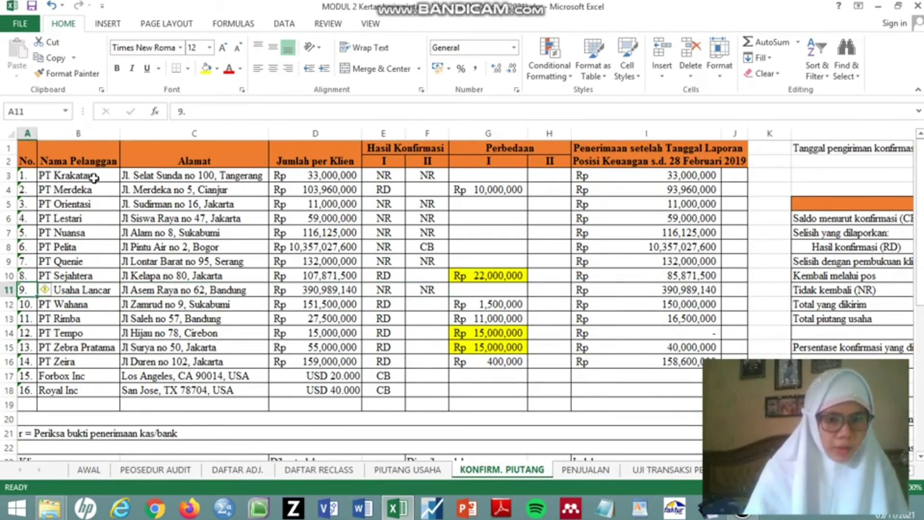
{"action": "key", "text": "Down"}
{"action": "key", "text": "Right"}
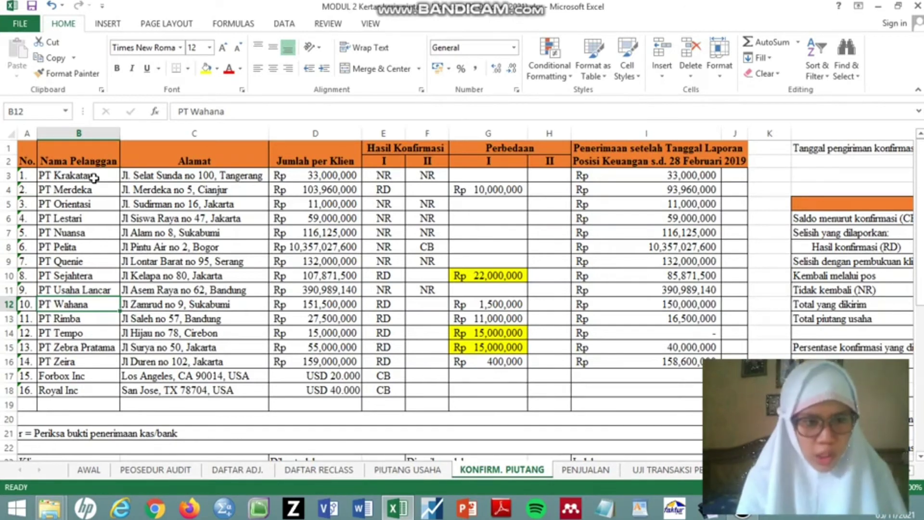
{"action": "key", "text": "Right"}
{"action": "key", "text": "Right"}
{"action": "key", "text": "Right"}
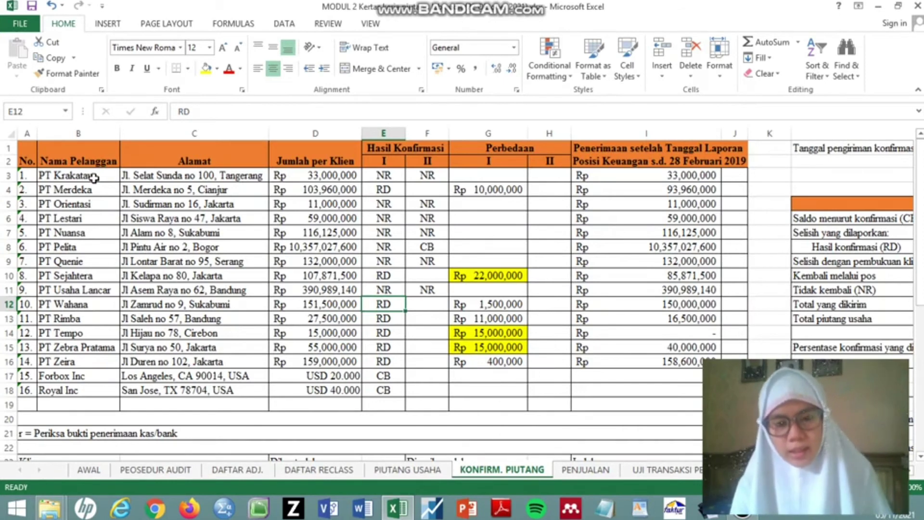
{"action": "key", "text": "Right"}
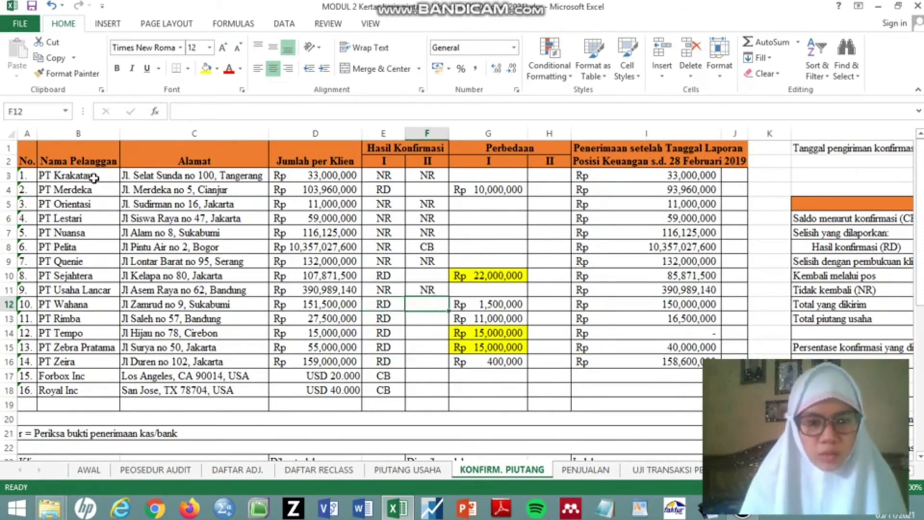
Step: Review PT Rimba's address, client balance and first confirmation result
{"action": "key", "text": "Left"}
{"action": "key", "text": "Left"}
{"action": "key", "text": "Left"}
{"action": "key", "text": "Left"}
{"action": "key", "text": "Left"}
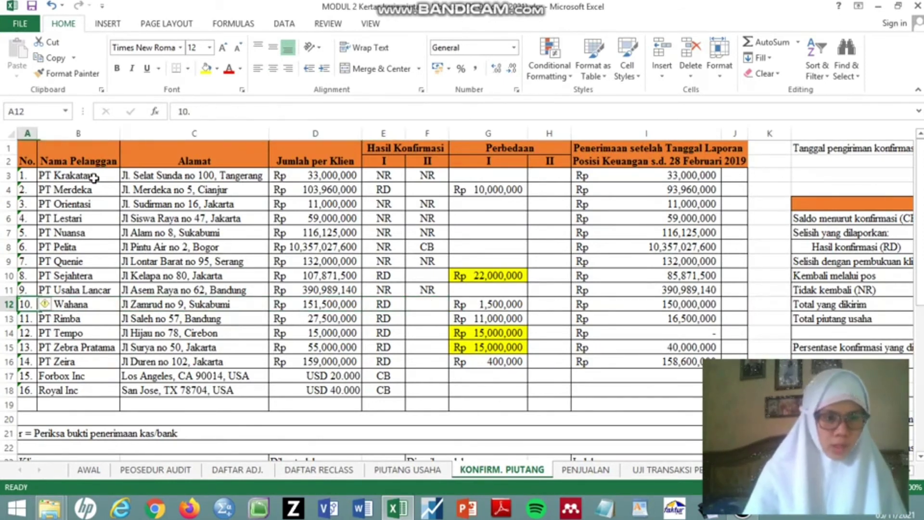
{"action": "key", "text": "Down"}
{"action": "key", "text": "Right"}
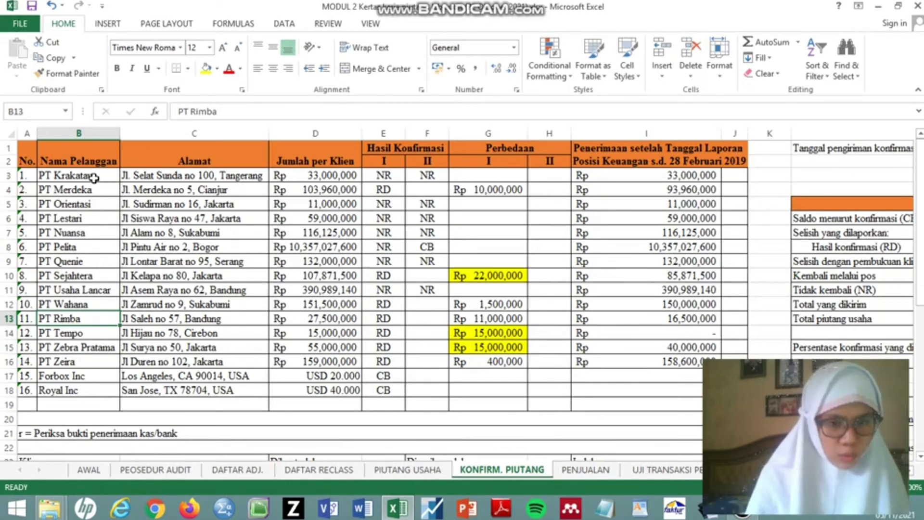
{"action": "key", "text": "Right"}
{"action": "key", "text": "Right"}
{"action": "key", "text": "Right"}
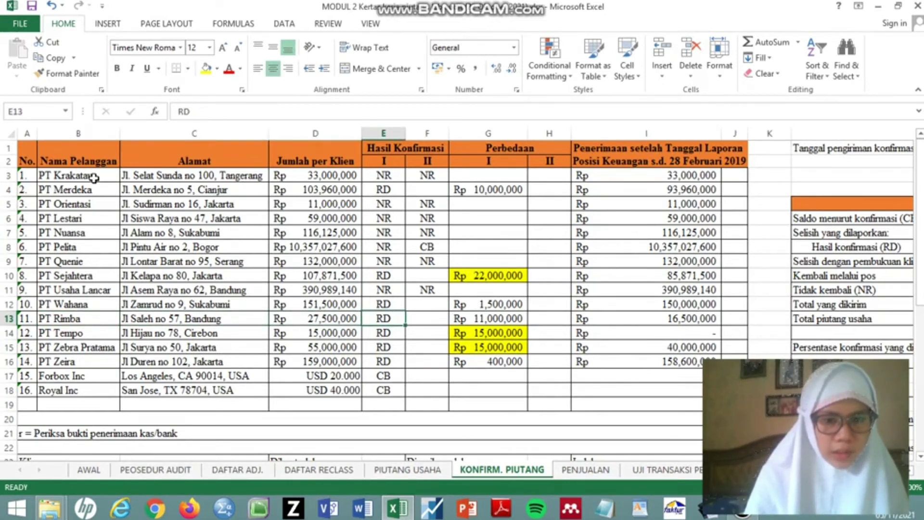
Step: Examine PT Tempo's address, client balance, first confirmation result and second confirmation cell
{"action": "key", "text": "Left"}
{"action": "key", "text": "Left"}
{"action": "key", "text": "Left"}
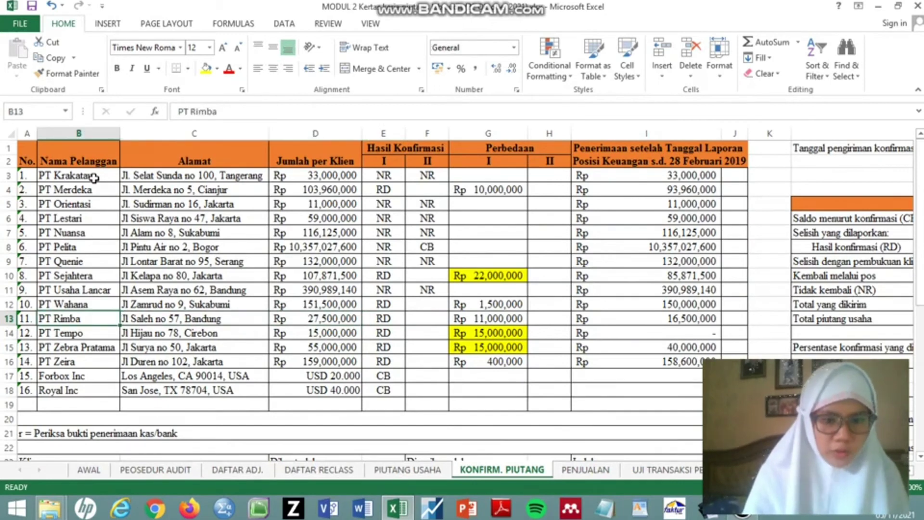
{"action": "key", "text": "Left"}
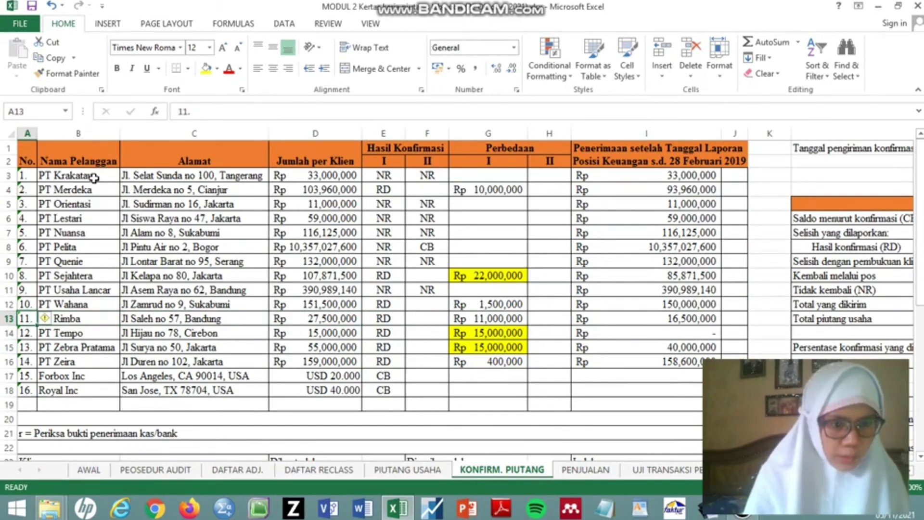
{"action": "key", "text": "Down"}
{"action": "key", "text": "Right"}
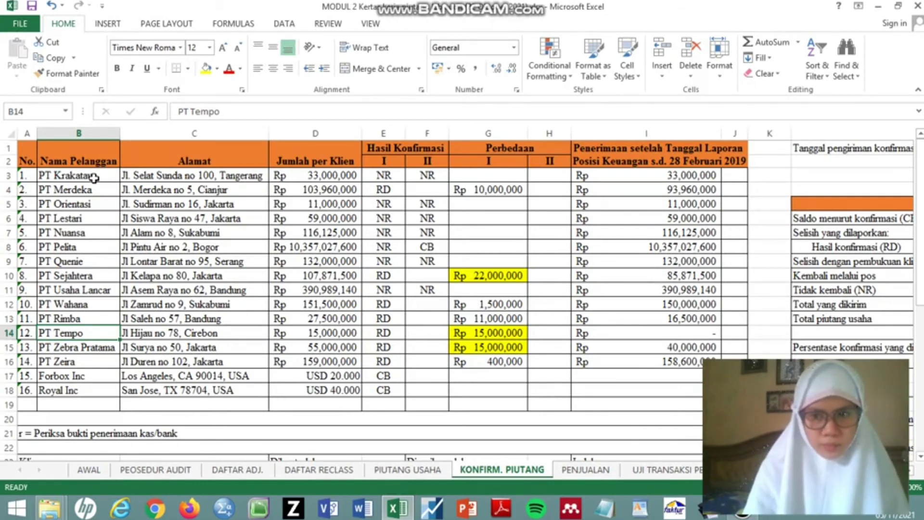
{"action": "key", "text": "Right"}
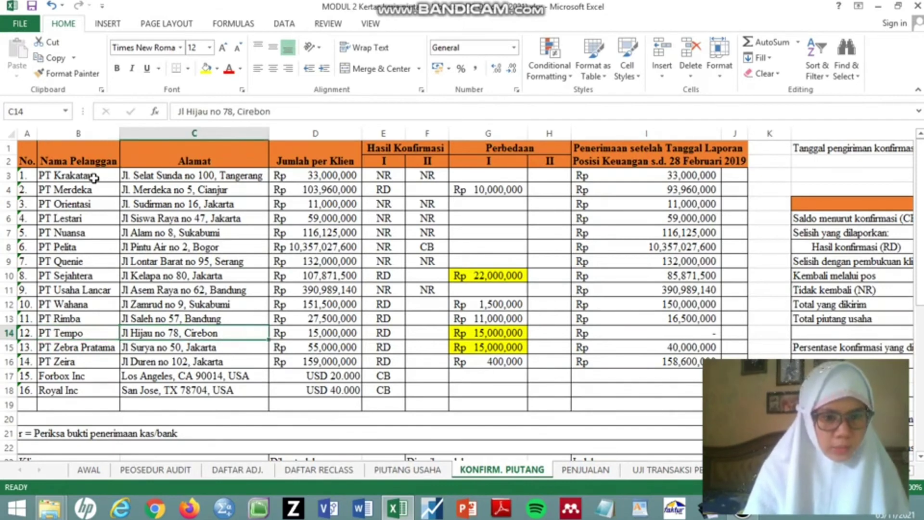
{"action": "key", "text": "Right"}
{"action": "key", "text": "Right"}
{"action": "key", "text": "Right"}
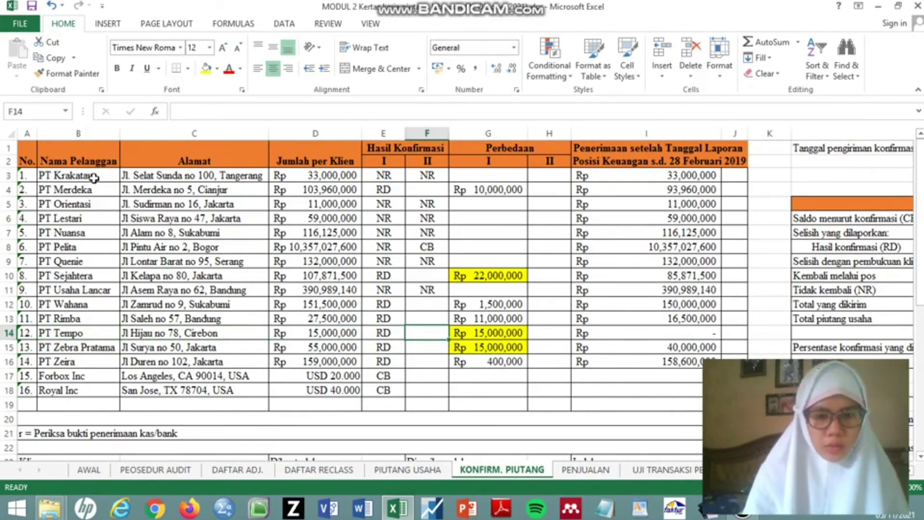
Step: Check PT Zebra Pratama's address, client balance and first confirmation result
{"action": "key", "text": "Left"}
{"action": "key", "text": "Left"}
{"action": "key", "text": "Left"}
{"action": "key", "text": "Left"}
{"action": "key", "text": "Left"}
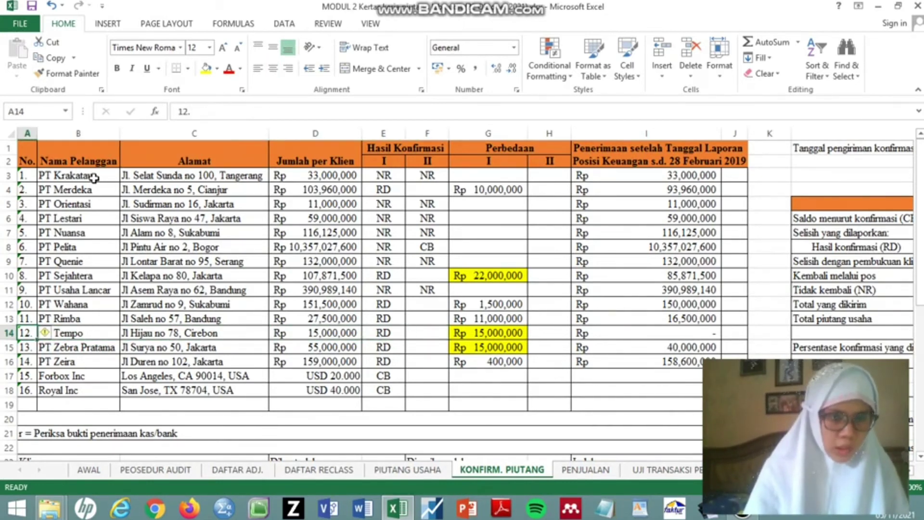
{"action": "key", "text": "Down"}
{"action": "key", "text": "Right"}
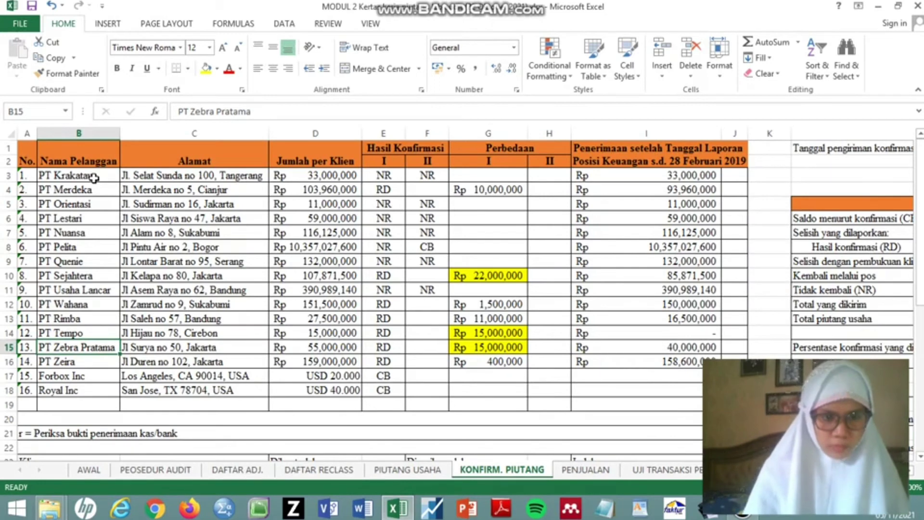
{"action": "key", "text": "Right"}
{"action": "key", "text": "Right"}
{"action": "key", "text": "Right"}
Step: Review PT Zeira's first confirmation result, customer name, address and client balance
{"action": "key", "text": "Down"}
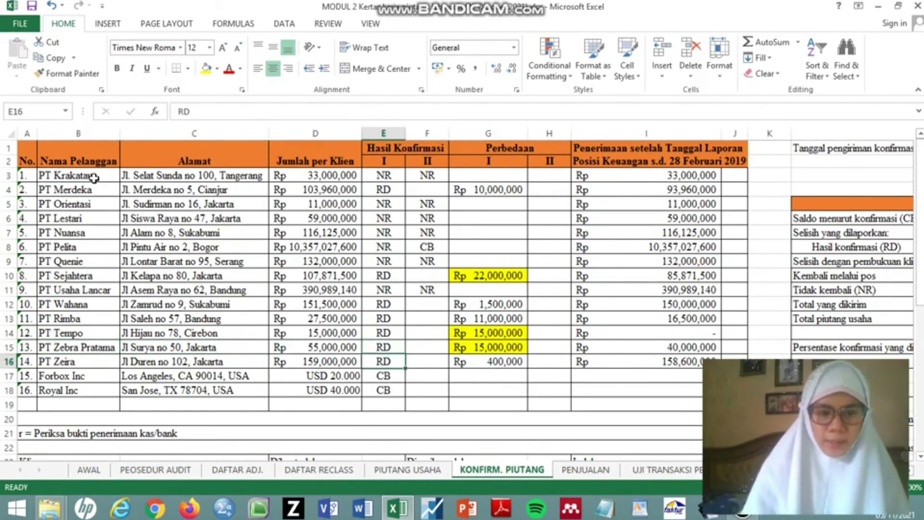
{"action": "key", "text": "Left"}
{"action": "key", "text": "Left"}
{"action": "key", "text": "Left"}
{"action": "key", "text": "Left"}
{"action": "key", "text": "Right"}
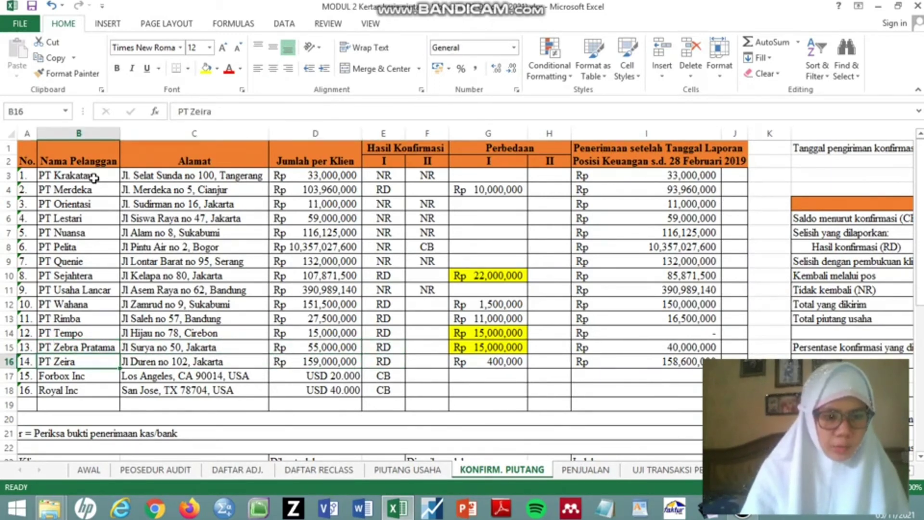
{"action": "key", "text": "Right"}
{"action": "key", "text": "Right"}
{"action": "key", "text": "Right"}
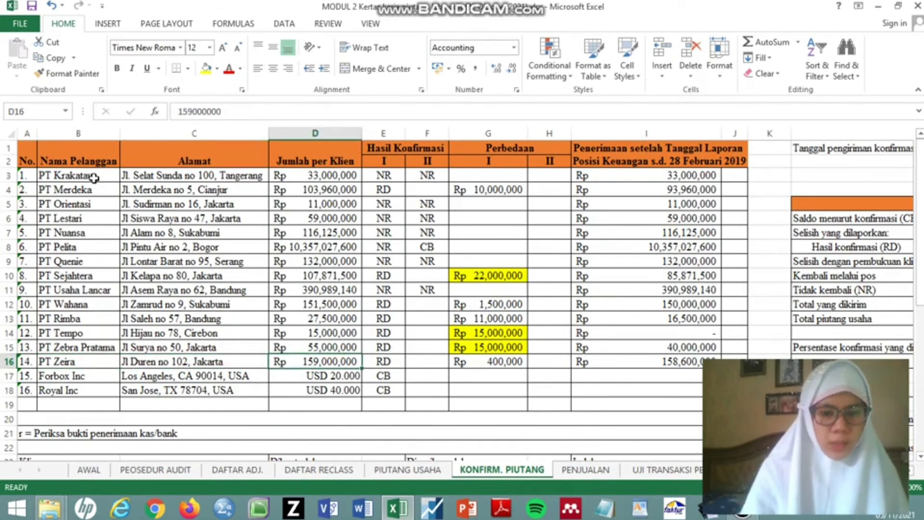
Step: Review Forbox Inc's customer name, client balance and first confirmation result in row 17
{"action": "key", "text": "Down"}
{"action": "key", "text": "Left"}
{"action": "key", "text": "Left"}
{"action": "key", "text": "Left"}
{"action": "key", "text": "Left"}
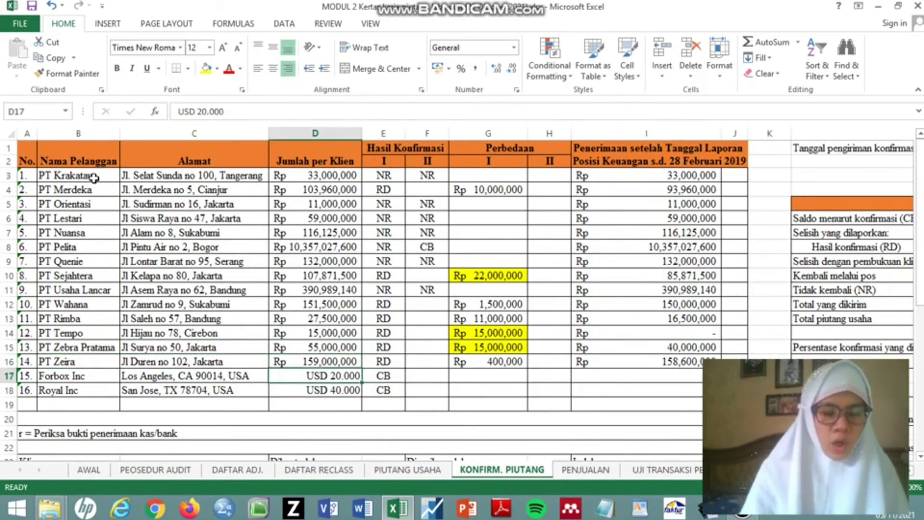
{"action": "key", "text": "Right"}
{"action": "key", "text": "Right"}
{"action": "key", "text": "Right"}
{"action": "key", "text": "Right"}
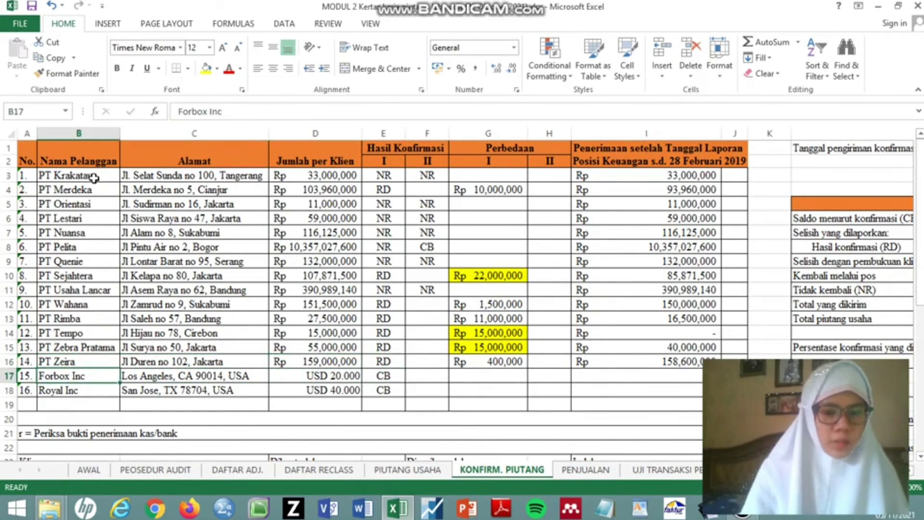
Step: Examine Royal Inc's row across its number, customer name, address, client balance, confirmation results and difference cells
{"action": "key", "text": "Down"}
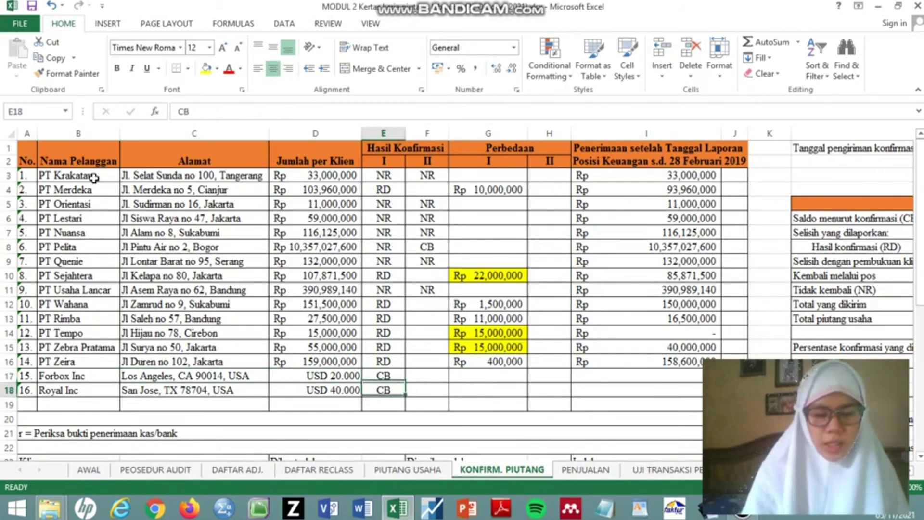
{"action": "key", "text": "Left"}
{"action": "key", "text": "Left"}
{"action": "key", "text": "Left"}
{"action": "key", "text": "Left"}
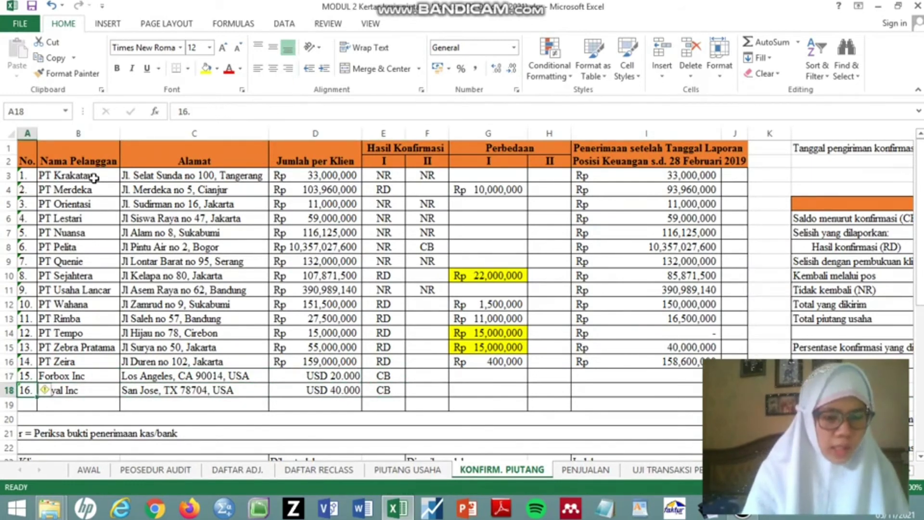
{"action": "key", "text": "Right"}
{"action": "key", "text": "Right"}
{"action": "key", "text": "Right"}
{"action": "key", "text": "Right"}
{"action": "key", "text": "Right"}
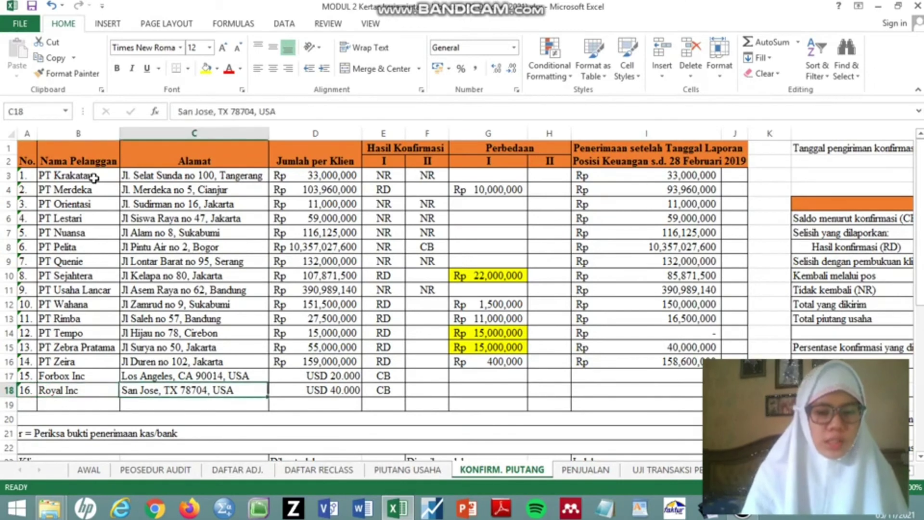
{"action": "key", "text": "Right"}
{"action": "key", "text": "Right"}
{"action": "key", "text": "Right"}
{"action": "key", "text": "Right"}
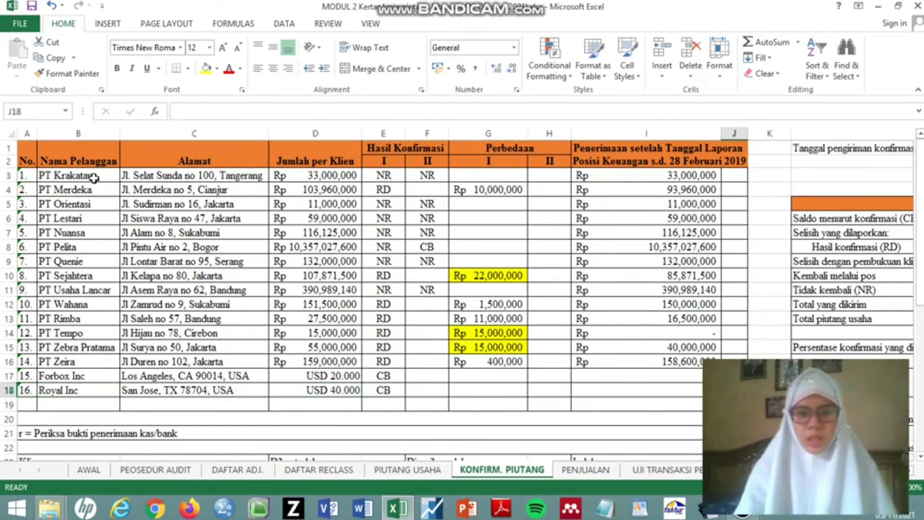
Step: Highlight the receipts after the reporting date for all customers, from PT Krakatau down to row 19
{"action": "key", "text": "Up"}
{"action": "key", "text": "Up"}
{"action": "key", "text": "Up"}
{"action": "key", "text": "Up"}
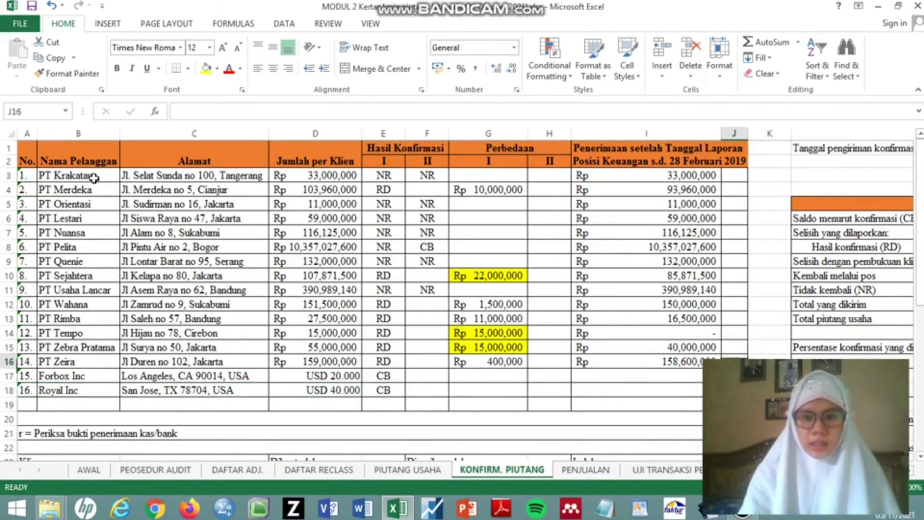
{"action": "key", "text": "Up"}
{"action": "key", "text": "Up"}
{"action": "key", "text": "Up"}
{"action": "key", "text": "Up"}
{"action": "key", "text": "Up"}
{"action": "key", "text": "Up"}
{"action": "key", "text": "Up"}
{"action": "key", "text": "Up"}
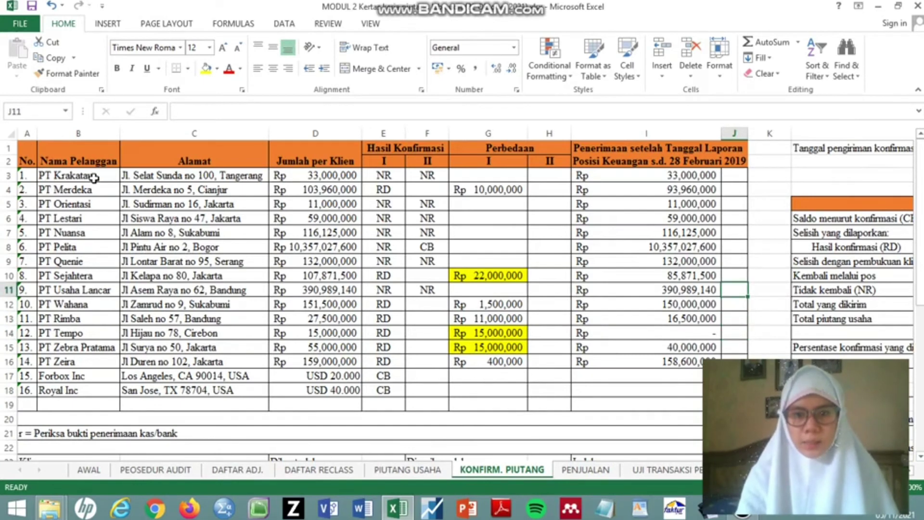
{"action": "key", "text": "Up"}
{"action": "key", "text": "Up"}
{"action": "key", "text": "Up"}
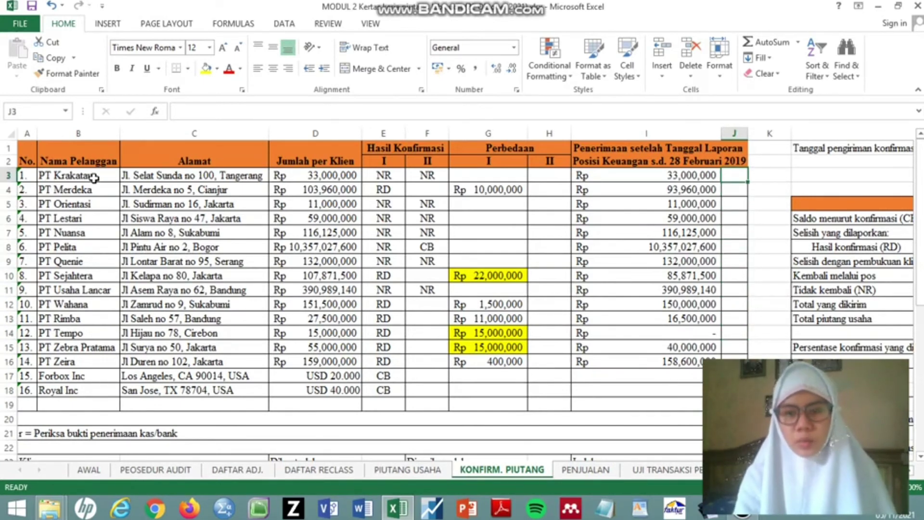
{"action": "key", "text": "Left"}
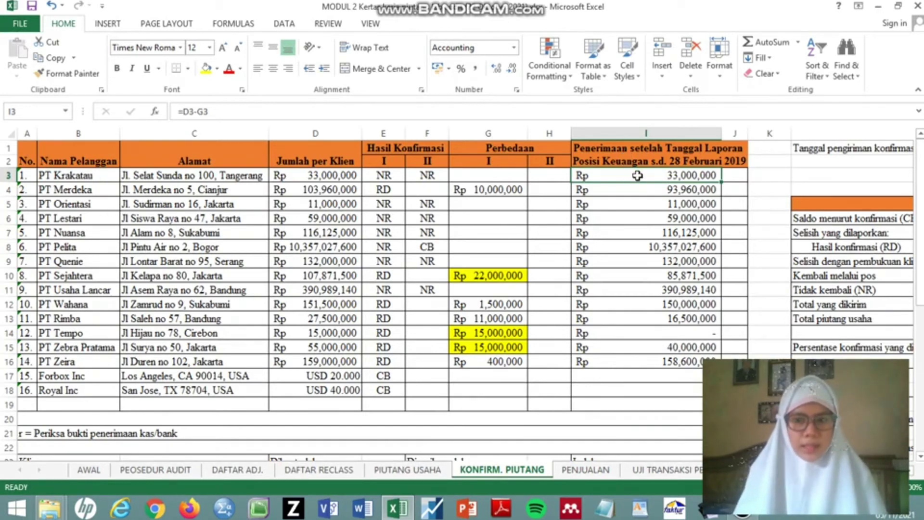
{"action": "left_click_drag", "start_coordinate": [640, 175], "coordinate": [658, 405]}
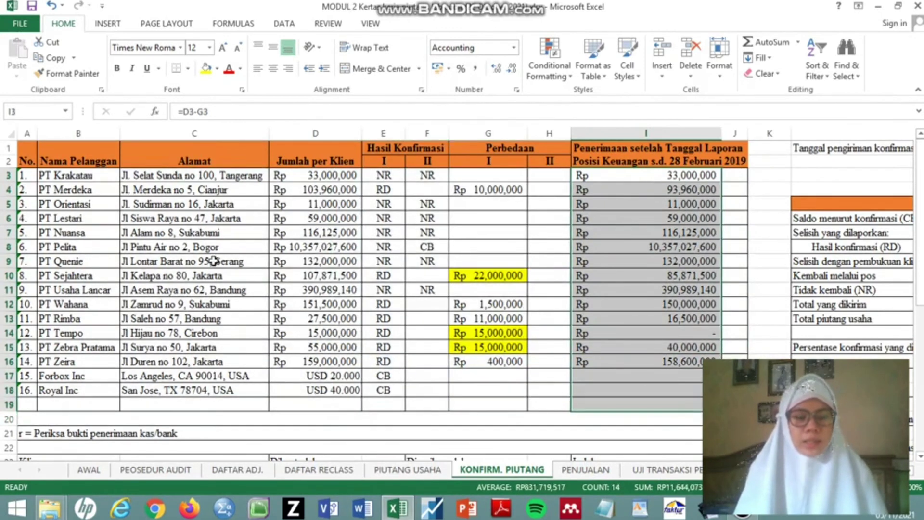
Step: Highlight the confirmation results of both rounds, and then only the first-round results from PT Krakatau to Royal Inc
{"action": "left_click_drag", "start_coordinate": [382, 177], "coordinate": [428, 397]}
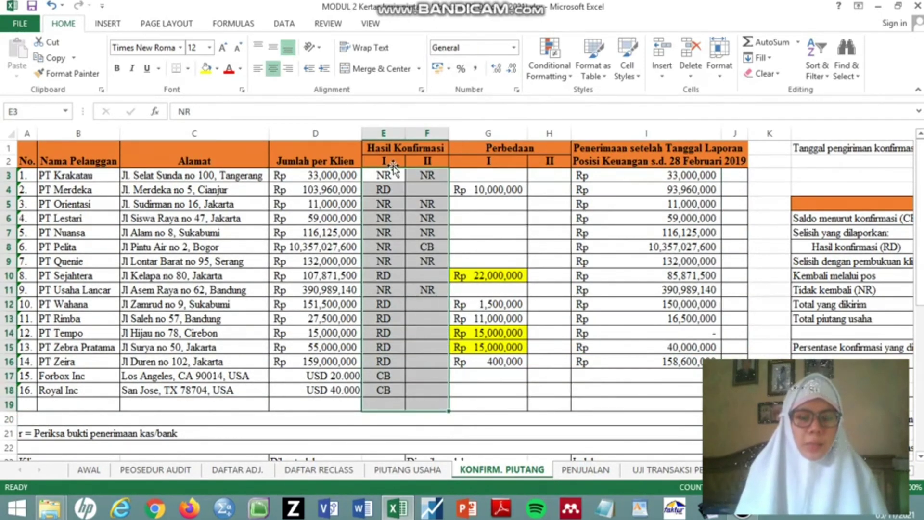
{"action": "left_click", "coordinate": [389, 161]}
{"action": "left_click_drag", "start_coordinate": [386, 175], "coordinate": [402, 385]}
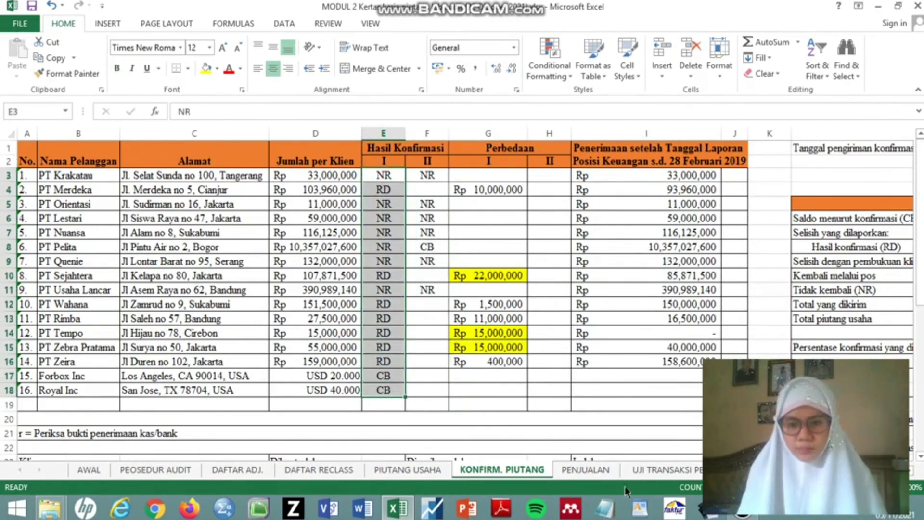
Step: Check the Saldo menurut konfirmasi (CB) row in the confirmation summary, including its confirmation count and rupiah amount
{"action": "left_click", "coordinate": [912, 471]}
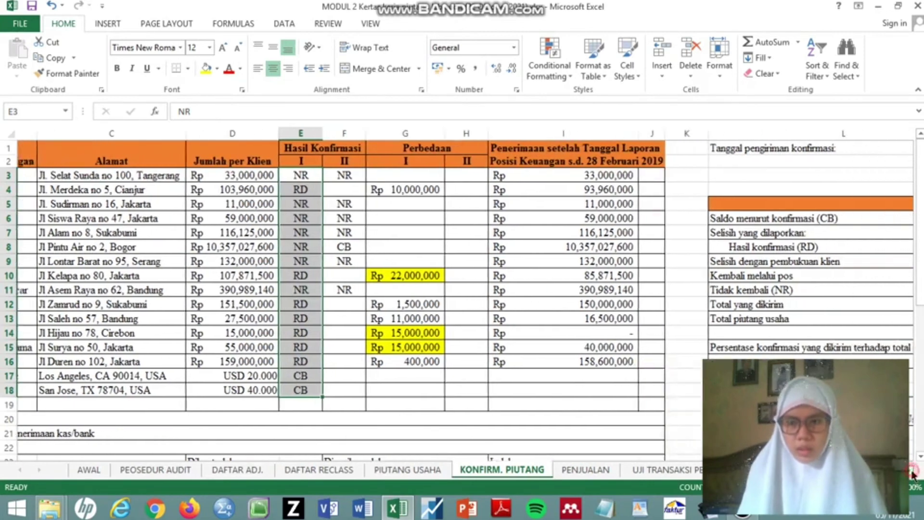
{"action": "left_click", "coordinate": [911, 471]}
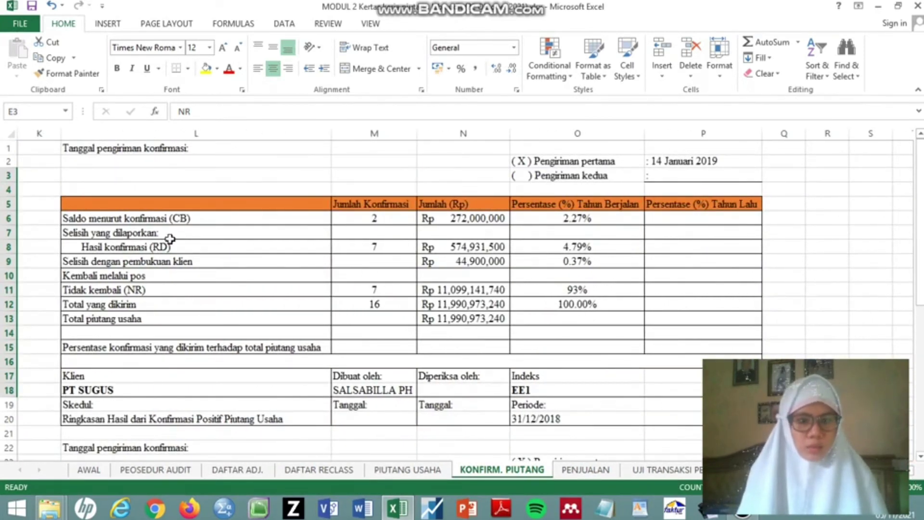
{"action": "left_click", "coordinate": [165, 219]}
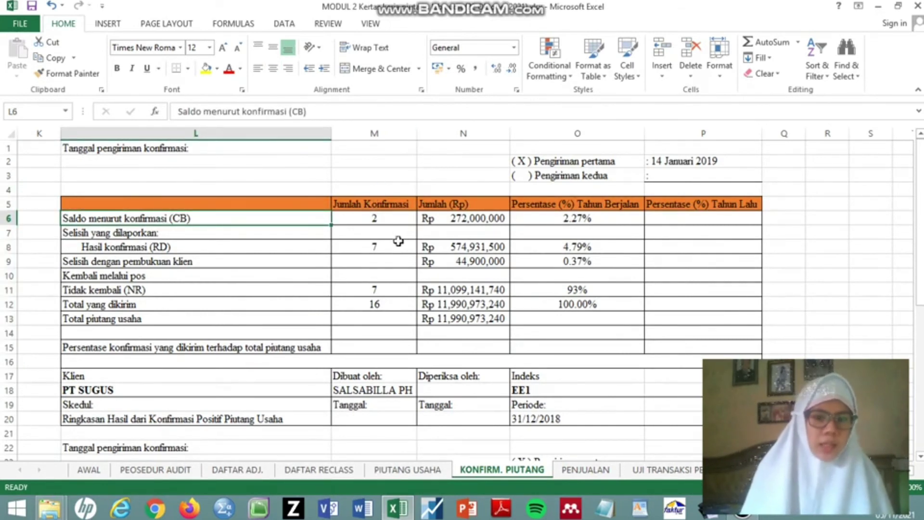
{"action": "left_click", "coordinate": [396, 217]}
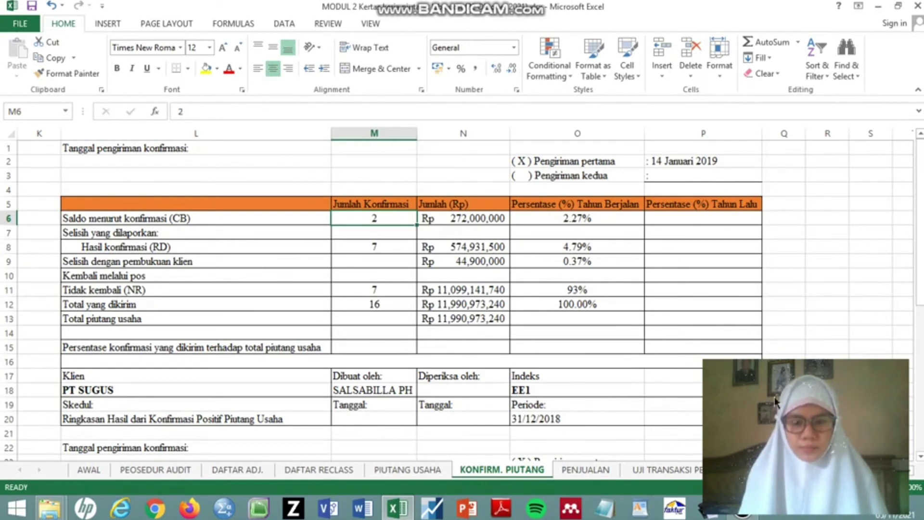
{"action": "left_click", "coordinate": [489, 219]}
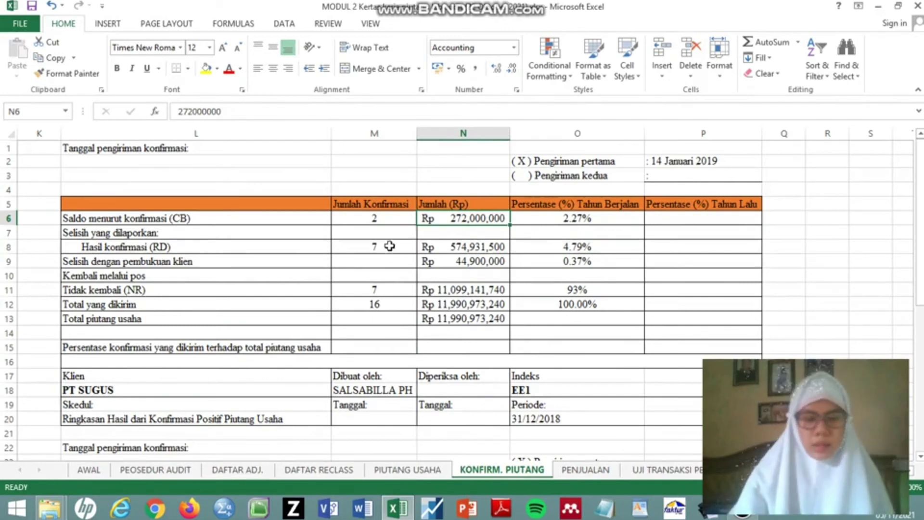
Step: Return from the summary to the customer table and select PT Lestari's second confirmation result
{"action": "key", "text": "Left"}
{"action": "key", "text": "Left"}
{"action": "key", "text": "Left"}
{"action": "key", "text": "Left"}
{"action": "key", "text": "Left"}
{"action": "key", "text": "Left"}
{"action": "key", "text": "Left"}
{"action": "key", "text": "Left"}
{"action": "key", "text": "Left"}
{"action": "key", "text": "Left"}
{"action": "key", "text": "Left"}
{"action": "key", "text": "Left"}
{"action": "key", "text": "Right"}
{"action": "key", "text": "Right"}
{"action": "key", "text": "Right"}
{"action": "key", "text": "Right"}
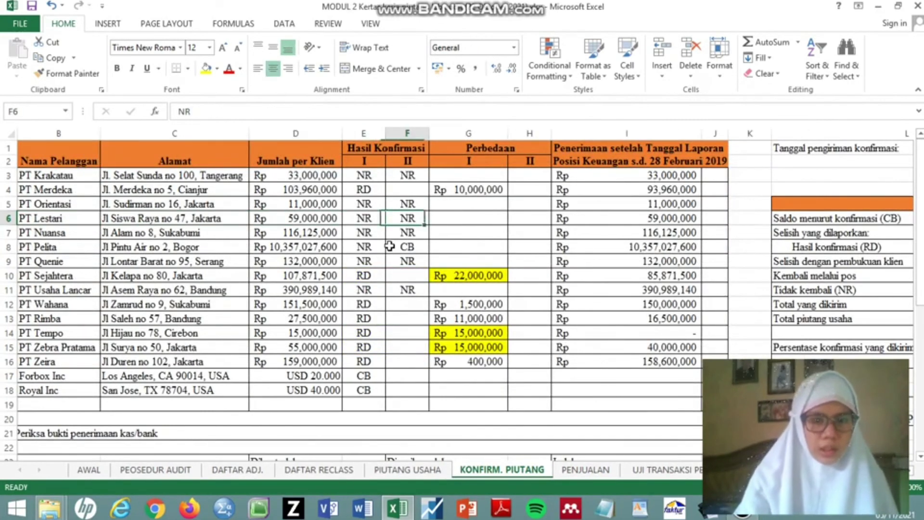
Step: Trace the first confirmation results from PT Lestari down to the CB entries for Forbox Inc and Royal Inc
{"action": "key", "text": "Left"}
{"action": "key", "text": "Down"}
{"action": "key", "text": "Down"}
{"action": "key", "text": "Down"}
{"action": "key", "text": "Down"}
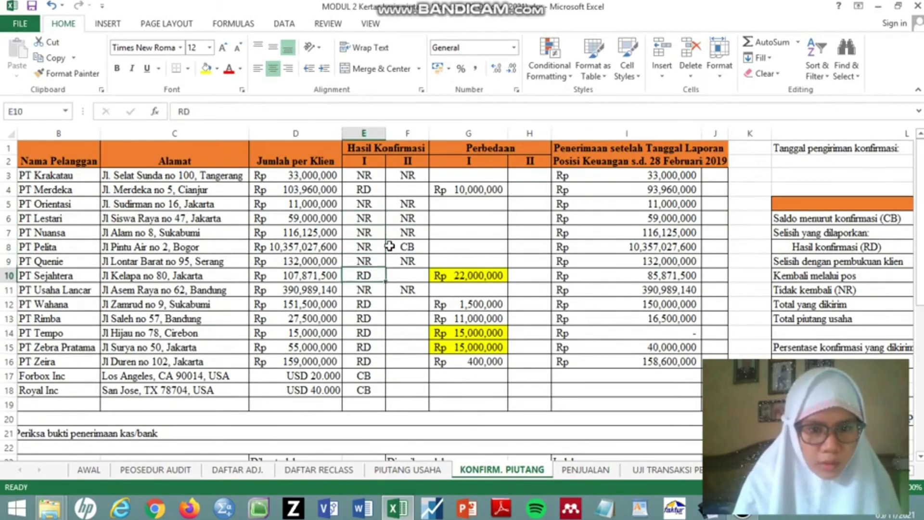
{"action": "key", "text": "Down"}
{"action": "key", "text": "Down"}
{"action": "key", "text": "Down"}
{"action": "key", "text": "Down"}
{"action": "key", "text": "Down"}
{"action": "key", "text": "Down"}
{"action": "key", "text": "Down"}
{"action": "key", "text": "Down"}
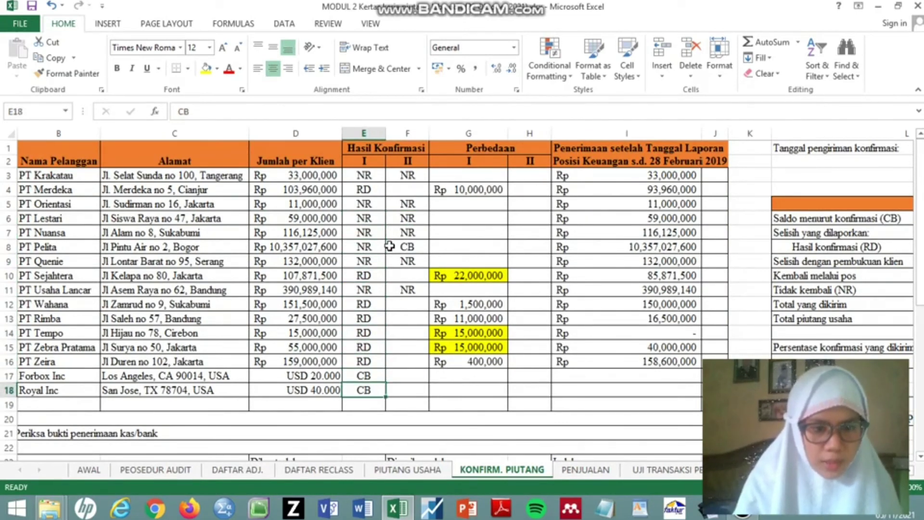
{"action": "key", "text": "Up"}
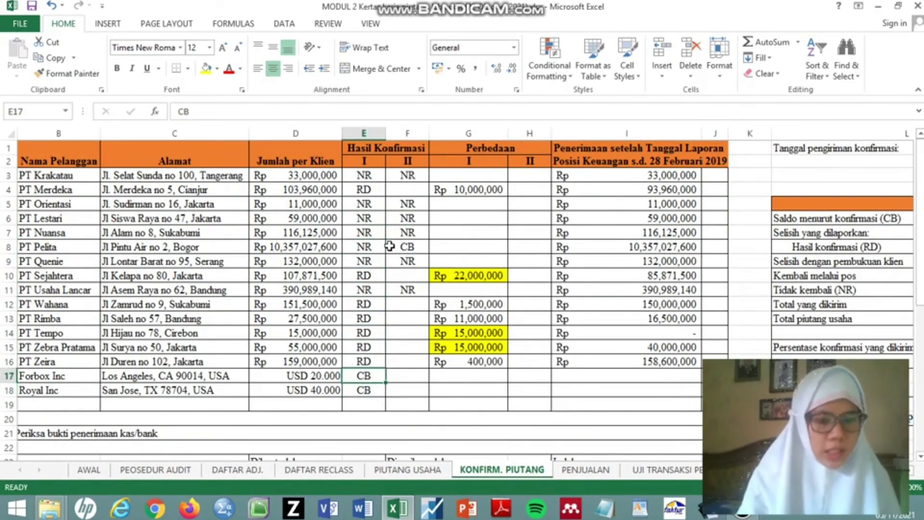
Step: Check the rupiah amount and confirmation count of the Hasil konfirmasi (RD) row in the confirmation summary
{"action": "key", "text": "Right"}
{"action": "key", "text": "Right"}
{"action": "key", "text": "Right"}
{"action": "key", "text": "Right"}
{"action": "key", "text": "Right"}
{"action": "key", "text": "Right"}
{"action": "key", "text": "Right"}
{"action": "key", "text": "Right"}
{"action": "key", "text": "Right"}
{"action": "key", "text": "Right"}
{"action": "key", "text": "Right"}
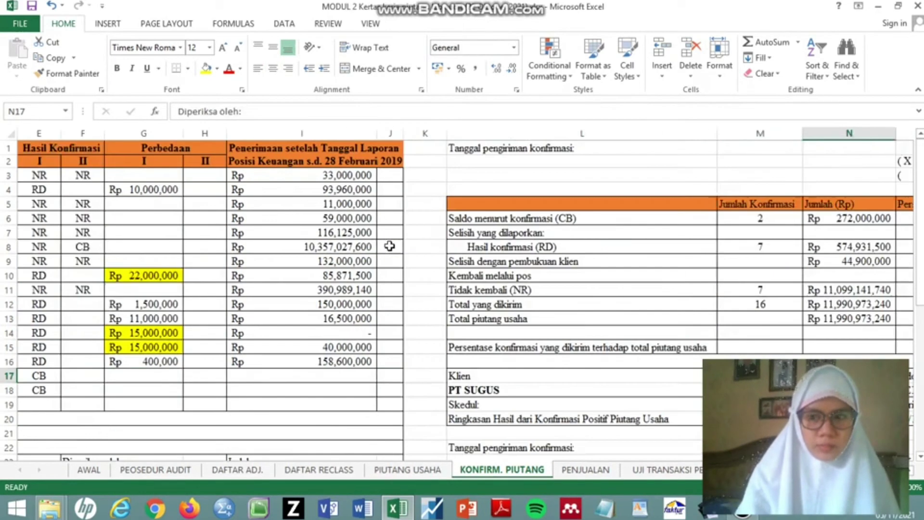
{"action": "key", "text": "Left"}
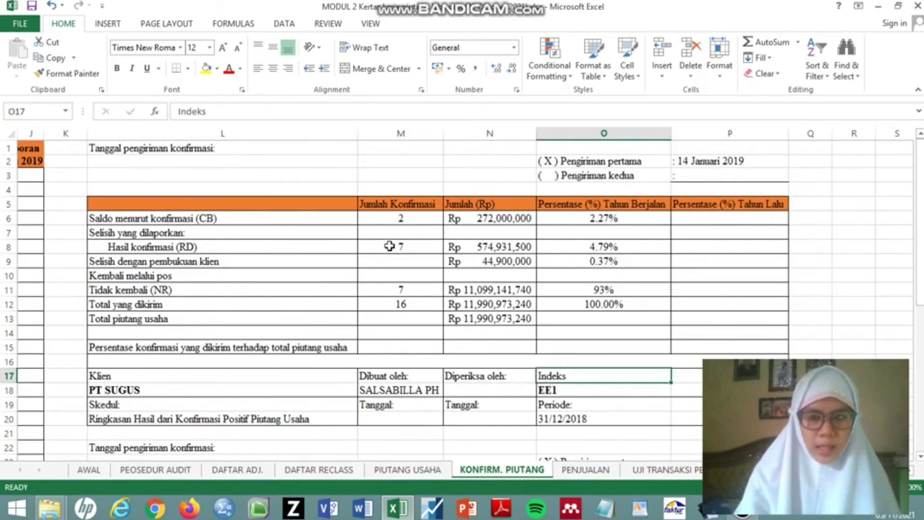
{"action": "key", "text": "Left"}
{"action": "key", "text": "Left"}
{"action": "key", "text": "Right"}
{"action": "key", "text": "Up"}
{"action": "key", "text": "Up"}
{"action": "key", "text": "Up"}
{"action": "key", "text": "Up"}
{"action": "key", "text": "Up"}
{"action": "key", "text": "Up"}
{"action": "key", "text": "Up"}
{"action": "key", "text": "Up"}
{"action": "key", "text": "Up"}
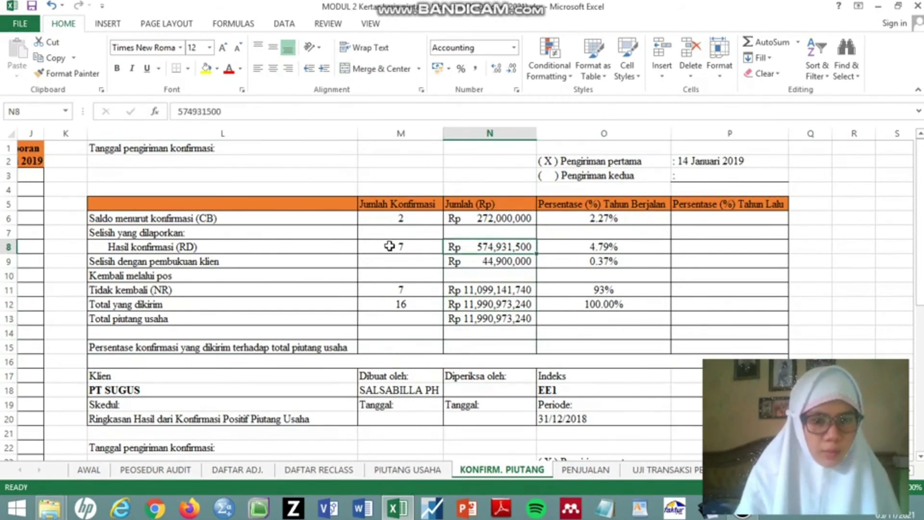
{"action": "key", "text": "Left"}
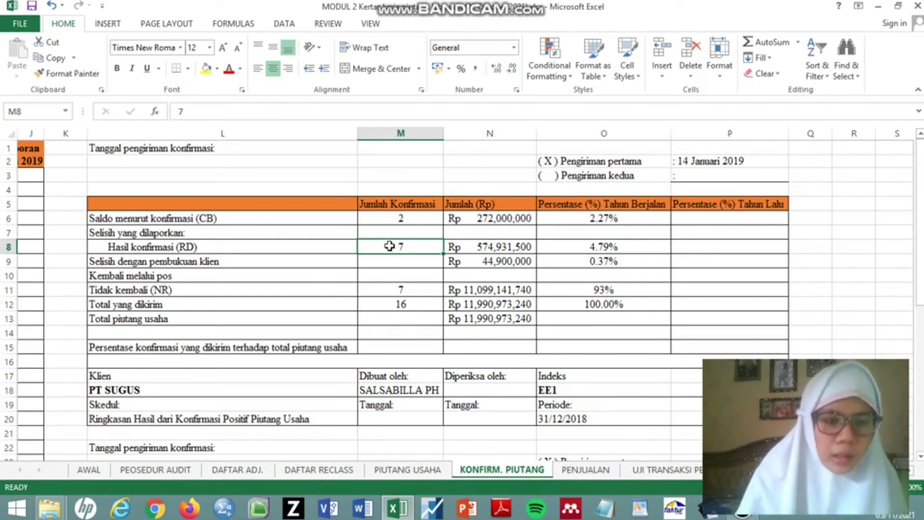
Step: Go back to the customer table and examine PT Pelita's row from customer name to second confirmation result
{"action": "key", "text": "Left"}
{"action": "key", "text": "Left"}
{"action": "key", "text": "Left"}
{"action": "key", "text": "Left"}
{"action": "key", "text": "Left"}
{"action": "key", "text": "Left"}
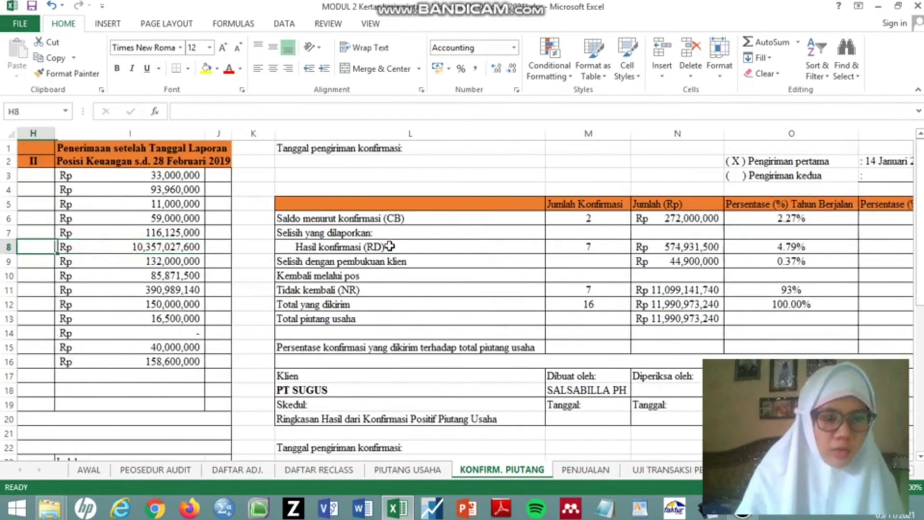
{"action": "key", "text": "Left"}
{"action": "key", "text": "Left"}
{"action": "key", "text": "Left"}
{"action": "key", "text": "Left"}
{"action": "key", "text": "Left"}
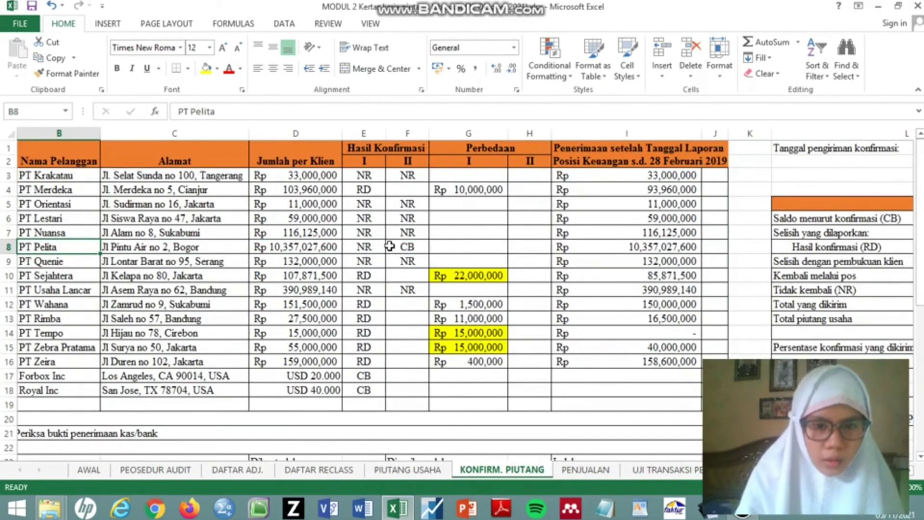
{"action": "key", "text": "Right"}
{"action": "key", "text": "Right"}
{"action": "key", "text": "Right"}
{"action": "key", "text": "Right"}
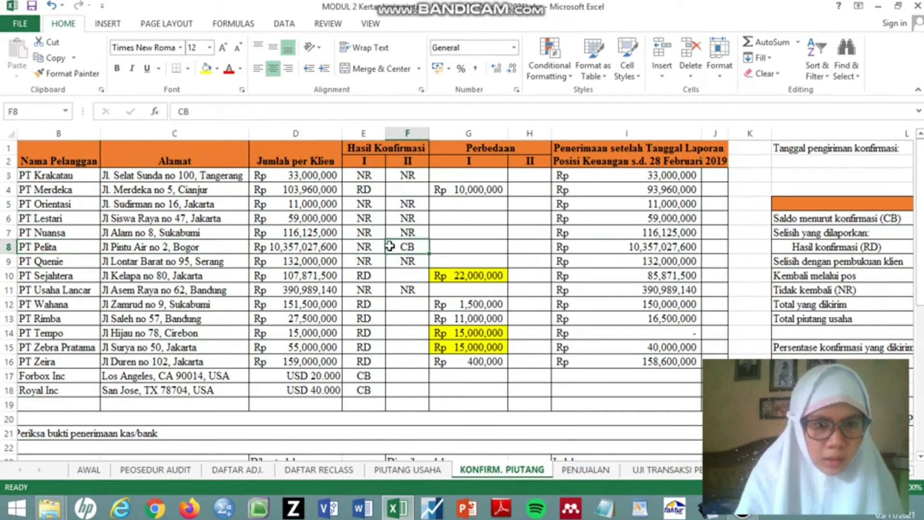
Step: Check PT Merdeka's client balance in the customer table
{"action": "key", "text": "Left"}
{"action": "key", "text": "Left"}
{"action": "key", "text": "Up"}
{"action": "key", "text": "Up"}
{"action": "key", "text": "Up"}
{"action": "key", "text": "Up"}
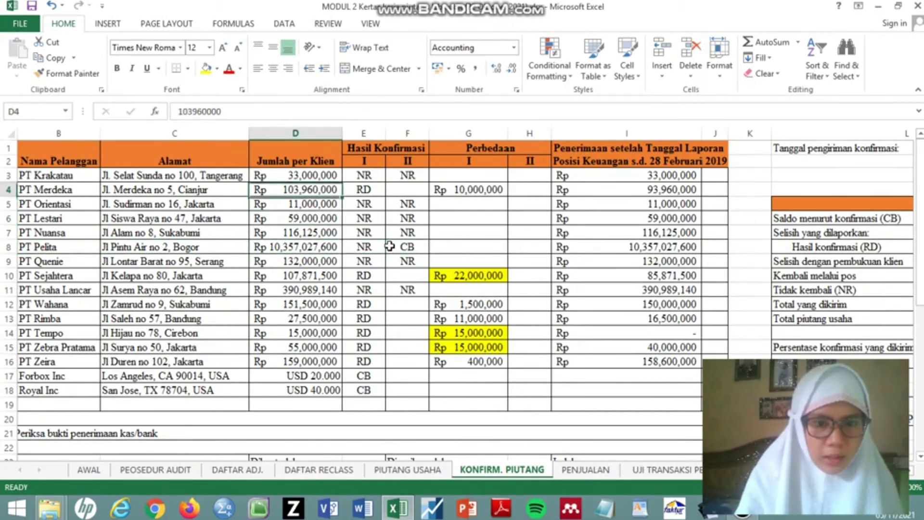
Step: Trace the first confirmation results from PT Merdeka down to PT Zeira, stopping at the RD entries
{"action": "key", "text": "Right"}
{"action": "key", "text": "Down"}
{"action": "key", "text": "Down"}
{"action": "key", "text": "Down"}
{"action": "key", "text": "Down"}
{"action": "key", "text": "Down"}
{"action": "key", "text": "Down"}
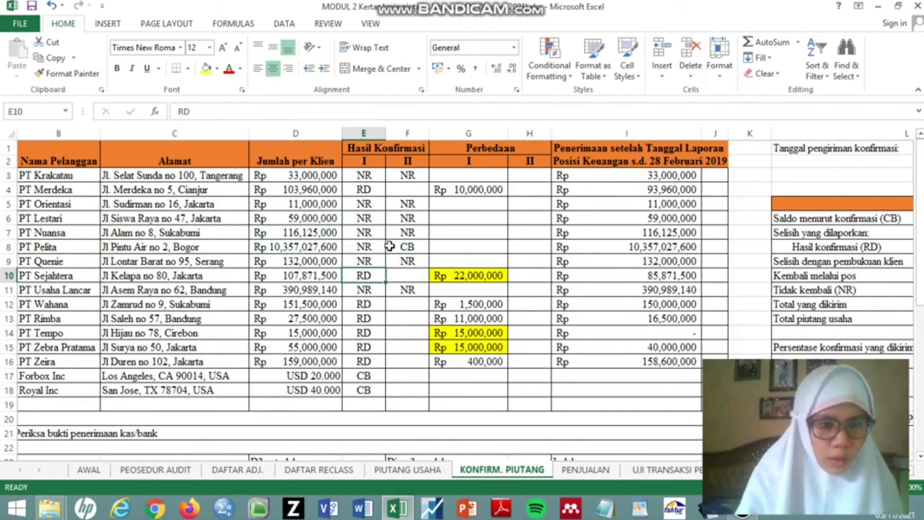
{"action": "key", "text": "Down"}
{"action": "key", "text": "Down"}
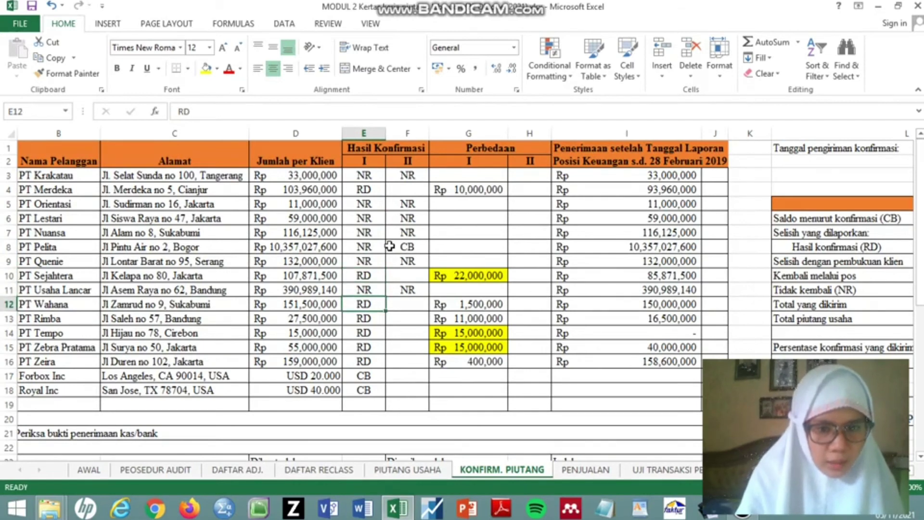
{"action": "key", "text": "Down"}
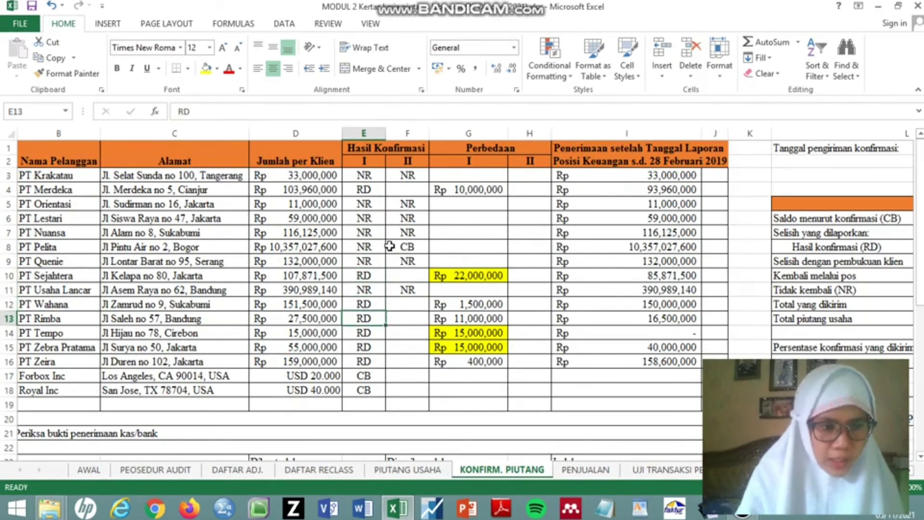
{"action": "key", "text": "Down"}
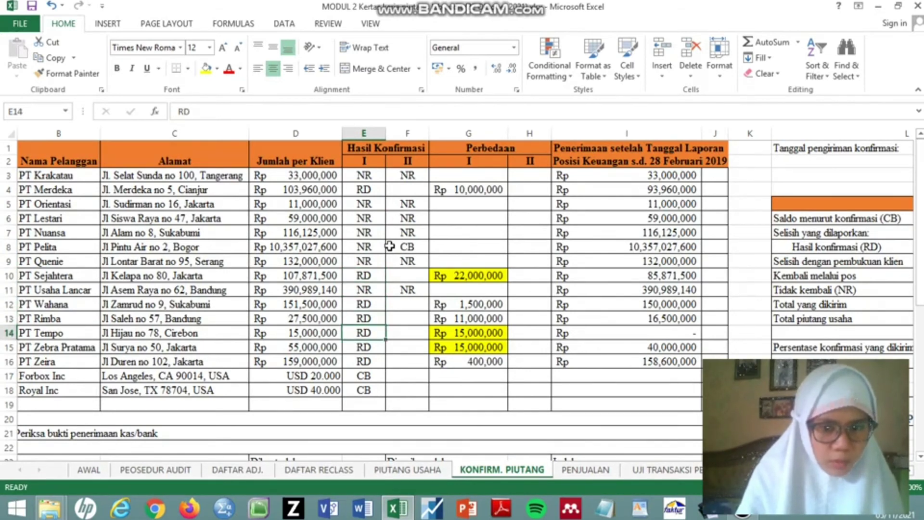
{"action": "key", "text": "Down"}
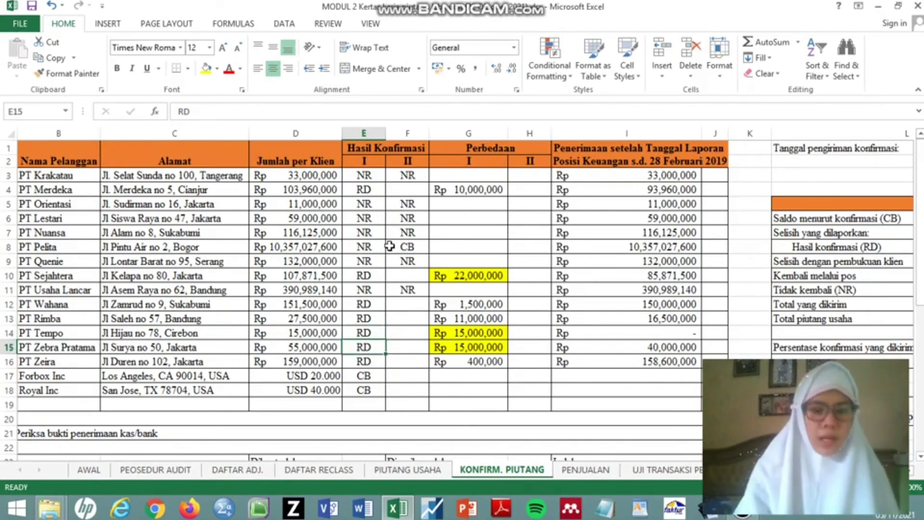
{"action": "key", "text": "Down"}
Step: Go to the confirmation summary and locate the Selisih dengan pembukuan klien row
{"action": "key", "text": "Right"}
{"action": "key", "text": "Right"}
{"action": "key", "text": "Right"}
{"action": "key", "text": "Right"}
{"action": "key", "text": "Right"}
{"action": "key", "text": "Right"}
{"action": "key", "text": "Right"}
{"action": "key", "text": "Right"}
{"action": "key", "text": "Right"}
{"action": "key", "text": "Right"}
{"action": "key", "text": "Right"}
{"action": "key", "text": "Right"}
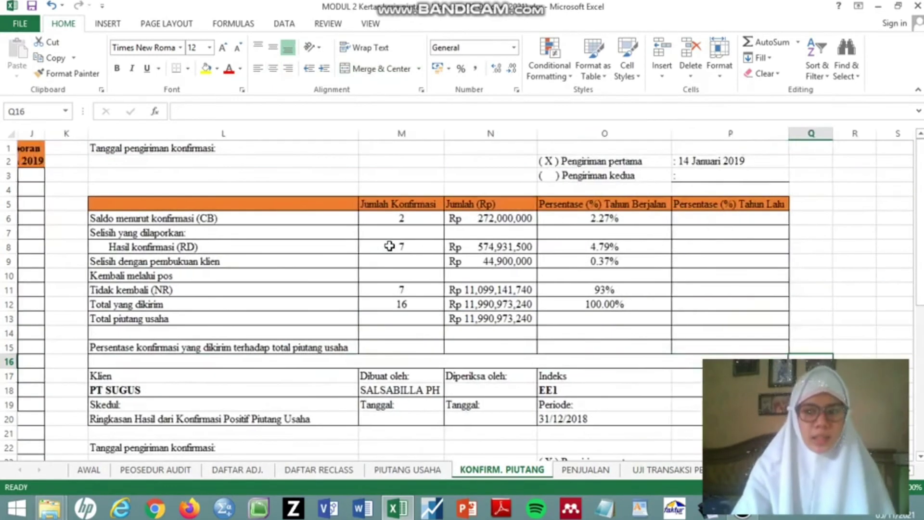
{"action": "key", "text": "Left"}
{"action": "key", "text": "Left"}
{"action": "key", "text": "Left"}
{"action": "key", "text": "Left"}
{"action": "key", "text": "Left"}
{"action": "key", "text": "Left"}
{"action": "key", "text": "Up"}
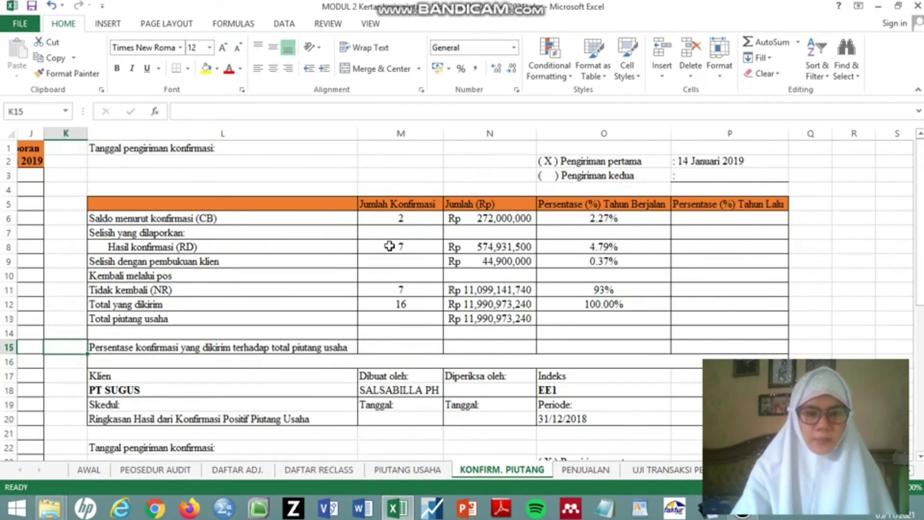
{"action": "key", "text": "Up"}
{"action": "key", "text": "Up"}
{"action": "key", "text": "Up"}
{"action": "key", "text": "Up"}
{"action": "key", "text": "Up"}
{"action": "key", "text": "Up"}
{"action": "key", "text": "Right"}
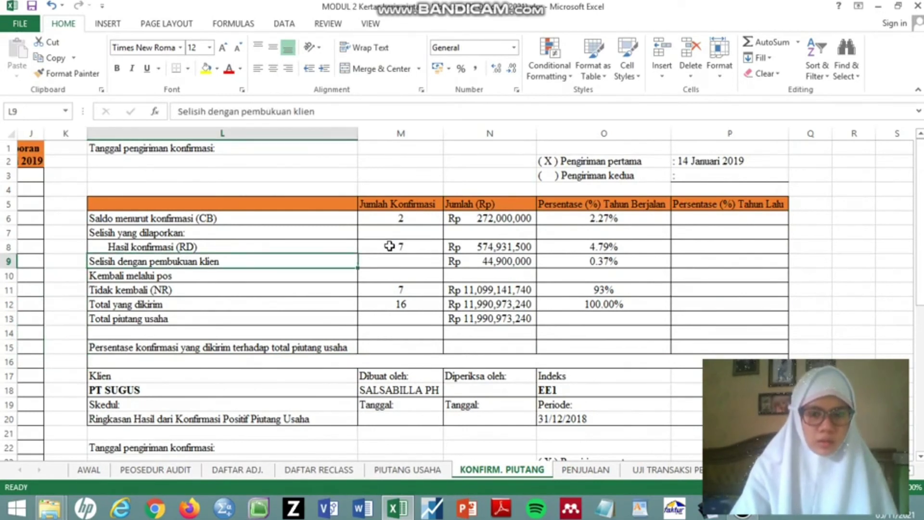
Step: Check the rupiah amount, confirmation count and label of the summary's Hasil konfirmasi (RD) row
{"action": "key", "text": "Right"}
{"action": "key", "text": "Right"}
{"action": "key", "text": "Up"}
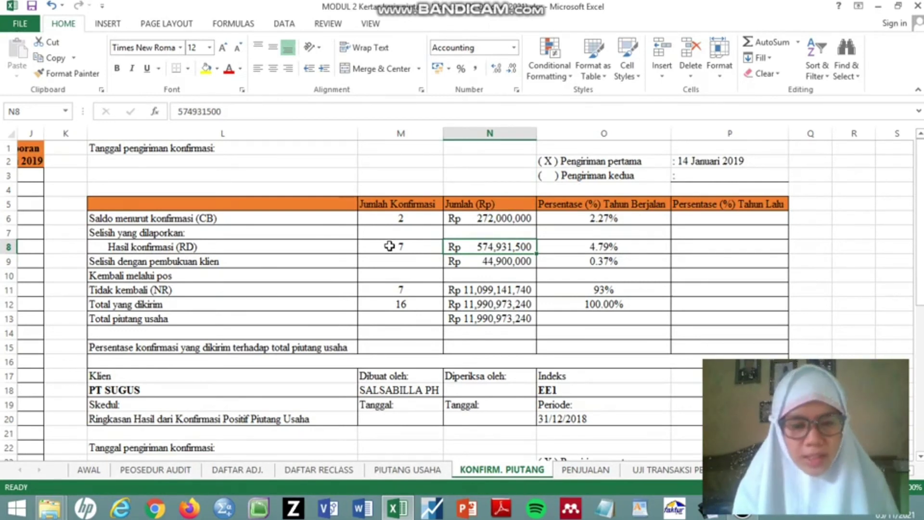
{"action": "left_click", "coordinate": [390, 246]}
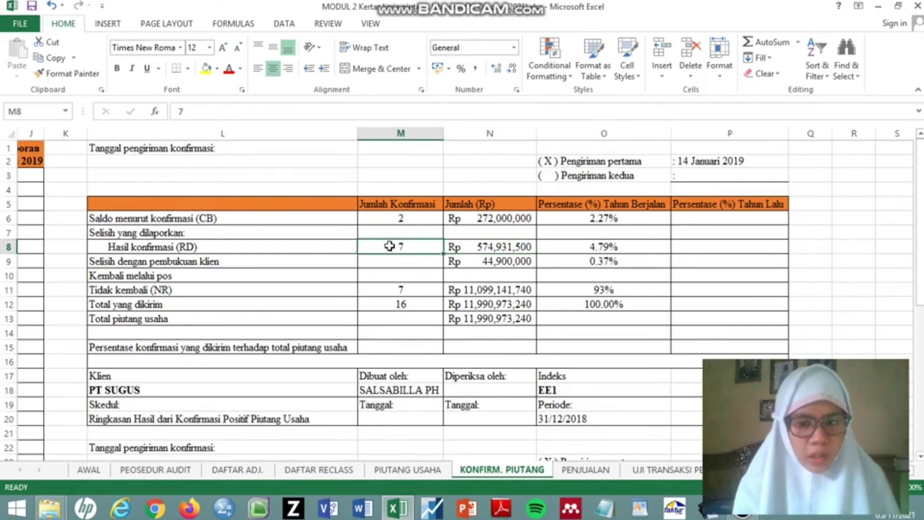
{"action": "key", "text": "Left"}
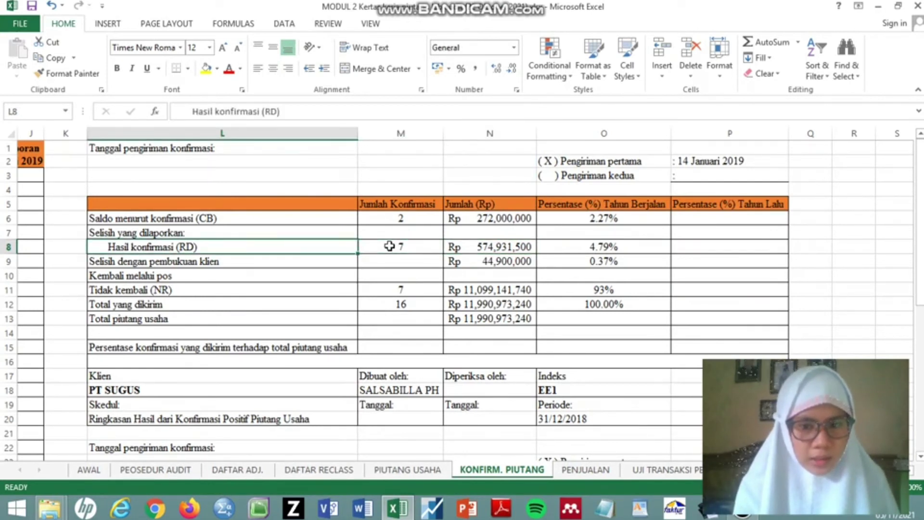
Step: Read the Tidak kembali (NR) label in the summary and compare it with PT Usaha Lancar's first confirmation result
{"action": "key", "text": "Down"}
{"action": "key", "text": "Down"}
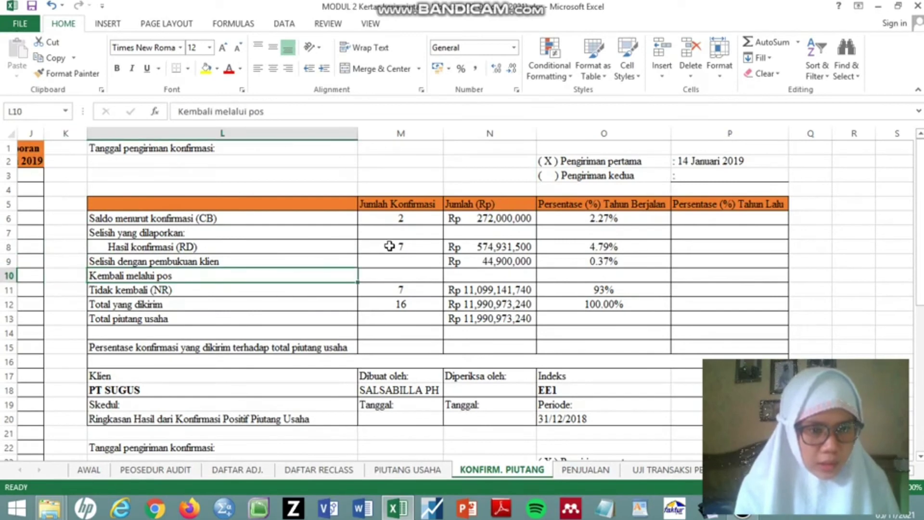
{"action": "key", "text": "Down"}
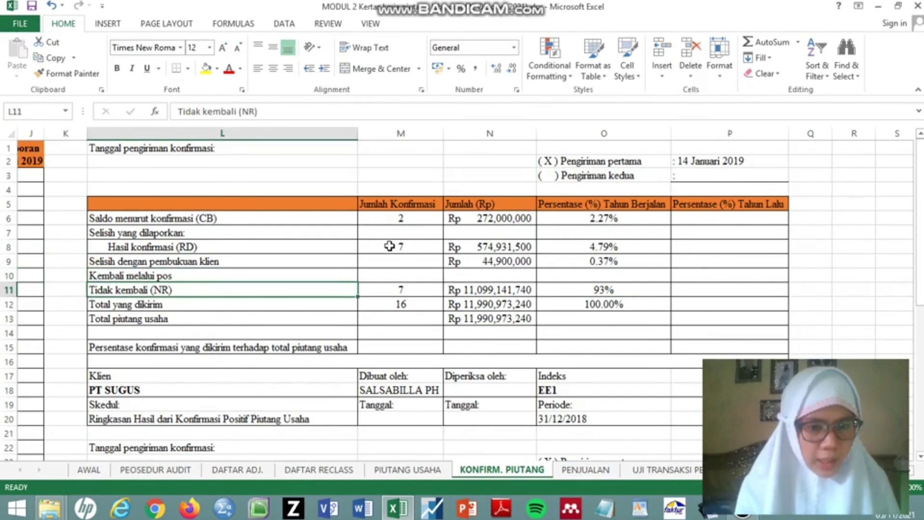
{"action": "key", "text": "Left"}
{"action": "key", "text": "Left"}
{"action": "key", "text": "Left"}
{"action": "key", "text": "Left"}
{"action": "key", "text": "Left"}
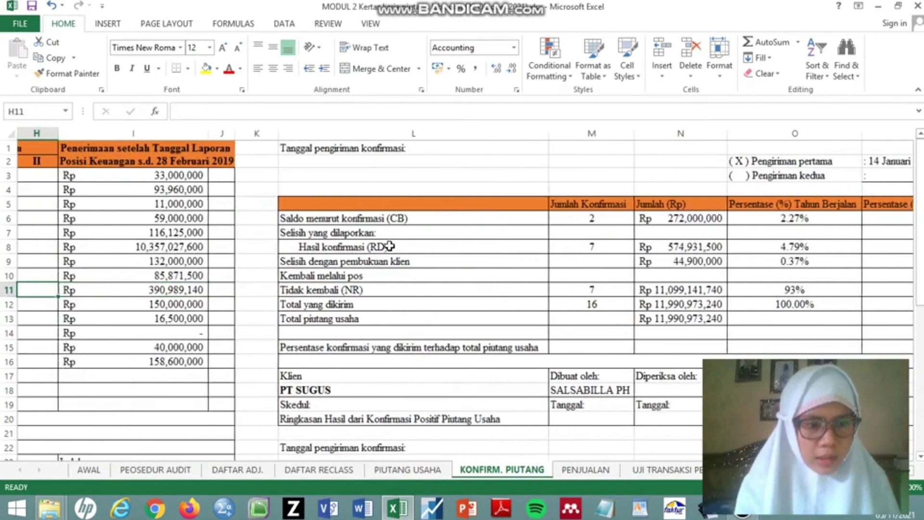
{"action": "key", "text": "Left"}
{"action": "key", "text": "Left"}
{"action": "key", "text": "Left"}
{"action": "key", "text": "Right"}
{"action": "key", "text": "Right"}
{"action": "key", "text": "Right"}
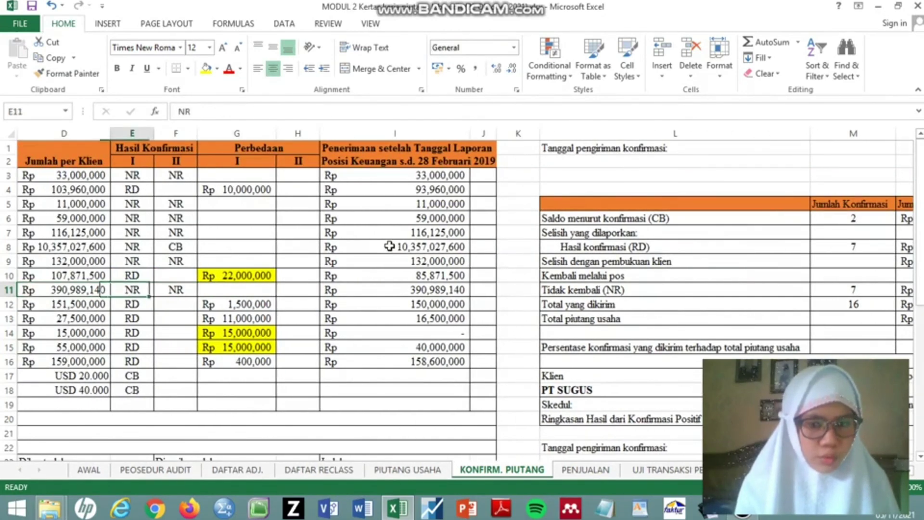
Step: Return to the summary and check the Tidak kembali (NR) row's current-year percentage formula and rupiah amount
{"action": "key", "text": "Right"}
{"action": "key", "text": "Right"}
{"action": "key", "text": "Right"}
{"action": "key", "text": "Right"}
{"action": "key", "text": "Right"}
{"action": "key", "text": "Right"}
{"action": "key", "text": "Right"}
{"action": "key", "text": "Right"}
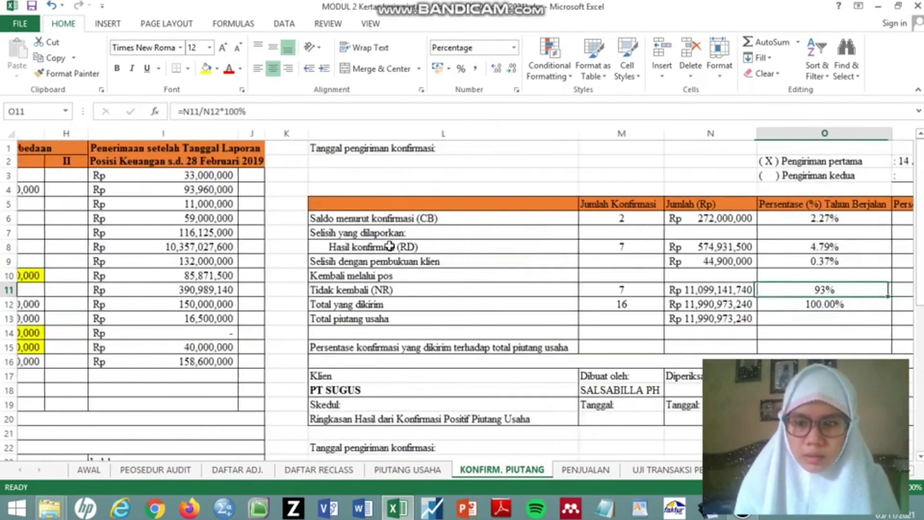
{"action": "key", "text": "Left"}
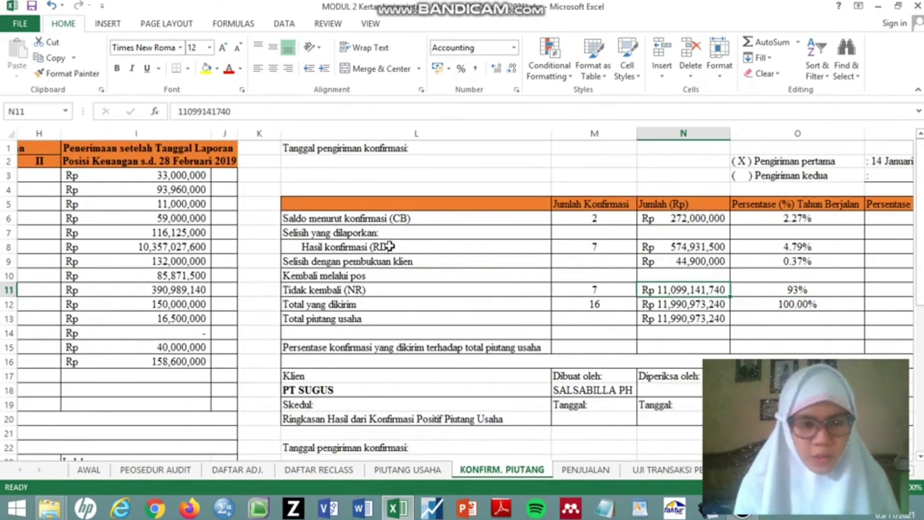
Step: Go back to the customer table and check PT Usaha Lancar's receipt after the reporting date
{"action": "key", "text": "Left"}
{"action": "key", "text": "Left"}
{"action": "key", "text": "Left"}
{"action": "key", "text": "Left"}
{"action": "key", "text": "Left"}
{"action": "key", "text": "Left"}
{"action": "key", "text": "Left"}
{"action": "key", "text": "Right"}
{"action": "key", "text": "Right"}
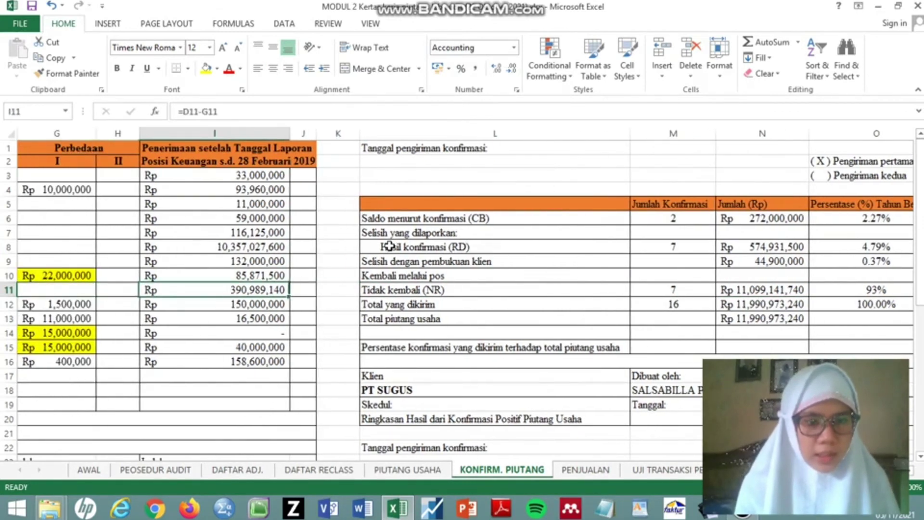
{"action": "key", "text": "Left"}
{"action": "key", "text": "Right"}
Step: Trace the receipts column from PT Usaha Lancar up to its Penerimaan setelah Tanggal Laporan heading
{"action": "key", "text": "Up"}
{"action": "key", "text": "Up"}
{"action": "key", "text": "Up"}
{"action": "key", "text": "Up"}
{"action": "key", "text": "Up"}
{"action": "key", "text": "Up"}
{"action": "key", "text": "Up"}
{"action": "key", "text": "Up"}
{"action": "key", "text": "Up"}
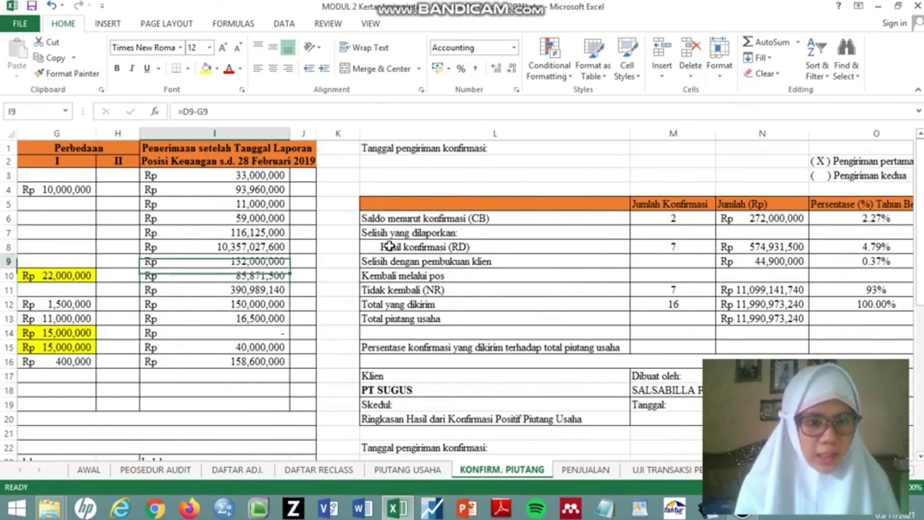
{"action": "key", "text": "Up"}
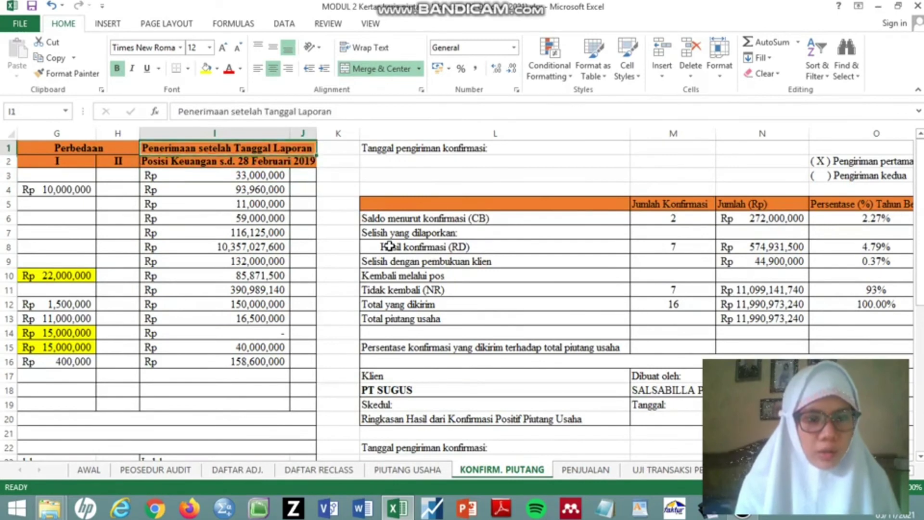
Step: Go to the confirmation summary and trace the Jumlah Konfirmasi column from the CB row to Total yang dikirim
{"action": "key", "text": "Down"}
{"action": "key", "text": "Down"}
{"action": "key", "text": "Right"}
{"action": "key", "text": "Right"}
{"action": "key", "text": "Right"}
{"action": "key", "text": "Right"}
{"action": "key", "text": "Right"}
{"action": "key", "text": "Right"}
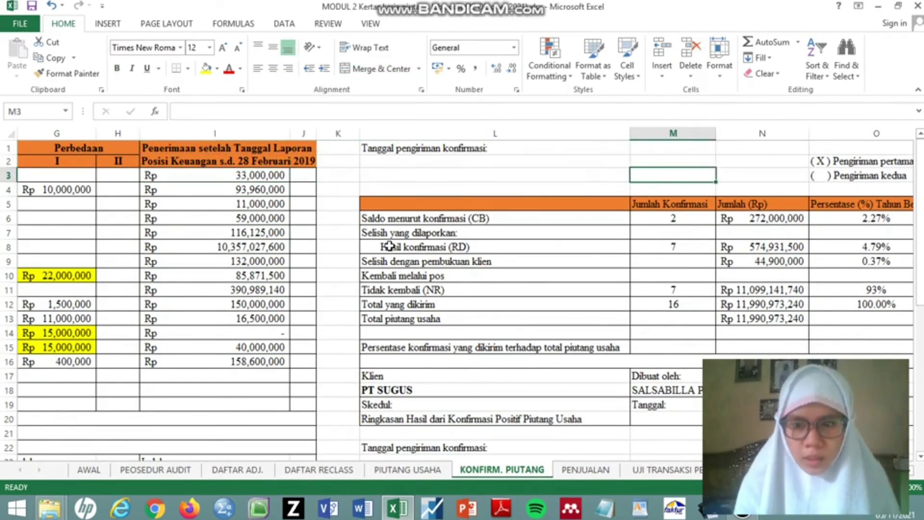
{"action": "key", "text": "Left"}
{"action": "key", "text": "Left"}
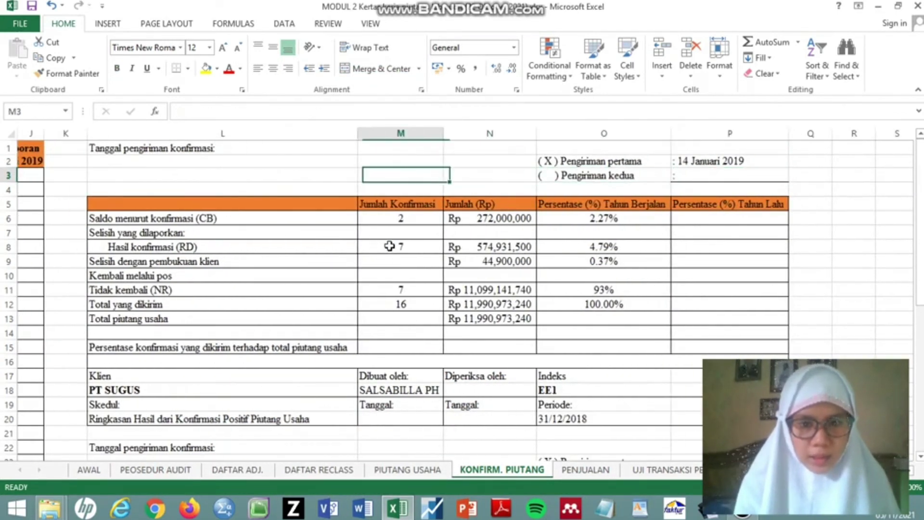
{"action": "key", "text": "Left"}
{"action": "key", "text": "Right"}
{"action": "key", "text": "Down"}
{"action": "key", "text": "Down"}
{"action": "key", "text": "Down"}
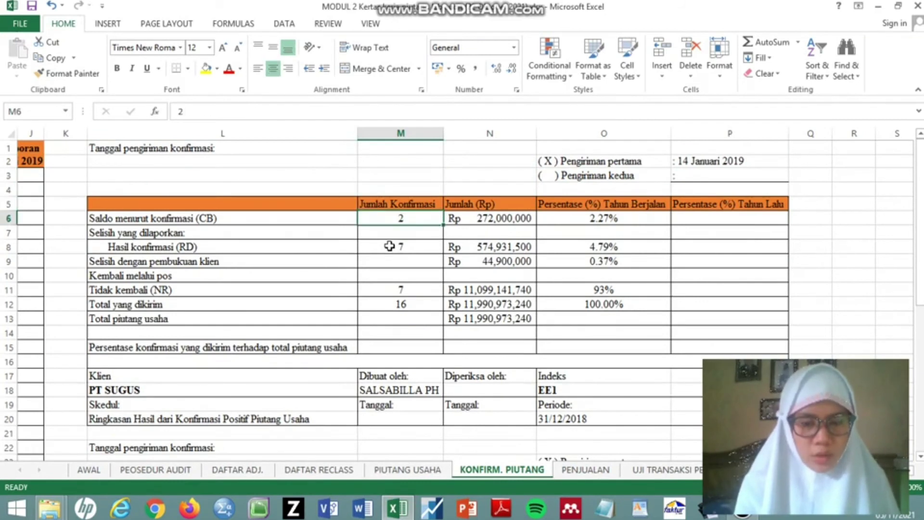
{"action": "key", "text": "Down"}
{"action": "key", "text": "Down"}
{"action": "key", "text": "Down"}
{"action": "key", "text": "Down"}
{"action": "key", "text": "Down"}
{"action": "key", "text": "Down"}
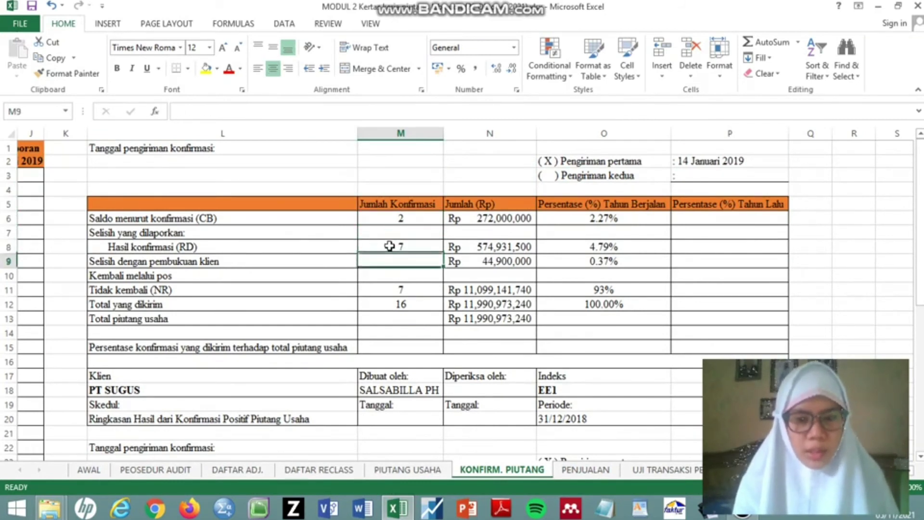
Step: Read across the Total yang dikirim row, and trace the current-year percentages up to the CB row
{"action": "key", "text": "Right"}
{"action": "key", "text": "Right"}
{"action": "key", "text": "Right"}
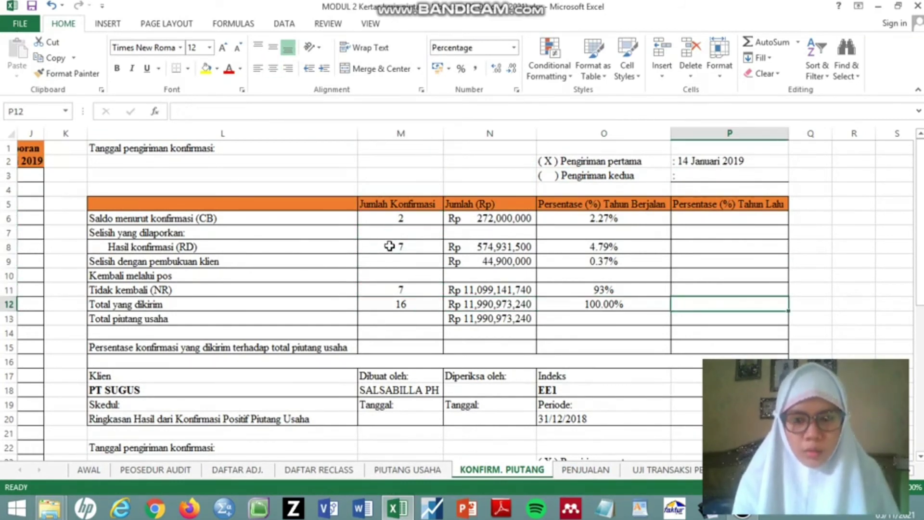
{"action": "key", "text": "Left"}
{"action": "key", "text": "Up"}
{"action": "key", "text": "Up"}
{"action": "key", "text": "Up"}
{"action": "key", "text": "Up"}
{"action": "key", "text": "Up"}
{"action": "key", "text": "Up"}
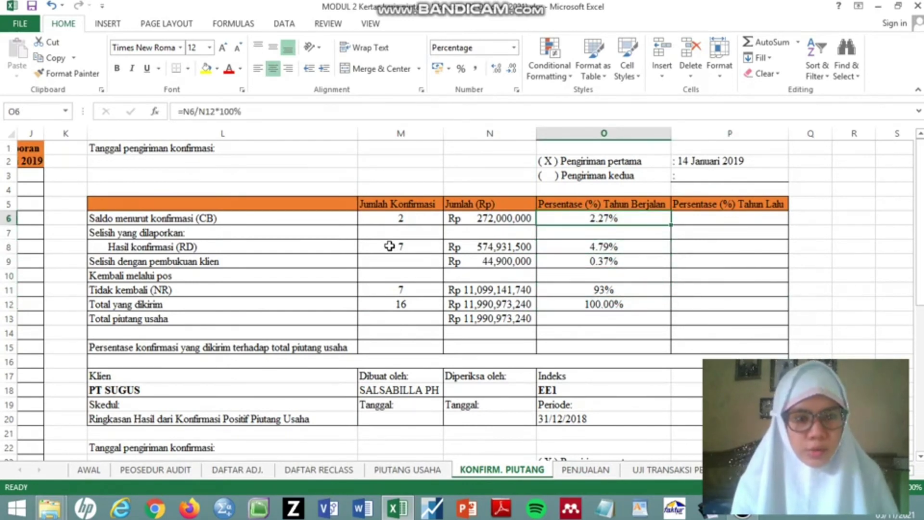
Step: Trace the rupiah amounts from the CB row down to the Total yang dikirim sum formula
{"action": "key", "text": "Left"}
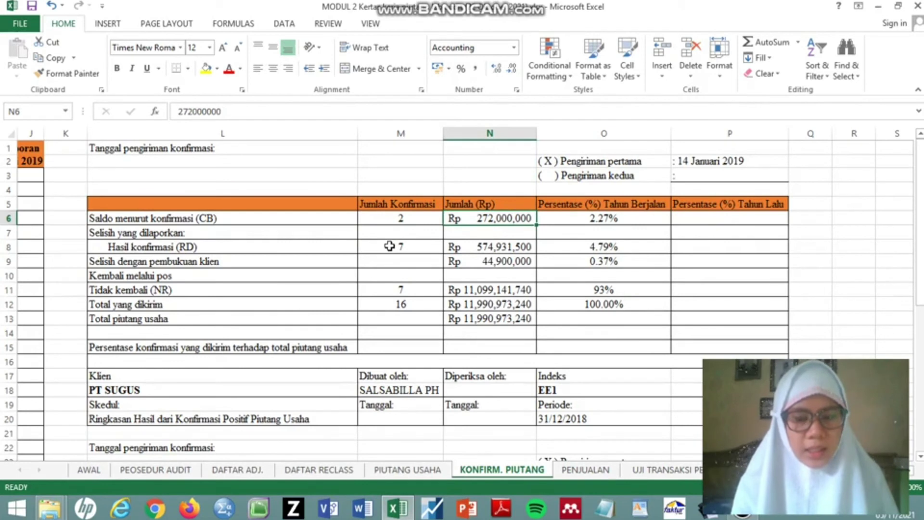
{"action": "key", "text": "Down"}
{"action": "key", "text": "Down"}
{"action": "key", "text": "Down"}
{"action": "key", "text": "Down"}
{"action": "key", "text": "Down"}
{"action": "key", "text": "Down"}
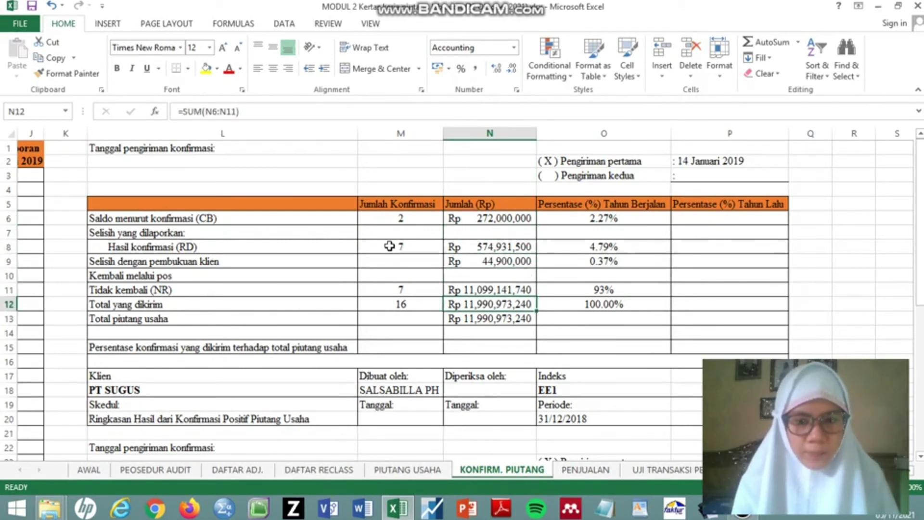
Step: Examine the current-year percentage formulas of the CB, RD, Selisih dengan pembukuan klien and NR rows
{"action": "key", "text": "Right"}
{"action": "key", "text": "Up"}
{"action": "key", "text": "Up"}
{"action": "key", "text": "Up"}
{"action": "key", "text": "Up"}
{"action": "key", "text": "Up"}
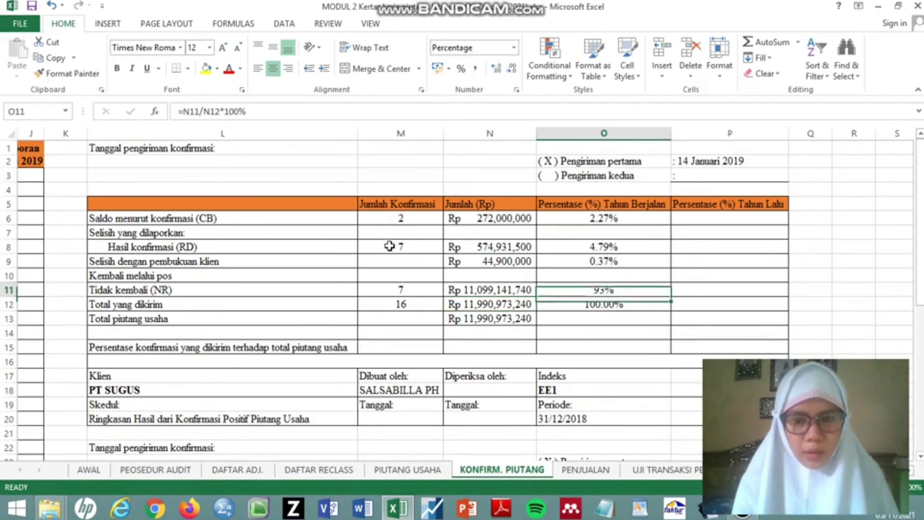
{"action": "key", "text": "Up"}
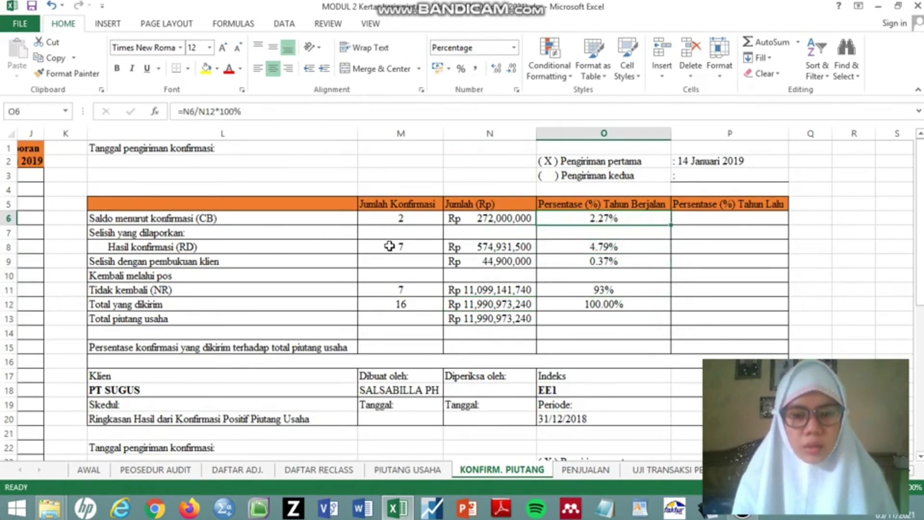
{"action": "key", "text": "Down"}
{"action": "key", "text": "Down"}
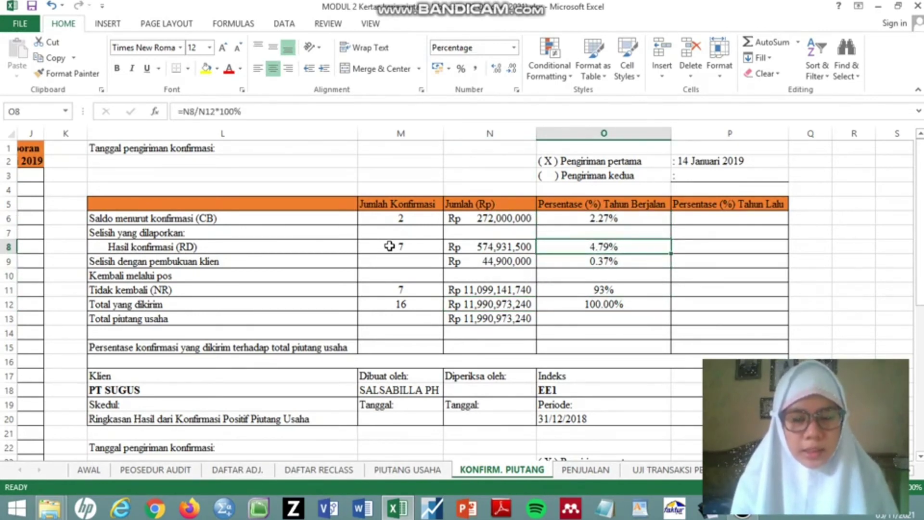
{"action": "key", "text": "Left"}
{"action": "key", "text": "Right"}
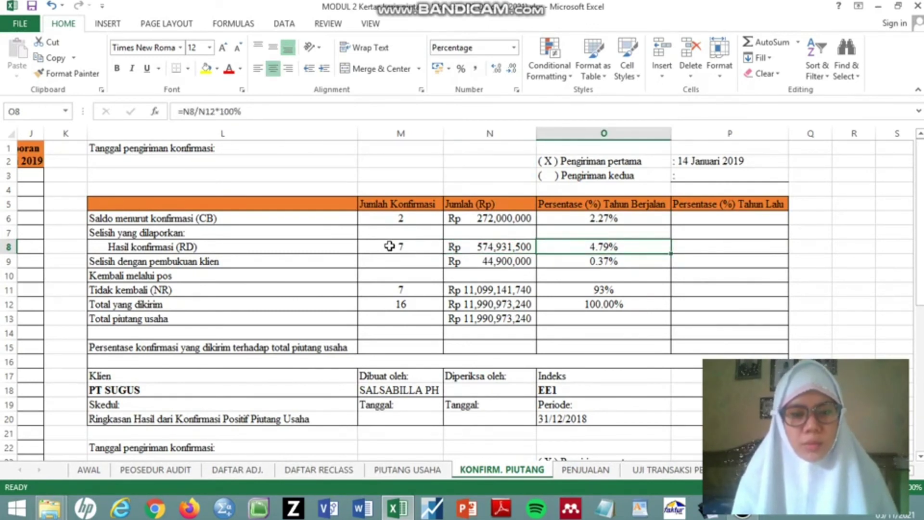
{"action": "key", "text": "Down"}
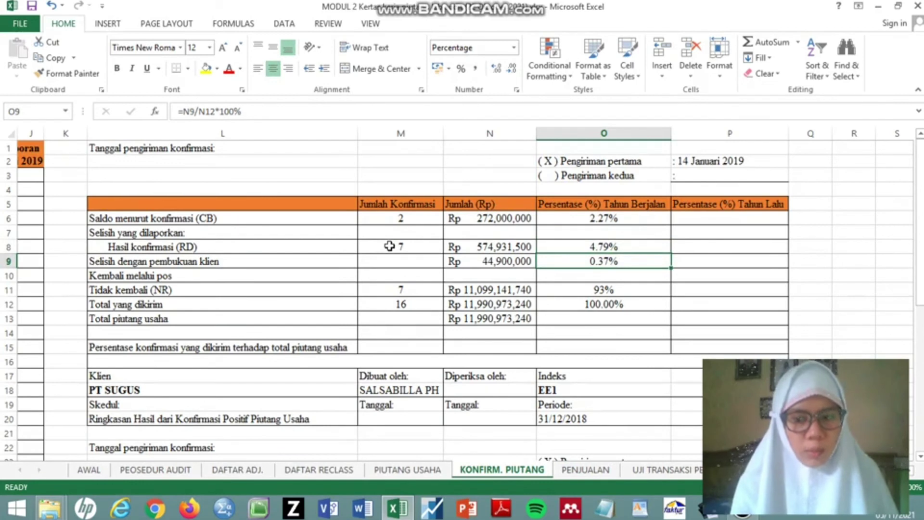
{"action": "key", "text": "Down"}
{"action": "key", "text": "Down"}
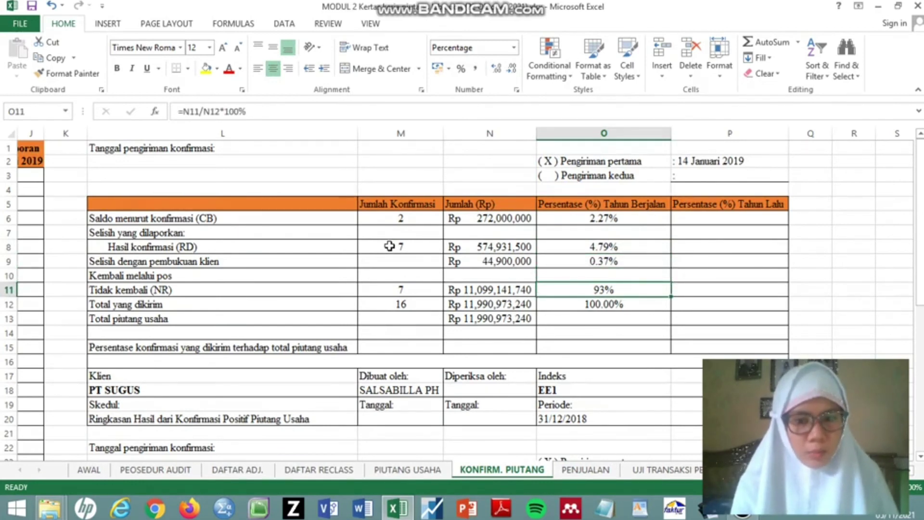
Step: Go down from the first confirmation summary to the second one, dated 1 Februari 2019, on the KONFIRM. PIUTANG sheet
{"action": "key", "text": "Down"}
{"action": "key", "text": "Down"}
{"action": "key", "text": "Down"}
{"action": "key", "text": "Down"}
{"action": "key", "text": "Down"}
{"action": "key", "text": "Down"}
{"action": "key", "text": "Down"}
{"action": "key", "text": "Down"}
{"action": "key", "text": "Down"}
{"action": "key", "text": "Down"}
{"action": "key", "text": "Down"}
{"action": "key", "text": "Down"}
{"action": "key", "text": "Down"}
{"action": "key", "text": "Down"}
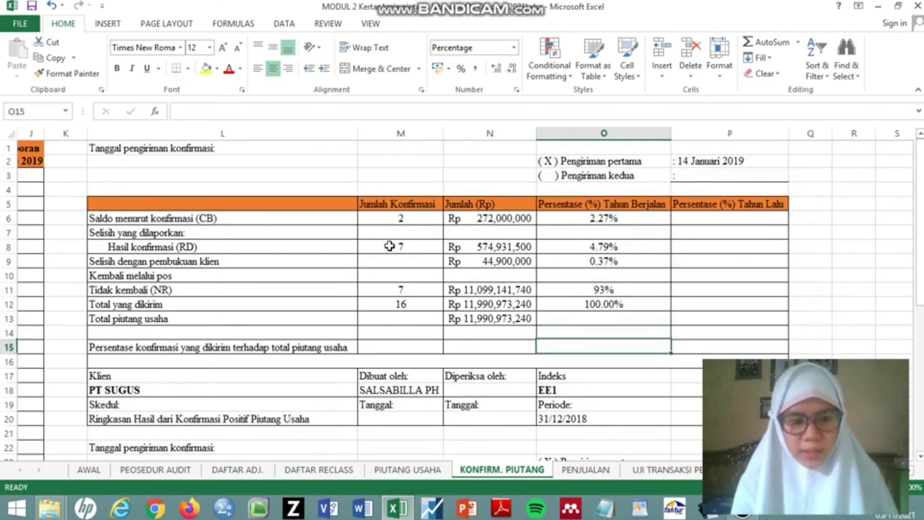
{"action": "key", "text": "Down"}
{"action": "key", "text": "Down"}
{"action": "key", "text": "Down"}
{"action": "key", "text": "Down"}
{"action": "key", "text": "Down"}
{"action": "key", "text": "Down"}
{"action": "key", "text": "Down"}
{"action": "key", "text": "Down"}
{"action": "key", "text": "Down"}
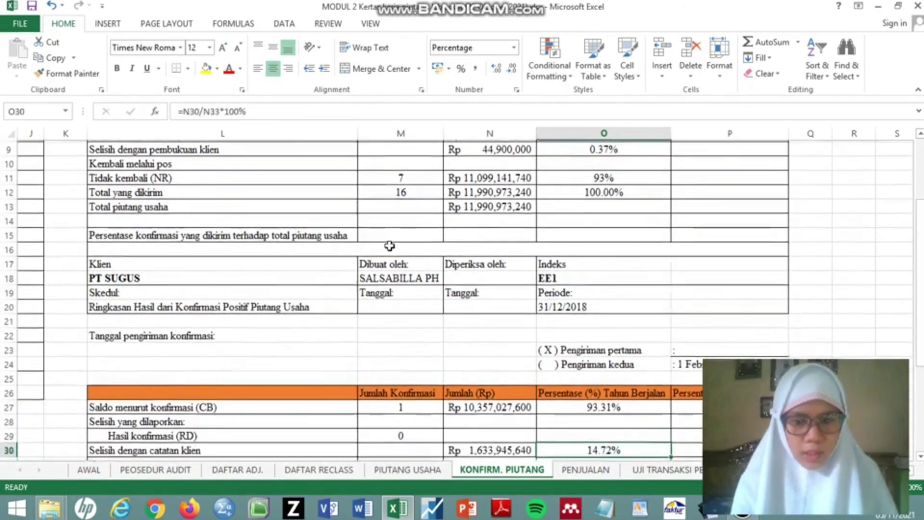
{"action": "key", "text": "Down"}
{"action": "key", "text": "Down"}
{"action": "key", "text": "Down"}
{"action": "key", "text": "Down"}
{"action": "key", "text": "Down"}
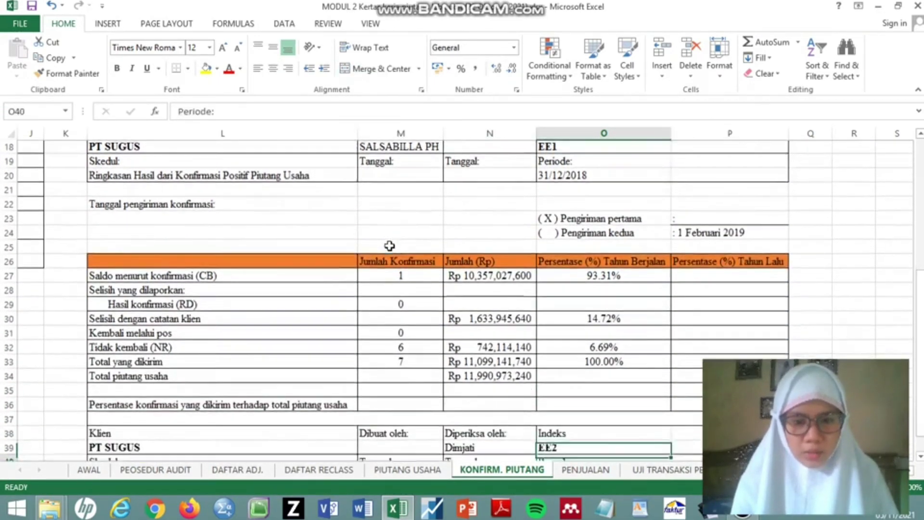
{"action": "key", "text": "Up"}
{"action": "key", "text": "Up"}
{"action": "key", "text": "Up"}
{"action": "key", "text": "Up"}
{"action": "key", "text": "Up"}
{"action": "key", "text": "Up"}
{"action": "key", "text": "Up"}
{"action": "key", "text": "Up"}
{"action": "key", "text": "Up"}
{"action": "key", "text": "Up"}
{"action": "key", "text": "Up"}
{"action": "key", "text": "Up"}
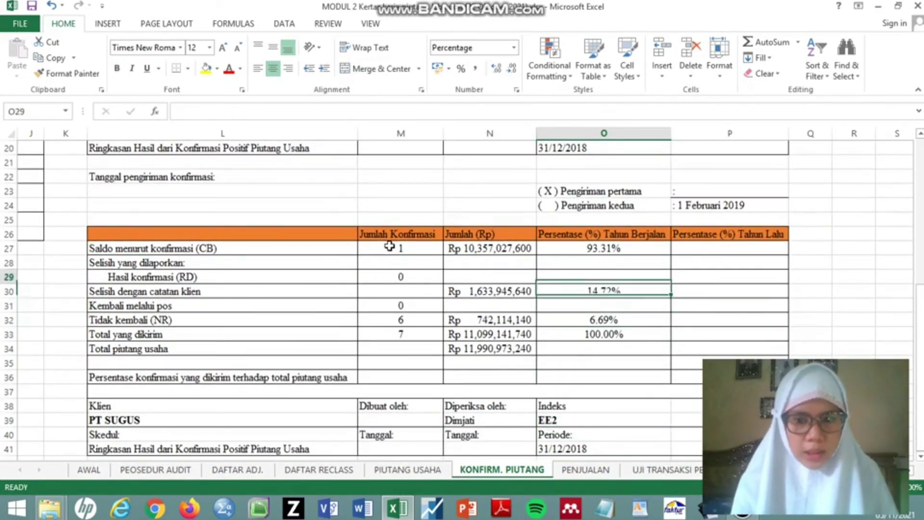
Step: Inspect the confirmation count and rupiah amount of the CB row and the RD row's amount in the second summary
{"action": "key", "text": "Left"}
{"action": "key", "text": "Left"}
{"action": "key", "text": "Left"}
{"action": "key", "text": "Right"}
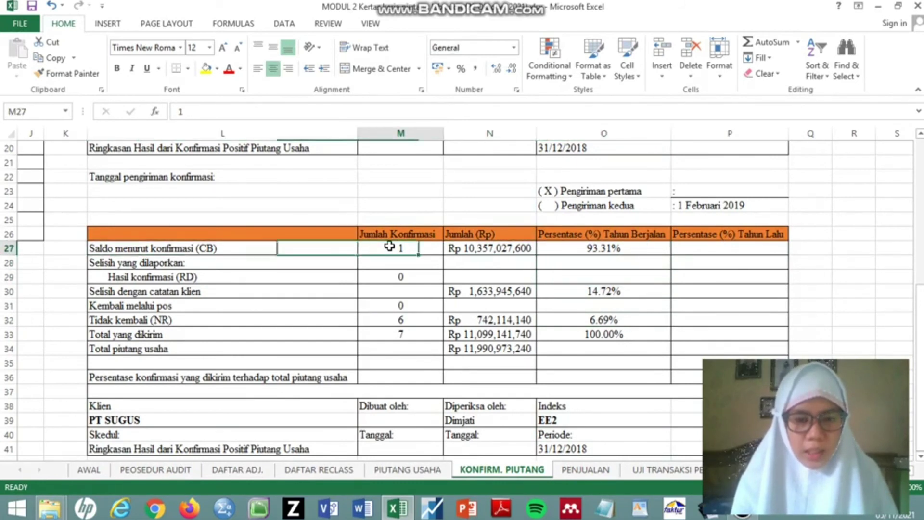
{"action": "key", "text": "Right"}
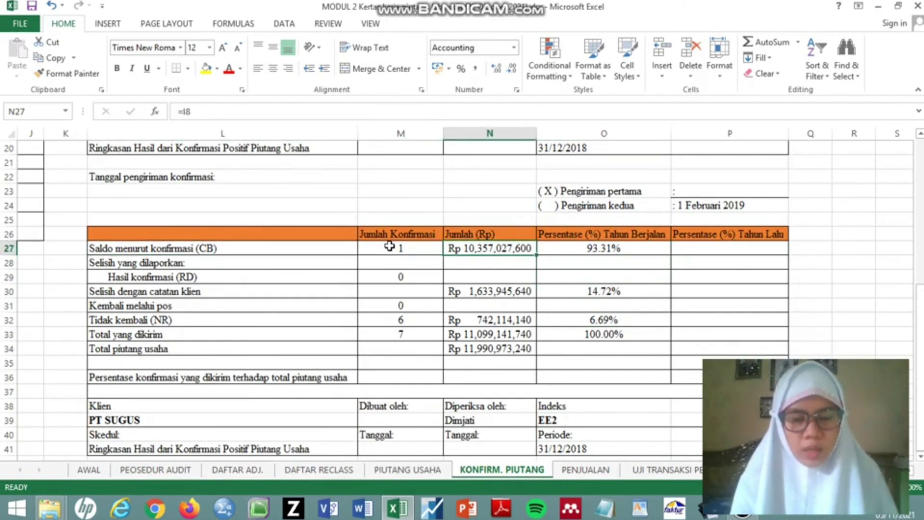
{"action": "key", "text": "Down"}
{"action": "key", "text": "Down"}
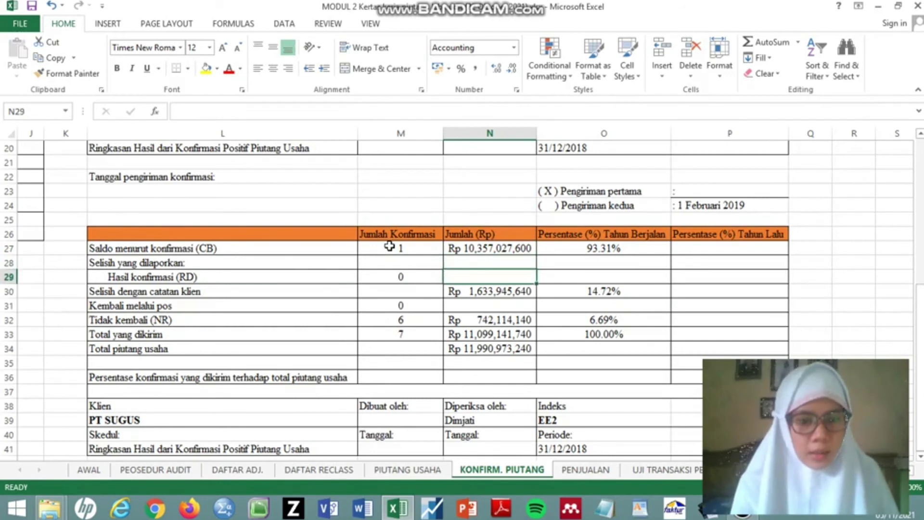
Step: Trace the Jumlah Konfirmasi column from the RD row through NR to Total yang dikirim, rechecking the rows above the total
{"action": "key", "text": "Left"}
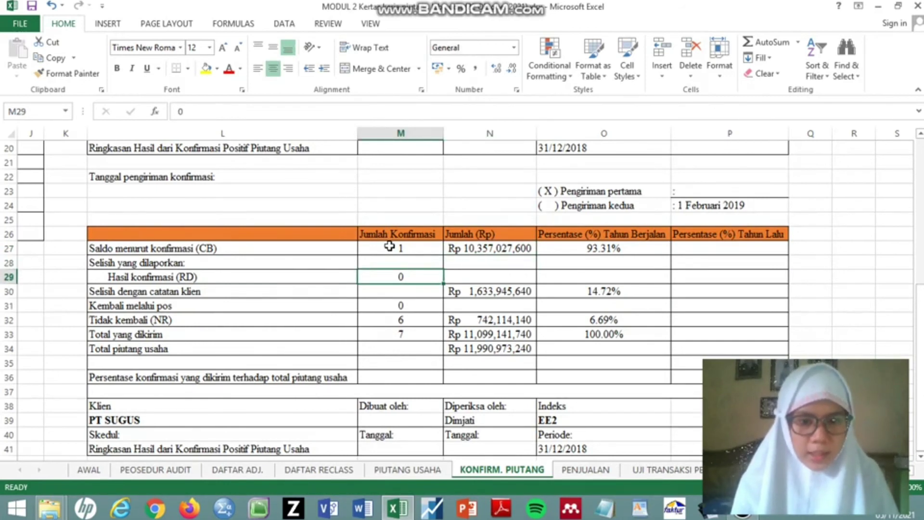
{"action": "key", "text": "Down"}
{"action": "key", "text": "Down"}
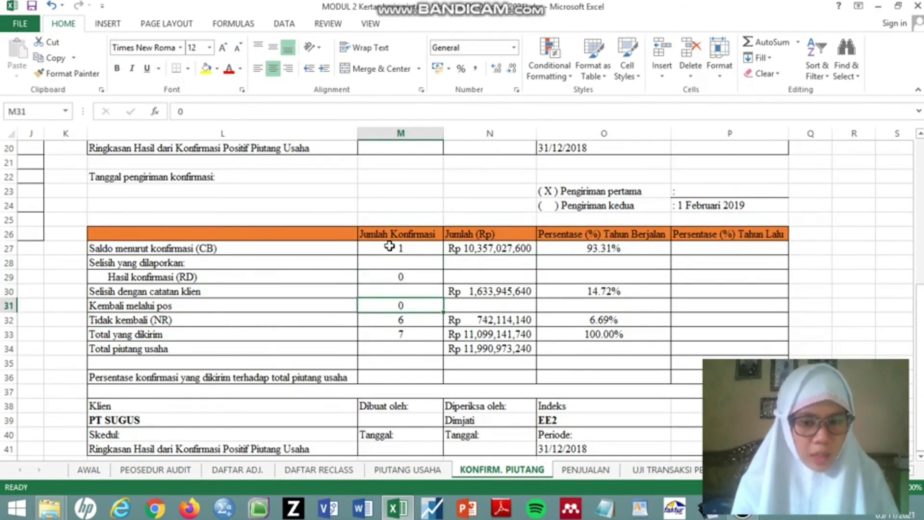
{"action": "key", "text": "Down"}
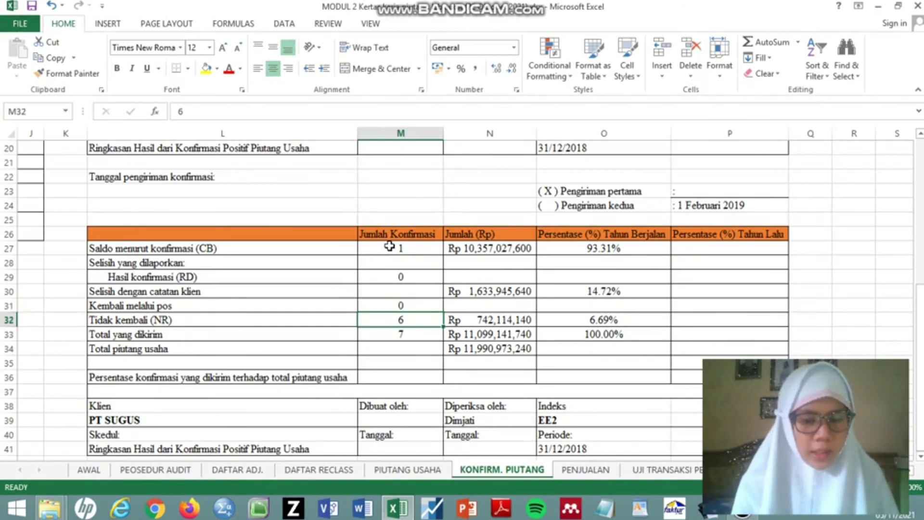
{"action": "key", "text": "Down"}
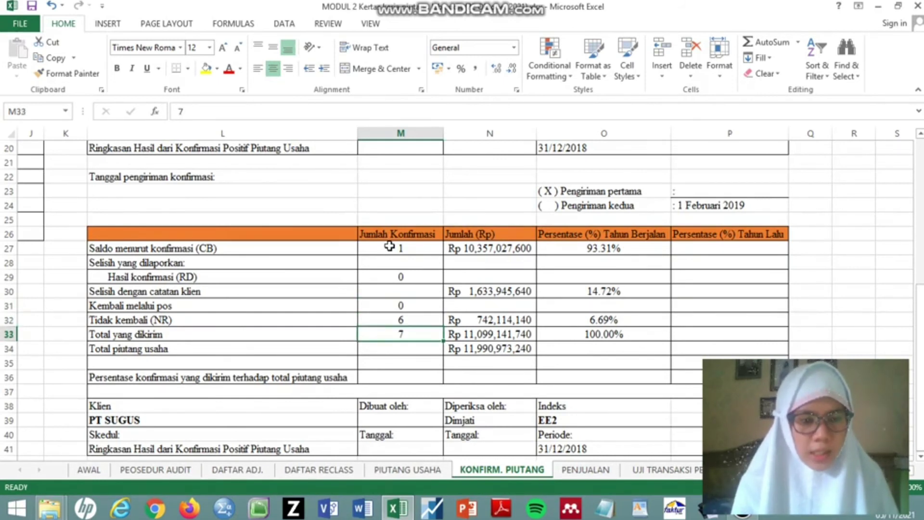
{"action": "key", "text": "Up"}
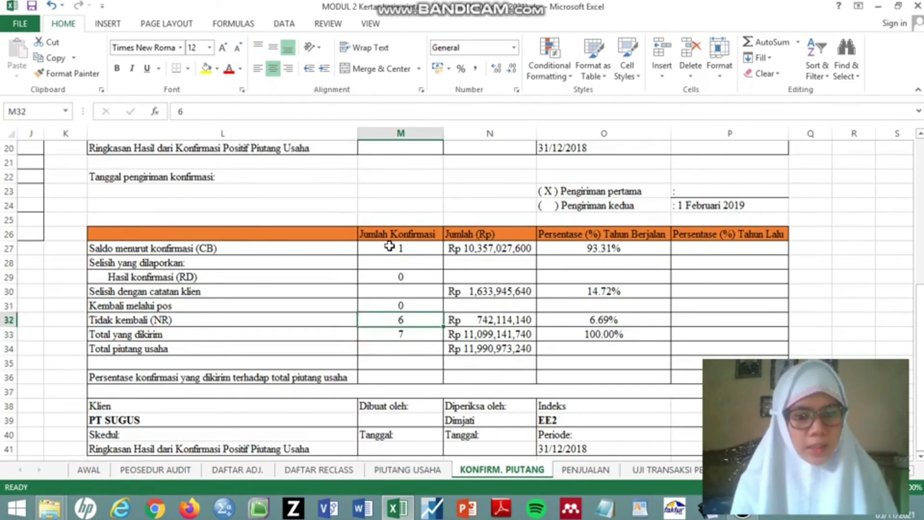
{"action": "key", "text": "Up"}
{"action": "key", "text": "Down"}
{"action": "key", "text": "Down"}
Step: Examine the Total yang dikirim amount formula, and trace the amounts back to the CB and Selisih dengan catatan klien rows
{"action": "key", "text": "Right"}
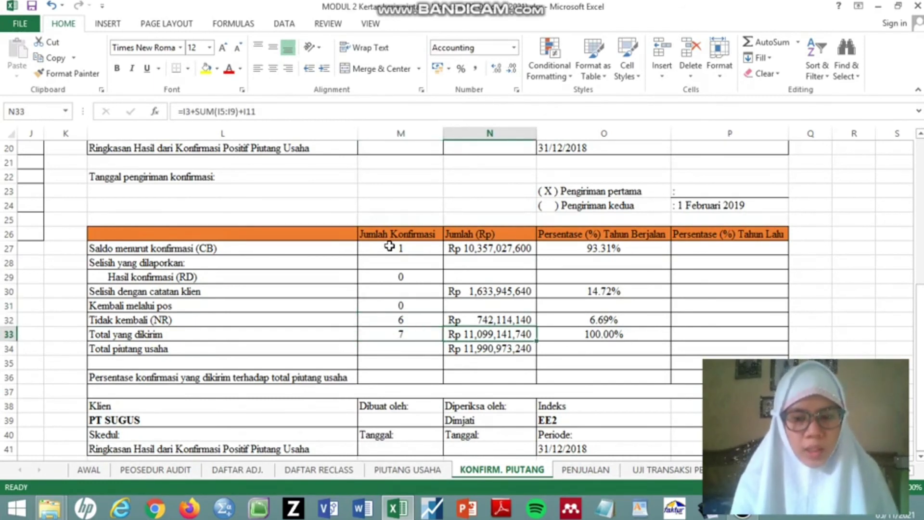
{"action": "key", "text": "Up"}
{"action": "key", "text": "Up"}
{"action": "key", "text": "Up"}
{"action": "key", "text": "Up"}
{"action": "key", "text": "Up"}
{"action": "key", "text": "Up"}
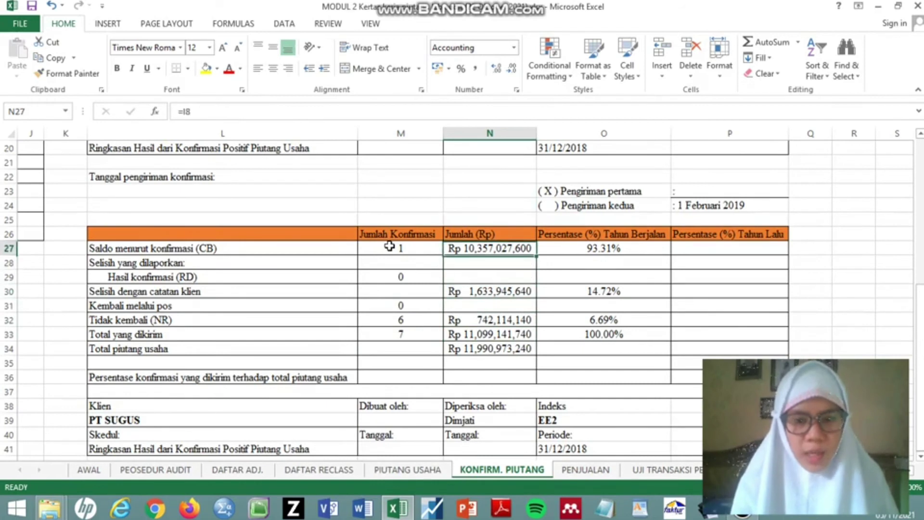
{"action": "key", "text": "Down"}
{"action": "key", "text": "Down"}
{"action": "key", "text": "Down"}
Step: Compare the current-year percentage formulas of the Selisih dengan catatan klien and CB rows
{"action": "key", "text": "Right"}
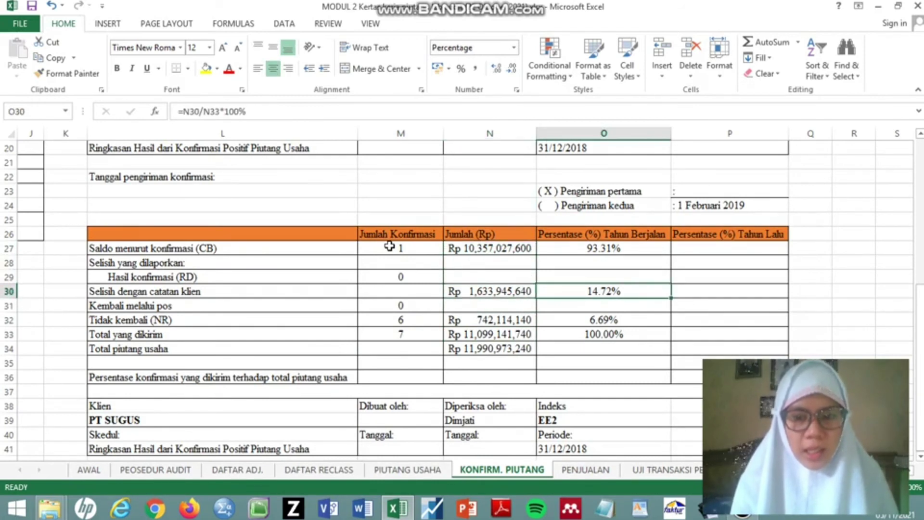
{"action": "key", "text": "Up"}
{"action": "key", "text": "Up"}
{"action": "key", "text": "Up"}
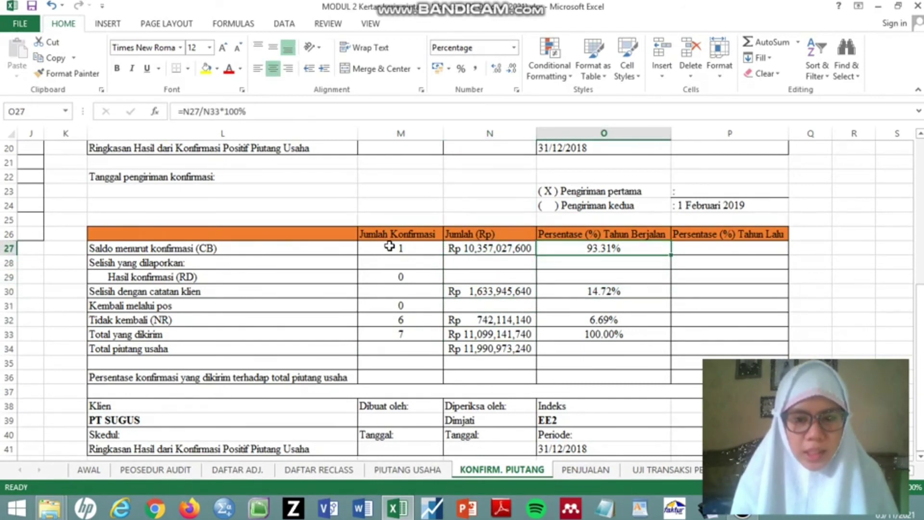
Step: Trace the rupiah amounts from CB down to Total piutang usaha, and check the Selisih dengan catatan klien difference formula
{"action": "key", "text": "Left"}
{"action": "key", "text": "Down"}
{"action": "key", "text": "Down"}
{"action": "key", "text": "Down"}
{"action": "key", "text": "Down"}
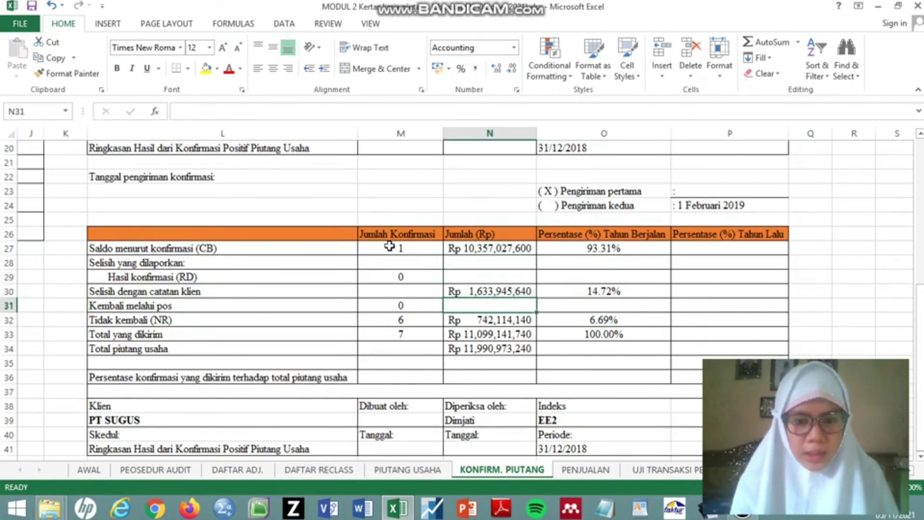
{"action": "key", "text": "Down"}
{"action": "key", "text": "Down"}
{"action": "key", "text": "Down"}
{"action": "key", "text": "Up"}
{"action": "key", "text": "Up"}
{"action": "key", "text": "Up"}
{"action": "key", "text": "Up"}
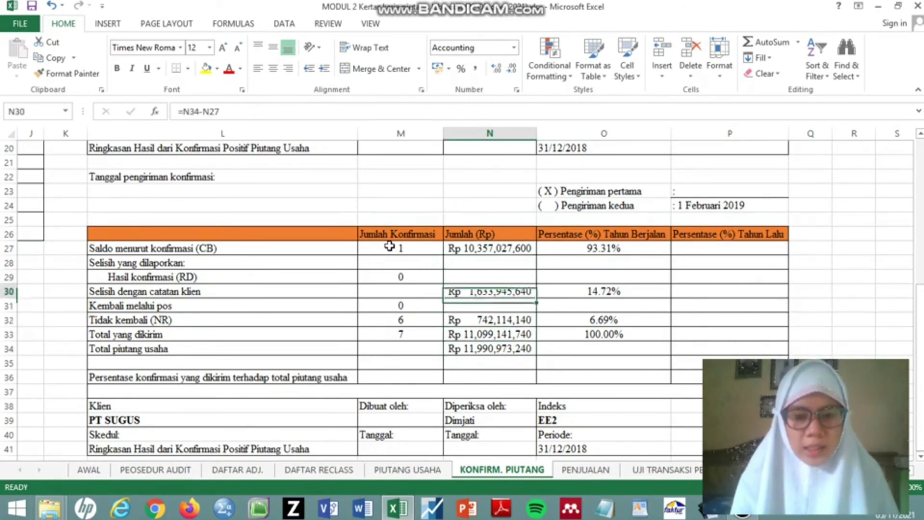
{"action": "key", "text": "Up"}
{"action": "key", "text": "Up"}
{"action": "key", "text": "Up"}
Step: Review the second summary's current-year percentage formulas from CB through Selisih dengan catatan klien and NR, continuing past the totals
{"action": "key", "text": "Right"}
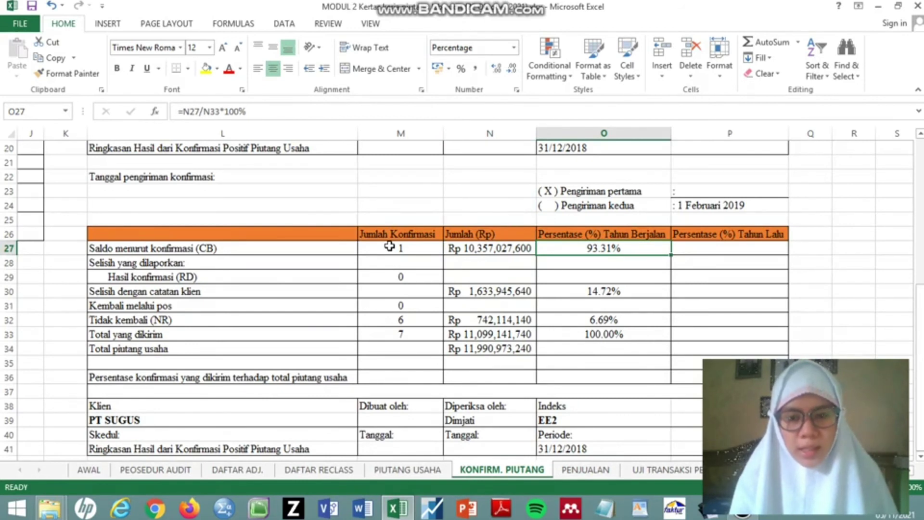
{"action": "key", "text": "Down"}
{"action": "key", "text": "Down"}
{"action": "key", "text": "Down"}
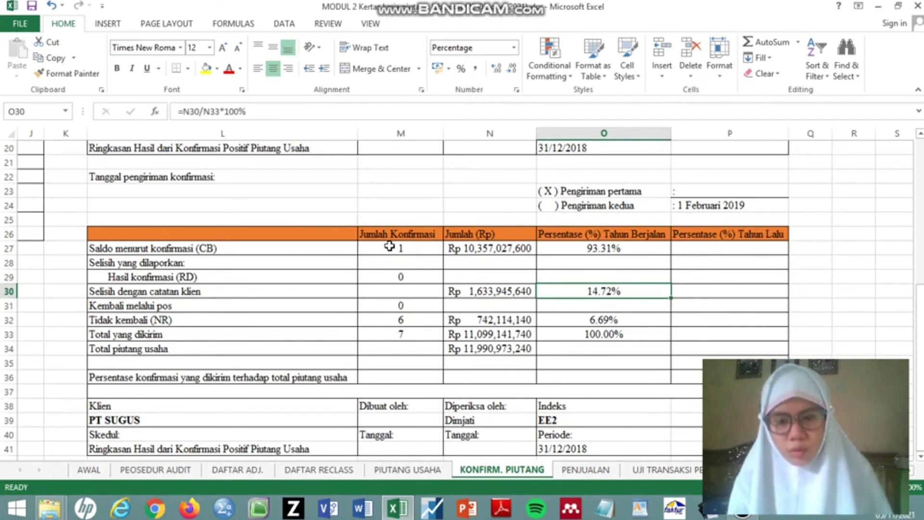
{"action": "key", "text": "Down"}
{"action": "key", "text": "Down"}
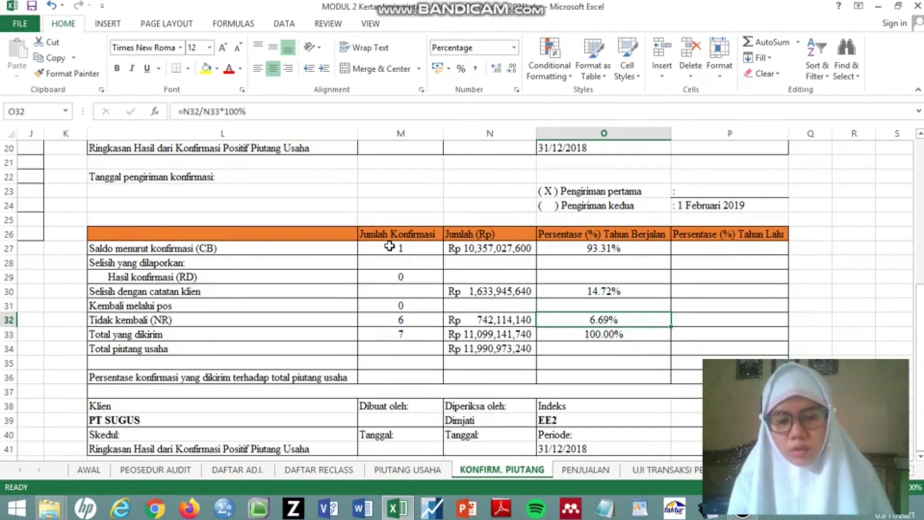
{"action": "key", "text": "Down"}
{"action": "key", "text": "Down"}
{"action": "key", "text": "Down"}
{"action": "key", "text": "Down"}
{"action": "key", "text": "Down"}
{"action": "key", "text": "Down"}
{"action": "key", "text": "Down"}
{"action": "key", "text": "Down"}
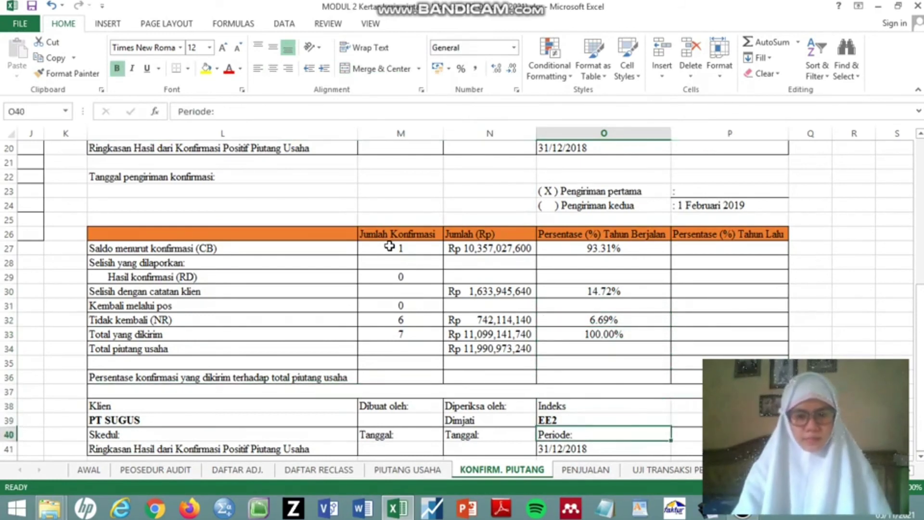
Step: Open the PENJUALAN sheet and examine the Penjualan row's debit and credit adjustment links and its Per Audit formula
{"action": "key", "text": "ctrl+Page_Down"}
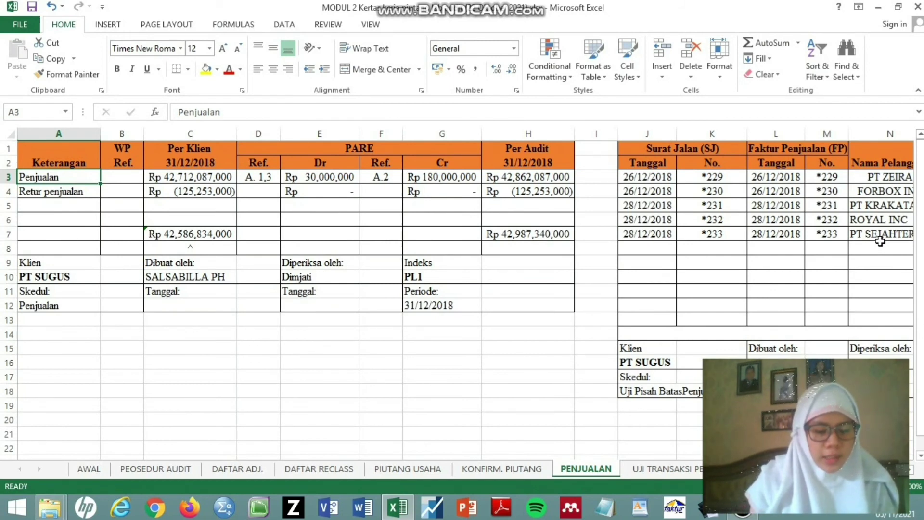
{"action": "key", "text": "Right"}
{"action": "key", "text": "Right"}
{"action": "key", "text": "Right"}
{"action": "key", "text": "Right"}
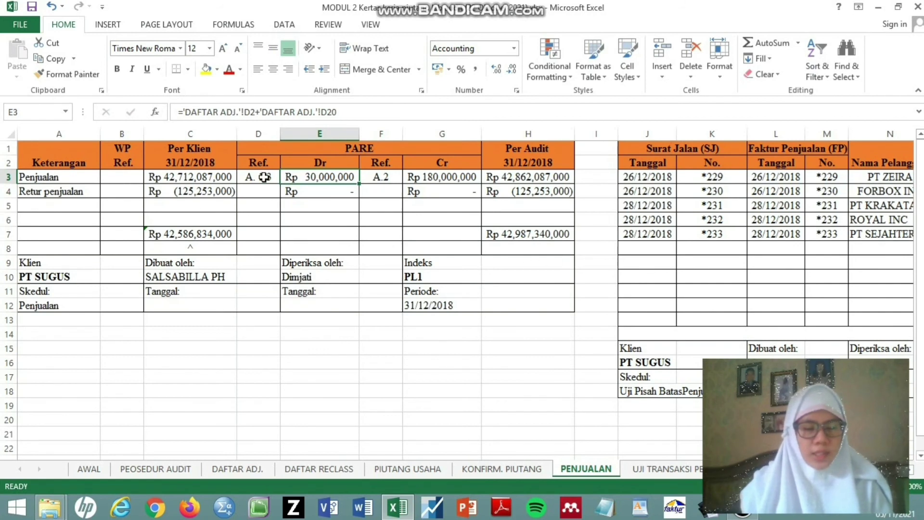
{"action": "left_click", "coordinate": [462, 175]}
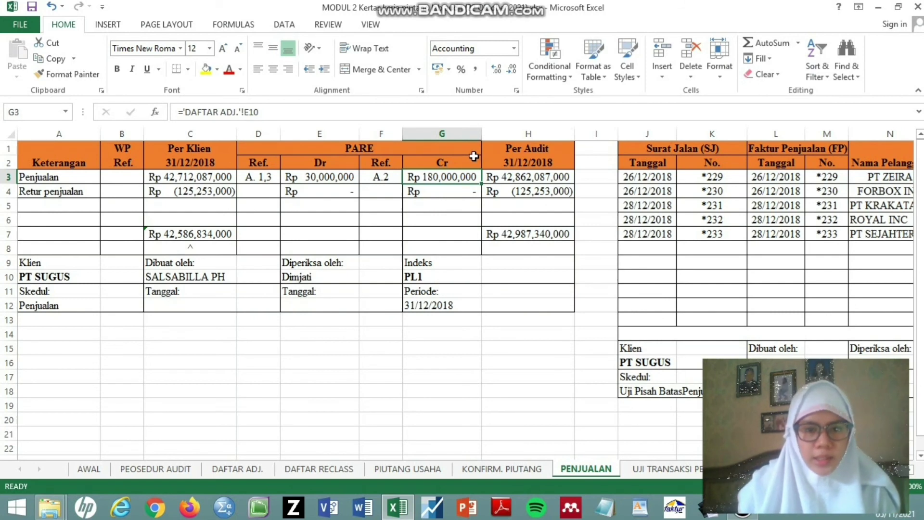
{"action": "key", "text": "Right"}
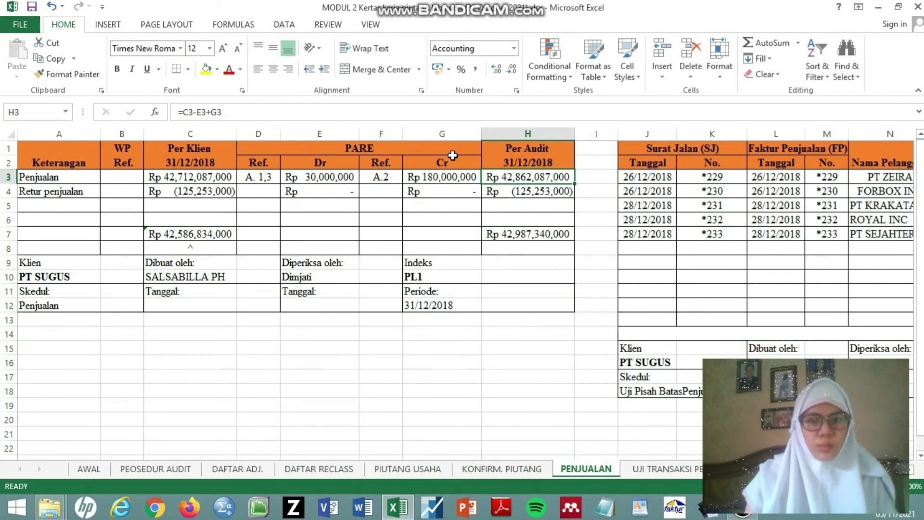
Step: Examine the Retur penjualan row's adjustments and Per Audit formula, continuing down to the Per Audit total formula
{"action": "key", "text": "Down"}
{"action": "key", "text": "Left"}
{"action": "key", "text": "Left"}
{"action": "key", "text": "Left"}
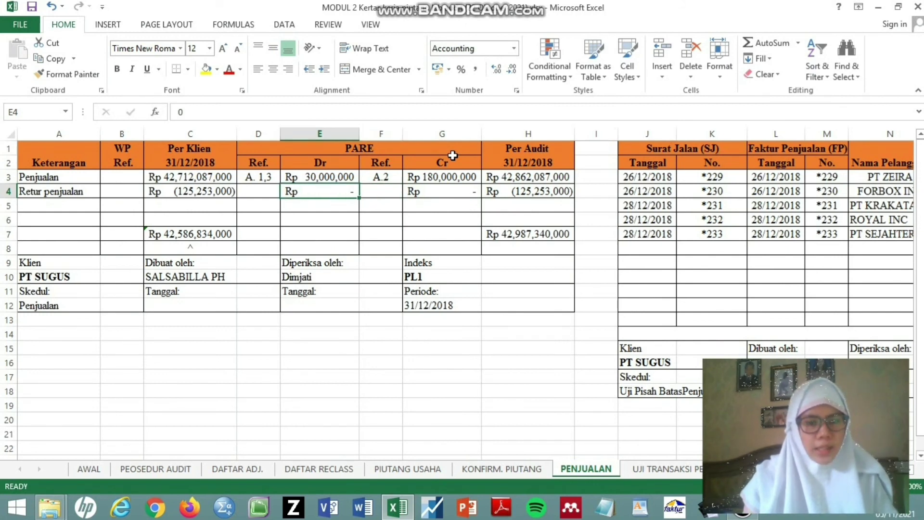
{"action": "key", "text": "Right"}
{"action": "key", "text": "Right"}
{"action": "key", "text": "Right"}
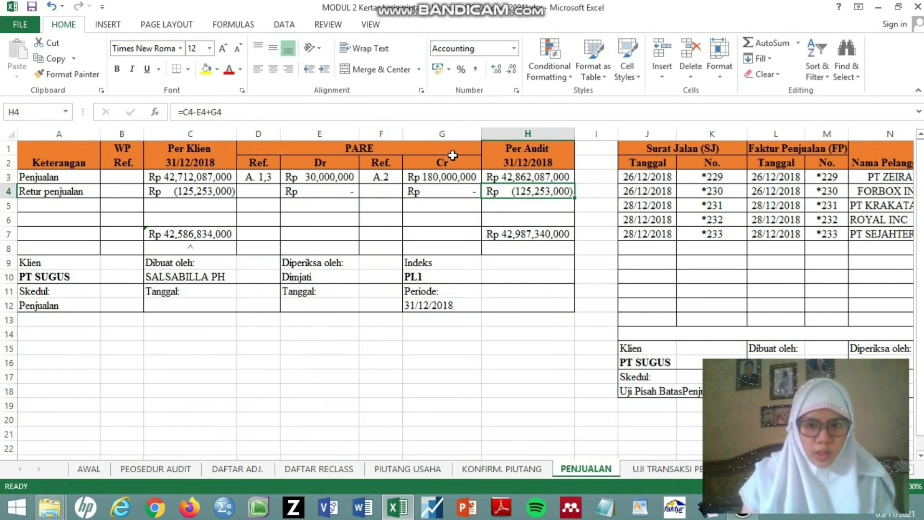
{"action": "key", "text": "Down"}
{"action": "key", "text": "Down"}
{"action": "key", "text": "Down"}
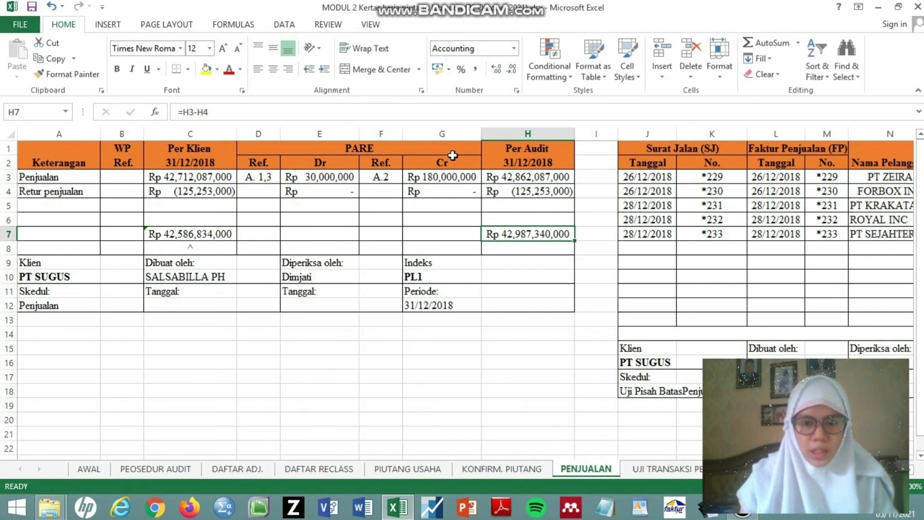
Step: Go to the Uji Pisah Batas Penjualan table and read across its last entry from Surat Jalan to Tanggal Pencatatan
{"action": "key", "text": "Right"}
{"action": "key", "text": "Right"}
{"action": "key", "text": "Right"}
{"action": "key", "text": "Right"}
{"action": "key", "text": "Right"}
{"action": "key", "text": "Right"}
{"action": "key", "text": "Right"}
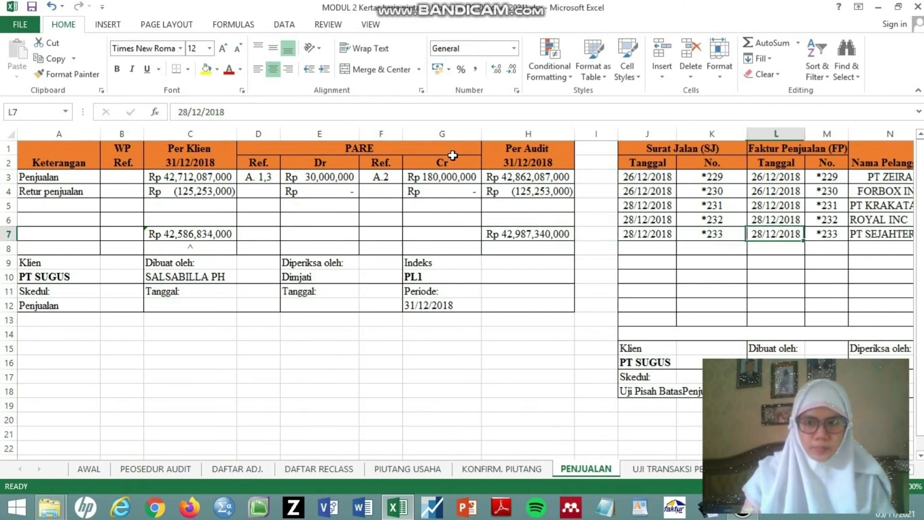
{"action": "key", "text": "Right"}
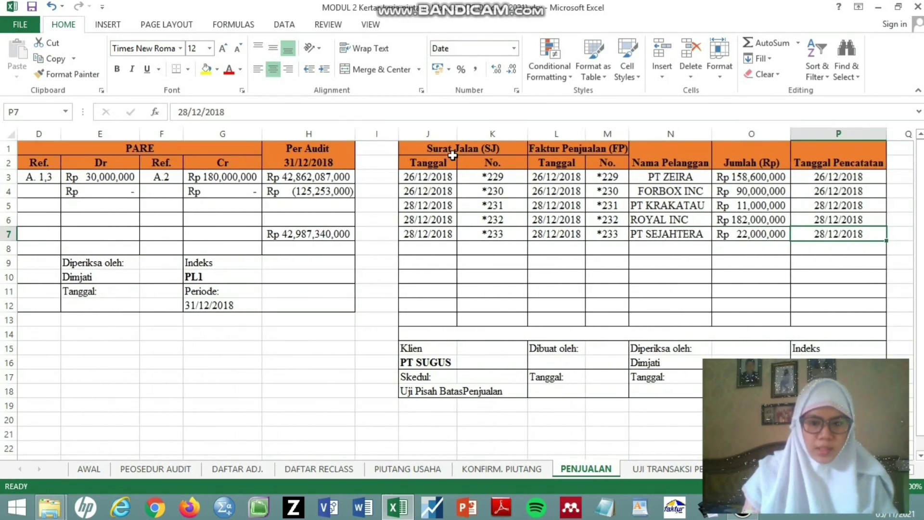
{"action": "key", "text": "Right"}
{"action": "key", "text": "Right"}
{"action": "key", "text": "Left"}
{"action": "key", "text": "Left"}
{"action": "key", "text": "Left"}
{"action": "key", "text": "Left"}
{"action": "key", "text": "Left"}
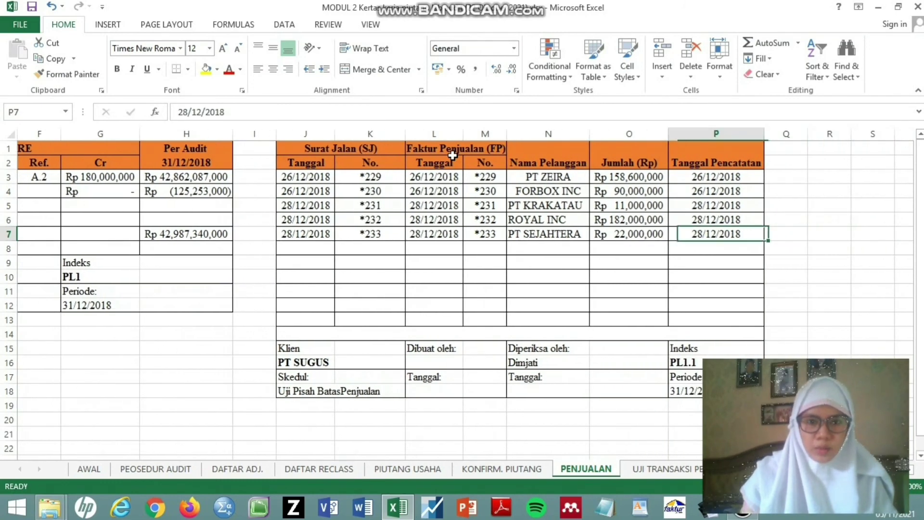
{"action": "key", "text": "Left"}
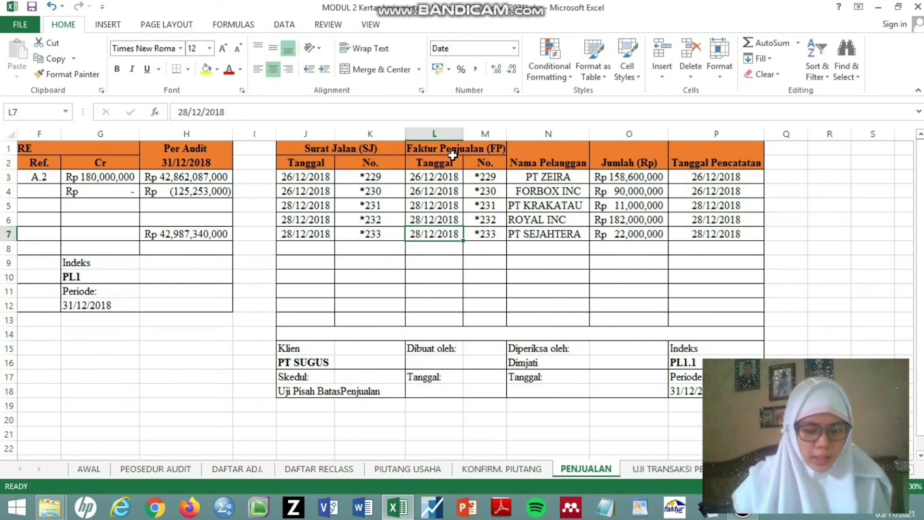
Step: Trace the Faktur Penjualan dates from below the last entry up to the PT ZEIRA row
{"action": "key", "text": "Down"}
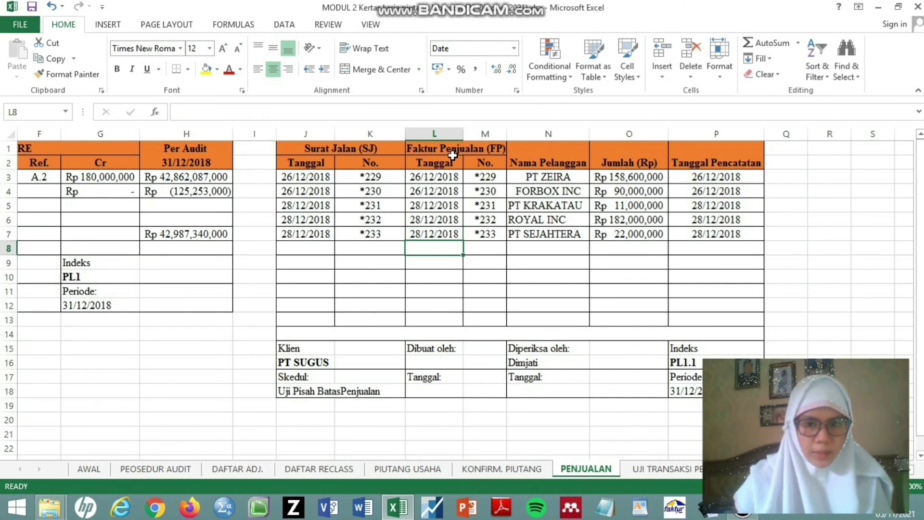
{"action": "key", "text": "Up"}
{"action": "key", "text": "Up"}
{"action": "key", "text": "Up"}
{"action": "key", "text": "Up"}
{"action": "key", "text": "Up"}
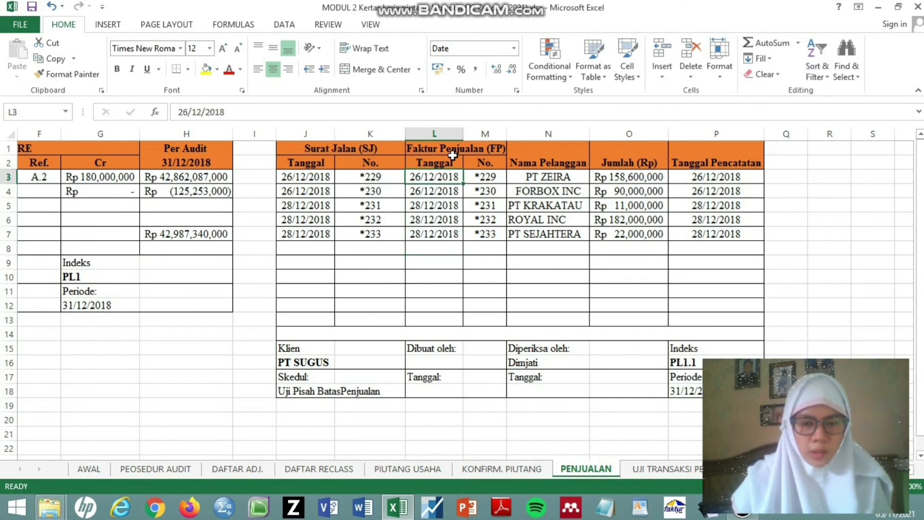
Step: Read across the PT ZEIRA row of the sales cutoff table, from the Surat Jalan date to Tanggal Pencatatan
{"action": "key", "text": "Left"}
{"action": "key", "text": "Left"}
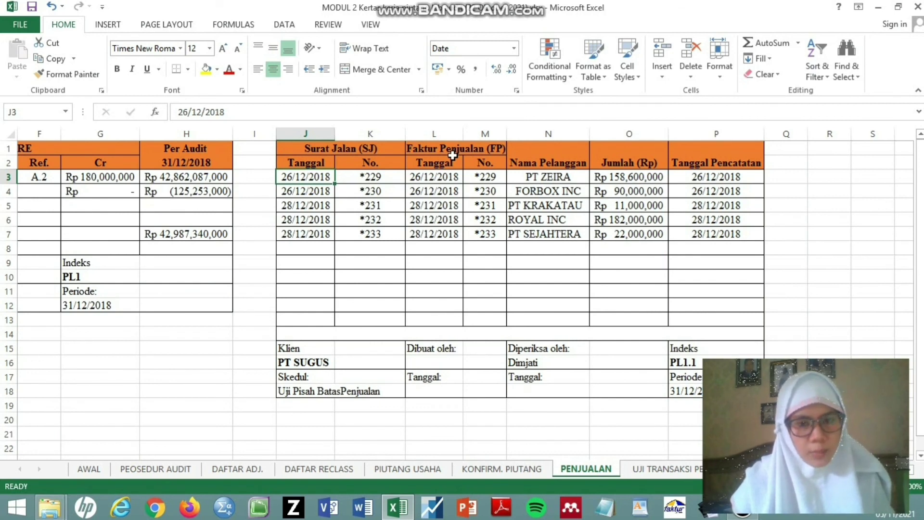
{"action": "key", "text": "Right"}
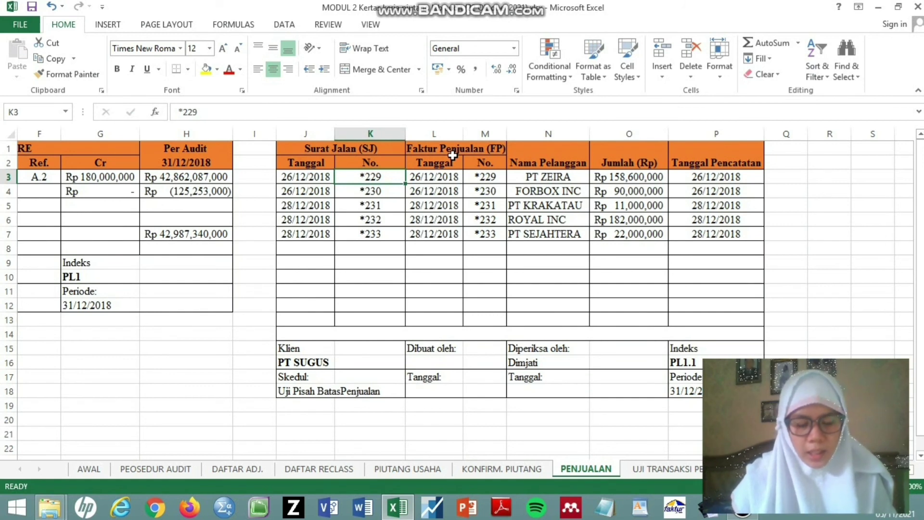
{"action": "key", "text": "Right"}
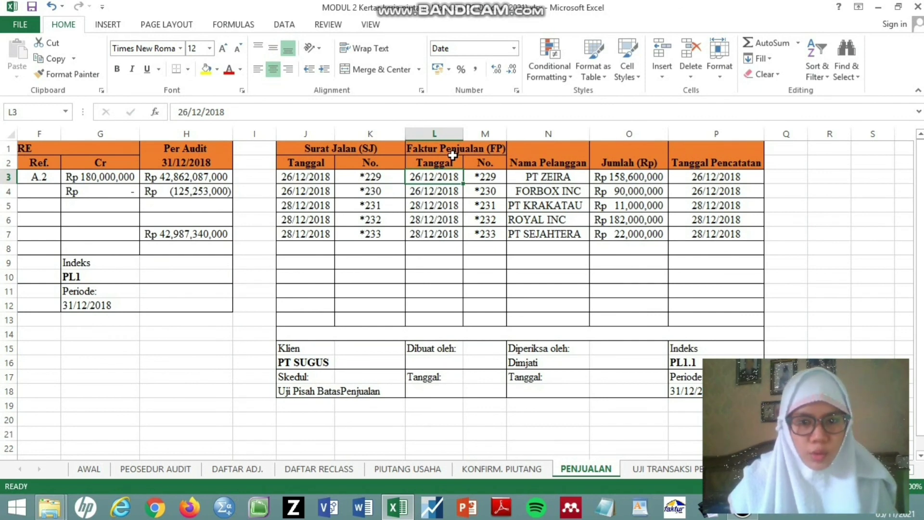
{"action": "key", "text": "Right"}
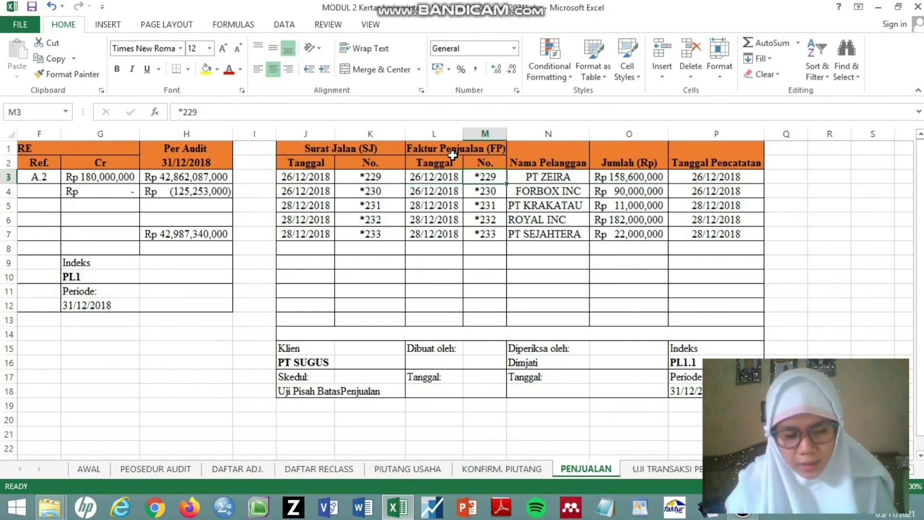
{"action": "key", "text": "Right"}
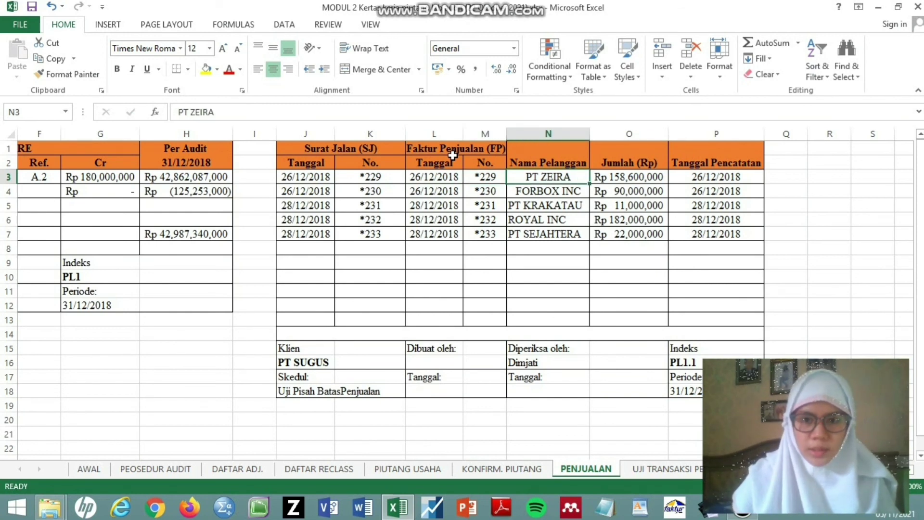
{"action": "key", "text": "Right"}
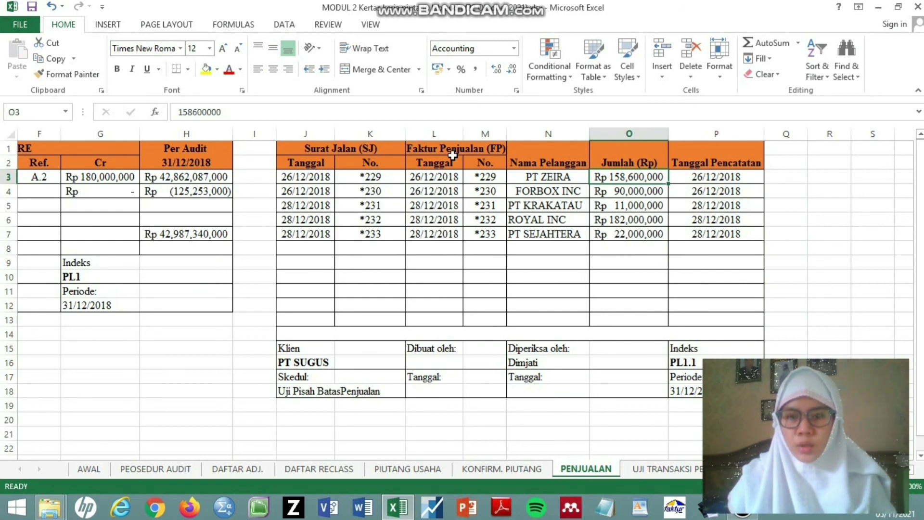
{"action": "key", "text": "Right"}
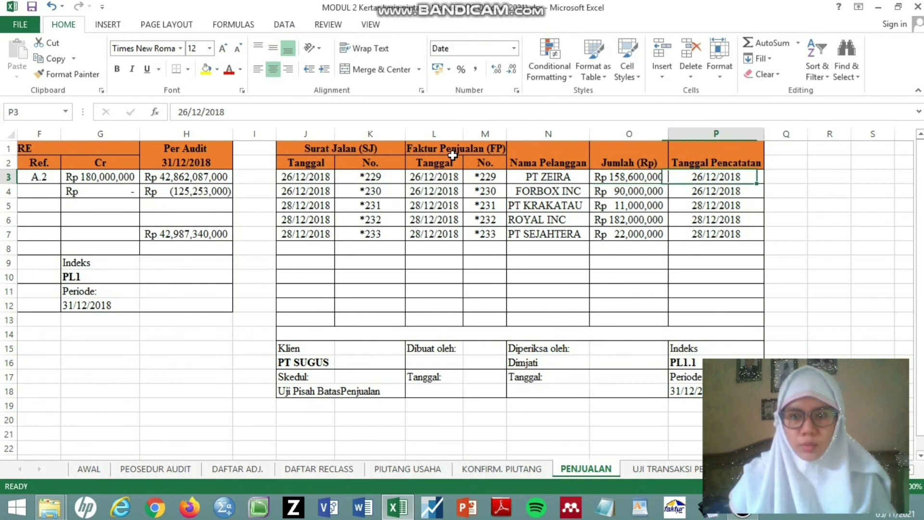
Step: Set the Surat Jalan date in the FORBOX INC row to 28/12/2018
{"action": "key", "text": "Left"}
{"action": "key", "text": "Left"}
{"action": "key", "text": "Left"}
{"action": "key", "text": "Left"}
{"action": "key", "text": "Left"}
{"action": "key", "text": "Left"}
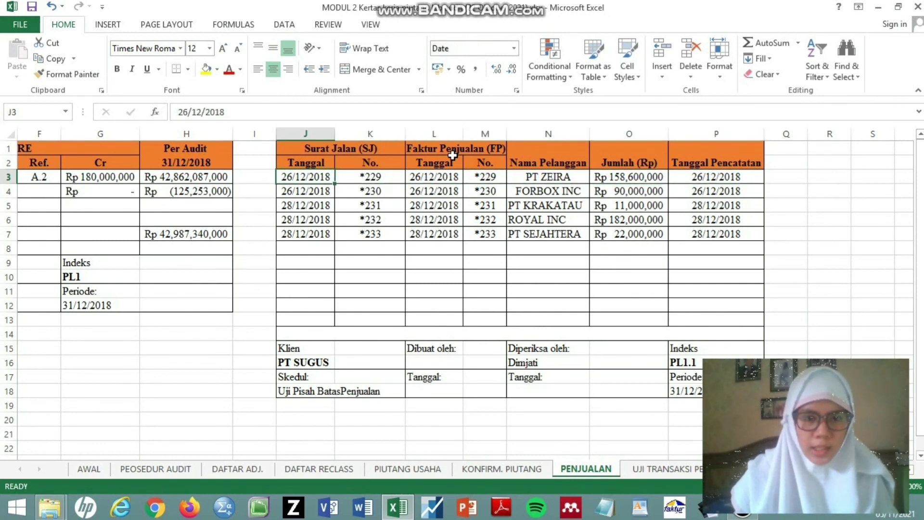
{"action": "key", "text": "Down"}
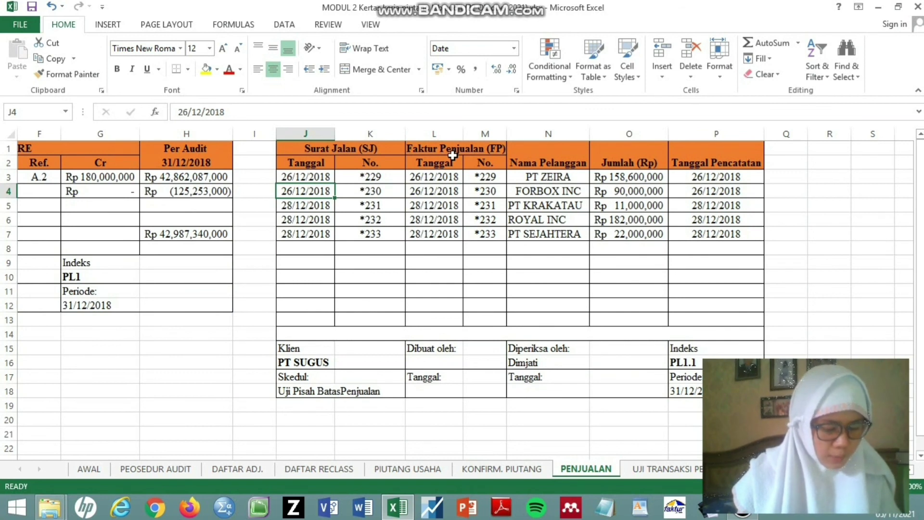
{"action": "double_click", "coordinate": [295, 189]}
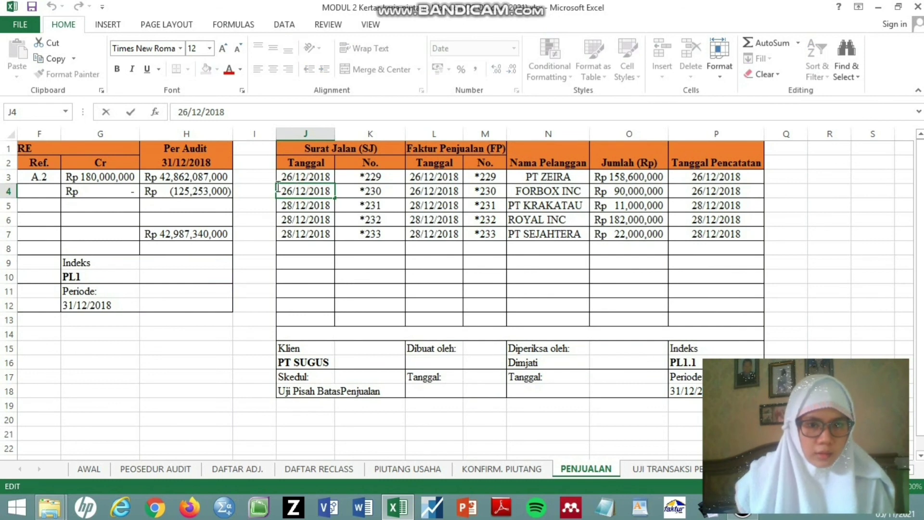
{"action": "key", "text": "BackSpace"}
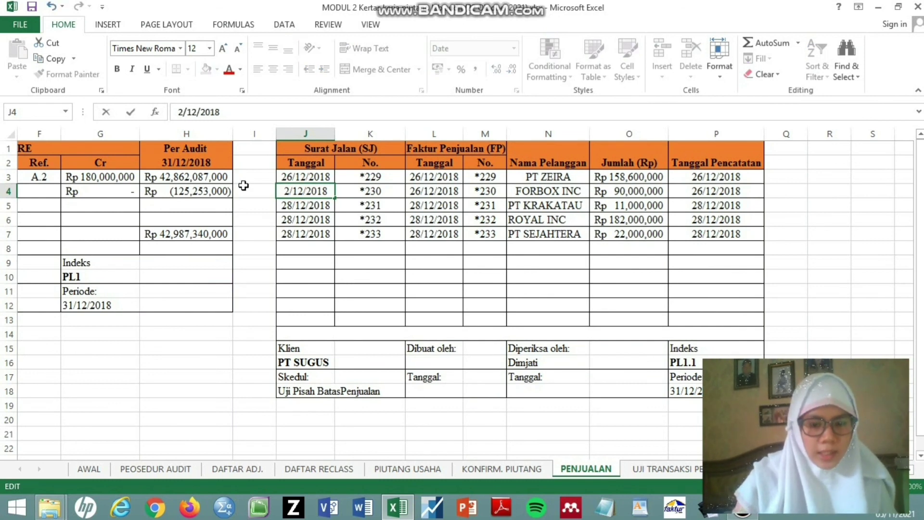
{"action": "type", "text": "8"}
{"action": "key", "text": "Right"}
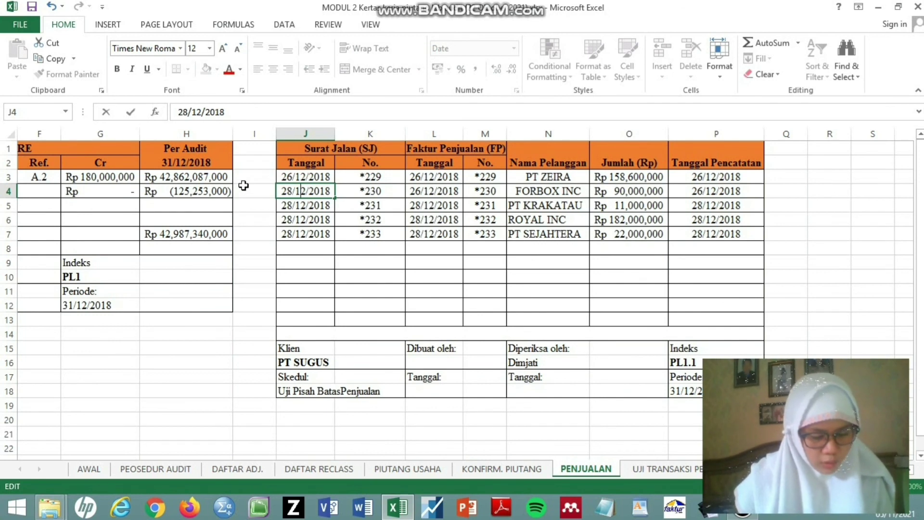
{"action": "left_click", "coordinate": [455, 191]}
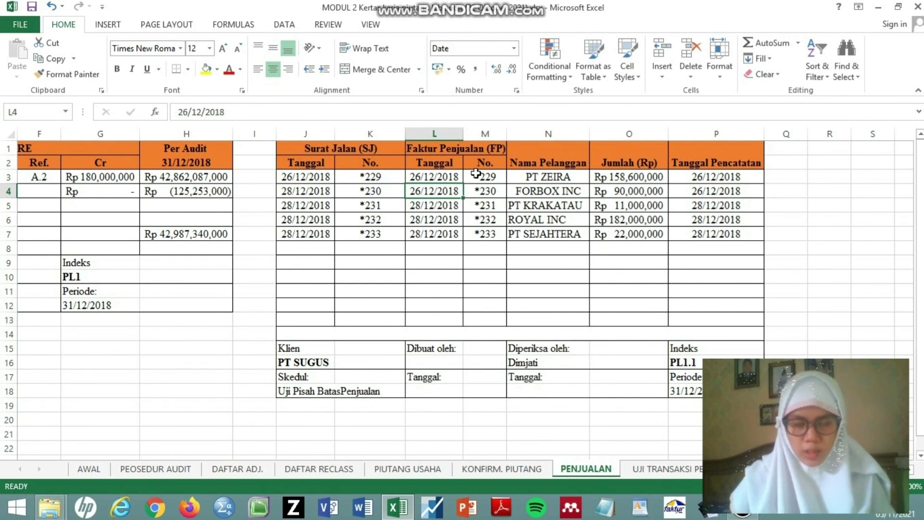
Step: Check the FORBOX INC customer name and amount, and review the remaining customers in the Nama Pelanggan column
{"action": "left_click", "coordinate": [538, 189]}
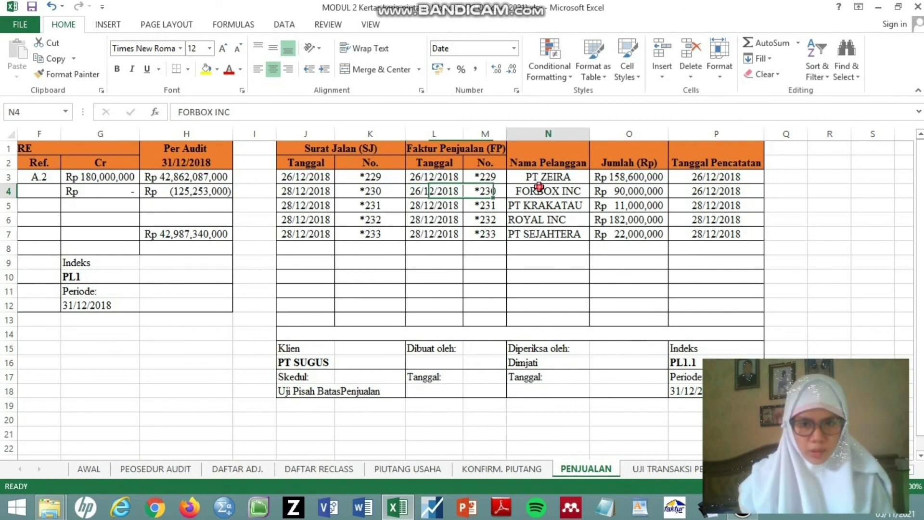
{"action": "left_click", "coordinate": [626, 194]}
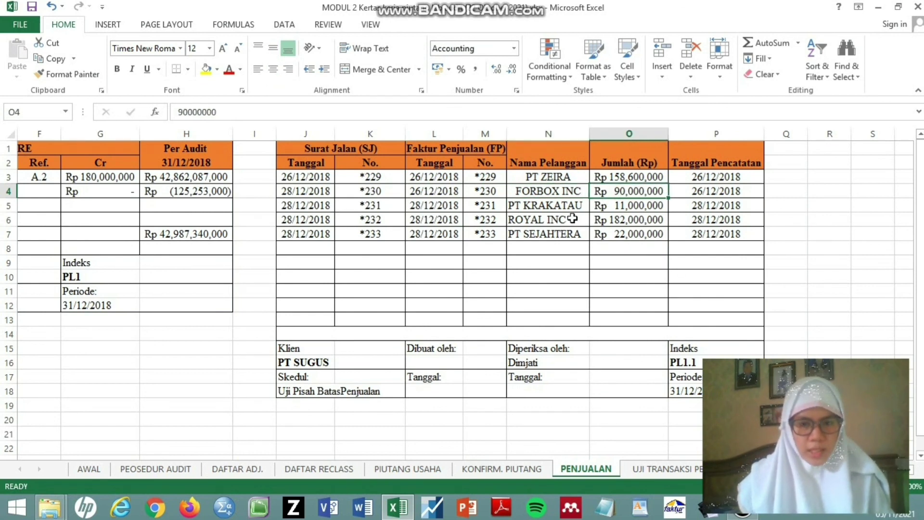
{"action": "left_click", "coordinate": [514, 209]}
{"action": "left_click", "coordinate": [535, 221]}
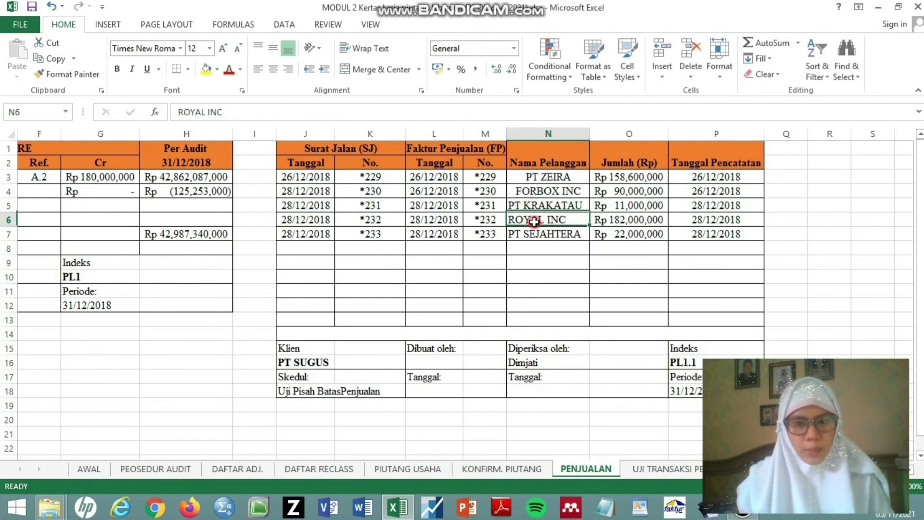
{"action": "left_click", "coordinate": [545, 235]}
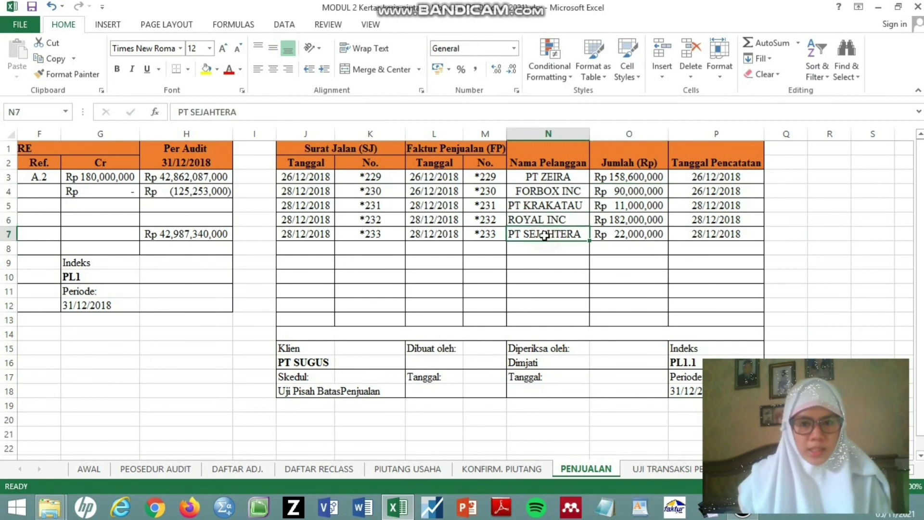
{"action": "left_click_drag", "start_coordinate": [529, 176], "coordinate": [558, 233]}
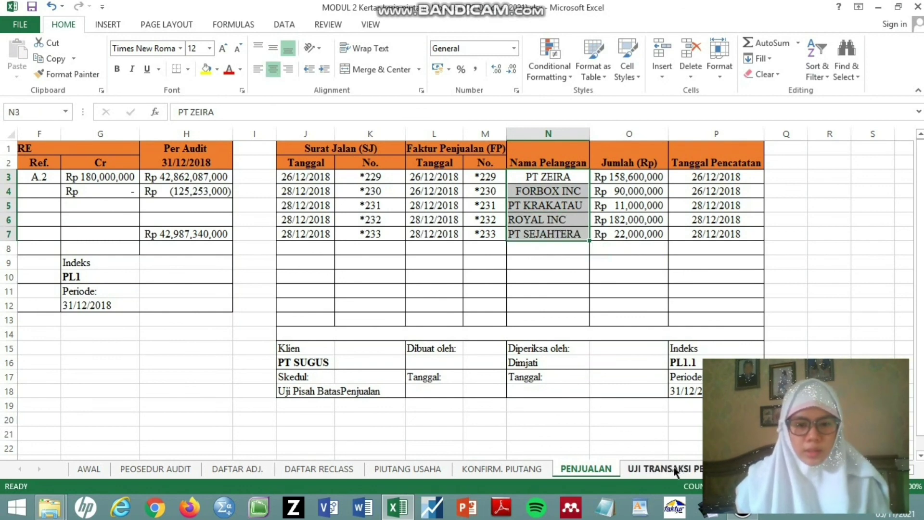
Step: Open the Uji Transaksi Penjualan dan Piutang schedule and review its Jumlah (Rp) column
{"action": "left_click", "coordinate": [675, 468]}
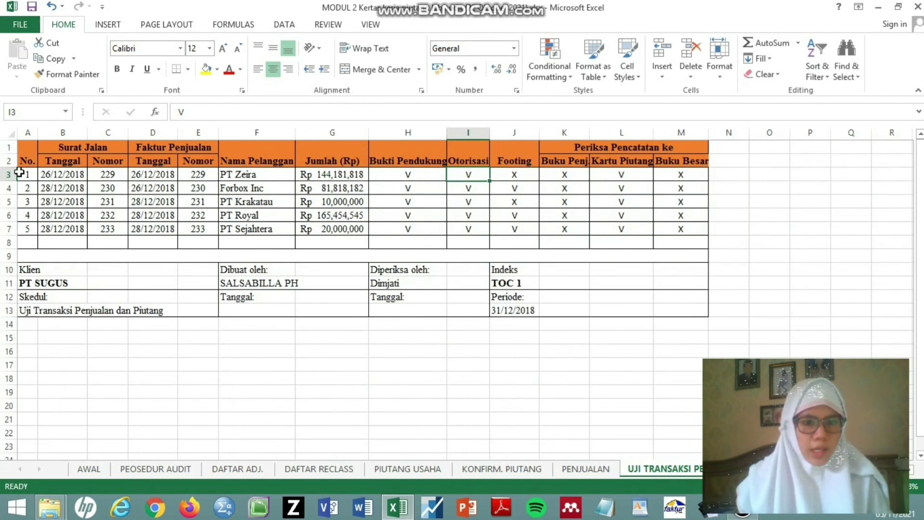
{"action": "left_click_drag", "start_coordinate": [327, 156], "coordinate": [346, 230]}
{"action": "left_click", "coordinate": [328, 267]}
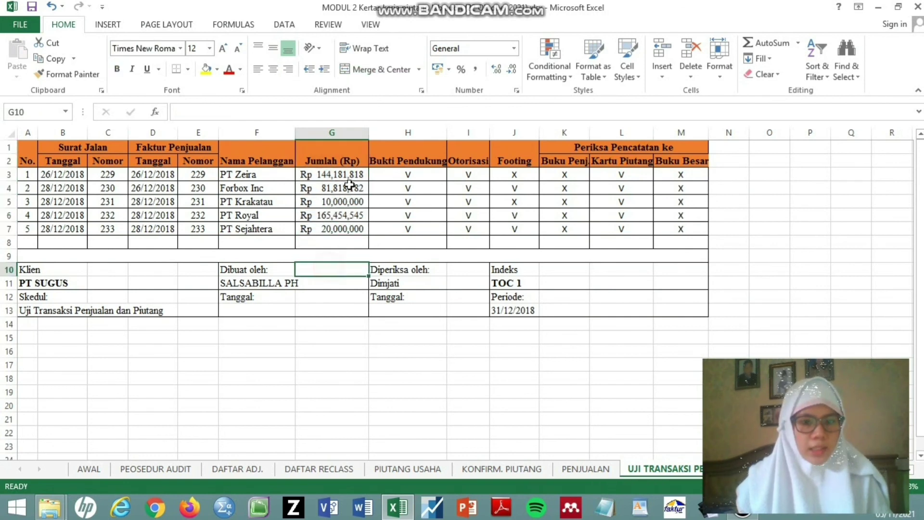
Step: Examine the Footing marks, comparing those for PT Zeira and PT Krakatau with the other customers
{"action": "left_click", "coordinate": [502, 178]}
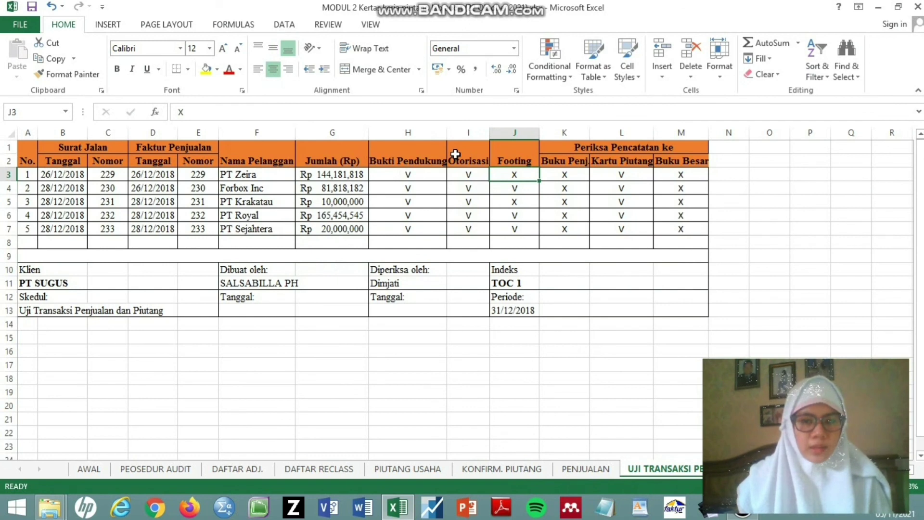
{"action": "left_click", "coordinate": [232, 175]}
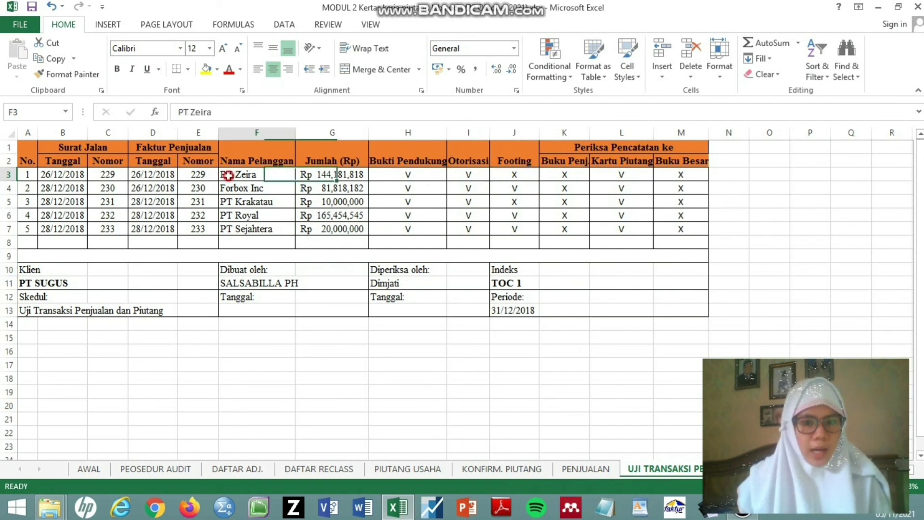
{"action": "left_click", "coordinate": [230, 201]}
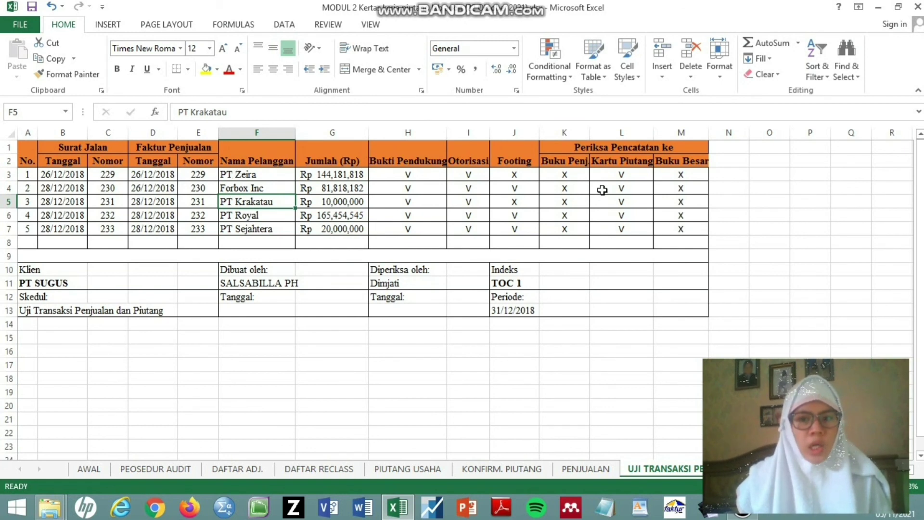
{"action": "left_click", "coordinate": [524, 180]}
{"action": "left_click", "coordinate": [522, 212]}
{"action": "left_click", "coordinate": [520, 229]}
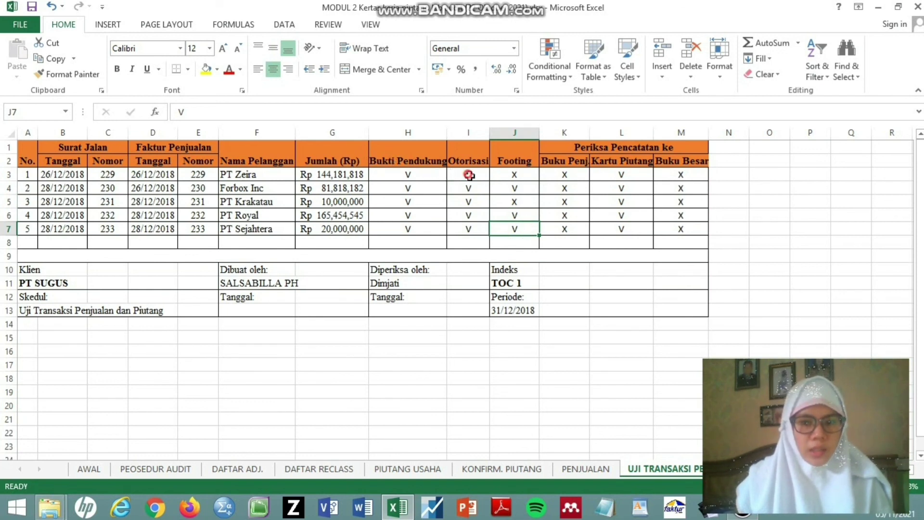
Step: Review the Otorisasi and Bukti Pendukung marks and the three Periksa Pencatatan ke columns for all five transactions
{"action": "left_click_drag", "start_coordinate": [470, 175], "coordinate": [470, 229]}
{"action": "left_click_drag", "start_coordinate": [423, 175], "coordinate": [433, 227]}
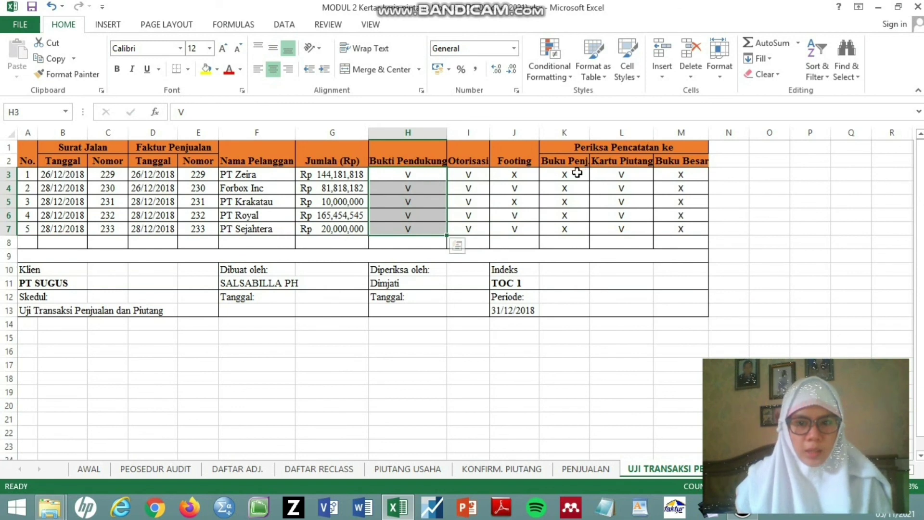
{"action": "left_click_drag", "start_coordinate": [582, 174], "coordinate": [572, 230]}
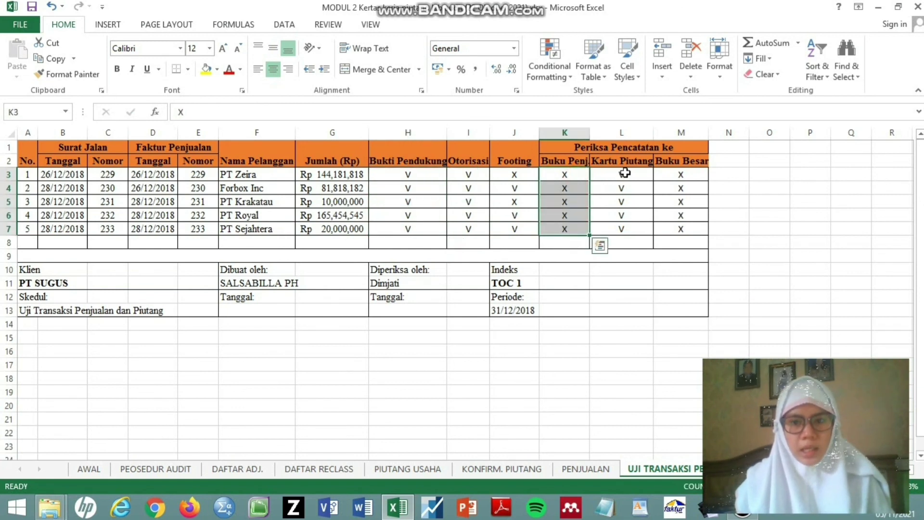
{"action": "left_click_drag", "start_coordinate": [623, 174], "coordinate": [635, 229]}
{"action": "left_click_drag", "start_coordinate": [692, 173], "coordinate": [692, 228]}
{"action": "left_click", "coordinate": [398, 360]}
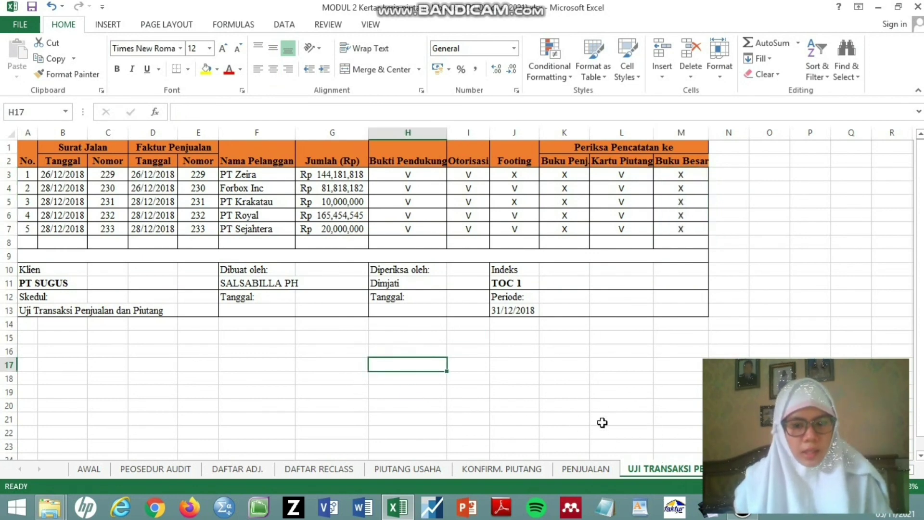
Step: Revisit the AWAL cover sheet and skim the audit procedures on the PEOSEDUR AUDIT sheet
{"action": "left_click", "coordinate": [101, 474]}
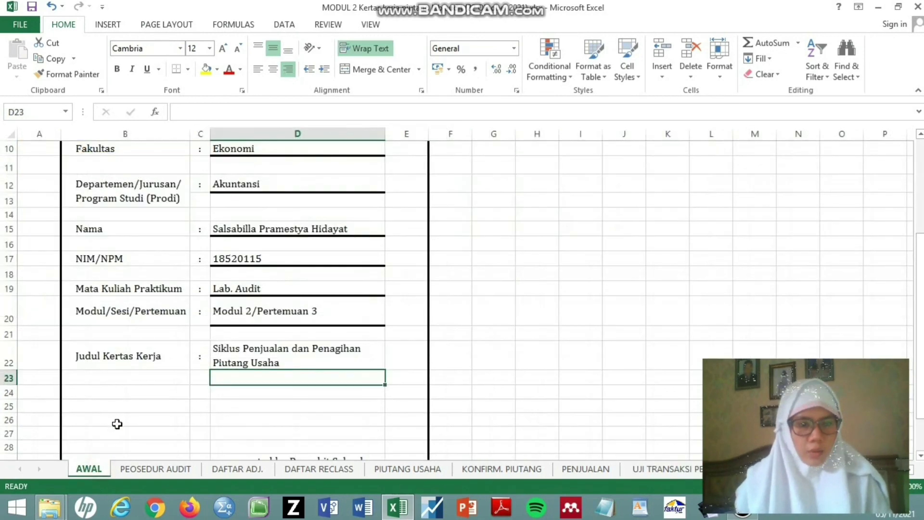
{"action": "scroll", "coordinate": [136, 396], "scroll_direction": "up", "scroll_amount": 2}
{"action": "left_click", "coordinate": [180, 469]}
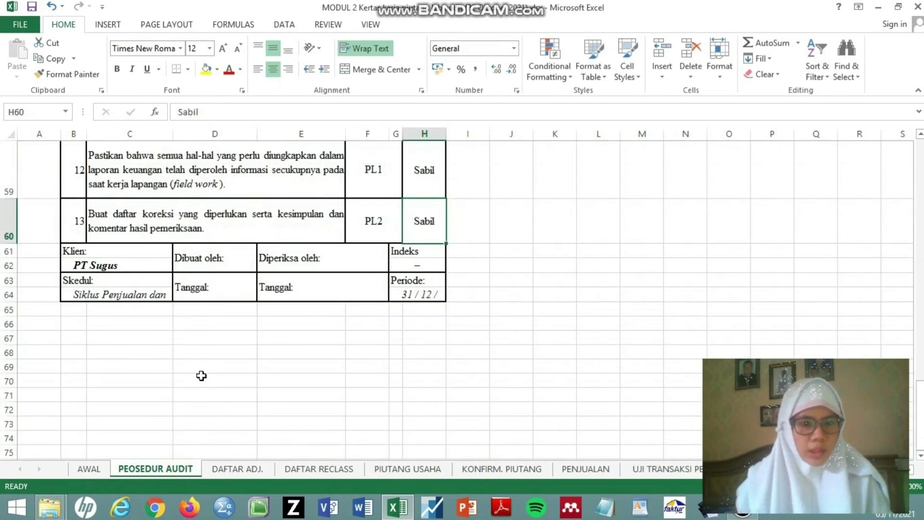
{"action": "scroll", "coordinate": [201, 376], "scroll_direction": "down", "scroll_amount": 2}
{"action": "scroll", "coordinate": [207, 385], "scroll_direction": "up", "scroll_amount": 10}
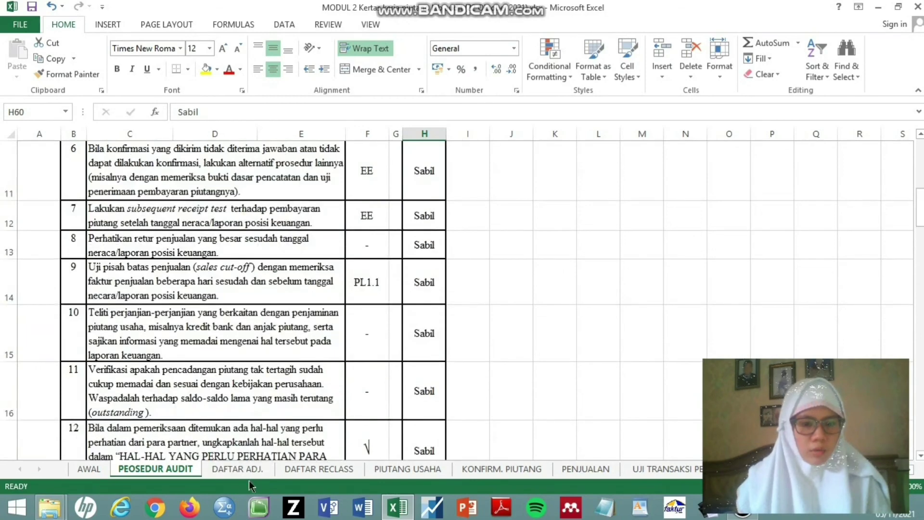
Step: Look over the DAFTAR ADJ. and DAFTAR RECLASS sheets, and inspect the Per Audit total formula in the PIUTANG USAHA summary
{"action": "left_click", "coordinate": [252, 466]}
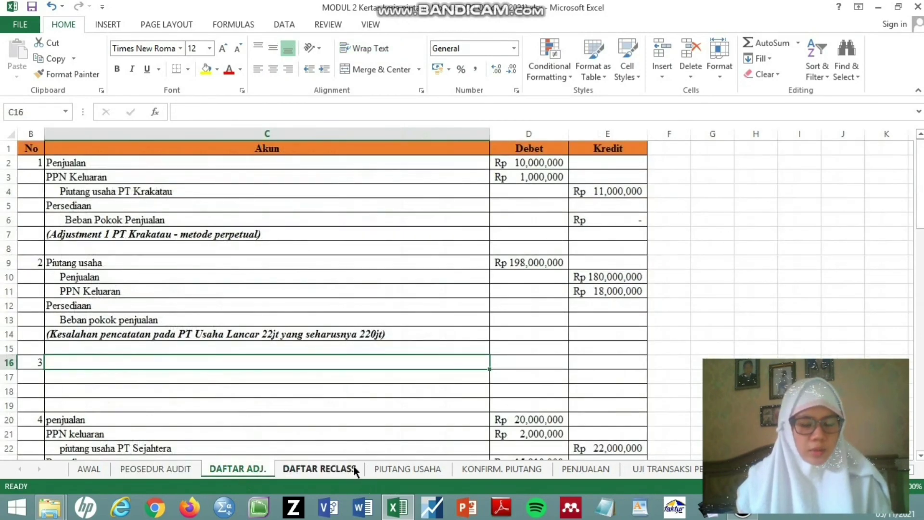
{"action": "left_click", "coordinate": [353, 470]}
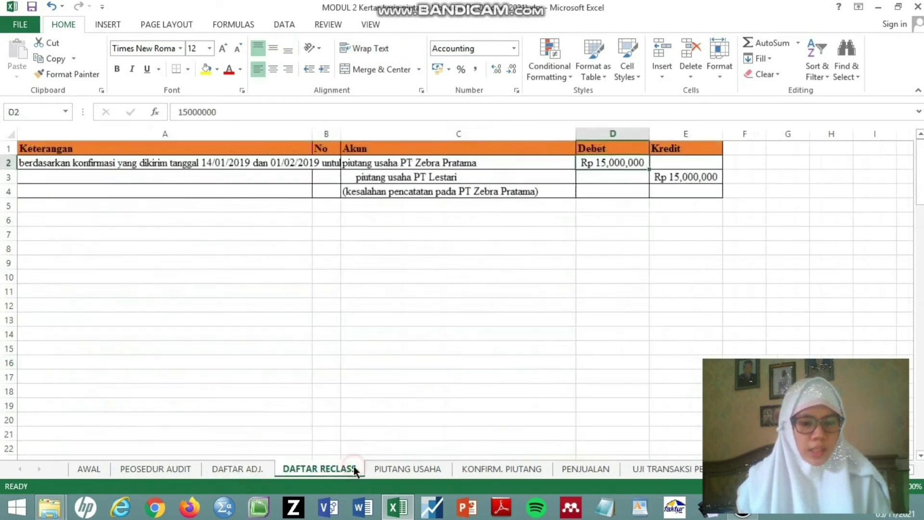
{"action": "left_click", "coordinate": [405, 467]}
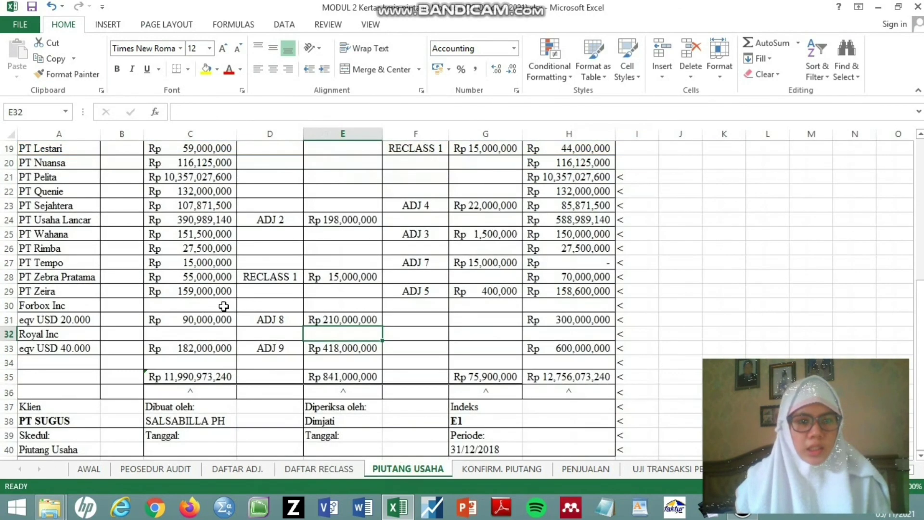
{"action": "scroll", "coordinate": [224, 306], "scroll_direction": "up", "scroll_amount": 6}
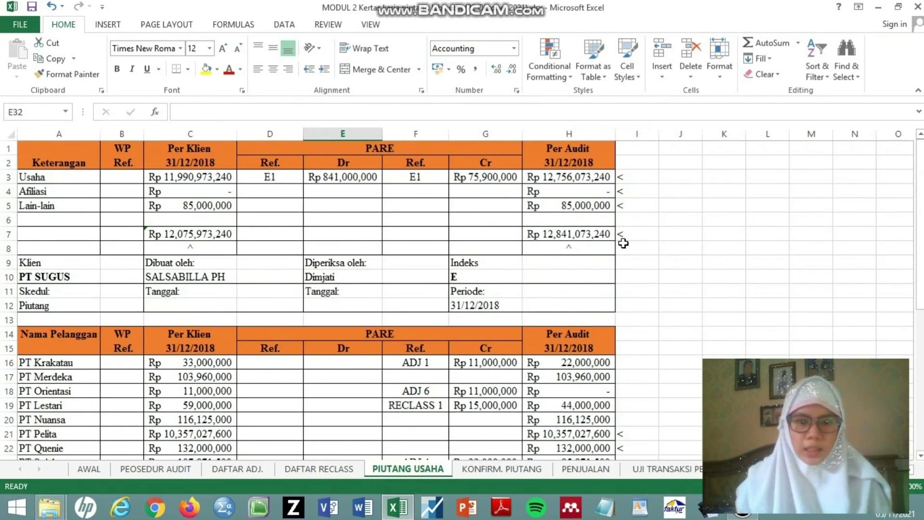
{"action": "left_click", "coordinate": [542, 235]}
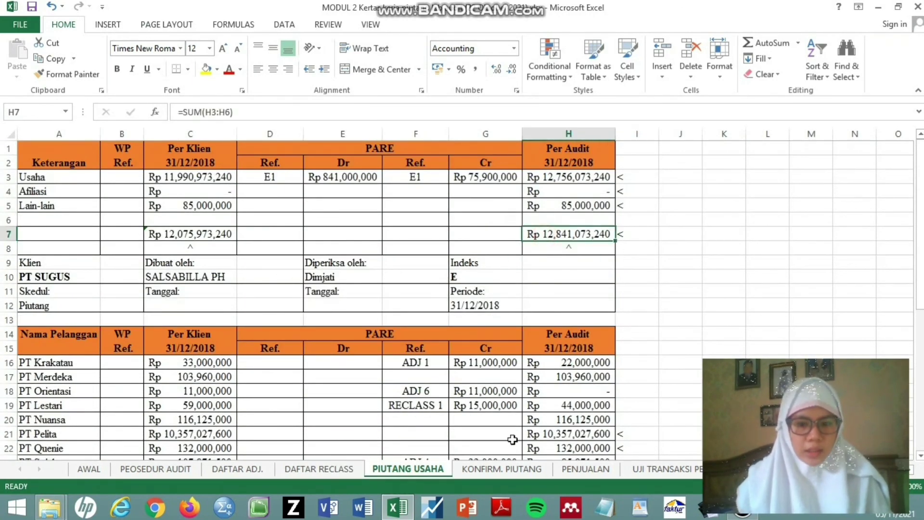
Step: Review the KONFIRM. PIUTANG sheet, from the positive confirmation summary back to the customer confirmation list at its beginning
{"action": "left_click", "coordinate": [496, 468]}
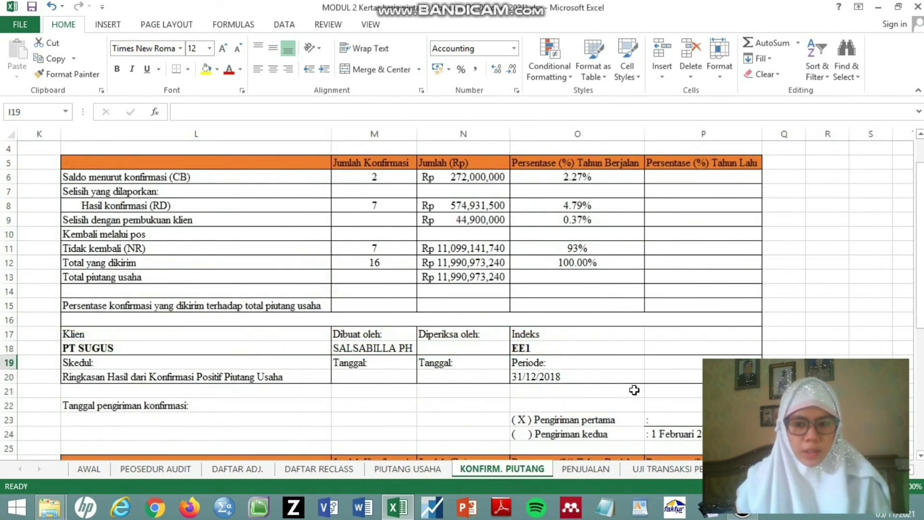
{"action": "left_click", "coordinate": [124, 352]}
{"action": "key", "text": "Left"}
{"action": "key", "text": "Left"}
{"action": "key", "text": "Left"}
{"action": "key", "text": "Left"}
{"action": "key", "text": "Left"}
{"action": "key", "text": "Left"}
{"action": "key", "text": "Left"}
{"action": "key", "text": "Left"}
{"action": "key", "text": "Left"}
{"action": "key", "text": "Left"}
{"action": "key", "text": "Left"}
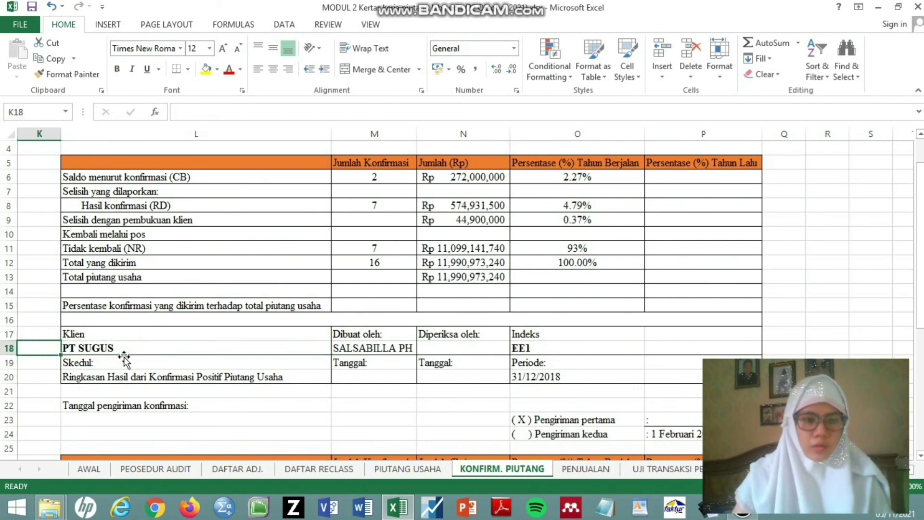
{"action": "key", "text": "Up"}
{"action": "key", "text": "Up"}
{"action": "key", "text": "Up"}
{"action": "key", "text": "Up"}
{"action": "key", "text": "Up"}
{"action": "key", "text": "Up"}
{"action": "key", "text": "Up"}
{"action": "key", "text": "Up"}
{"action": "key", "text": "Up"}
{"action": "key", "text": "Up"}
{"action": "key", "text": "Up"}
{"action": "key", "text": "Up"}
{"action": "key", "text": "Up"}
{"action": "key", "text": "Up"}
{"action": "key", "text": "Up"}
{"action": "key", "text": "Up"}
{"action": "key", "text": "Up"}
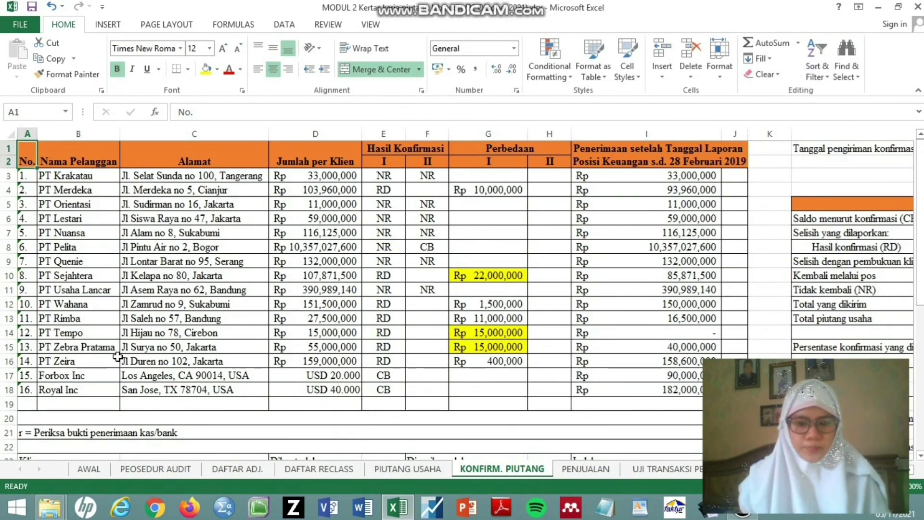
Step: Look over the sales cutoff test on the PENJUALAN sheet and the sales and receivables transaction test sheet
{"action": "left_click", "coordinate": [588, 473]}
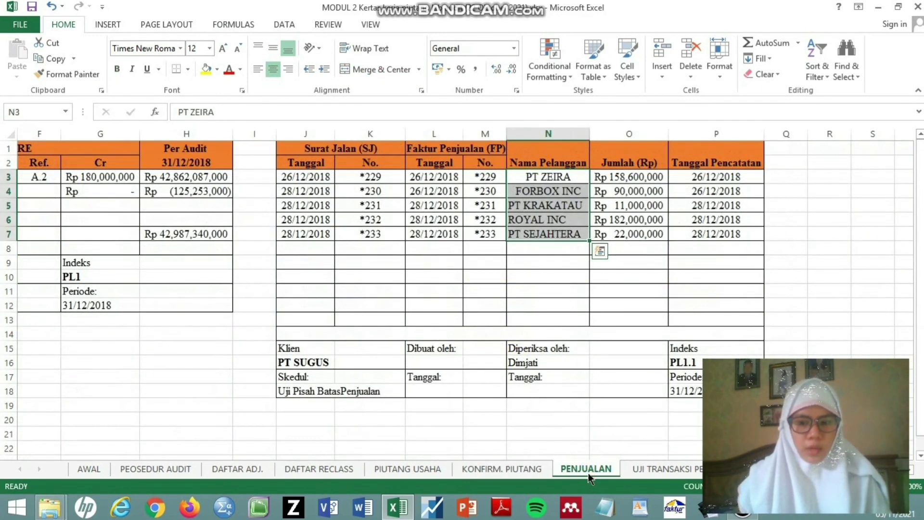
{"action": "left_click", "coordinate": [644, 469]}
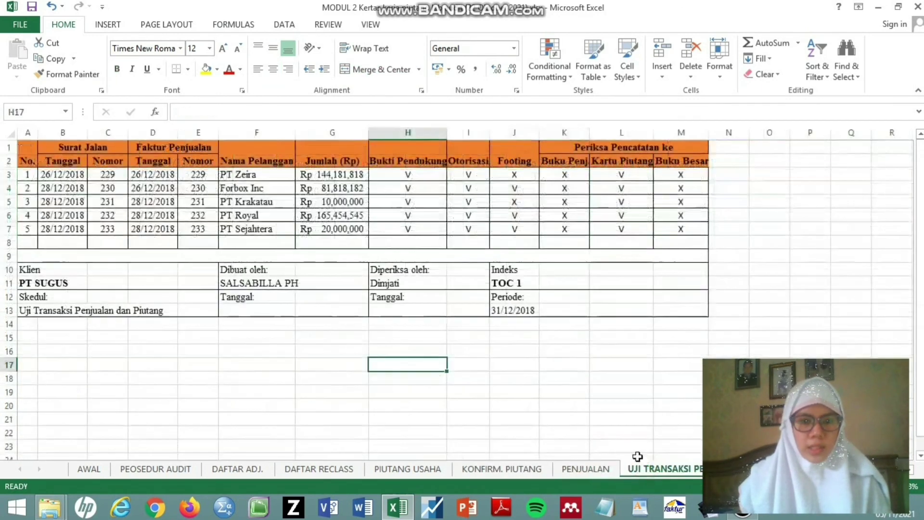
{"action": "left_click", "coordinate": [439, 352]}
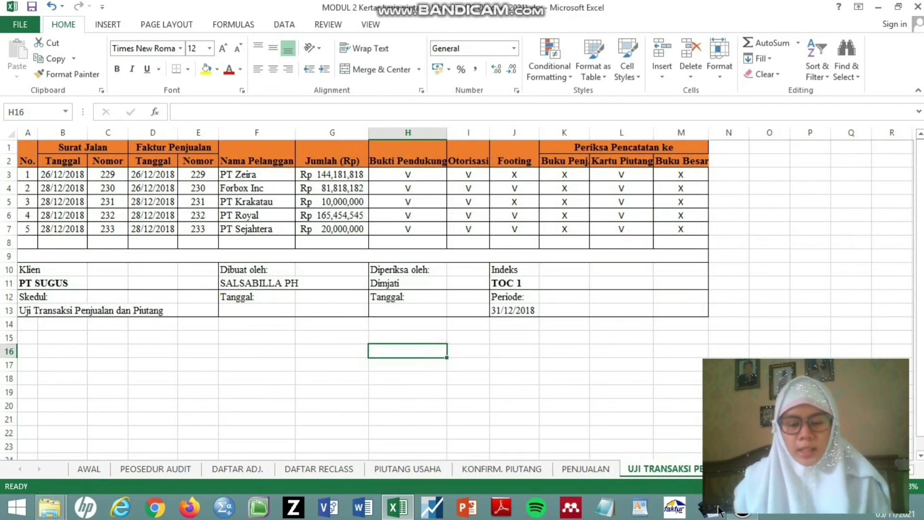